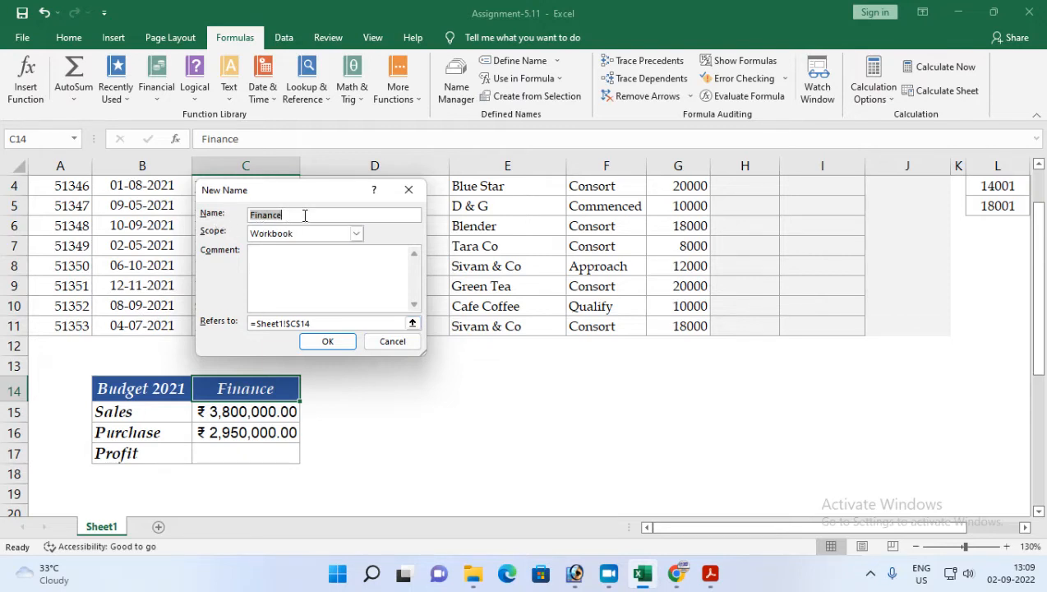
Step: Check the names assigned to the budget cells C14 to C17 using the name box
click(395, 345)
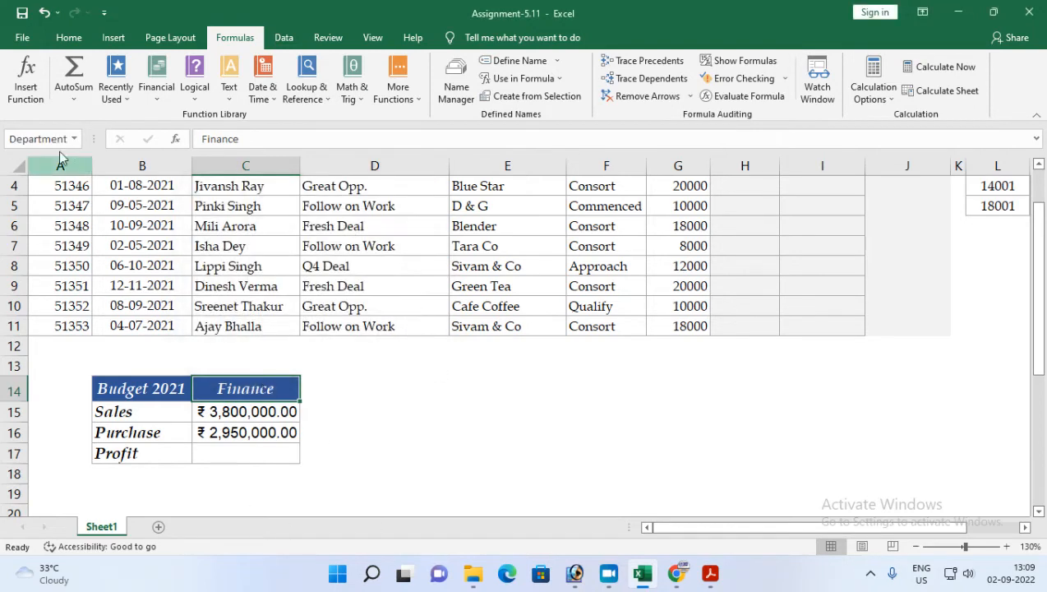
click(237, 414)
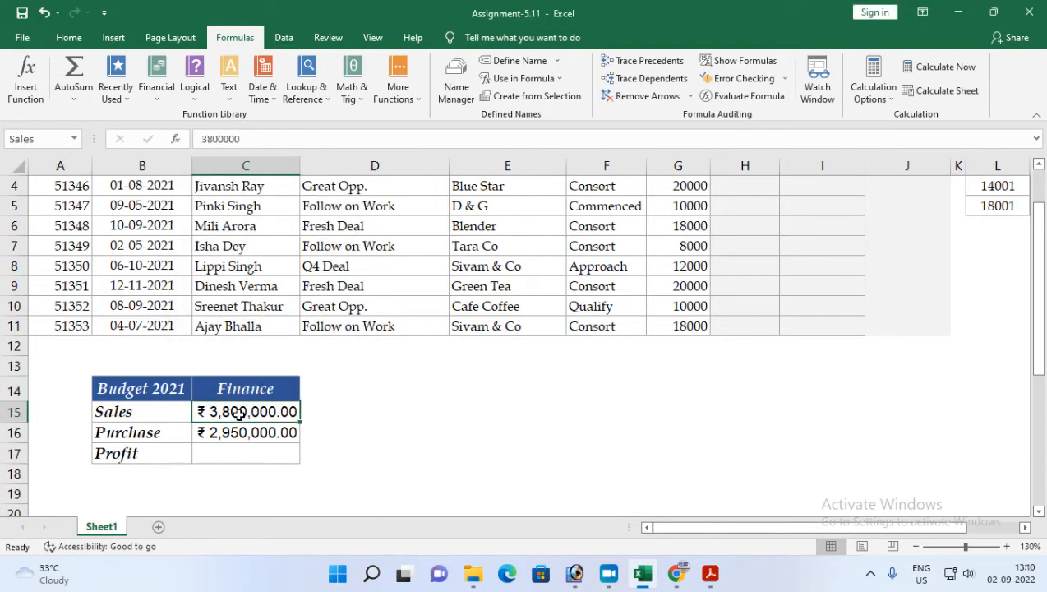
click(242, 432)
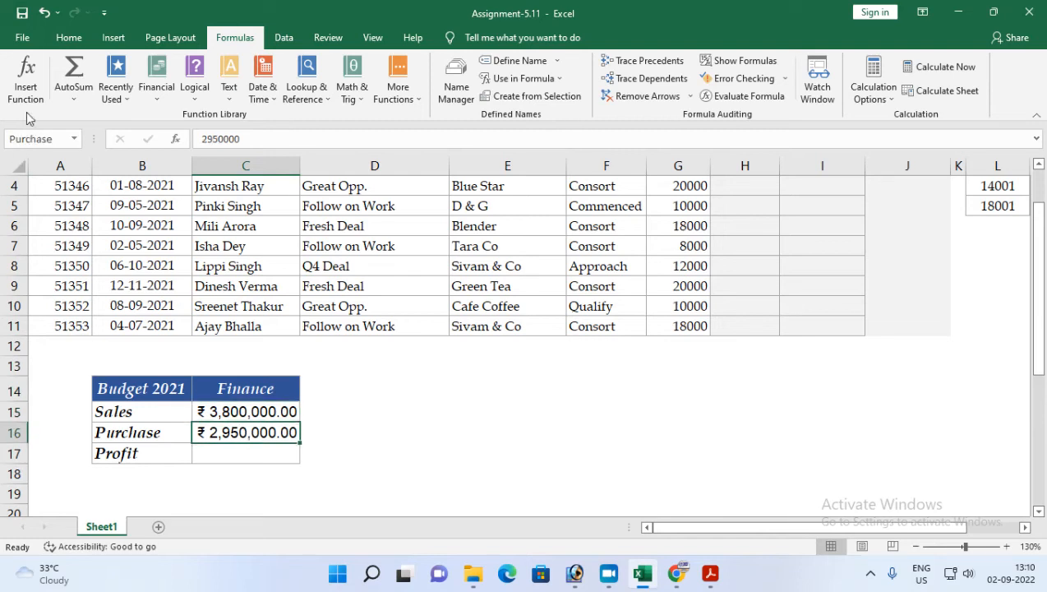
click(218, 453)
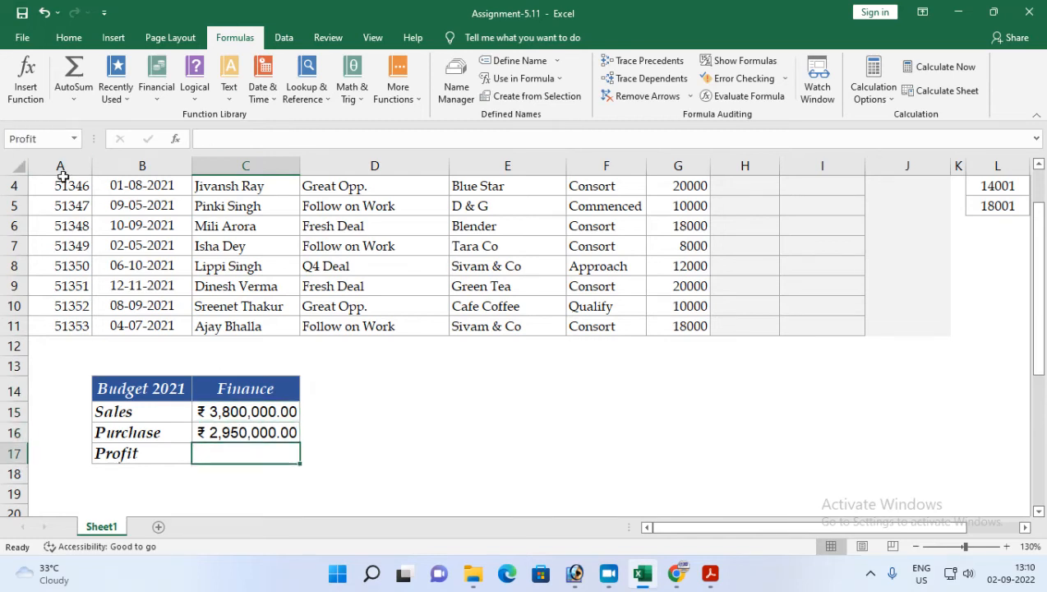
click(75, 141)
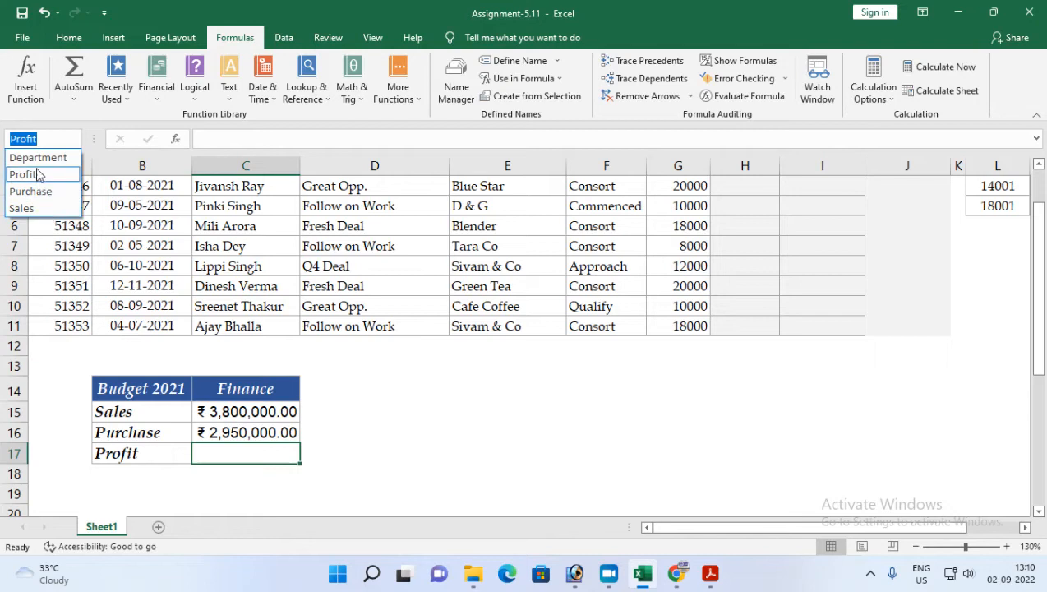
click(38, 157)
click(75, 139)
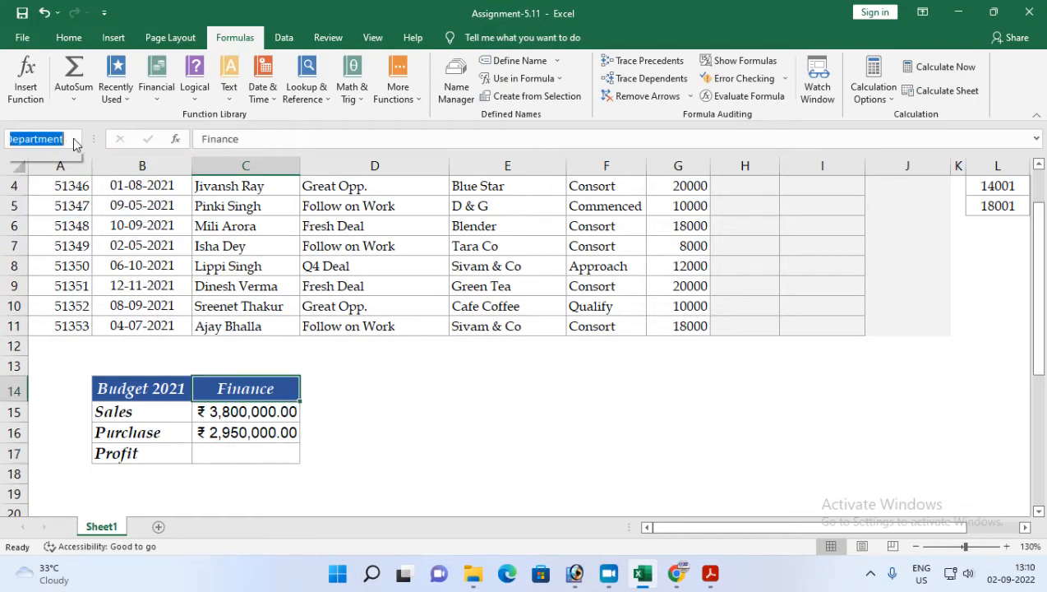
click(37, 175)
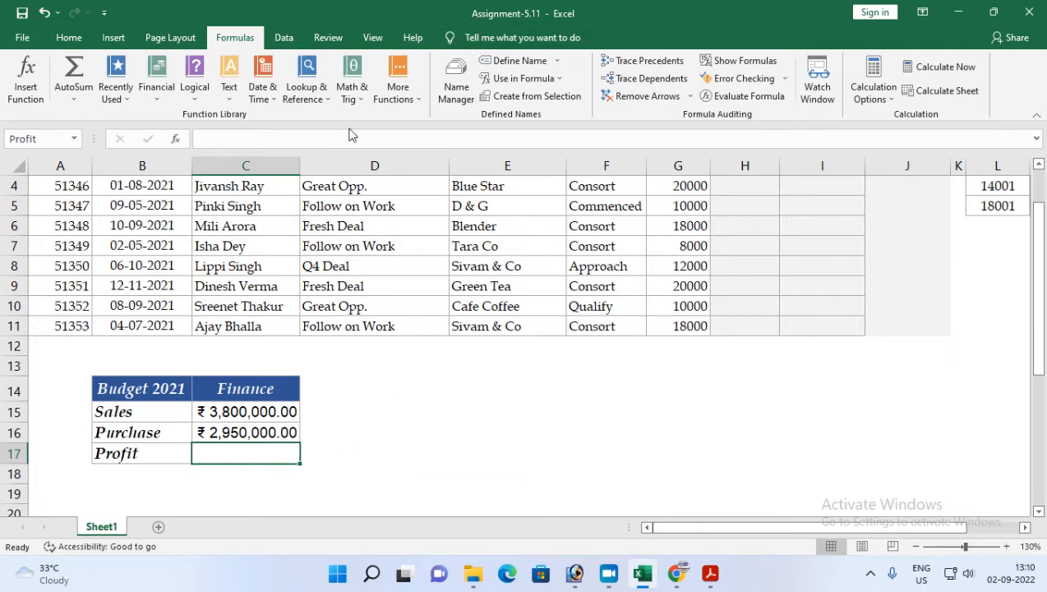
click(502, 62)
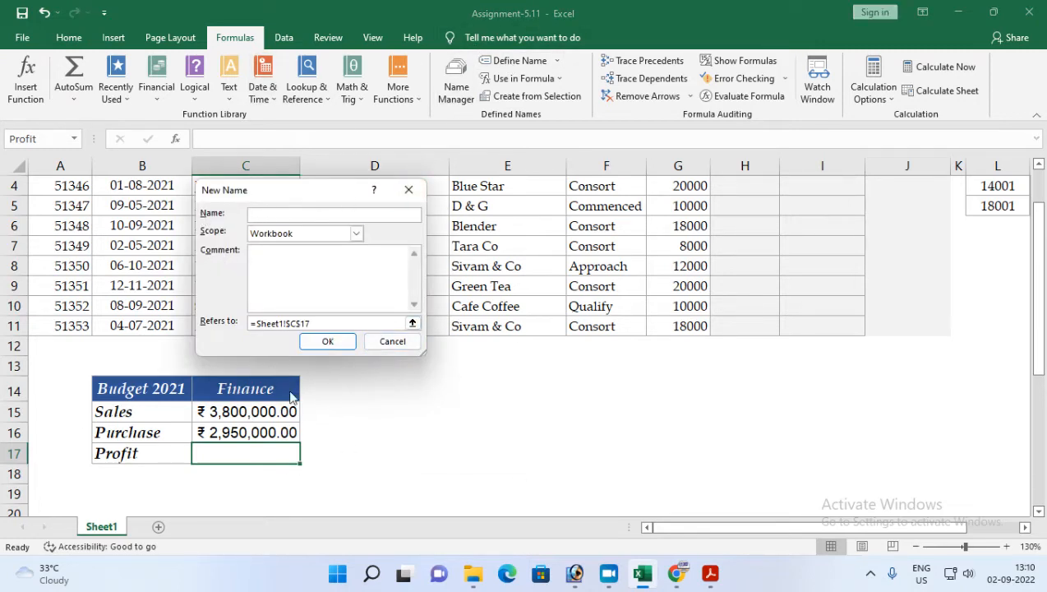
click(380, 345)
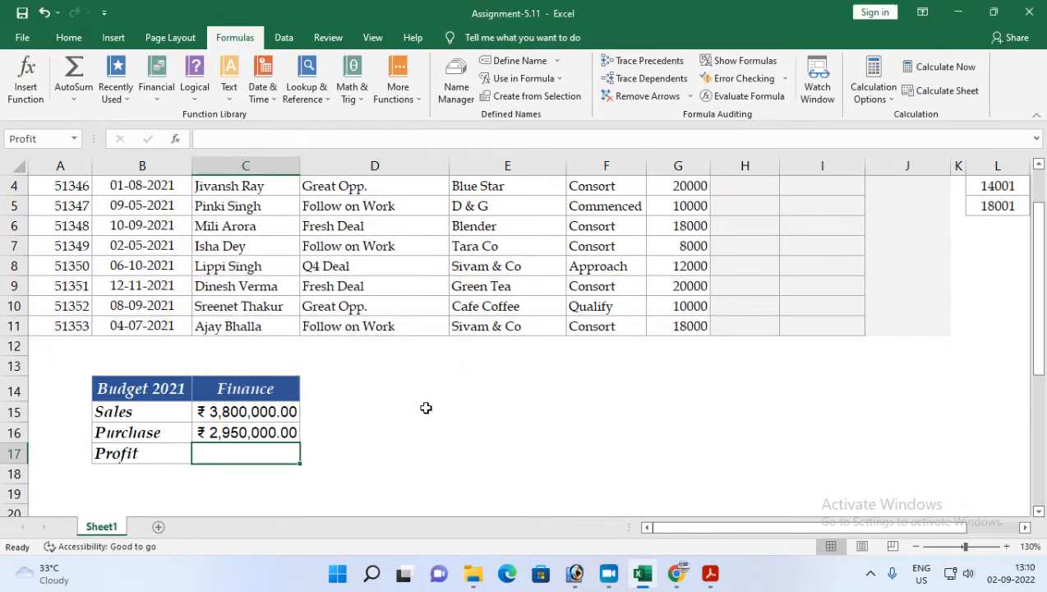
Step: Read task 3 about calculating profit in the assignment PDF
click(710, 573)
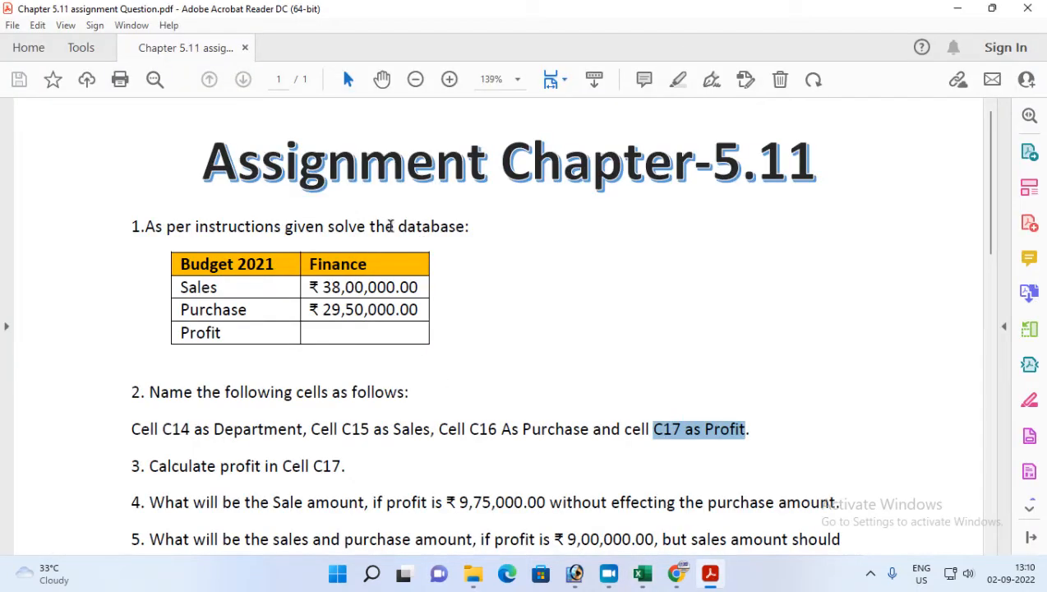
drag(150, 466, 342, 466)
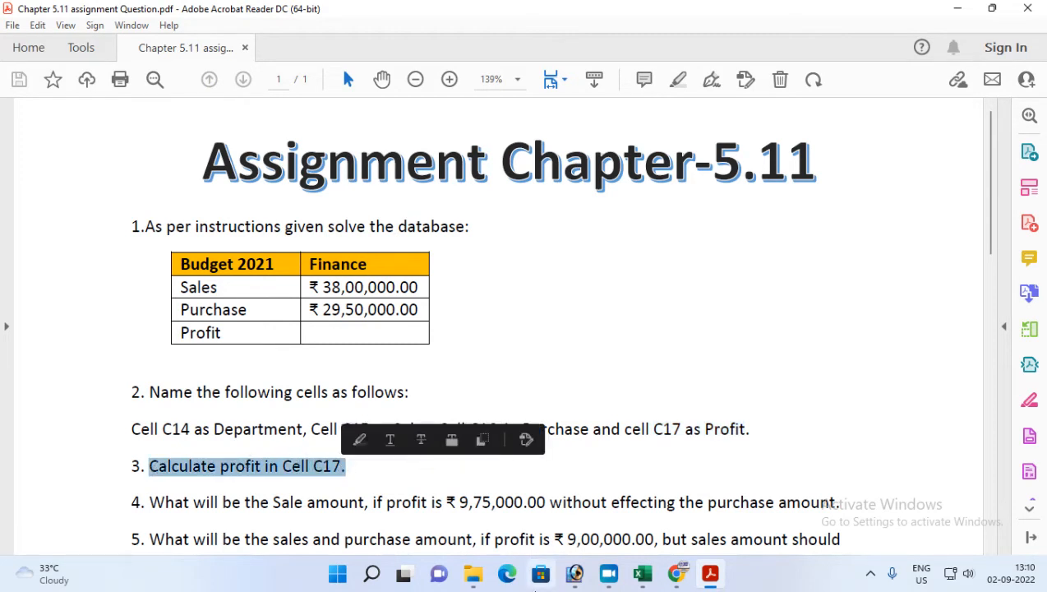
key(alt+Tab)
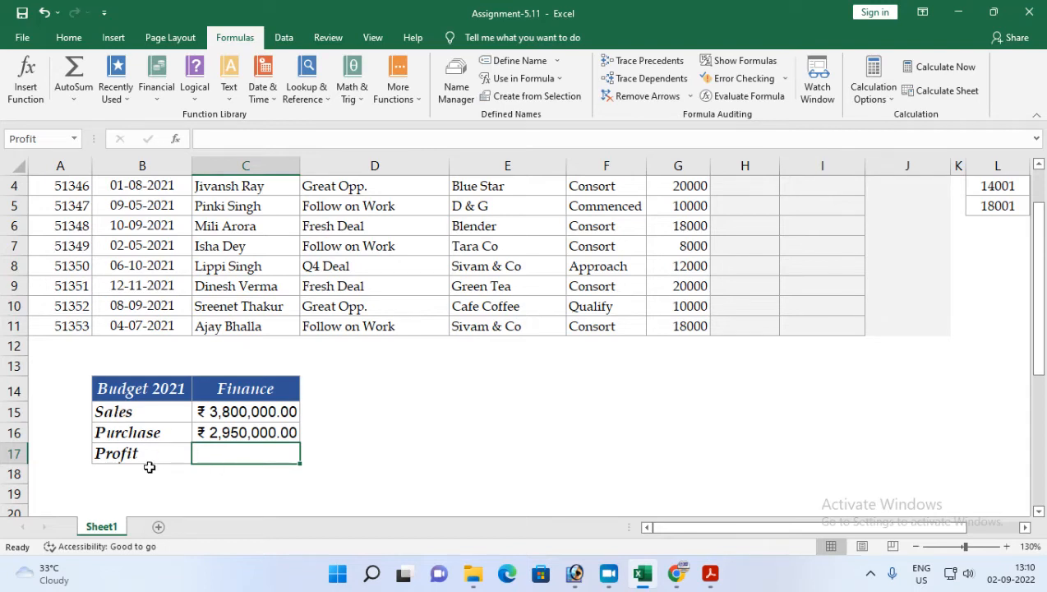
Step: Enter the formula =Sales-Purchase in the Profit cell C17
click(243, 413)
click(235, 435)
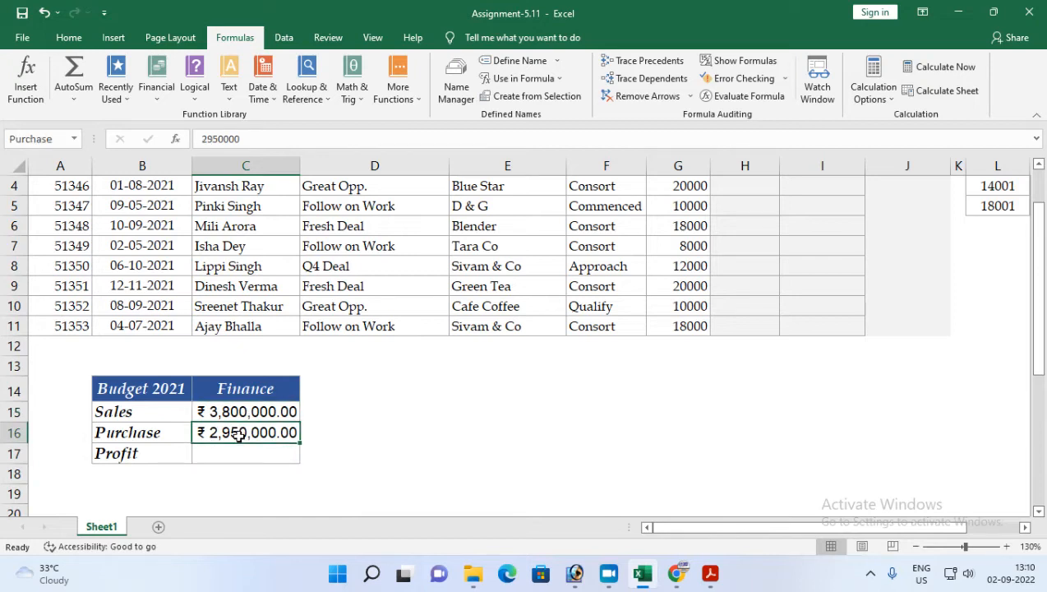
click(230, 450)
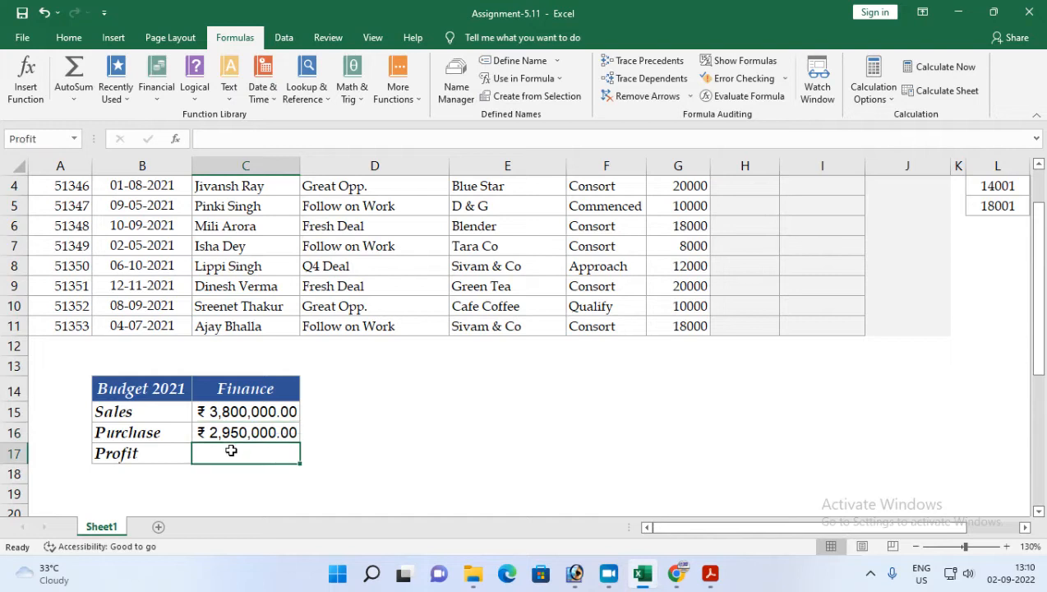
text(=Sales-)
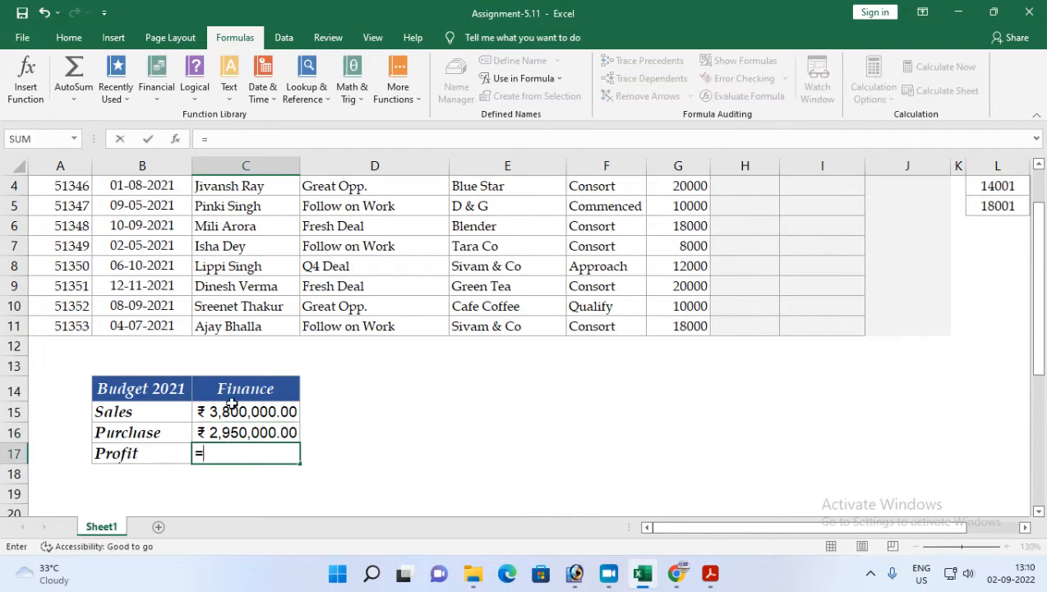
click(232, 403)
text(-)
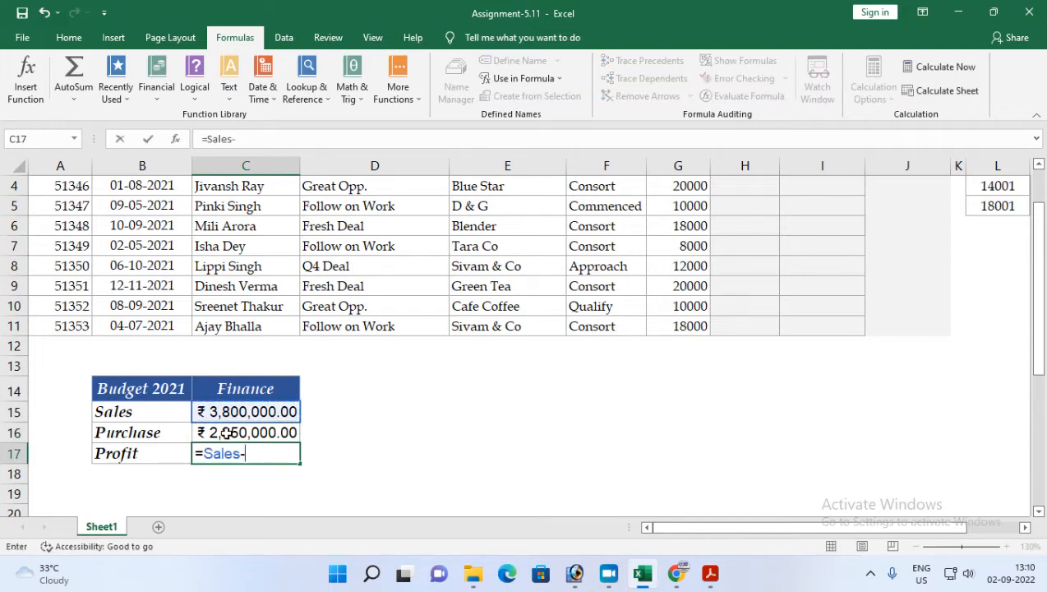
click(225, 433)
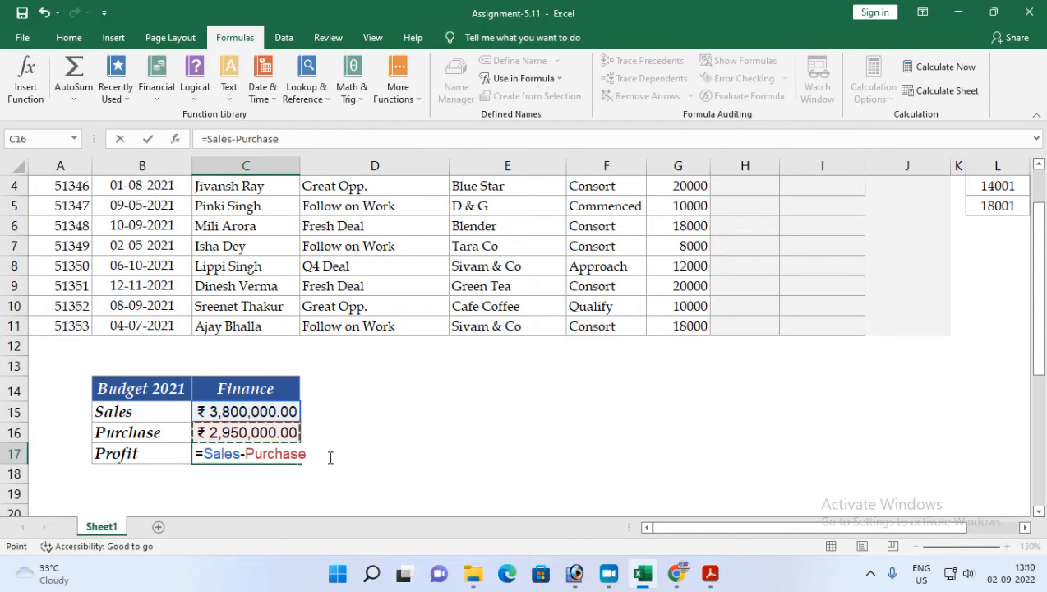
key(Return)
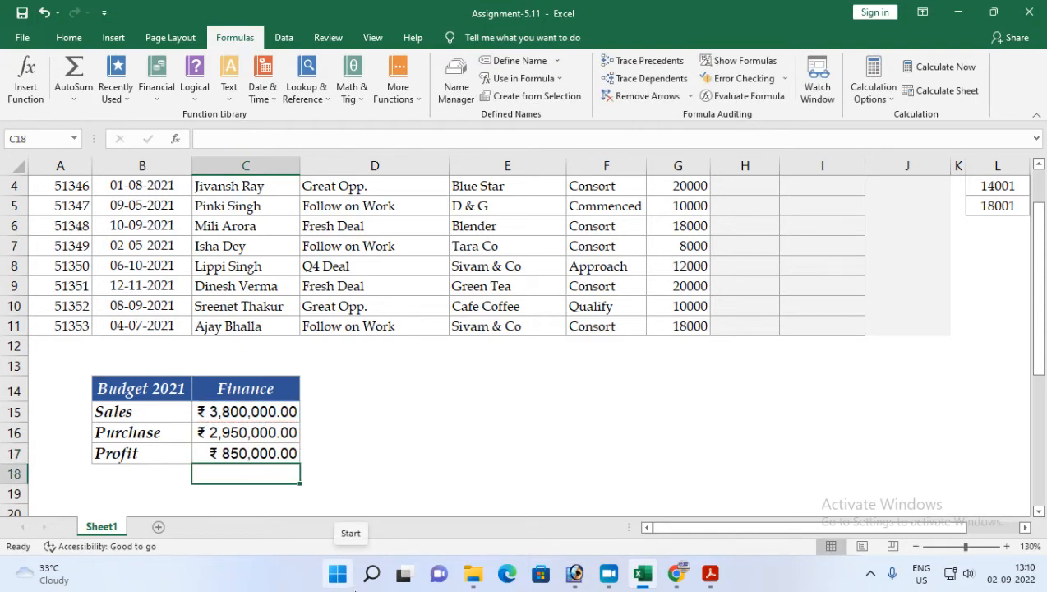
Step: Read task 4 in the assignment PDF about the sale amount needed for a profit of ₹9,75,000.00
click(235, 454)
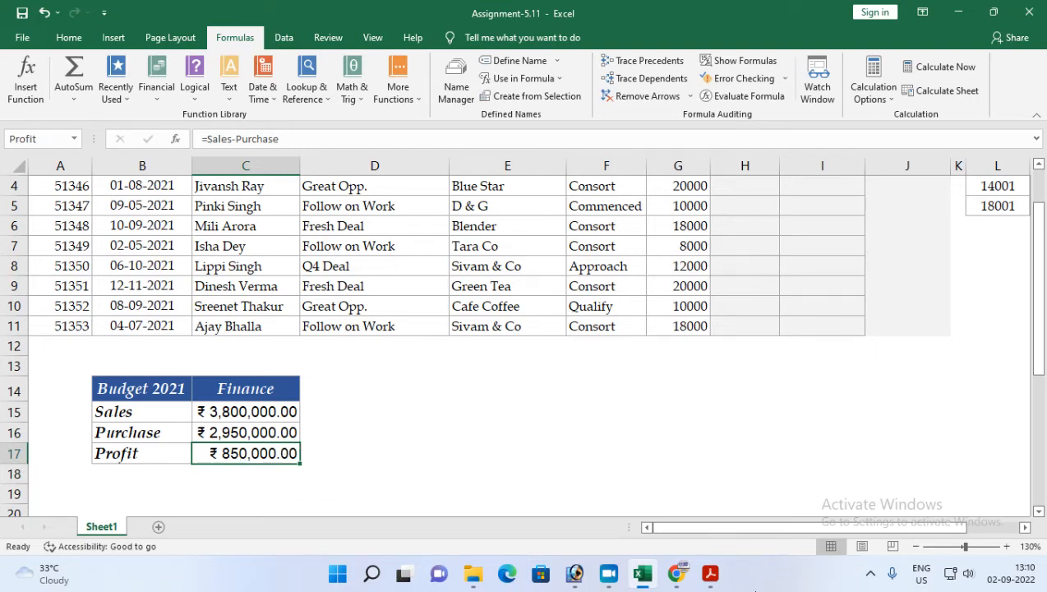
click(708, 578)
scroll(234, 434, down, 2)
drag(149, 428, 834, 436)
click(642, 573)
click(236, 455)
click(711, 582)
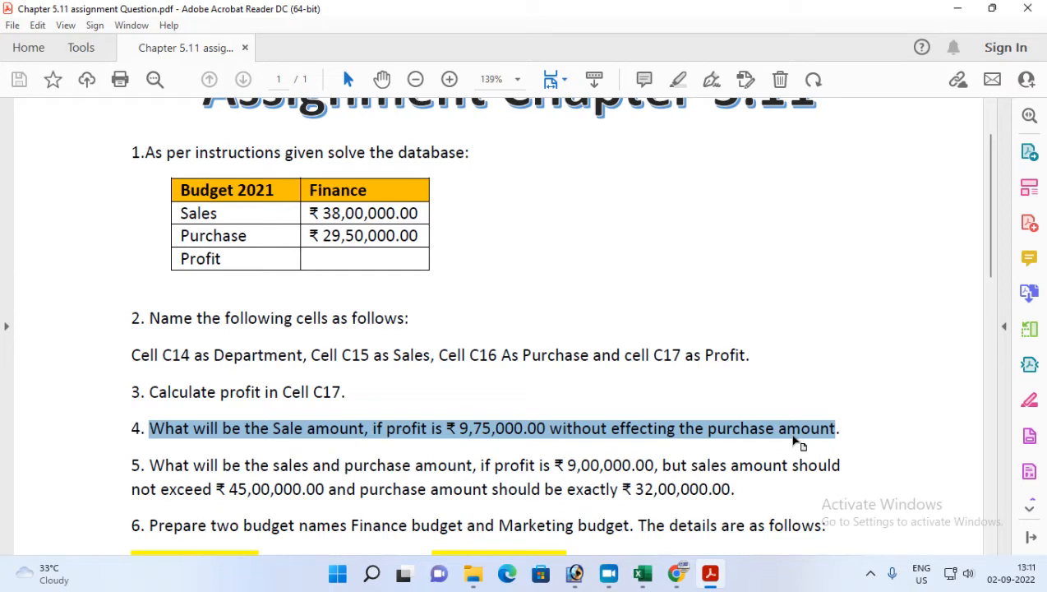
click(712, 575)
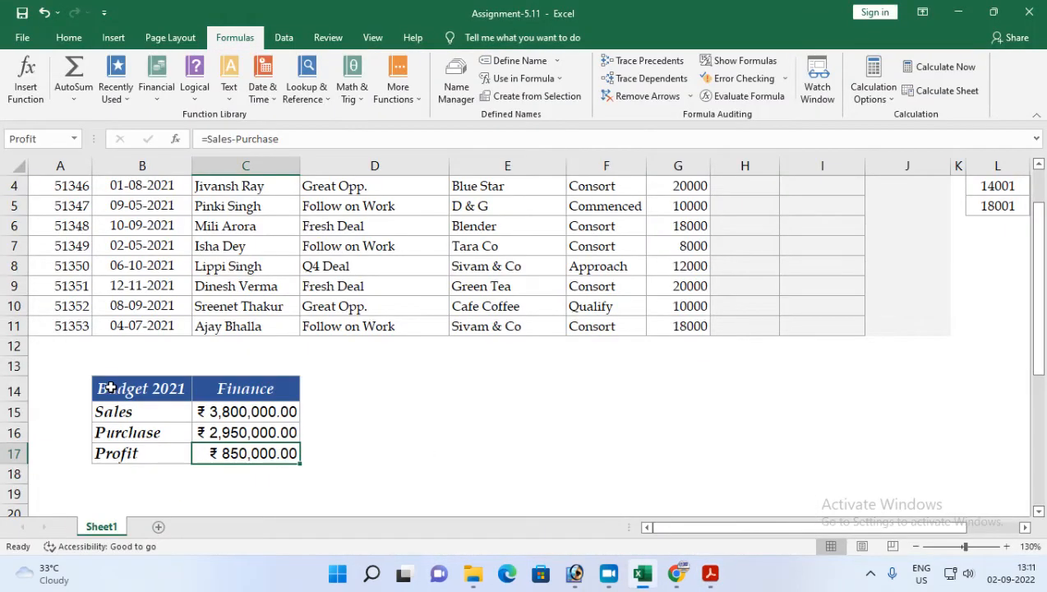
Step: Copy the budget table B14:C17 to E14 and autofit the pasted columns' widths
drag(110, 387, 249, 450)
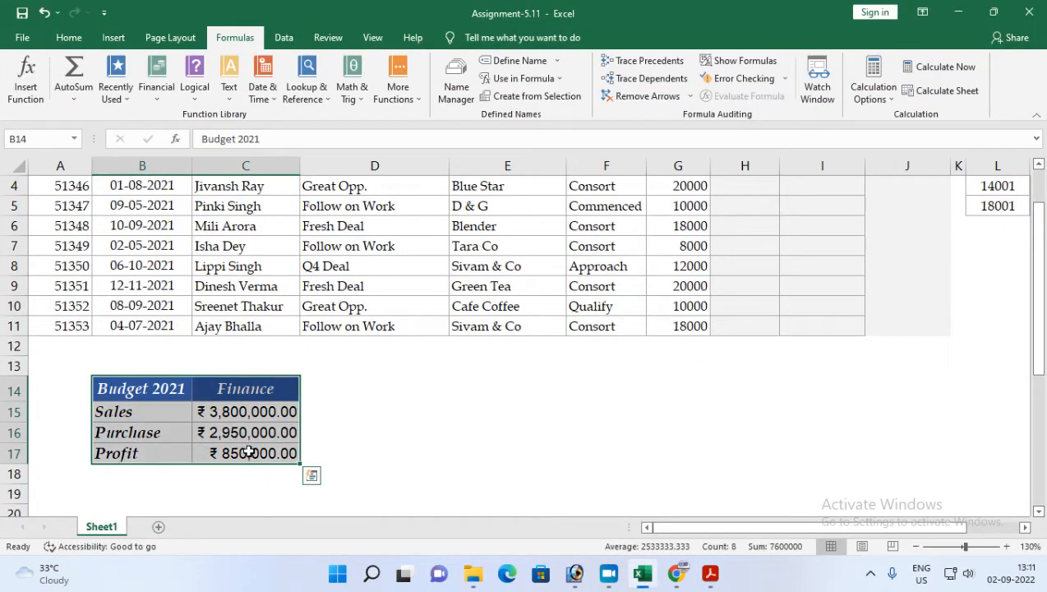
key(ctrl+c)
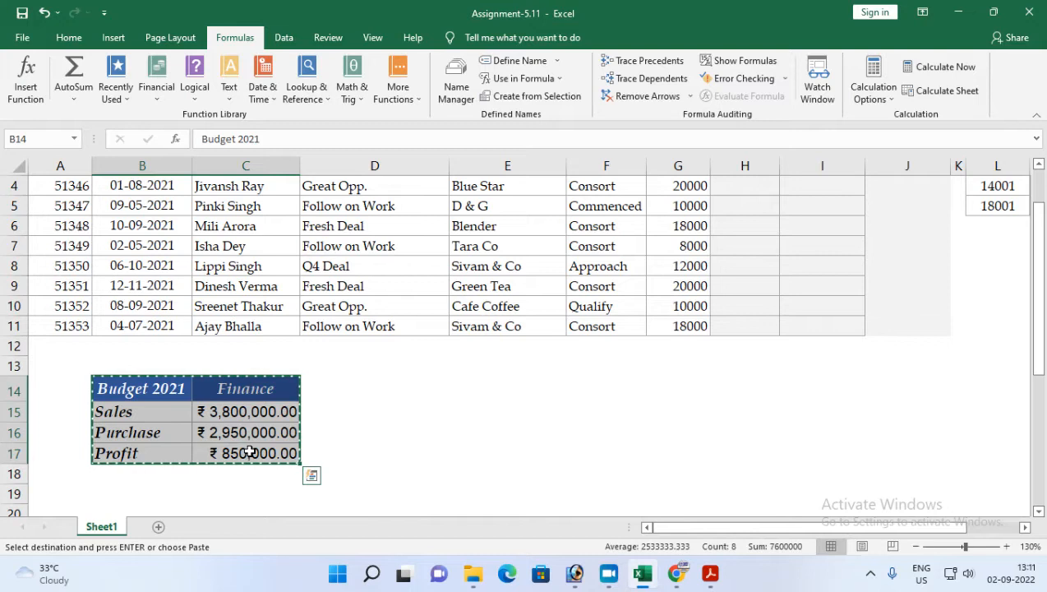
click(489, 382)
key(ctrl+v)
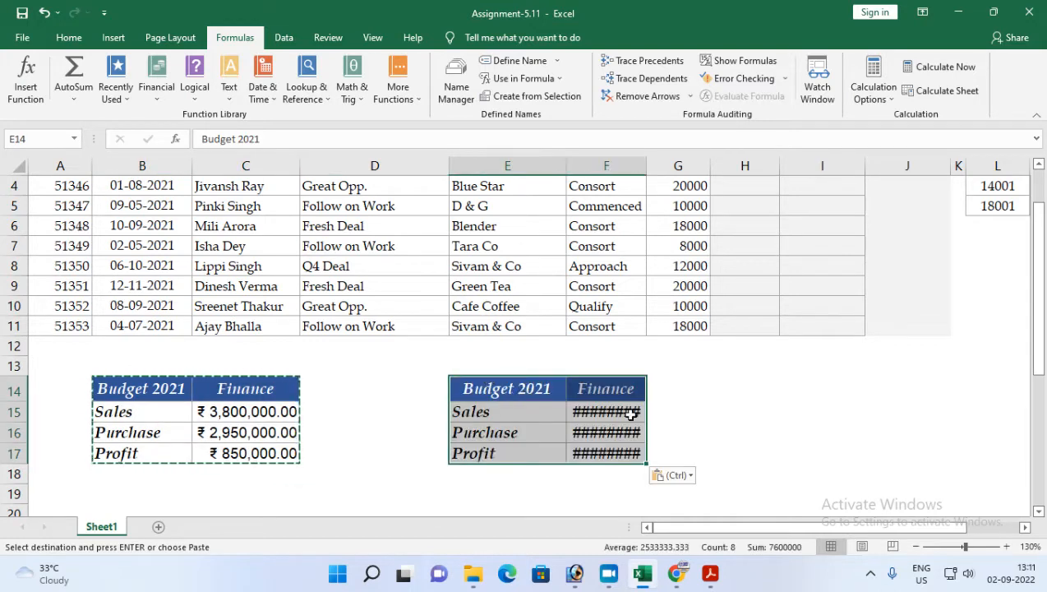
key(alt+h)
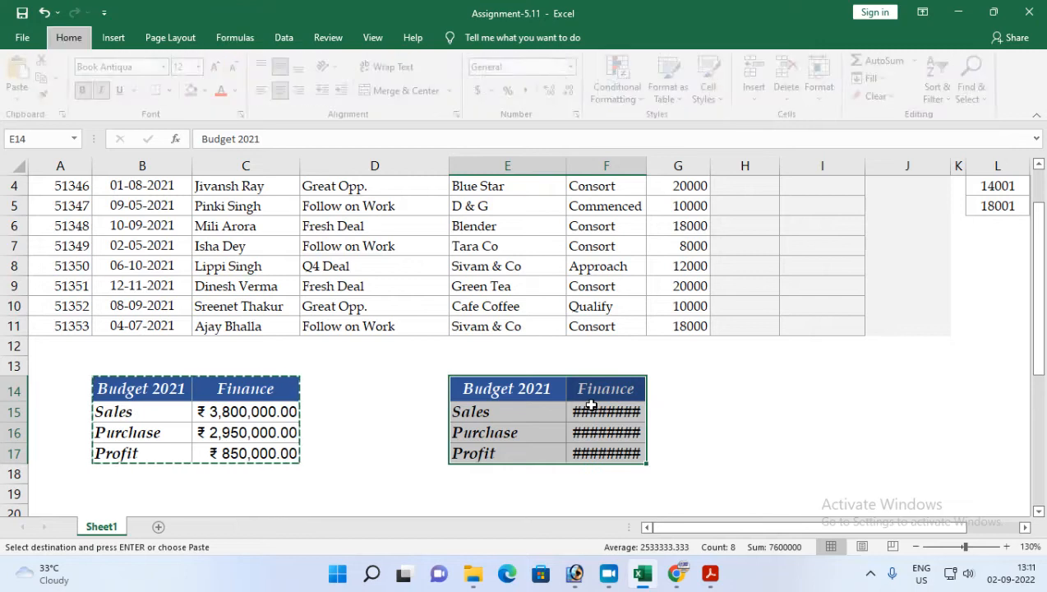
key(o)
key(i)
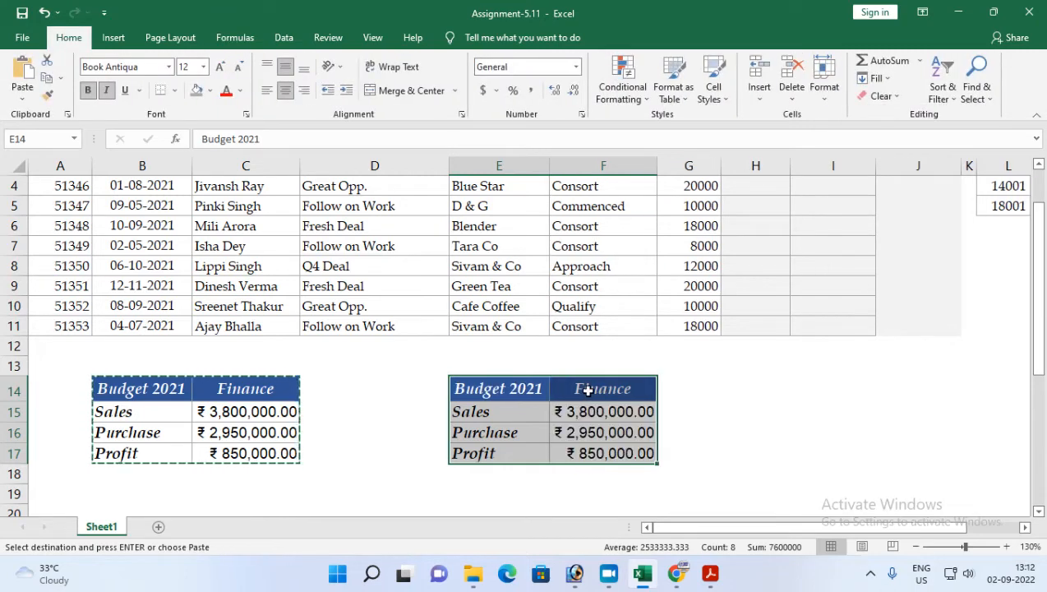
key(Escape)
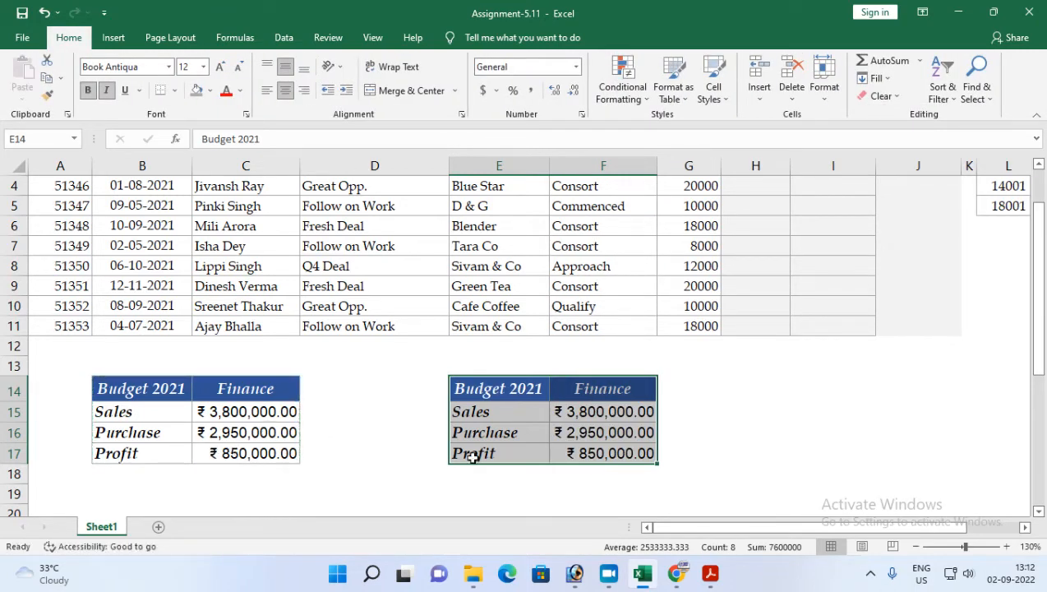
Step: Run Goal Seek to set F17 to 975000 by changing cell F15
click(610, 461)
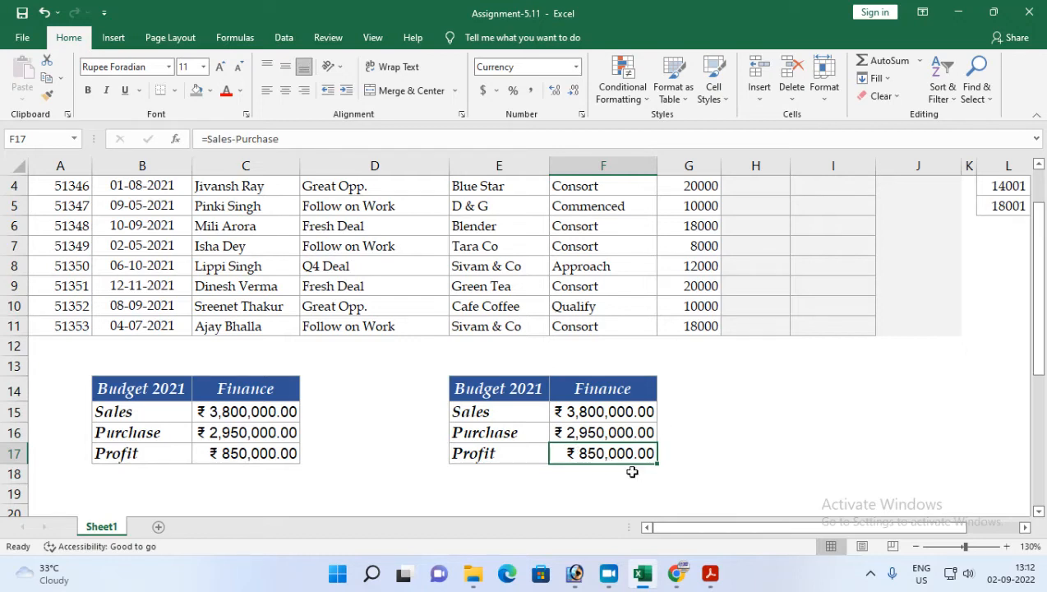
click(283, 38)
click(704, 90)
click(730, 133)
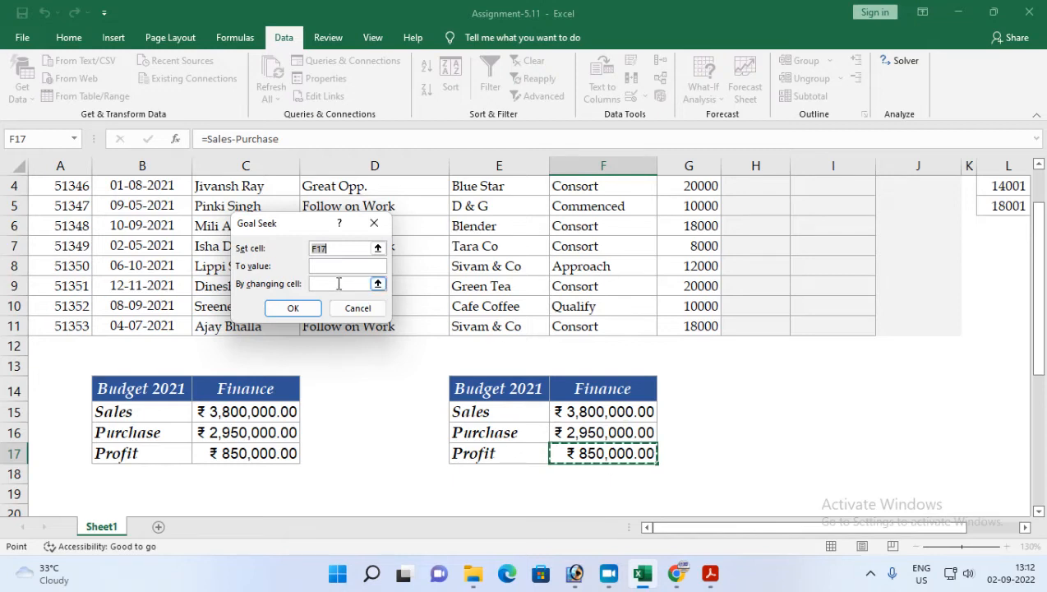
click(319, 268)
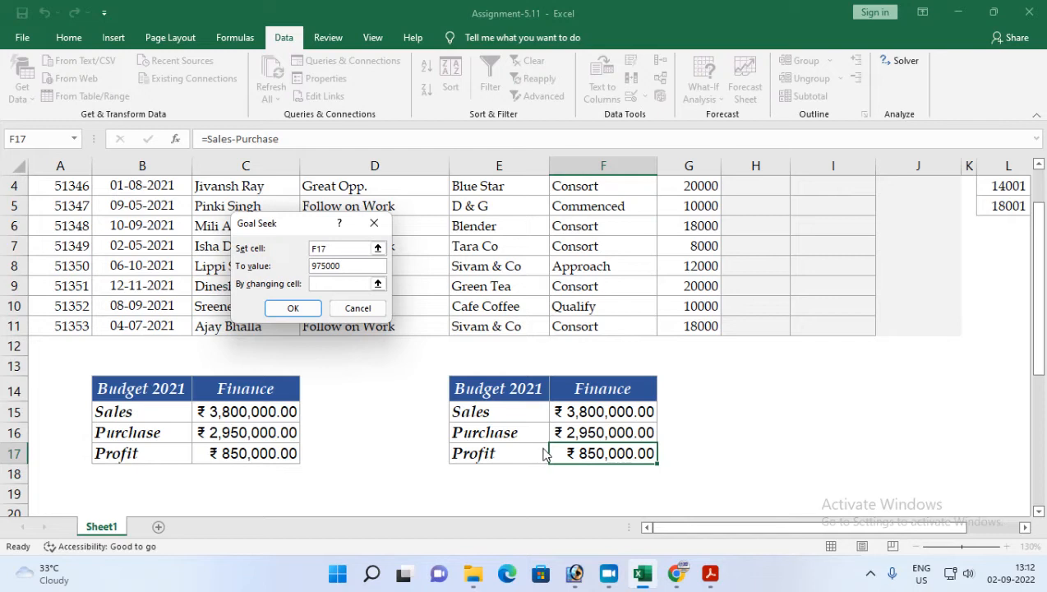
click(324, 282)
click(597, 411)
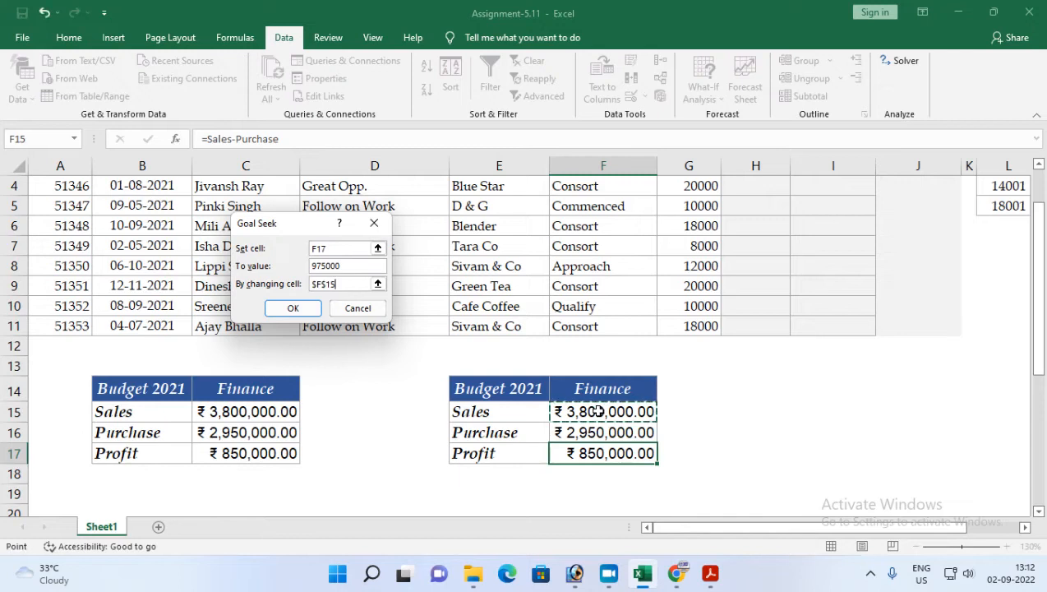
click(293, 308)
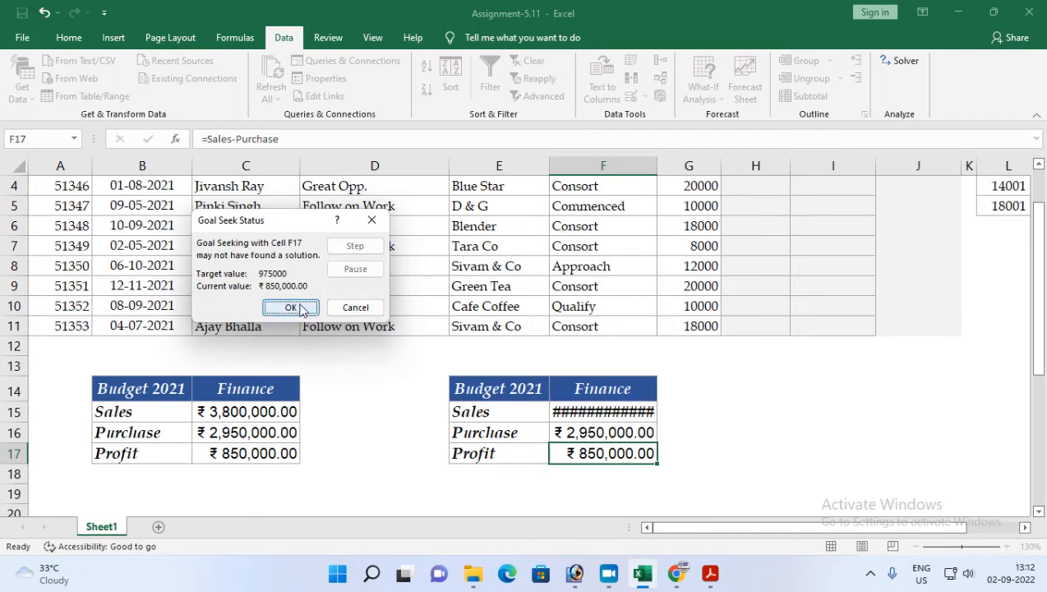
click(290, 307)
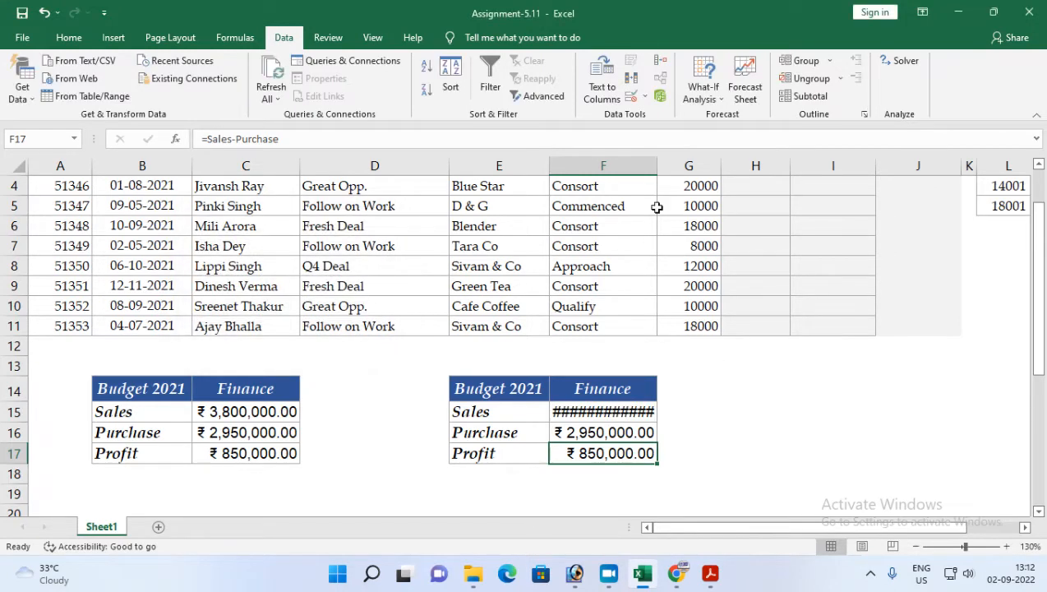
drag(657, 166, 721, 166)
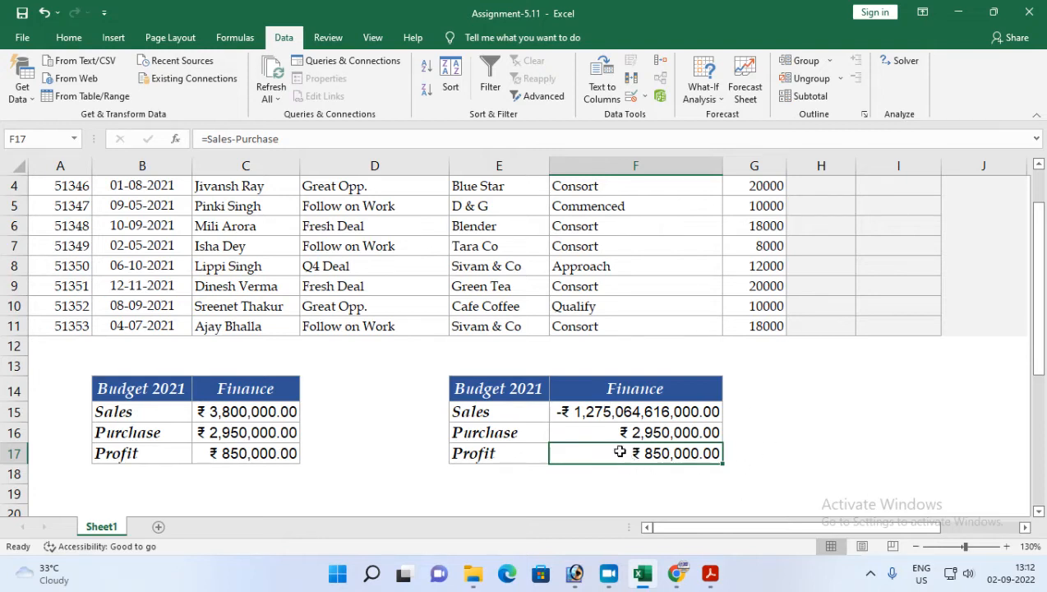
key(ctrl+z)
Step: Undo the Goal Seek result and re-enter the Profit formula in F17 as =F15-F16
key(ctrl+z)
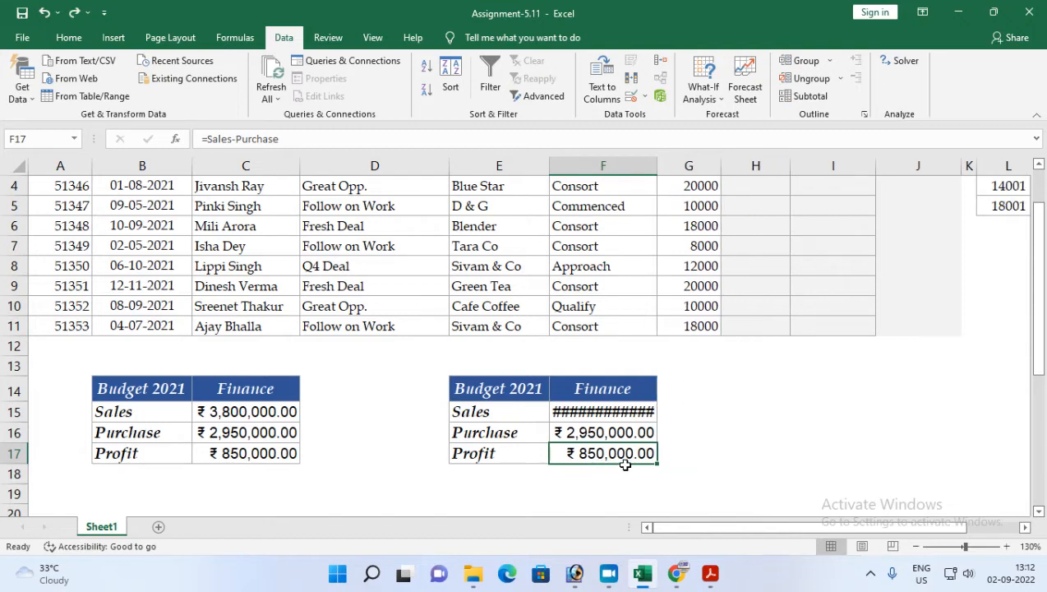
key(ctrl+z)
click(584, 412)
click(579, 451)
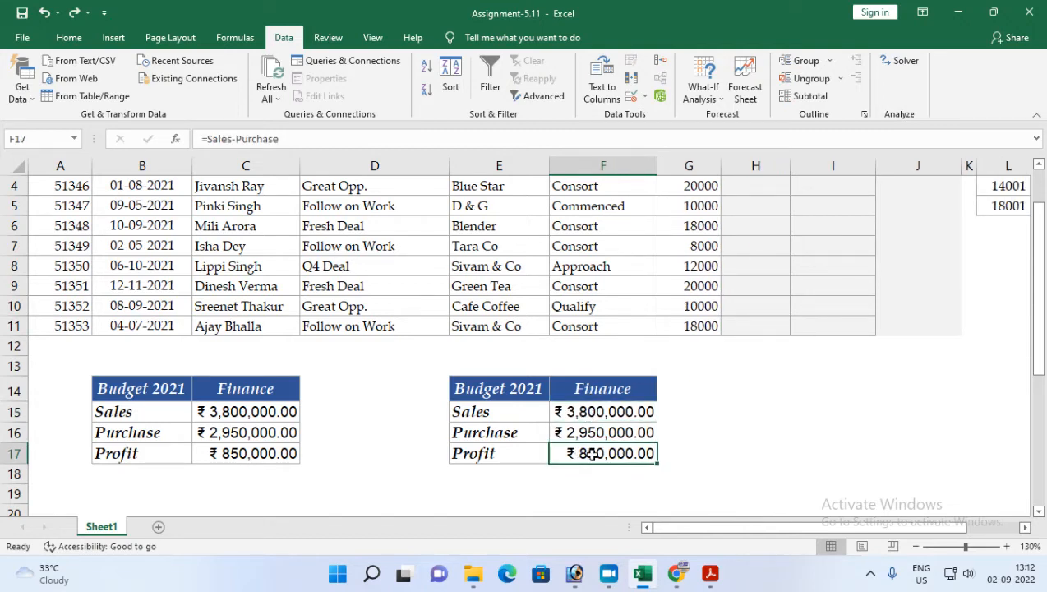
text(=)
click(588, 404)
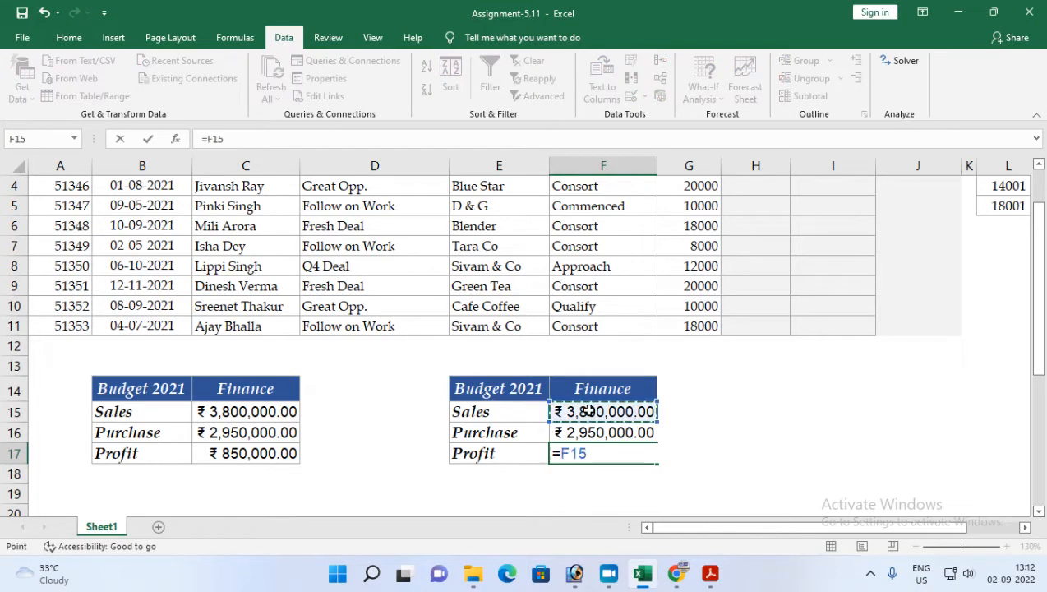
text(-)
click(599, 425)
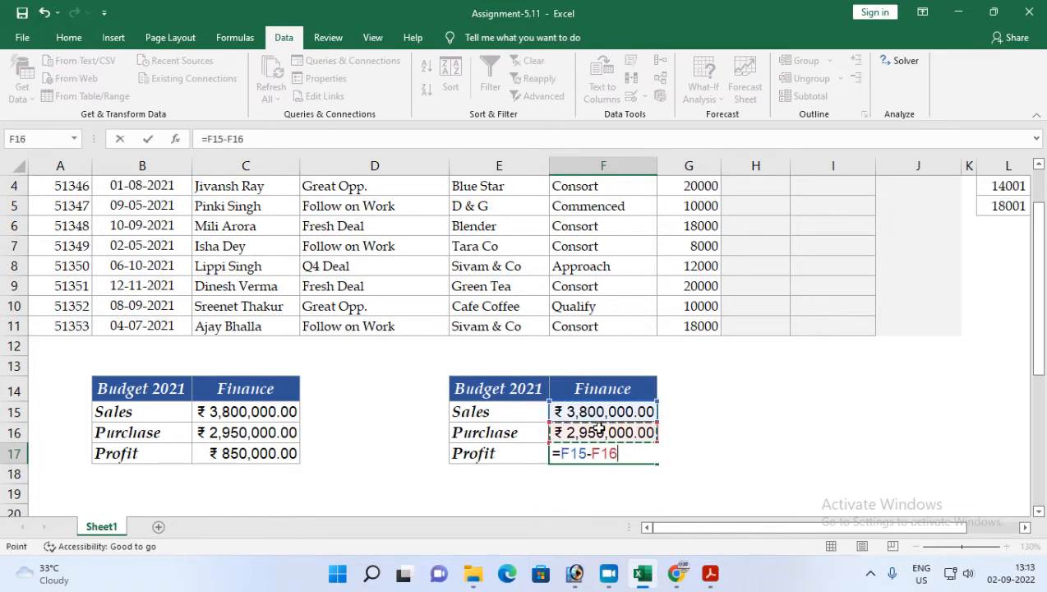
key(Return)
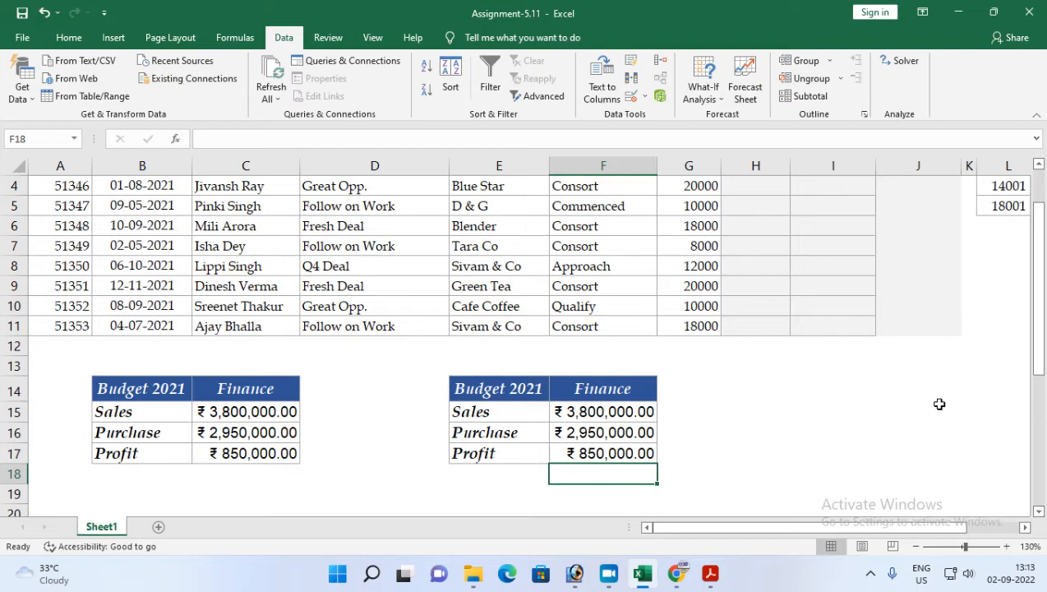
Step: Run Goal Seek to set F17 to 975000 by changing cell F15
click(585, 457)
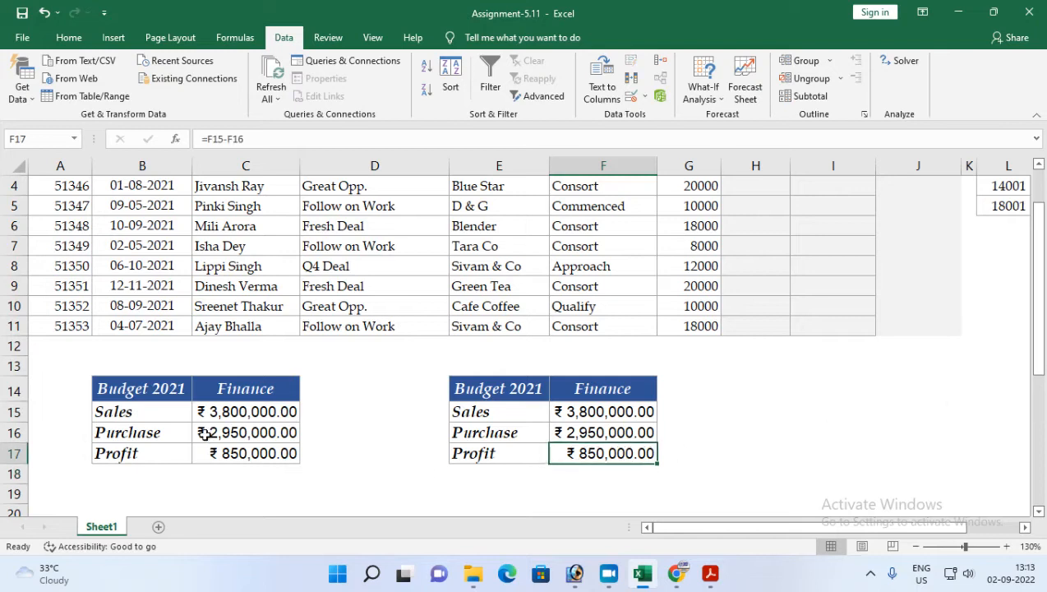
double_click(599, 457)
key(Escape)
click(704, 89)
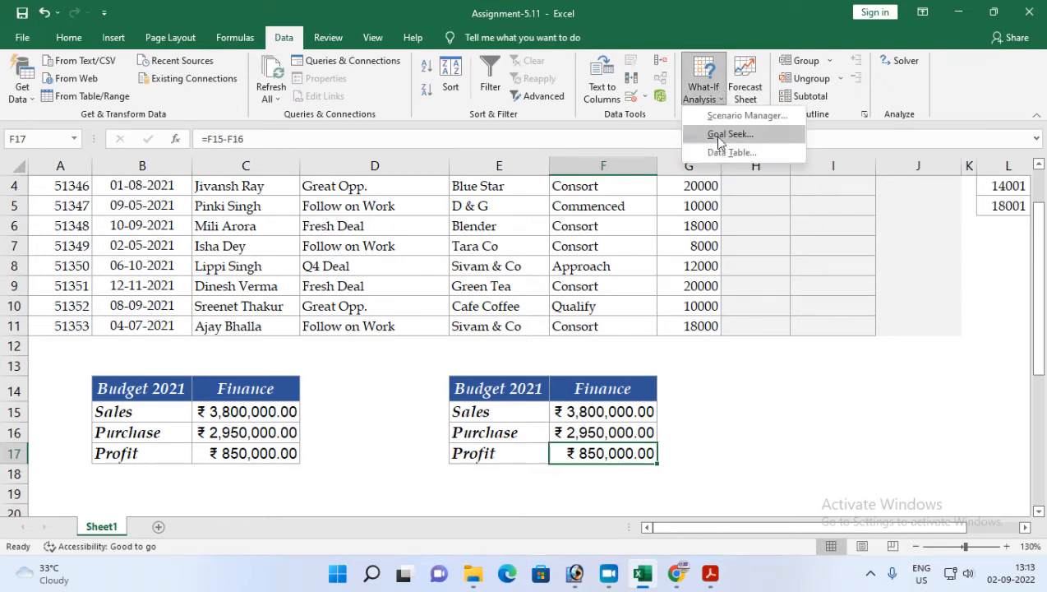
click(720, 134)
click(308, 263)
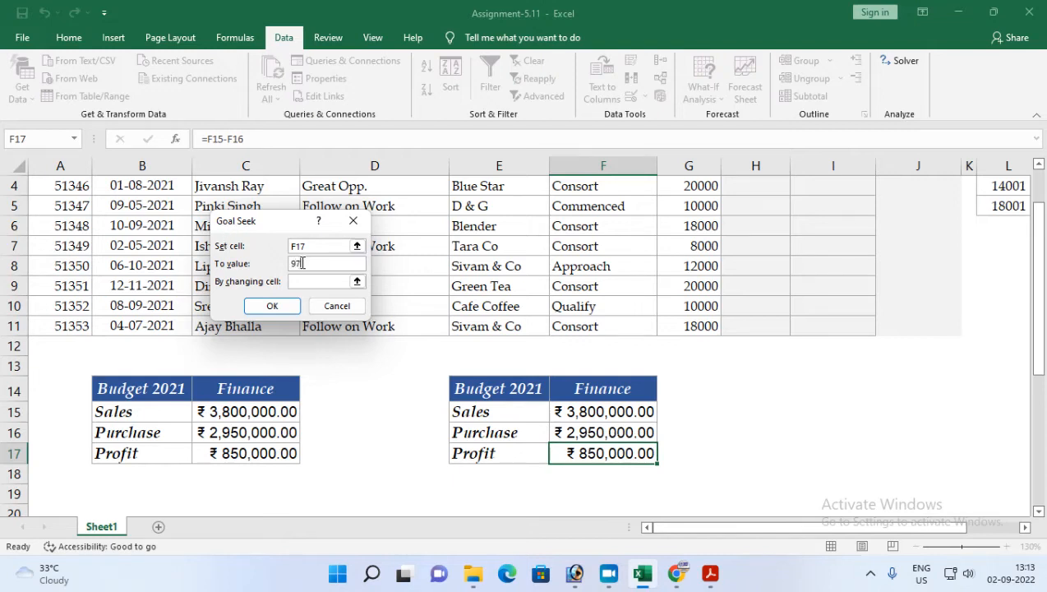
click(345, 281)
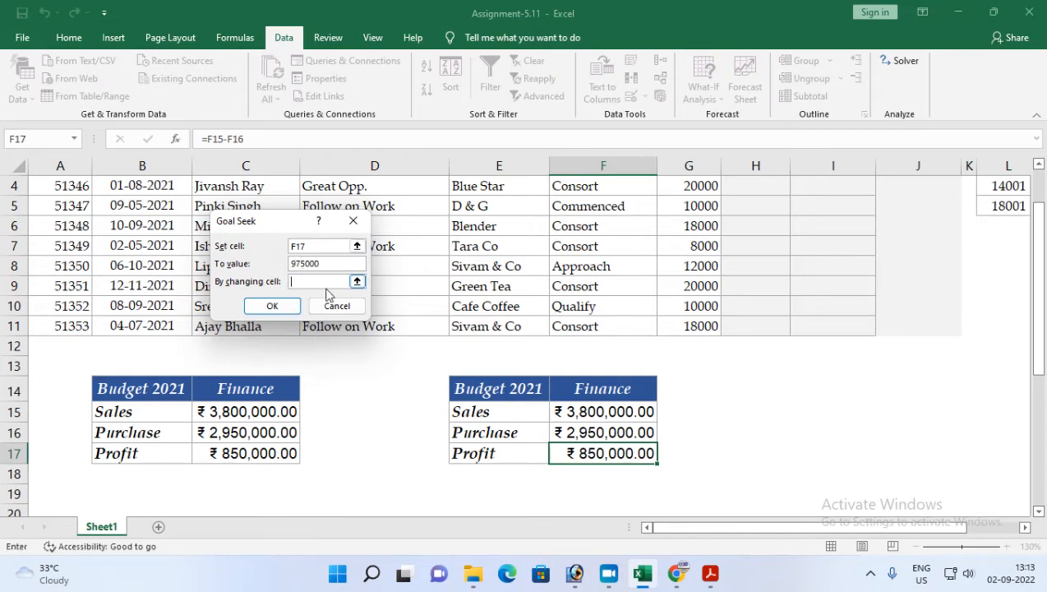
click(599, 415)
click(270, 305)
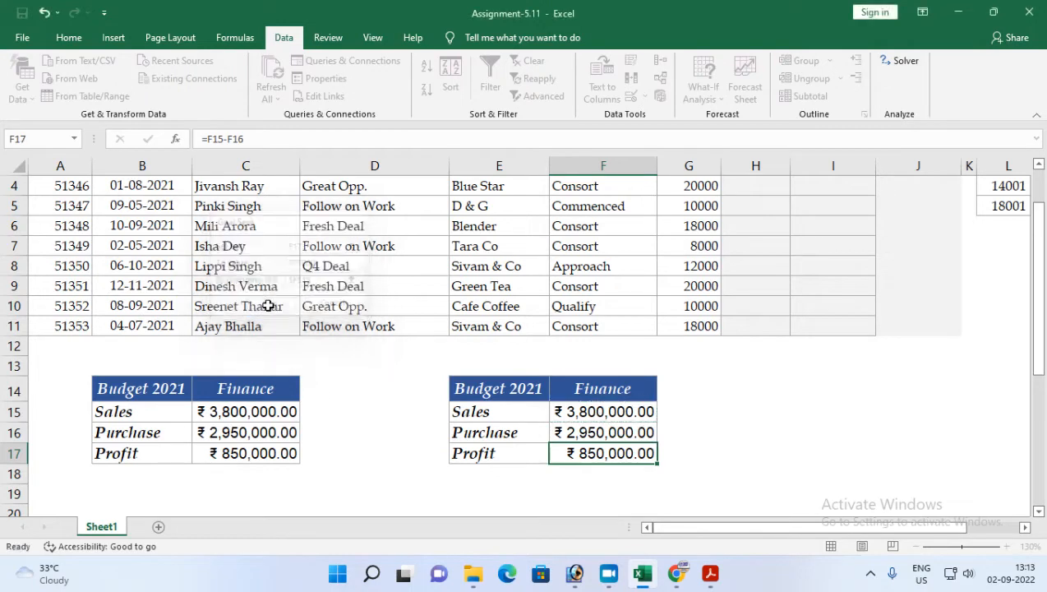
click(261, 305)
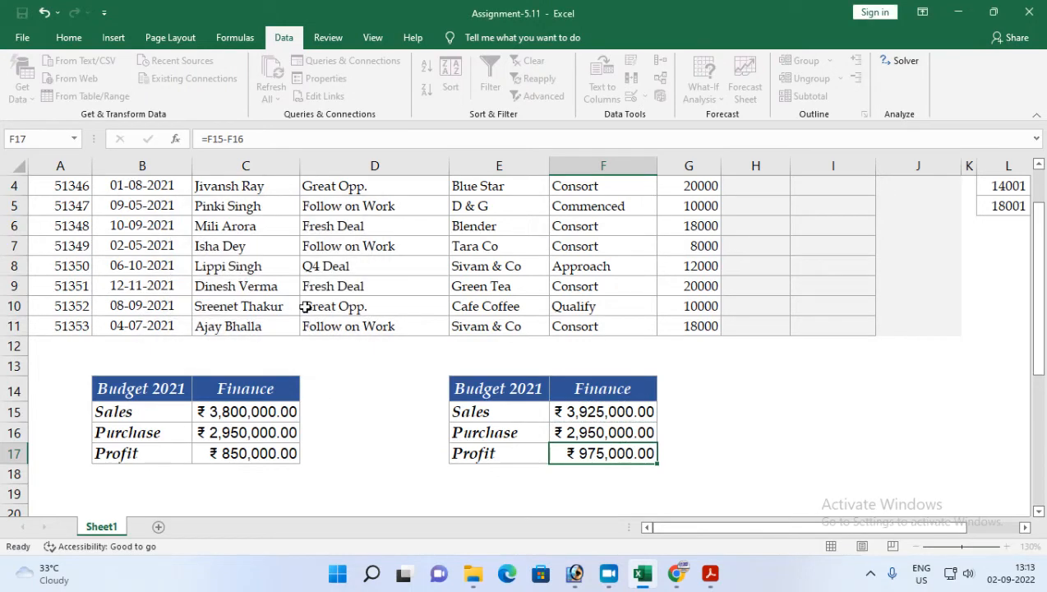
Step: Inspect the Sales, Purchase and Profit cells of the second budget table
click(577, 433)
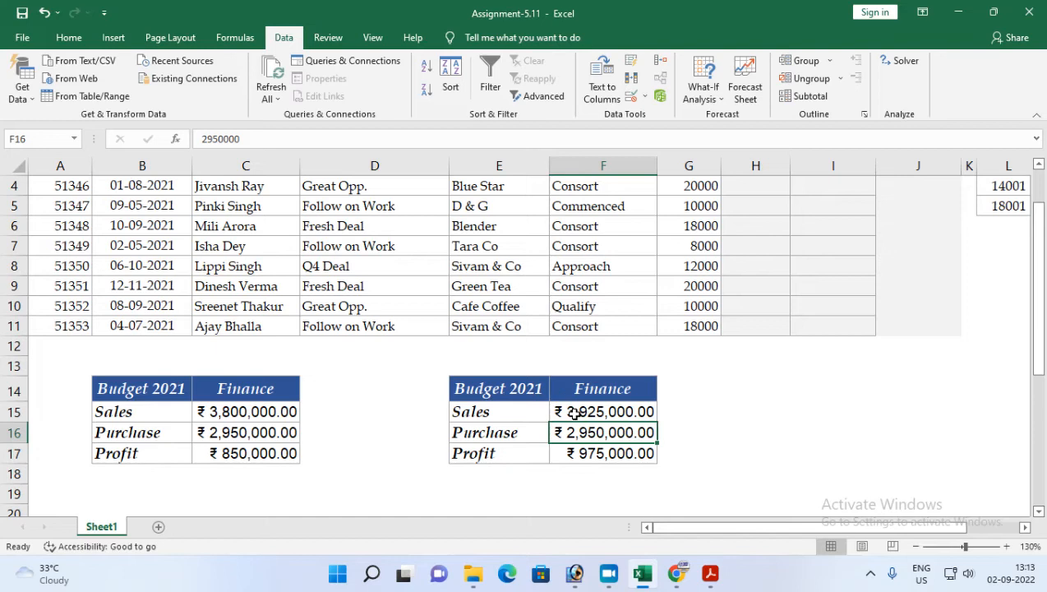
click(573, 412)
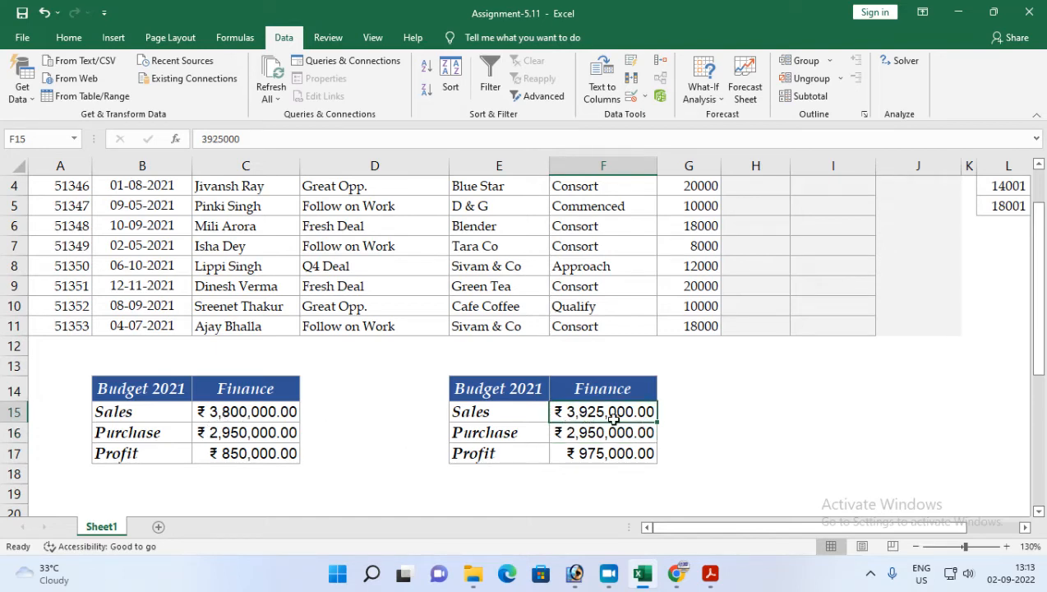
click(576, 434)
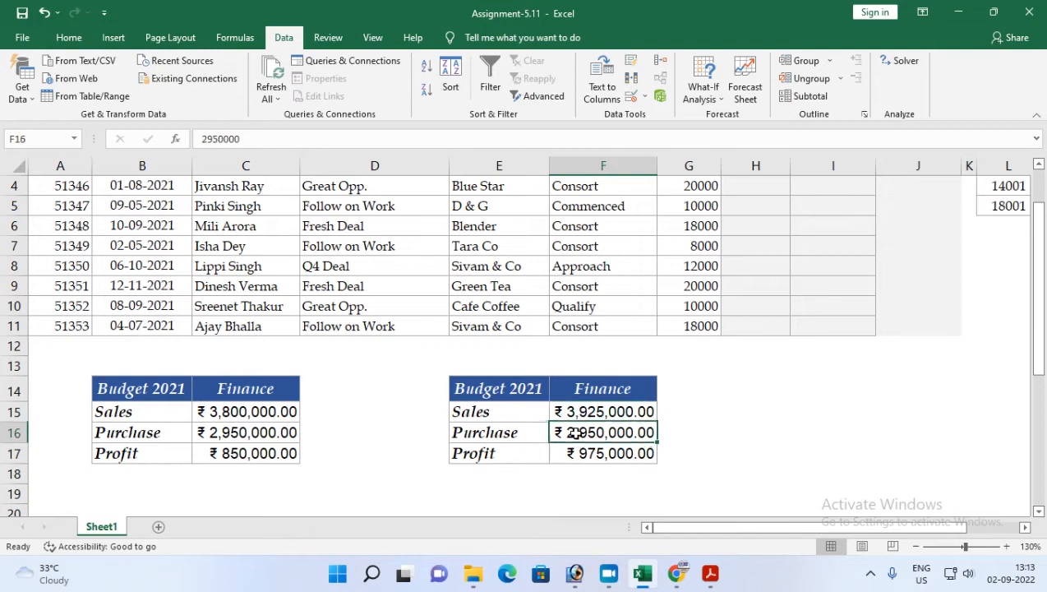
click(575, 453)
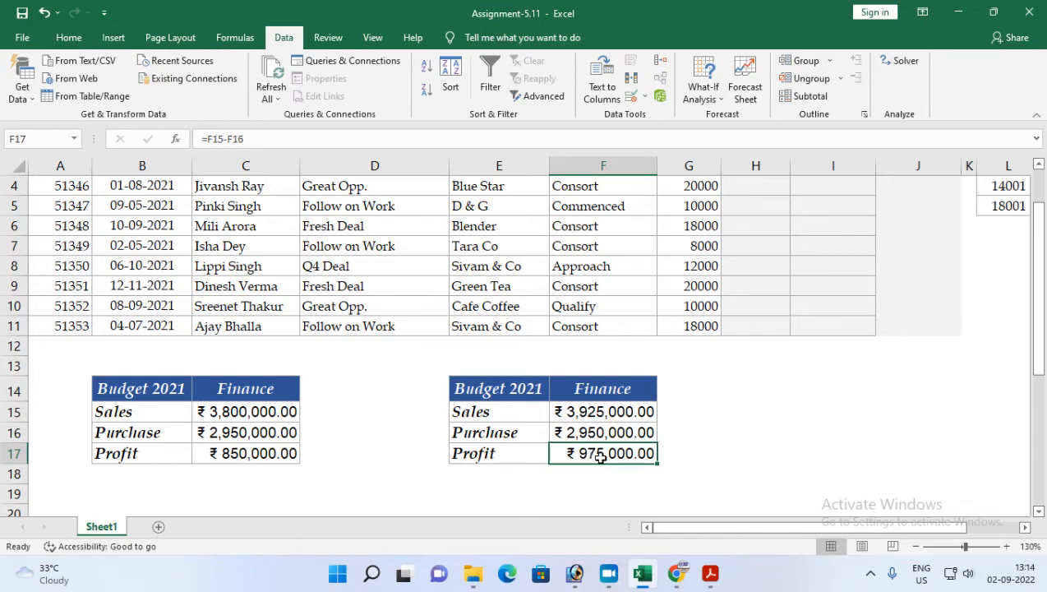
Step: Read task 5 in the assignment PDF about sales and purchase amounts for a ₹9,00,000.00 profit
click(710, 573)
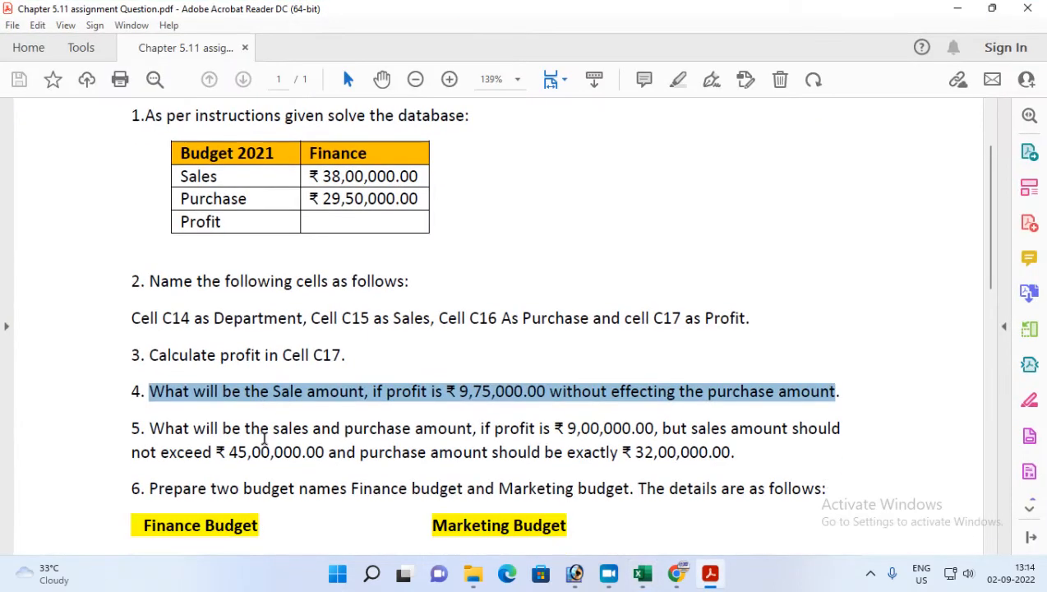
mouse_move(152, 428)
mouse_down()
mouse_move(471, 441)
mouse_move(498, 430)
mouse_move(474, 429)
mouse_up()
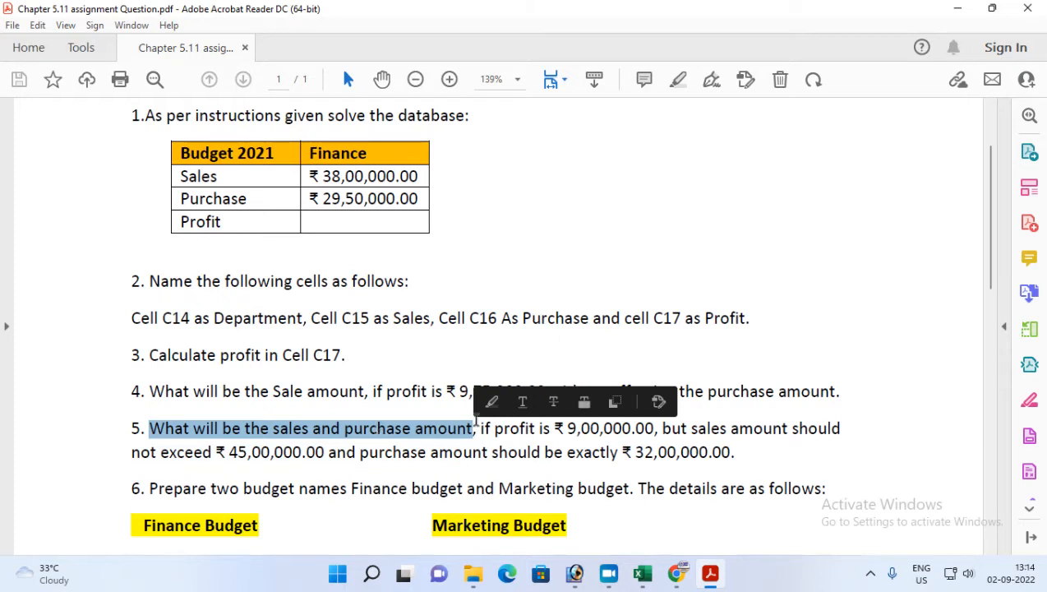
drag(479, 428, 643, 436)
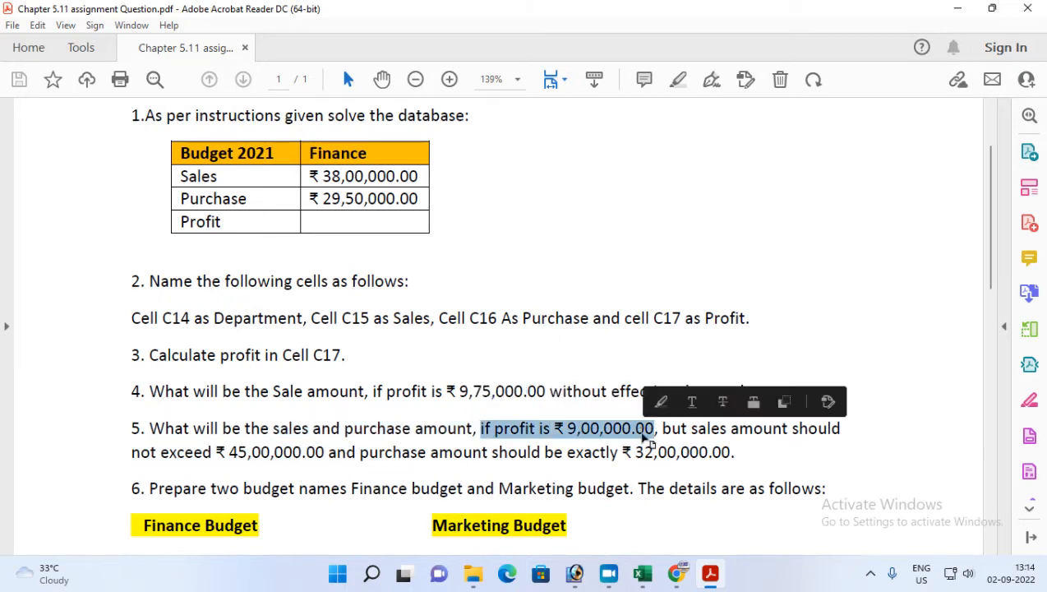
click(643, 573)
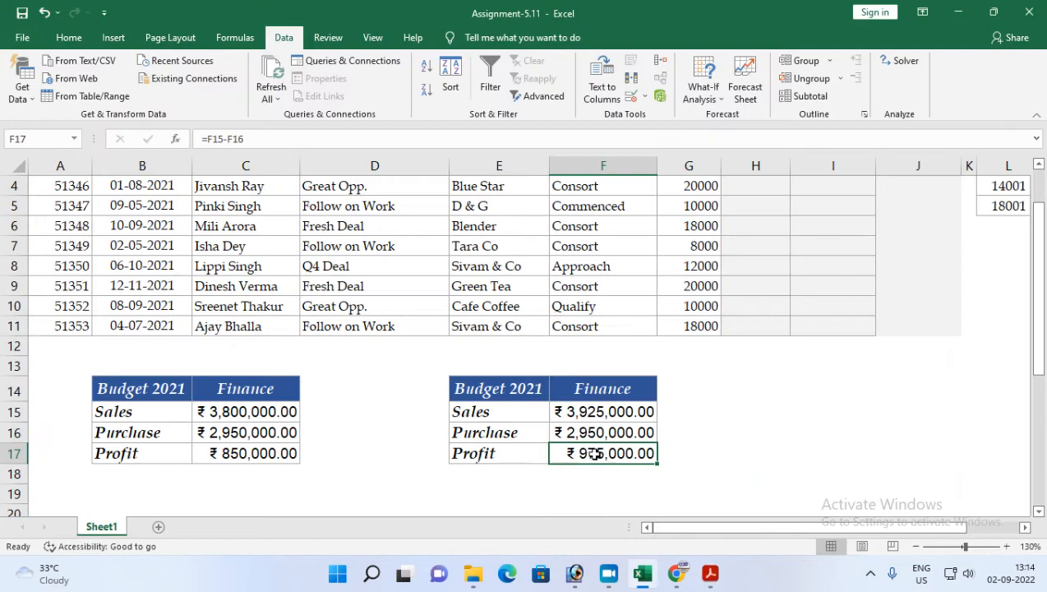
Step: Copy the budget table E14:F17 to I14 and autofit the pasted columns' widths
drag(514, 386, 614, 448)
key(ctrl+c)
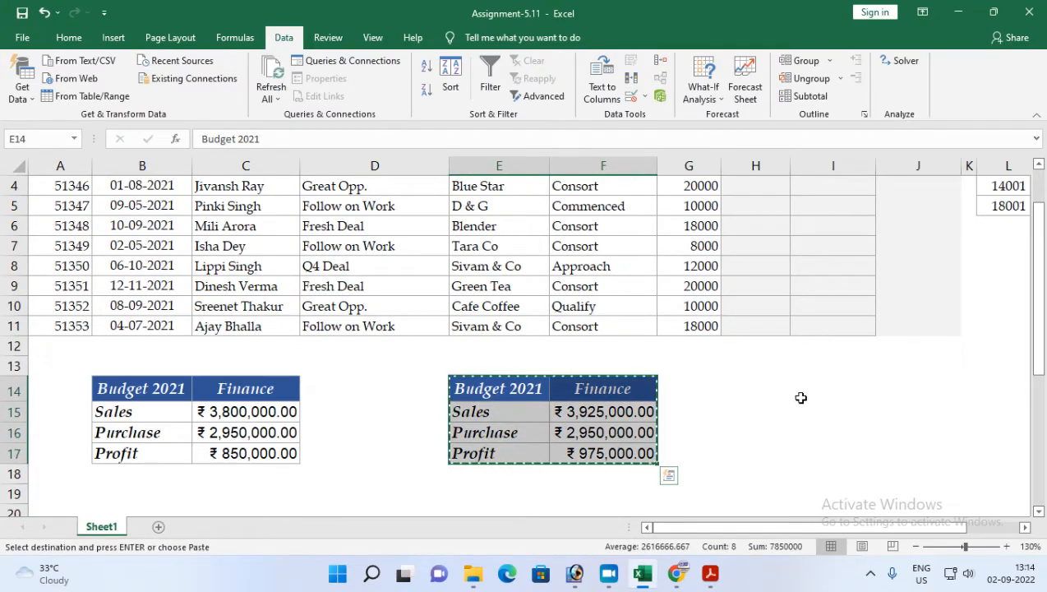
click(794, 384)
key(ctrl+v)
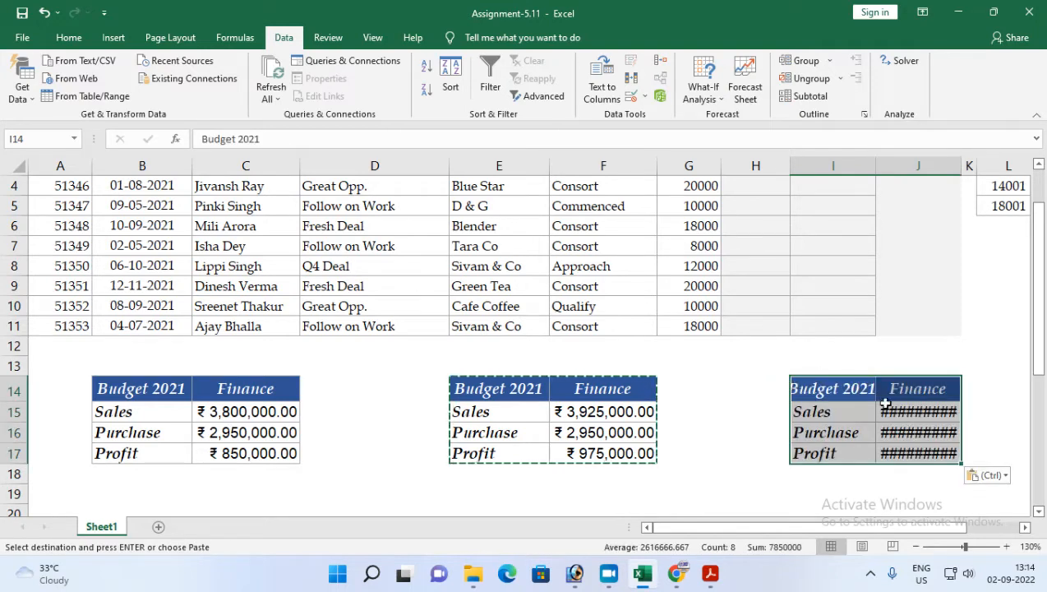
right_click(891, 443)
key(alt+h)
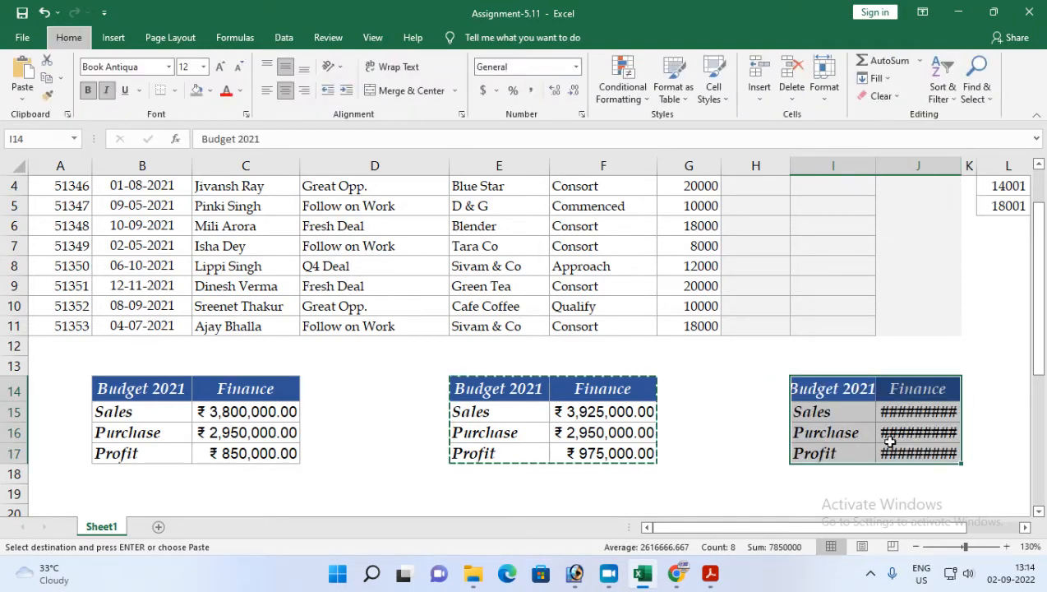
key(o)
key(i)
Step: Enter the formula =J15-J16 in the Profit cell J17 of the copied table
click(933, 452)
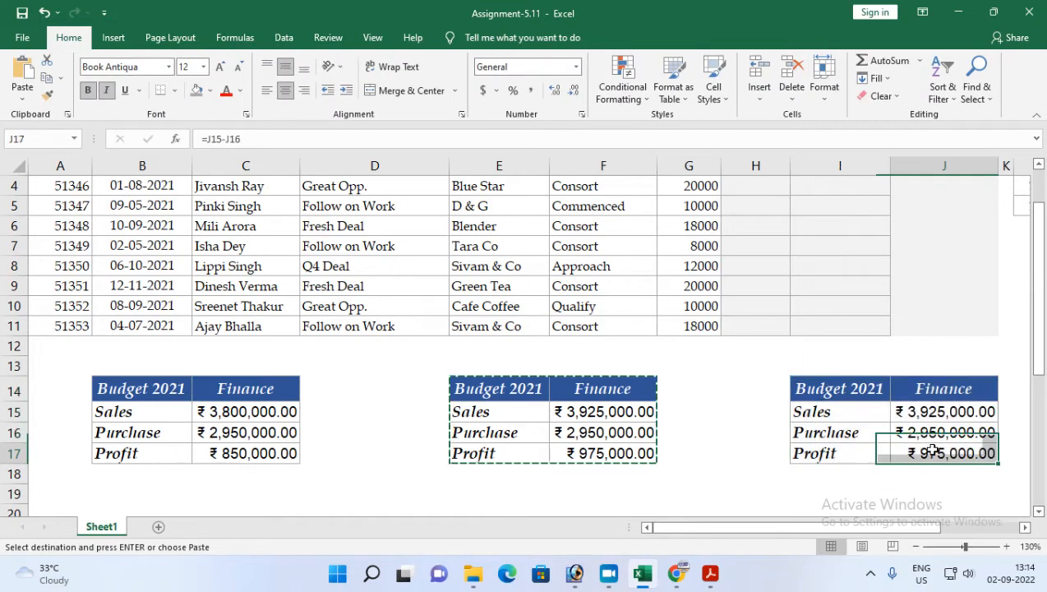
text(=)
click(924, 411)
text(-)
click(927, 431)
key(Return)
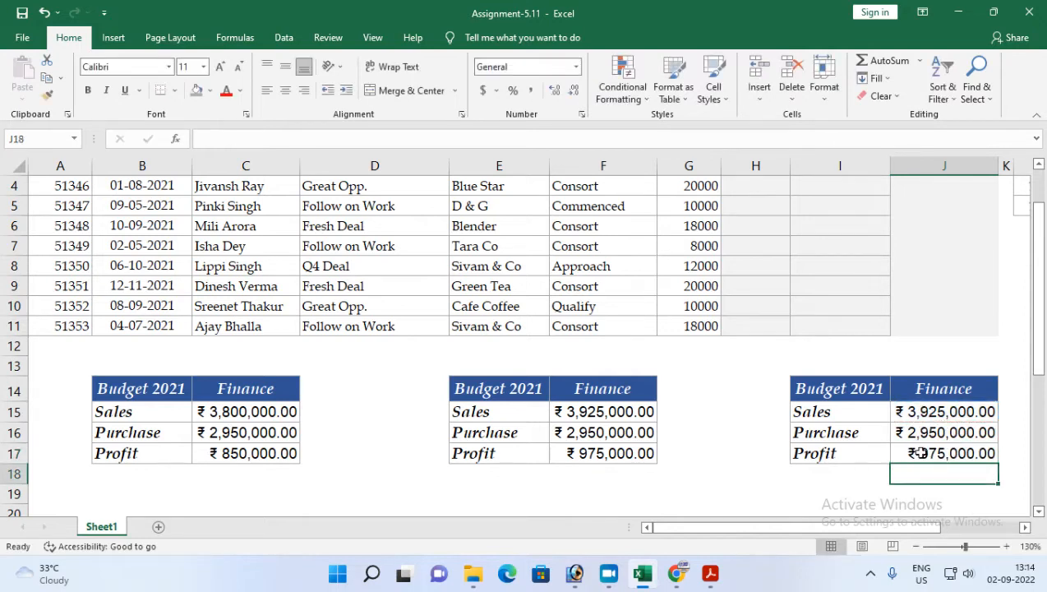
Step: Read task 5's sales and purchase limits in the assignment PDF
click(917, 450)
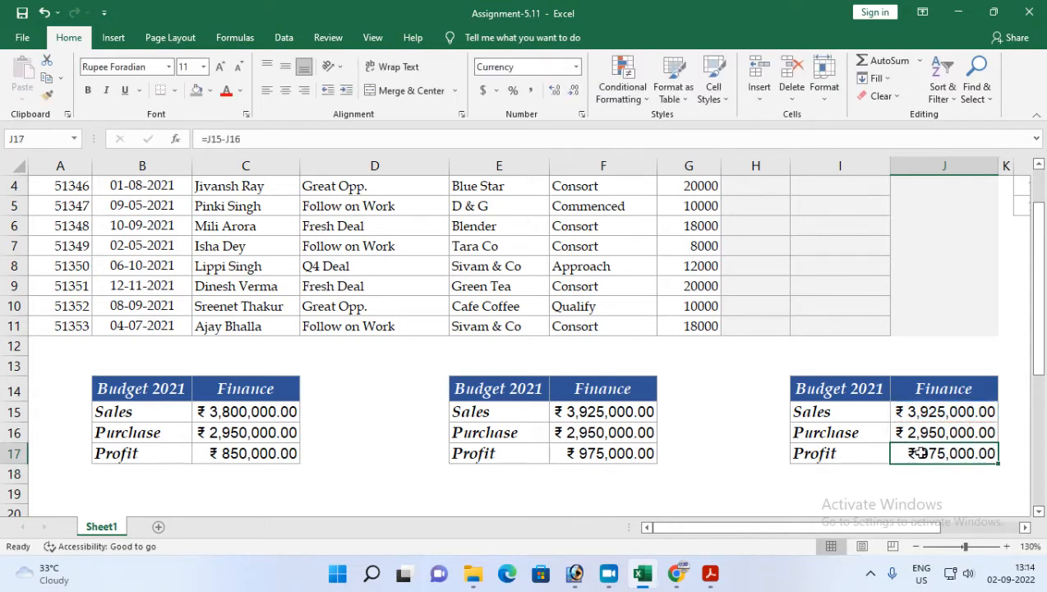
click(1025, 528)
click(1025, 528)
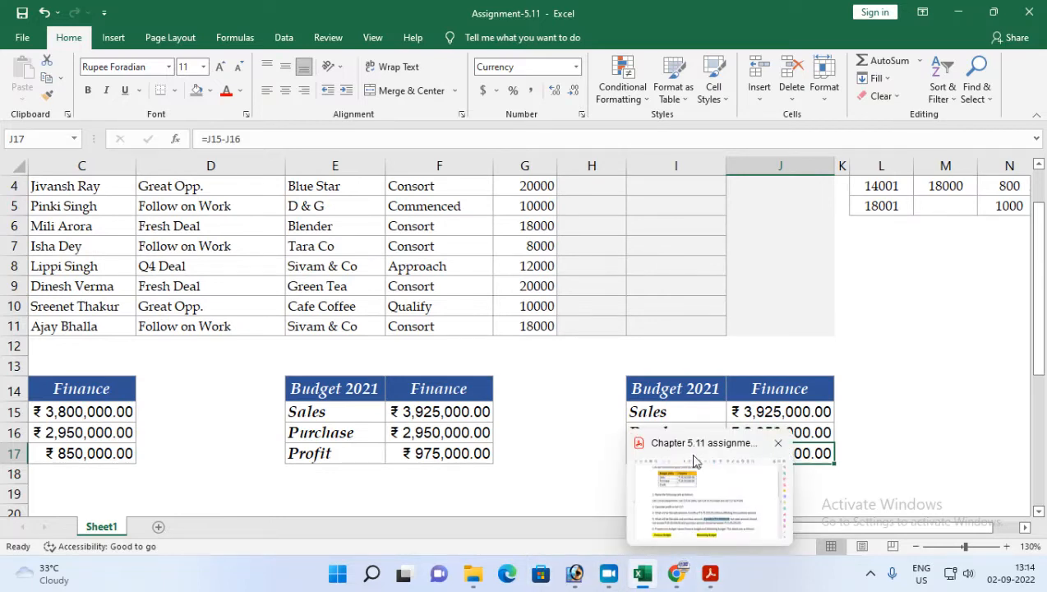
click(714, 575)
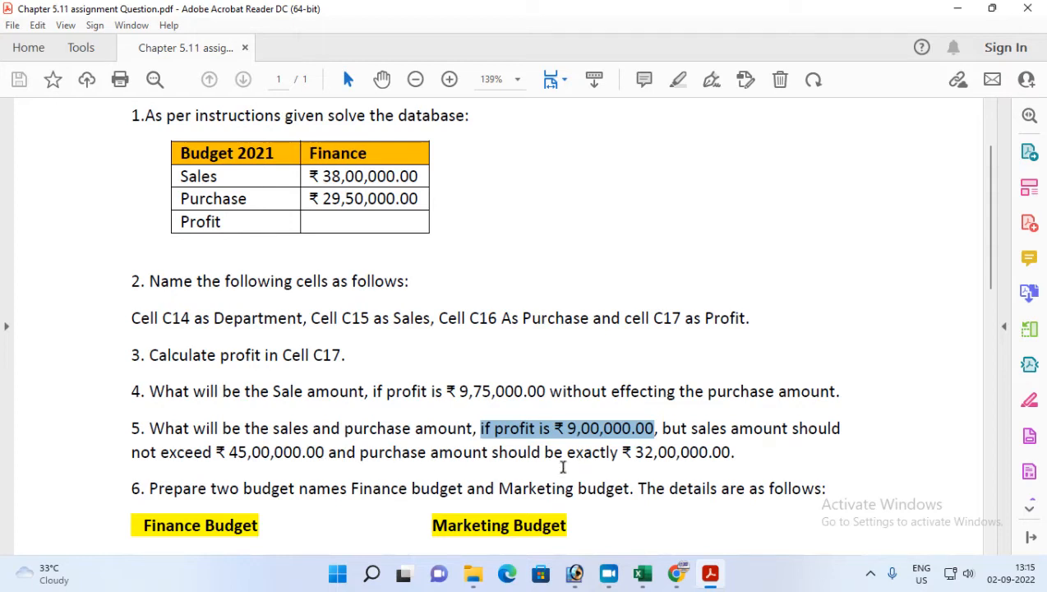
drag(643, 451, 722, 452)
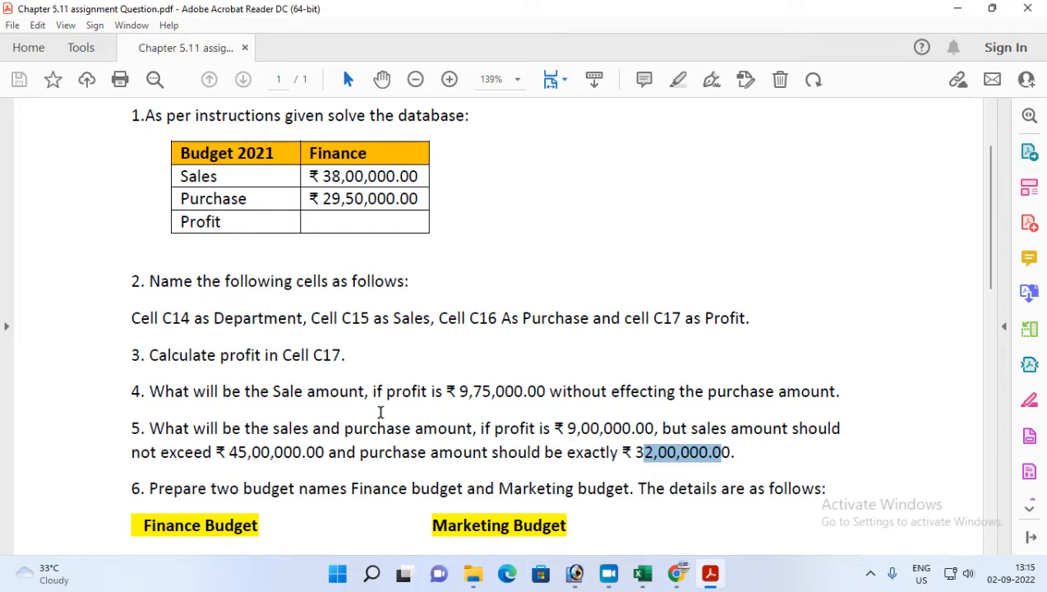
click(643, 572)
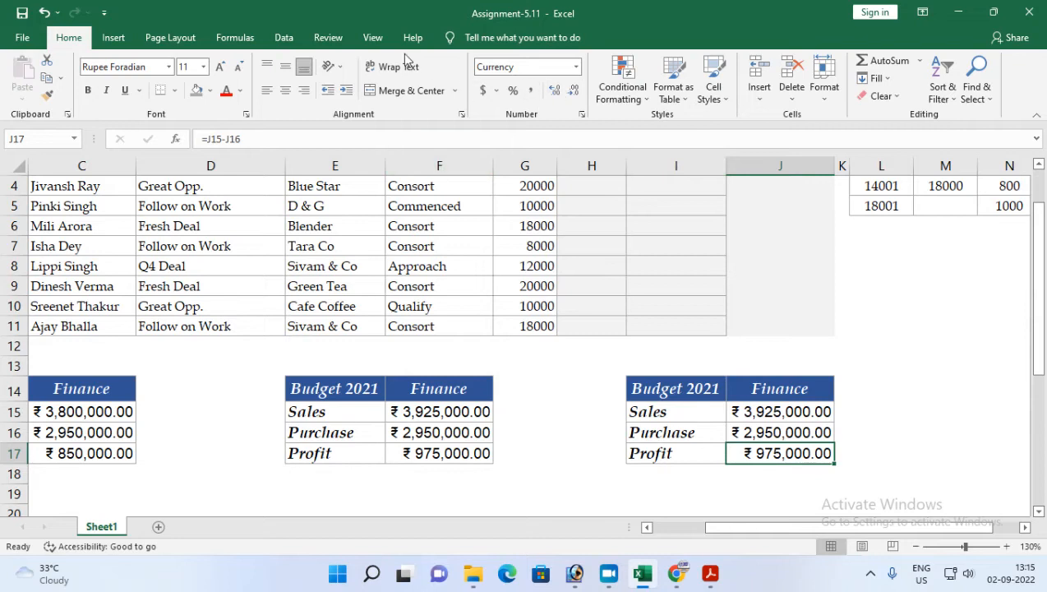
Step: Open Solver and set objective J17 to a value of 900000 by changing cells J15:J16
click(282, 37)
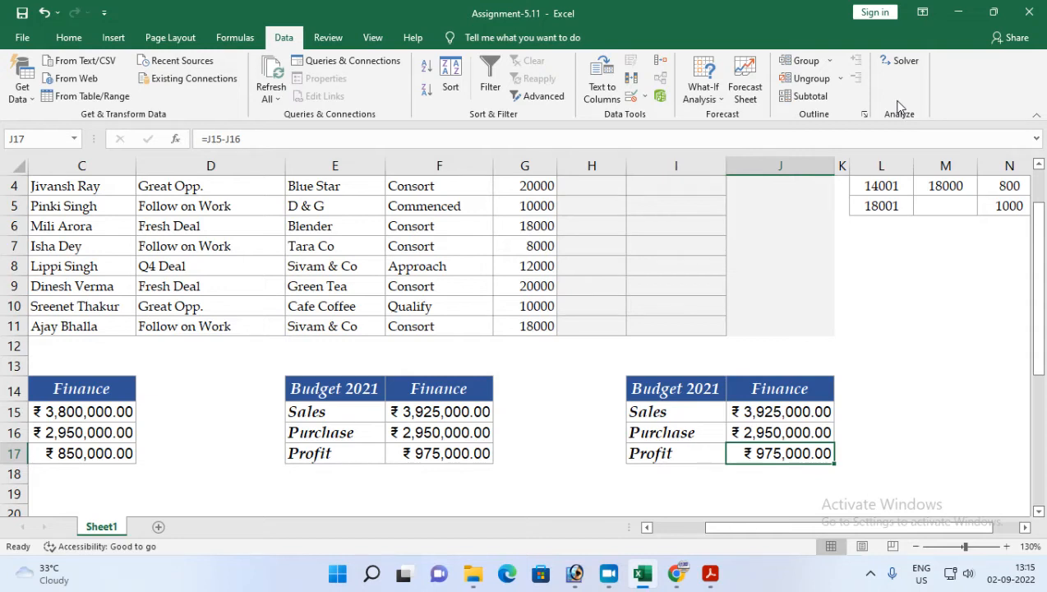
click(904, 61)
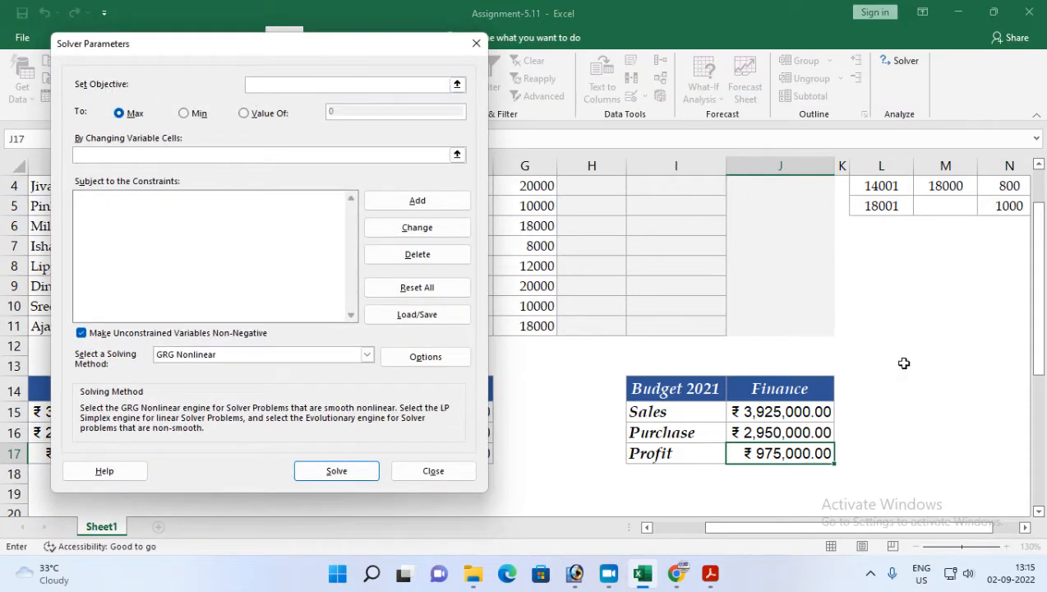
click(766, 456)
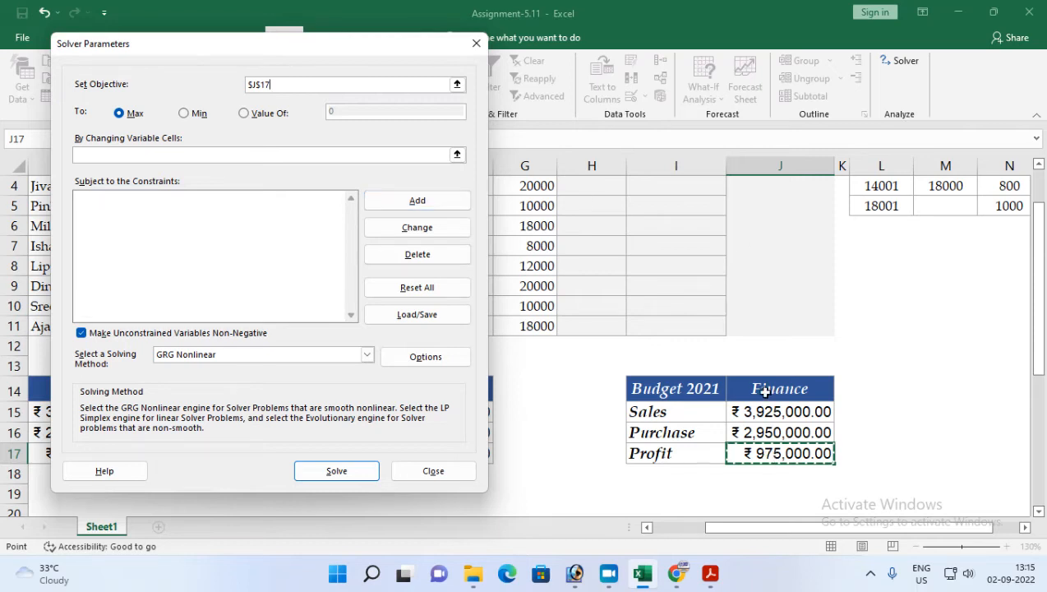
click(243, 113)
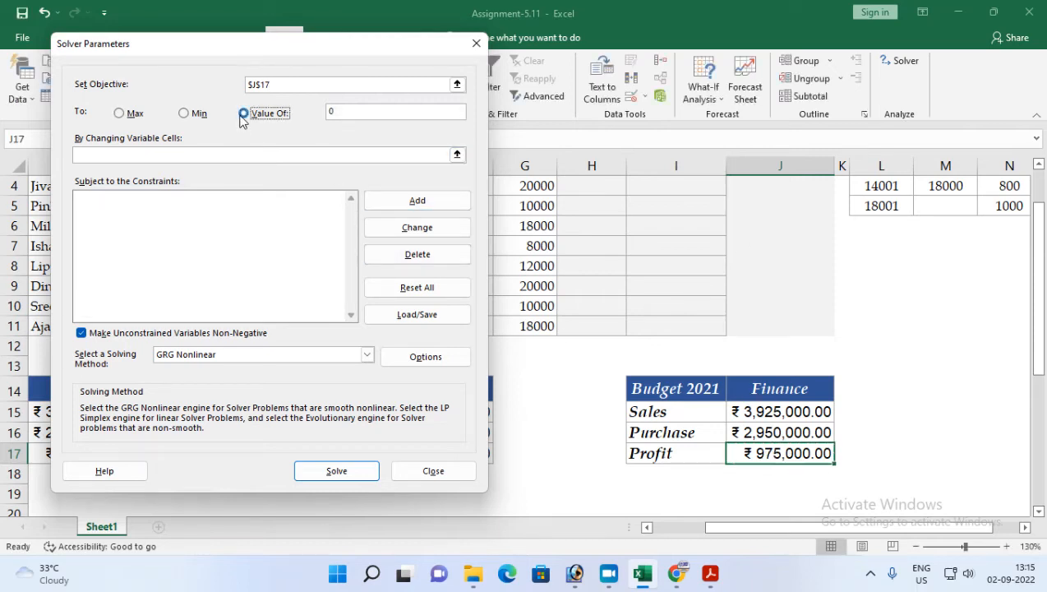
click(357, 111)
key(BackSpace)
text(90)
key(BackSpace)
text(00000)
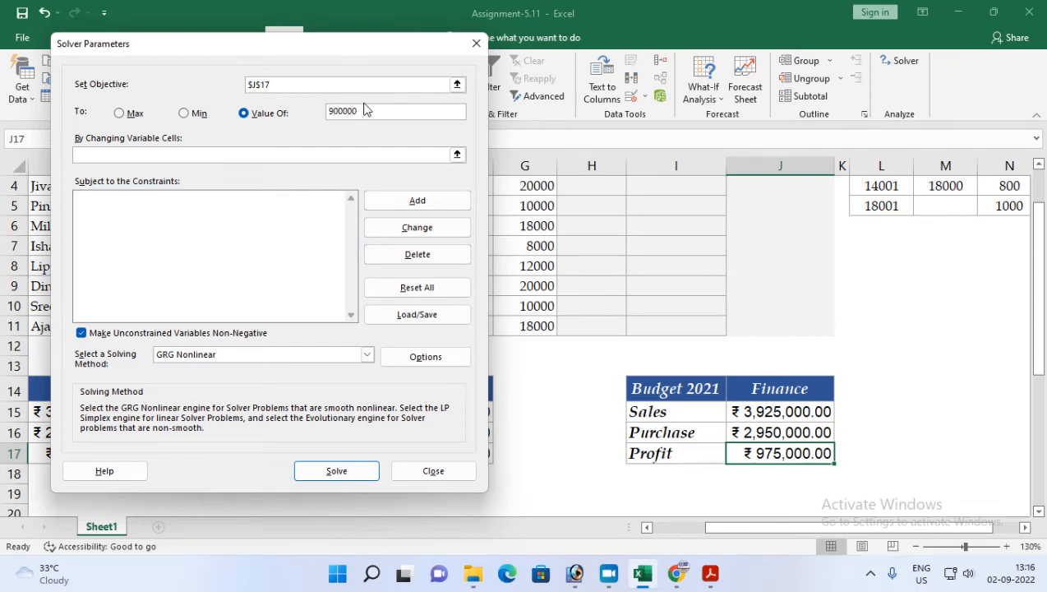
click(285, 154)
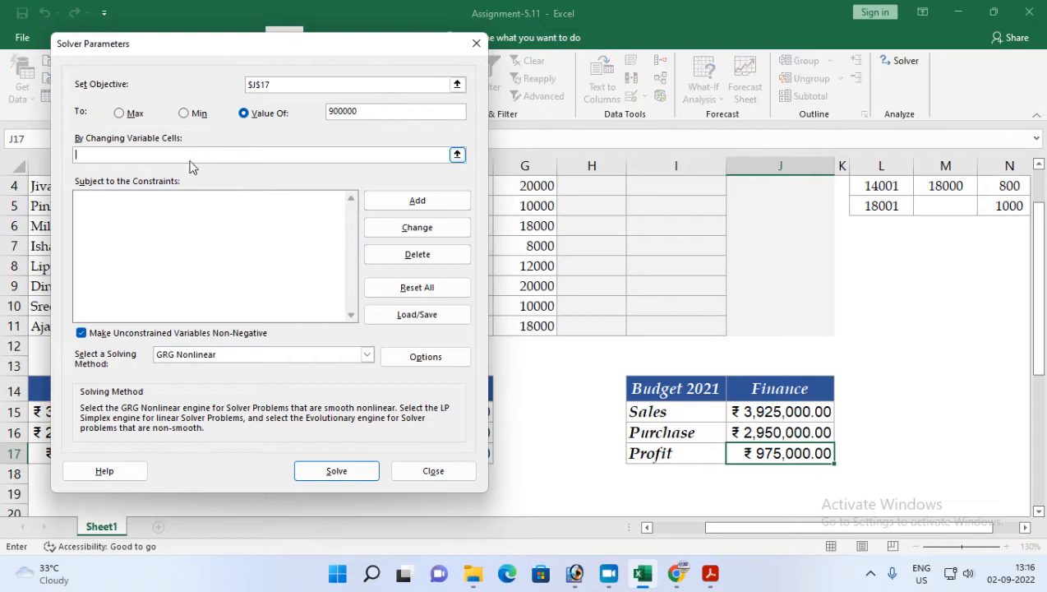
drag(764, 411, 766, 432)
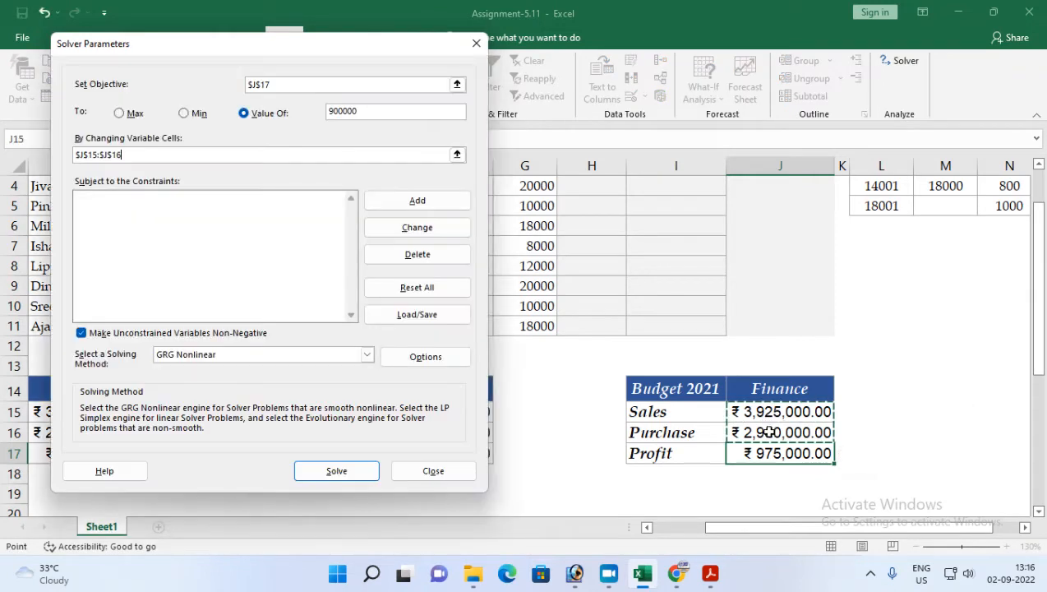
Step: Add a Solver constraint requiring Sales cell J15 to be less than or equal to 45000000
click(410, 203)
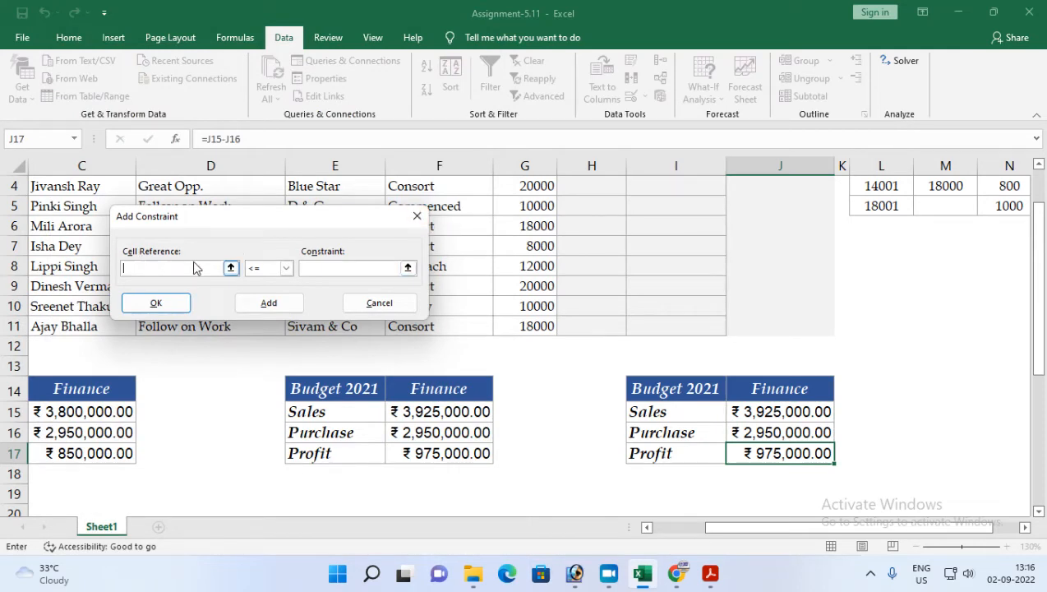
click(741, 410)
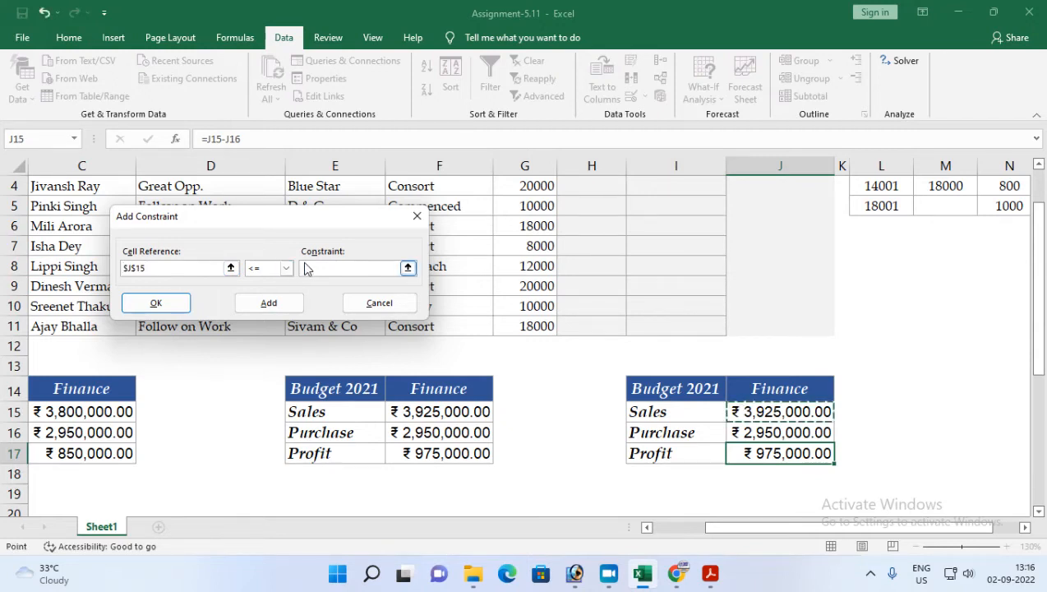
click(711, 576)
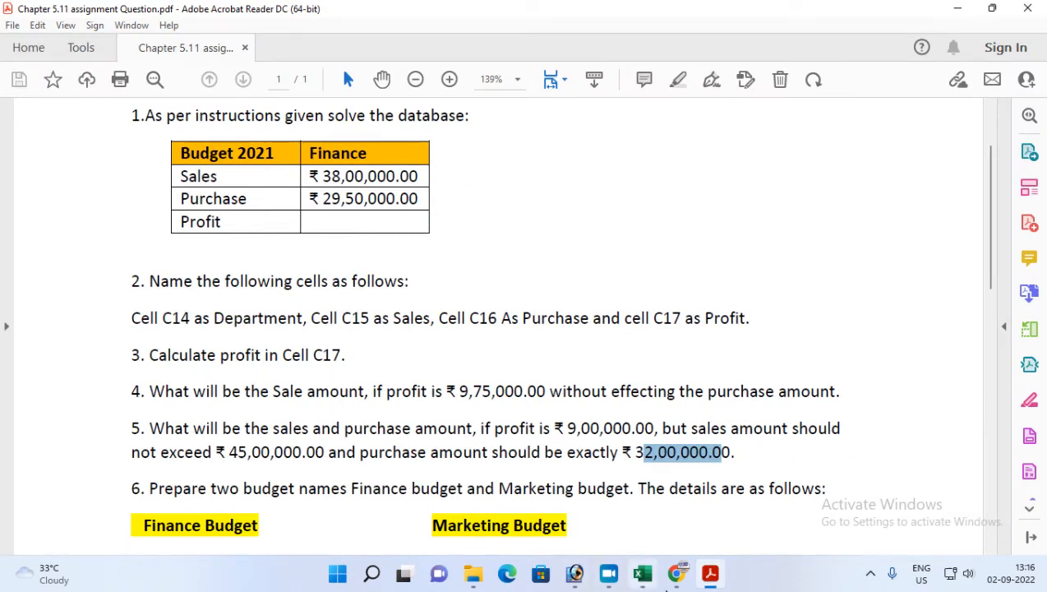
click(643, 572)
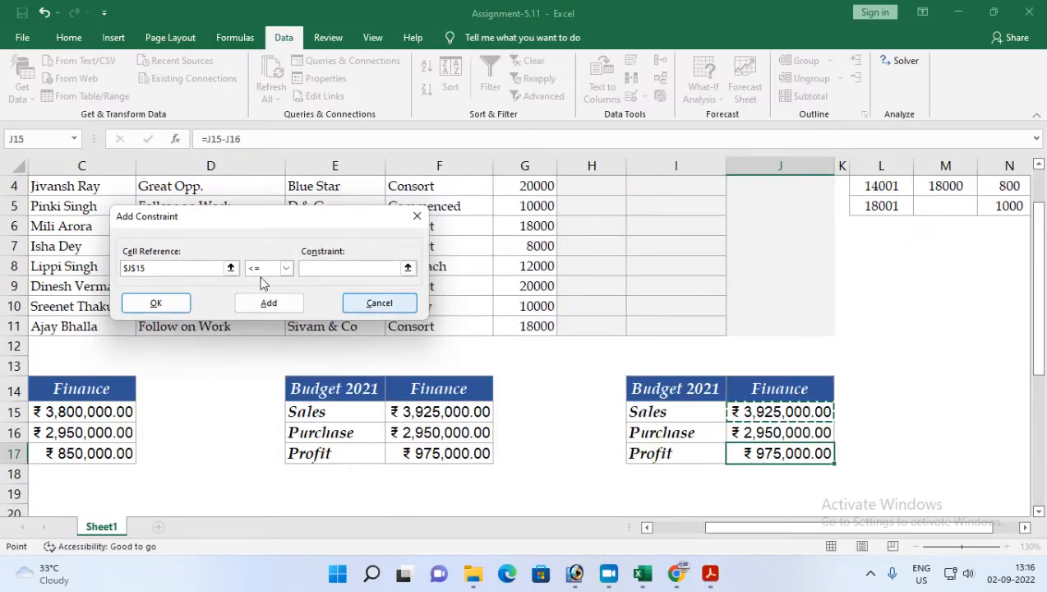
click(285, 268)
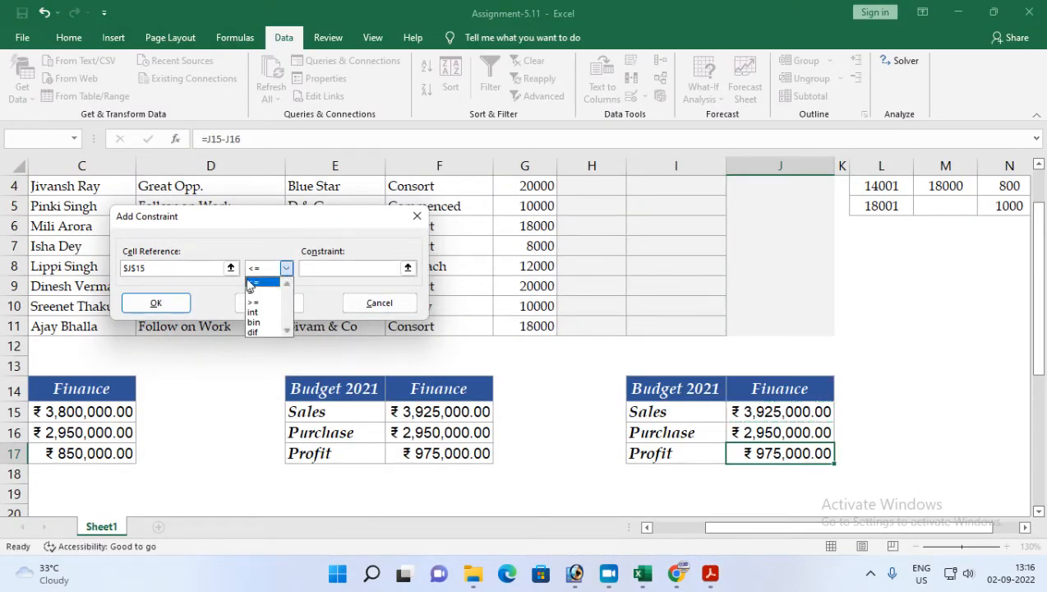
click(283, 280)
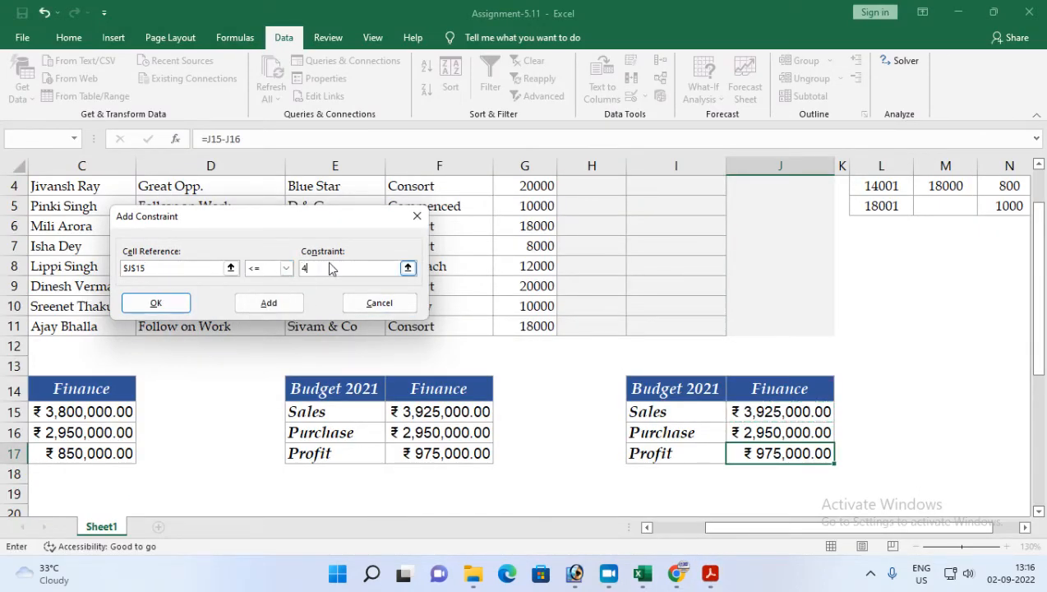
text(000000)
click(272, 306)
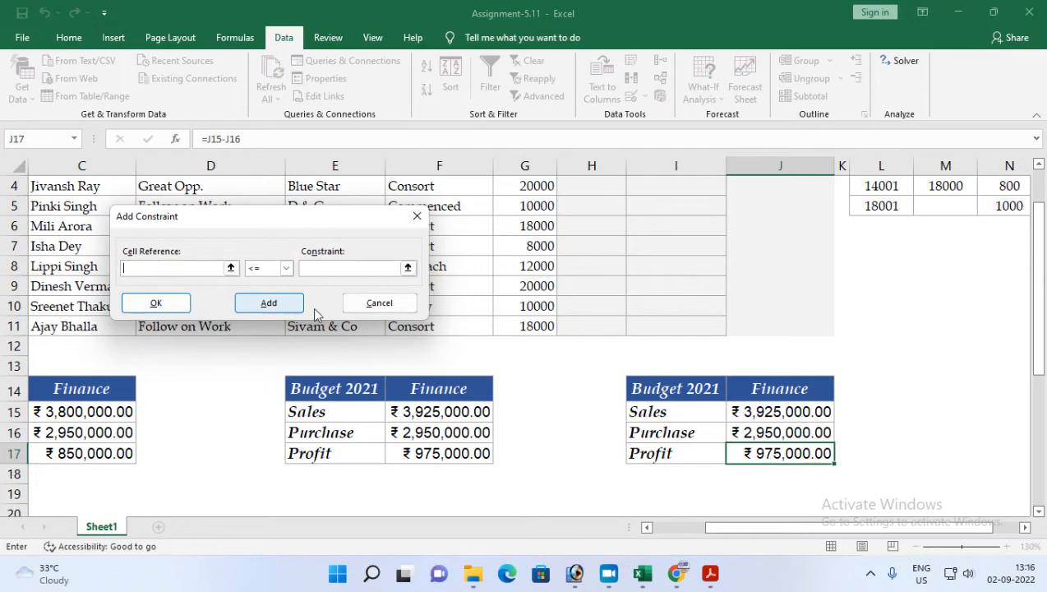
Step: Add a second constraint requiring Purchase cell J16 to equal exactly 32000000 and return to Solver
click(746, 429)
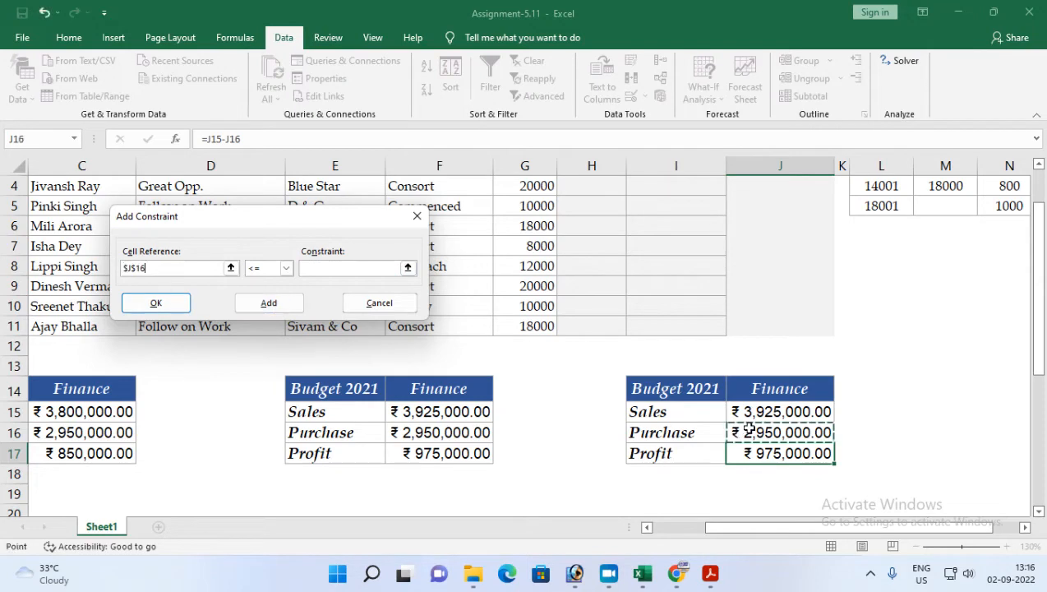
click(286, 268)
click(710, 573)
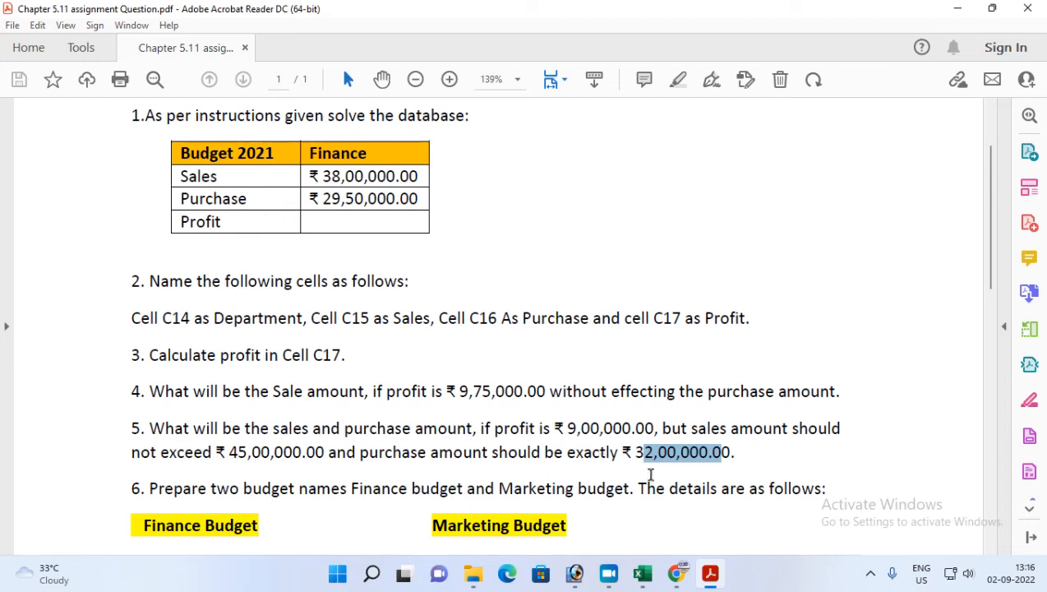
click(708, 573)
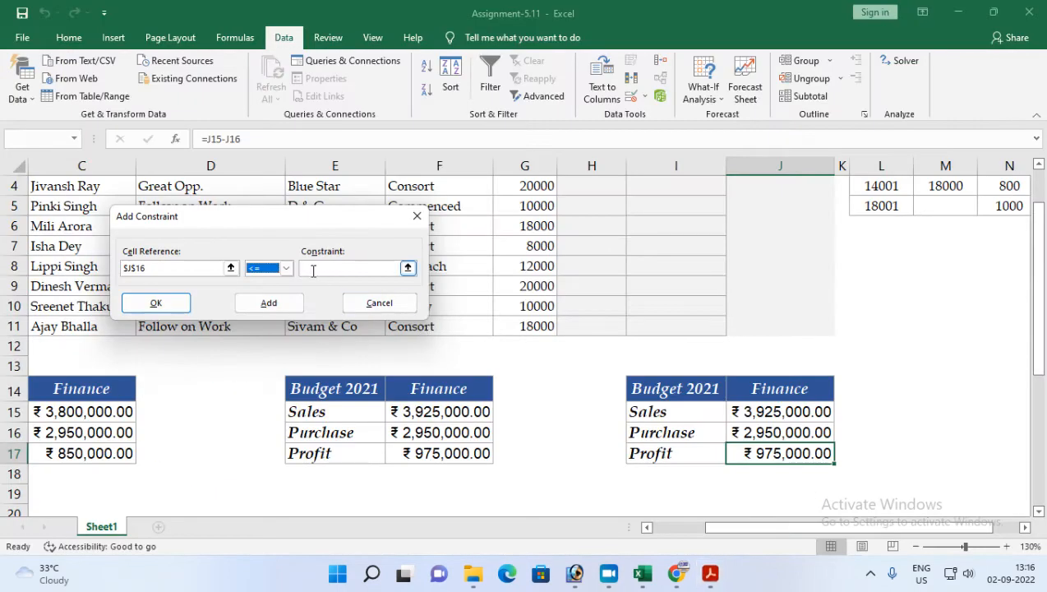
click(286, 269)
click(263, 294)
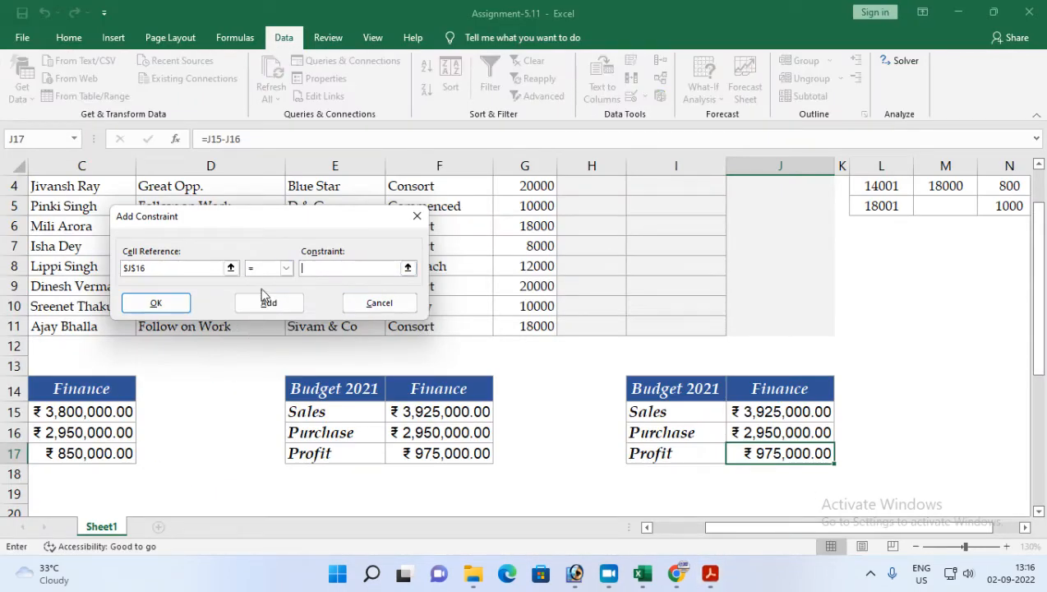
text(3200000)
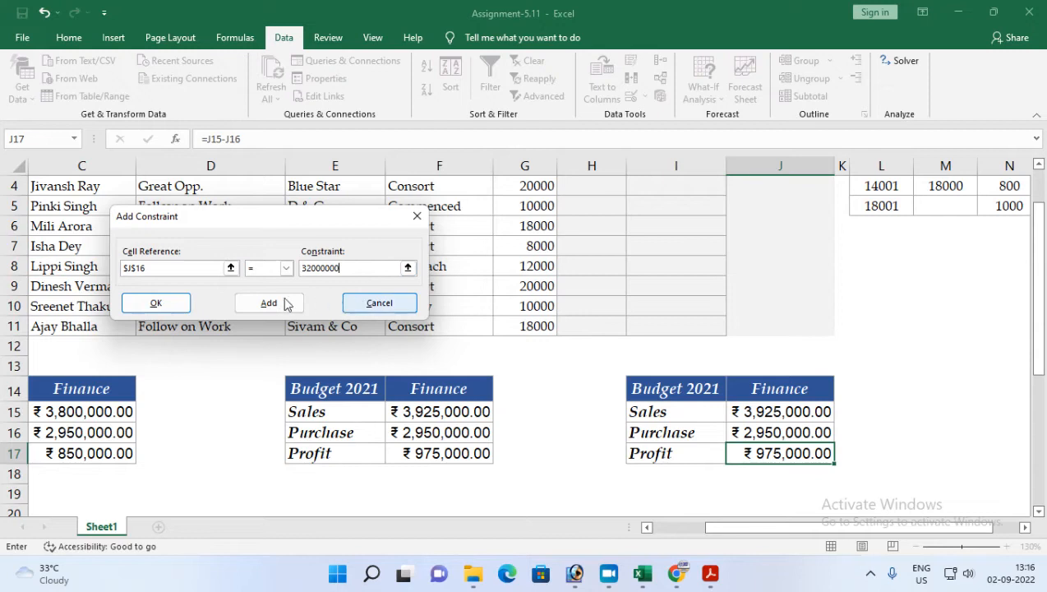
click(156, 302)
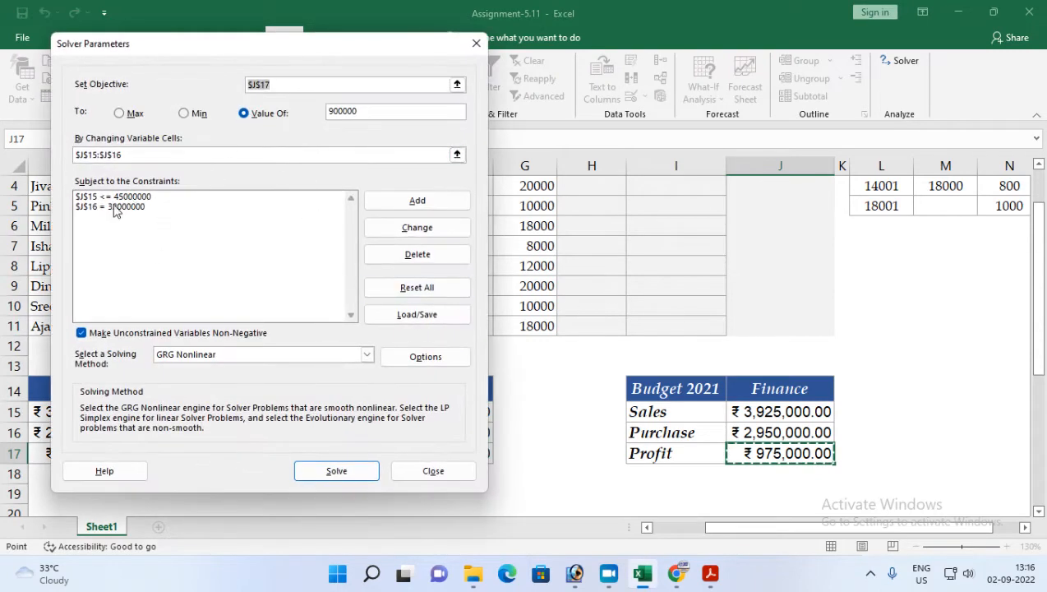
Step: Solve, keep the Solver solution, and autofit column J to show the new values
click(319, 478)
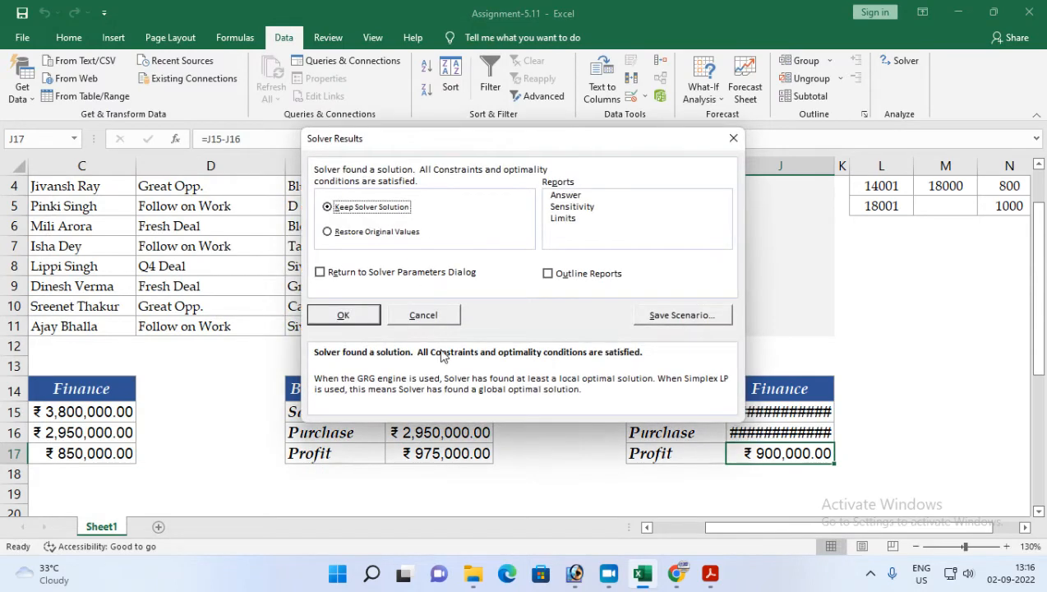
click(345, 316)
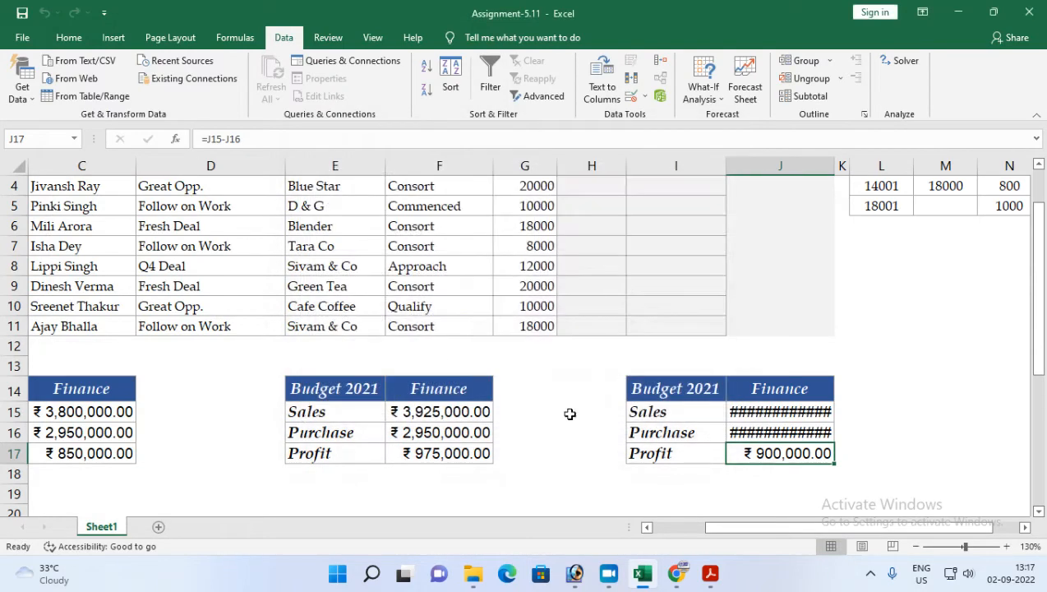
double_click(836, 168)
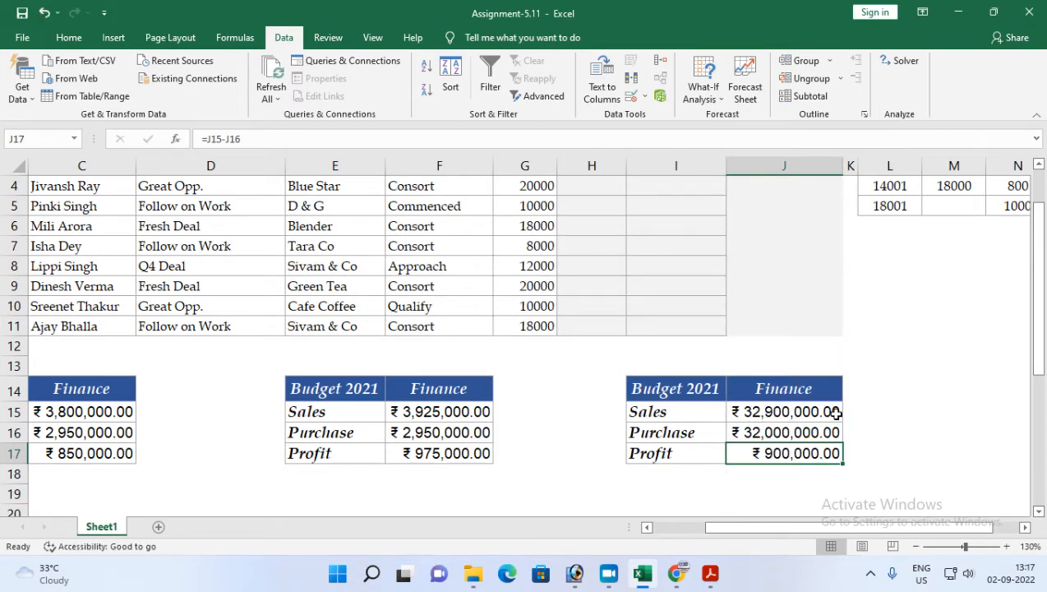
Step: Read task 6's Finance Budget and Marketing Budget sales and purchase figures in the assignment PDF
click(746, 433)
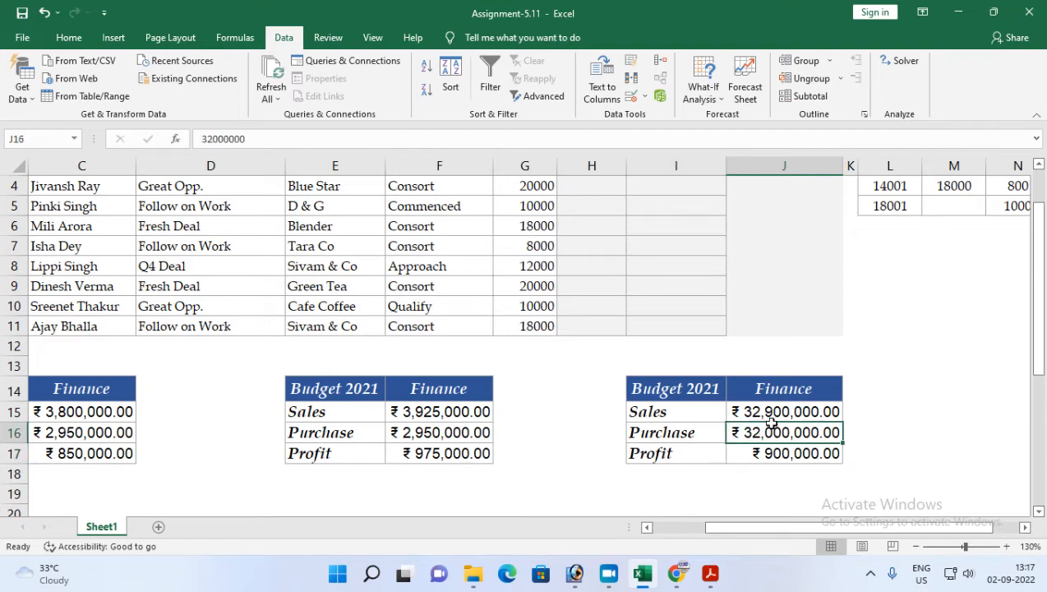
click(765, 458)
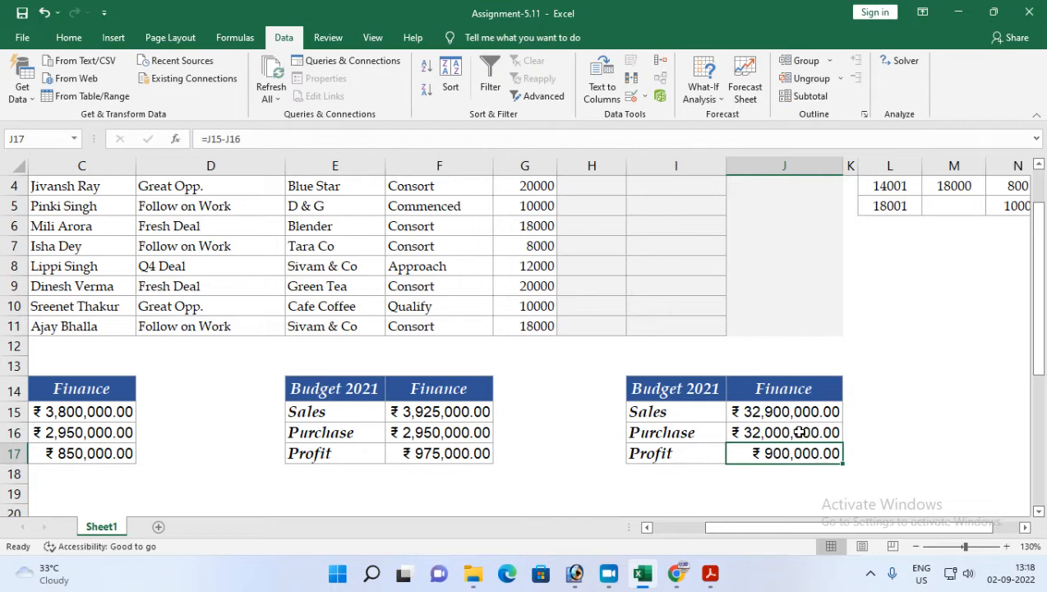
drag(706, 534, 687, 532)
click(710, 572)
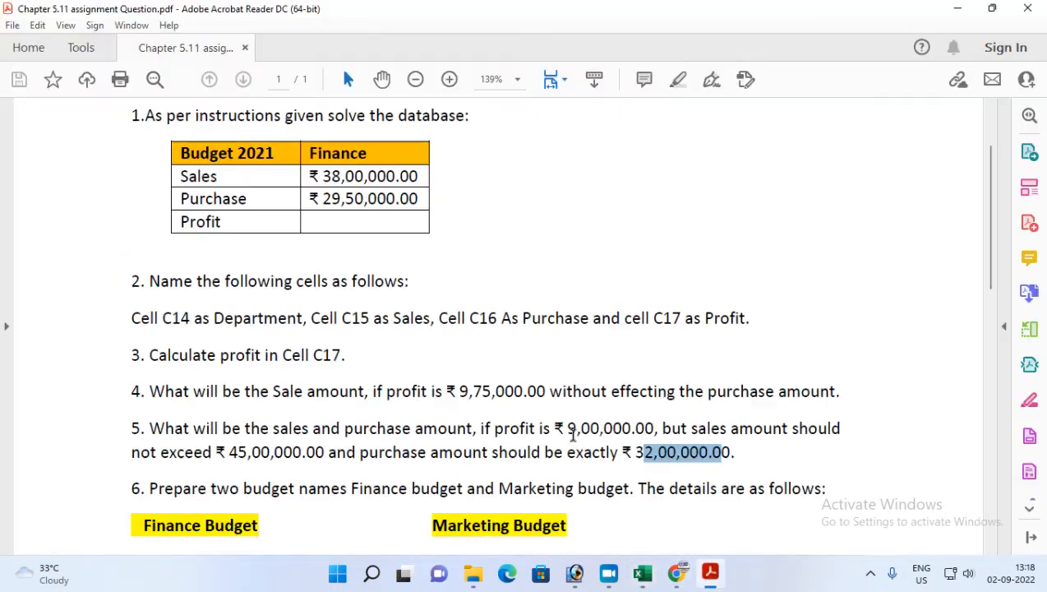
scroll(263, 442, down, 2)
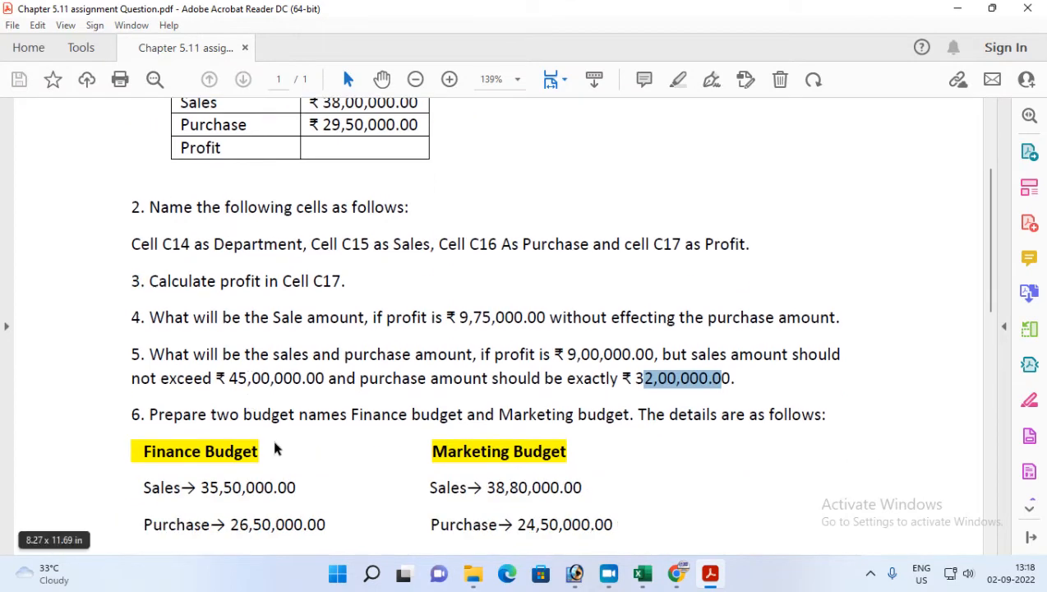
scroll(271, 431, down, 1)
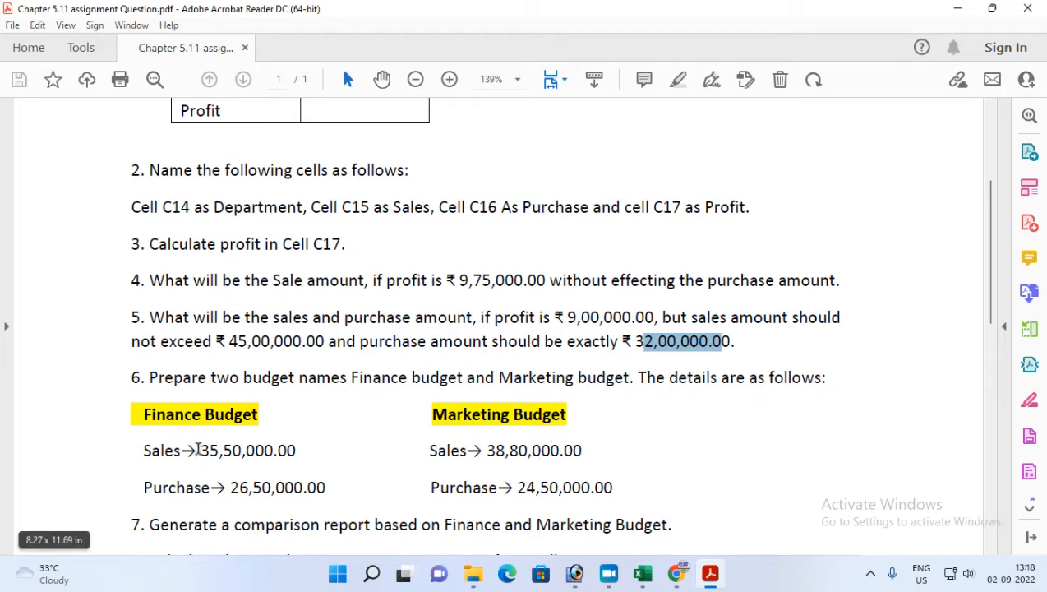
drag(144, 455, 292, 491)
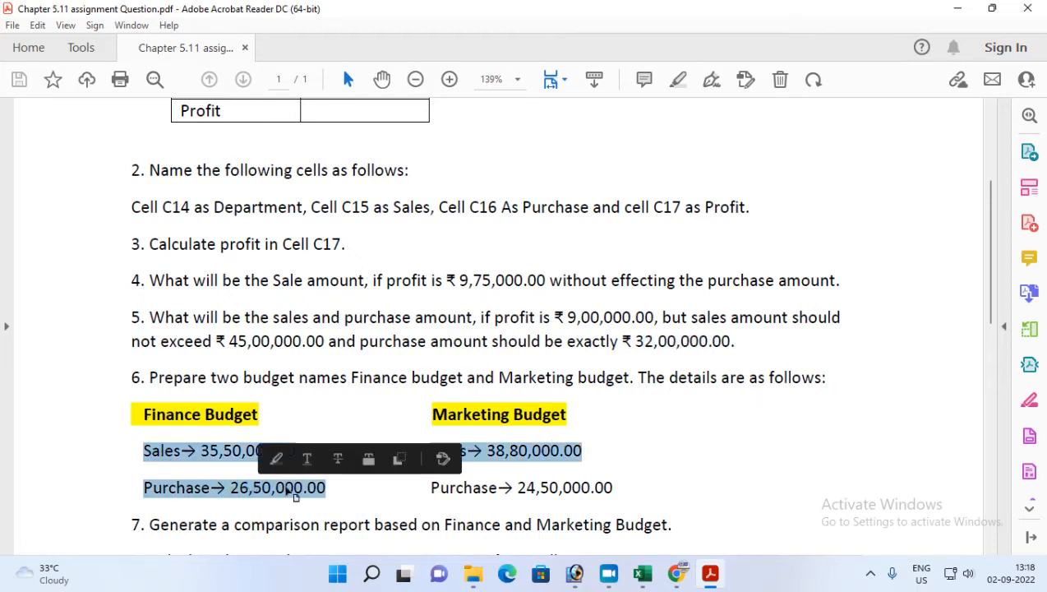
click(676, 573)
click(712, 575)
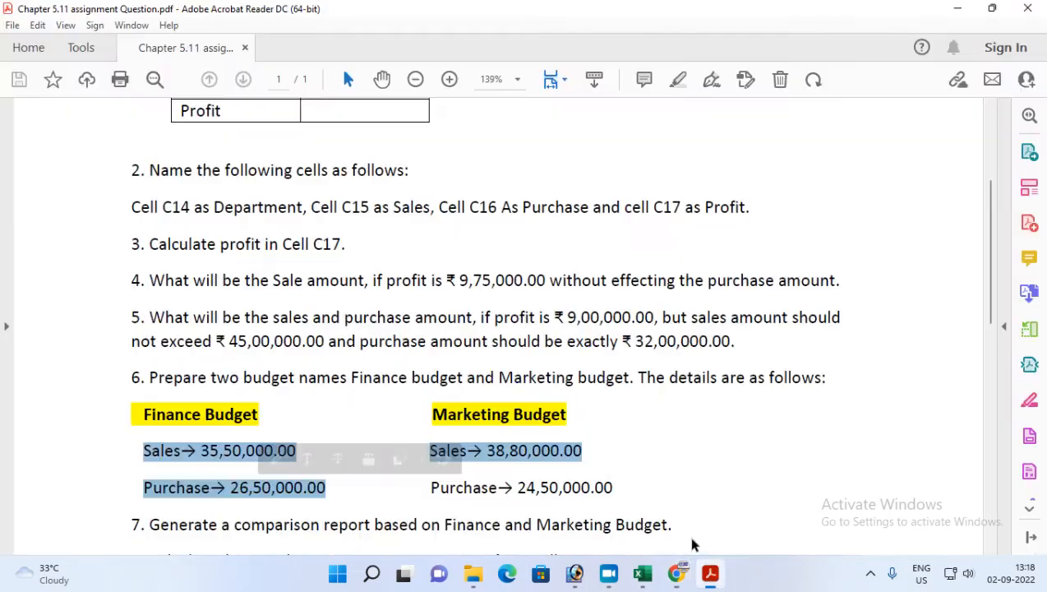
click(642, 575)
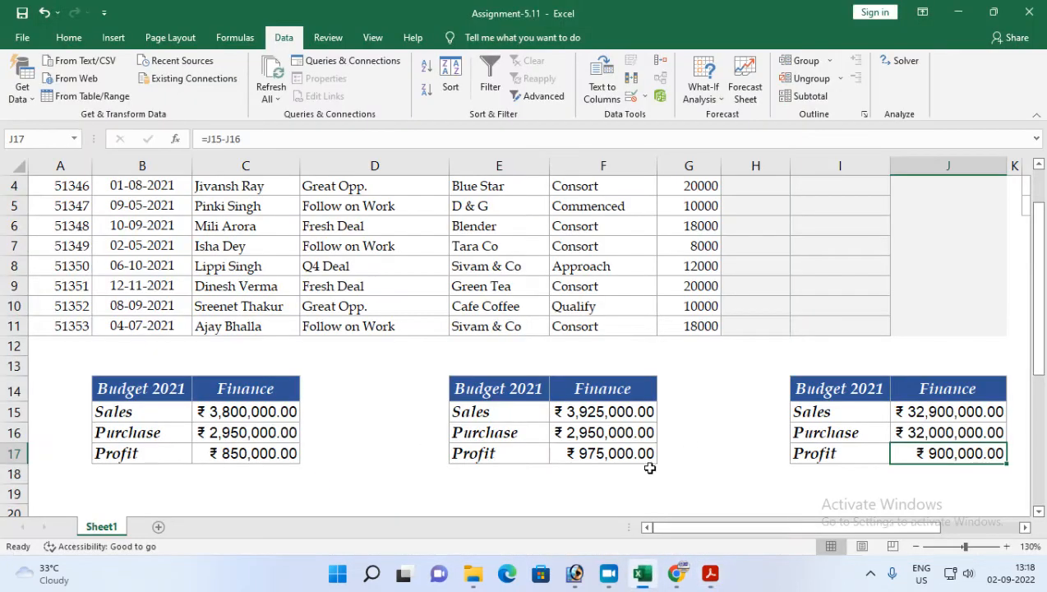
Step: Select the copied budget table I14:J17, open Scenario Manager, and delete the existing Finance_Budget and Marketing_Budget scenarios
drag(129, 395, 245, 452)
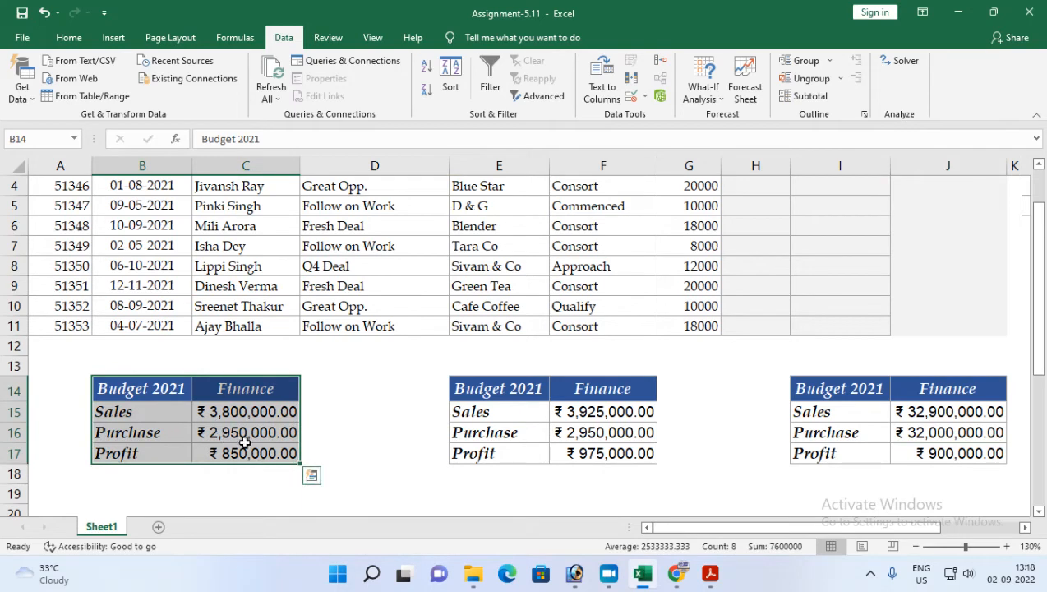
click(710, 573)
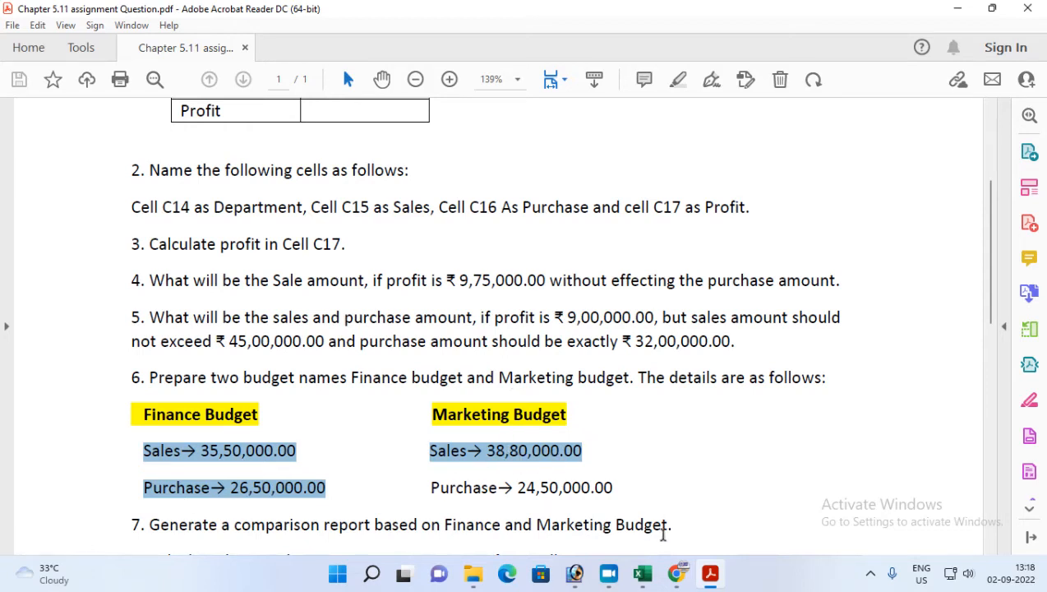
click(711, 577)
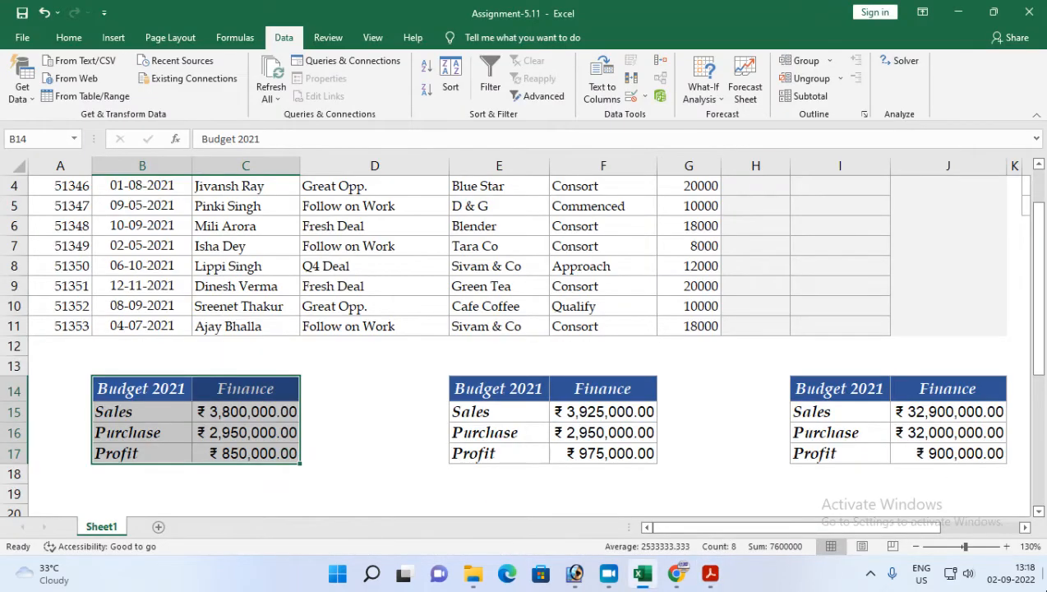
click(1025, 527)
click(1025, 527)
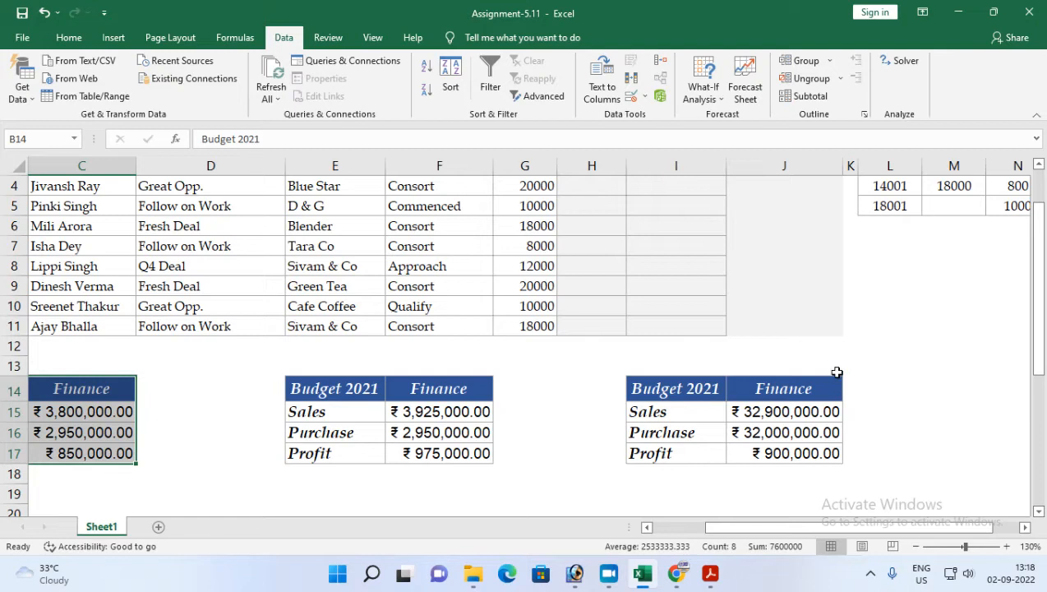
click(791, 454)
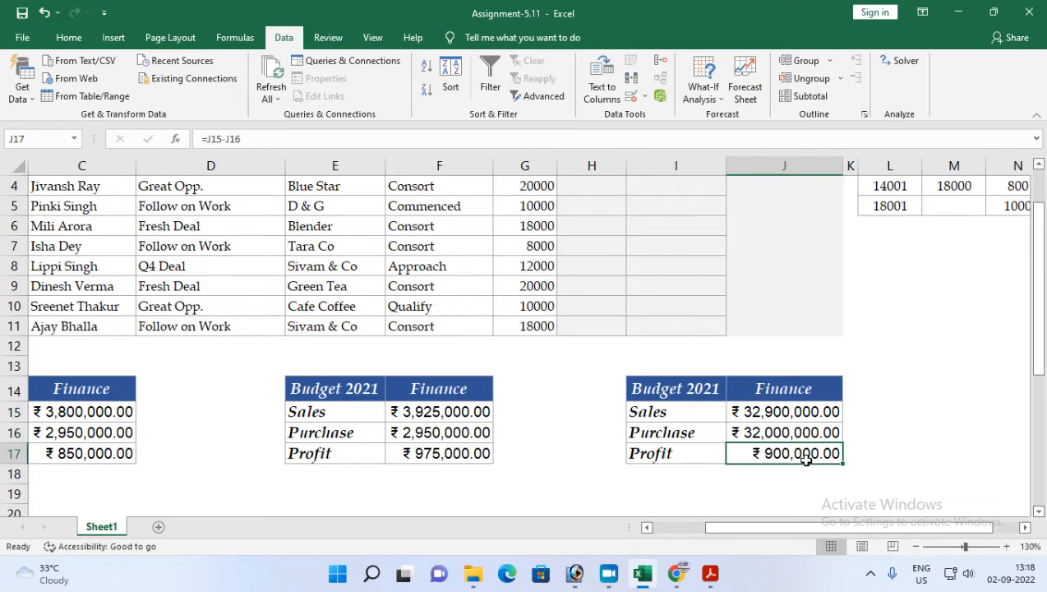
drag(683, 391, 780, 450)
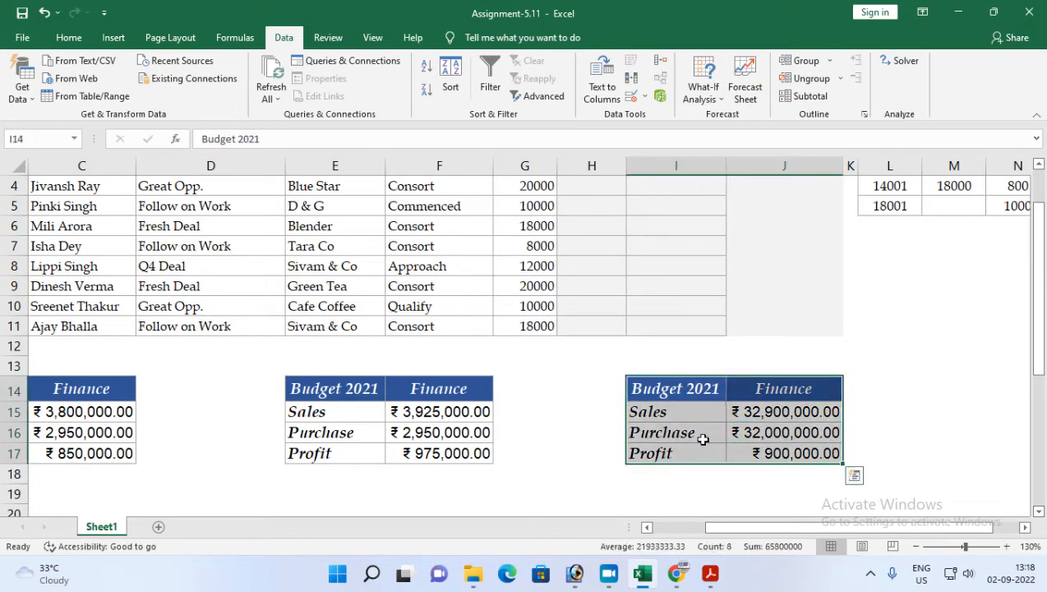
click(768, 397)
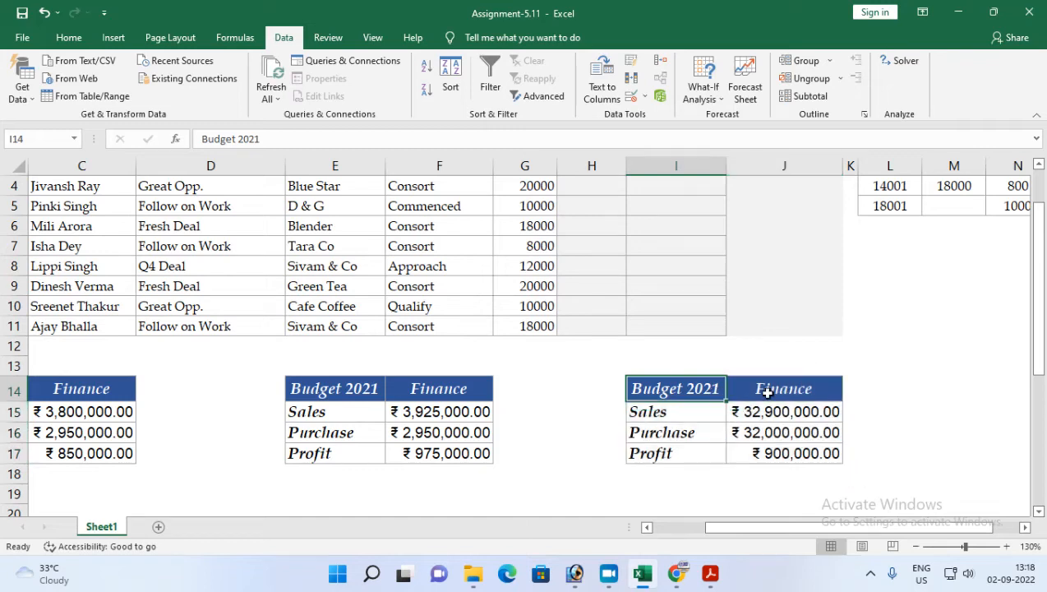
drag(673, 399, 781, 452)
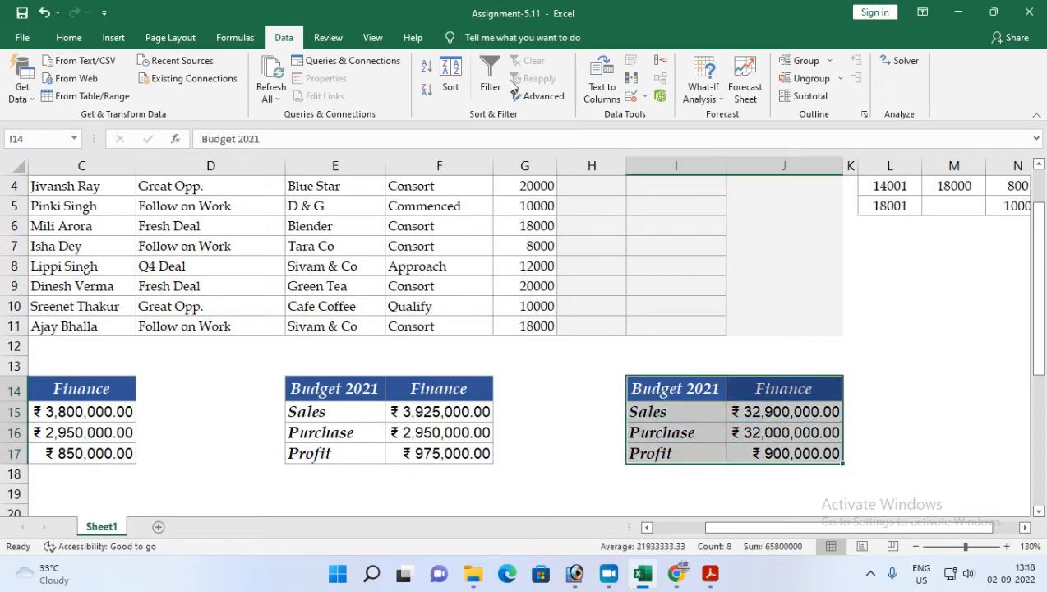
click(702, 90)
click(732, 115)
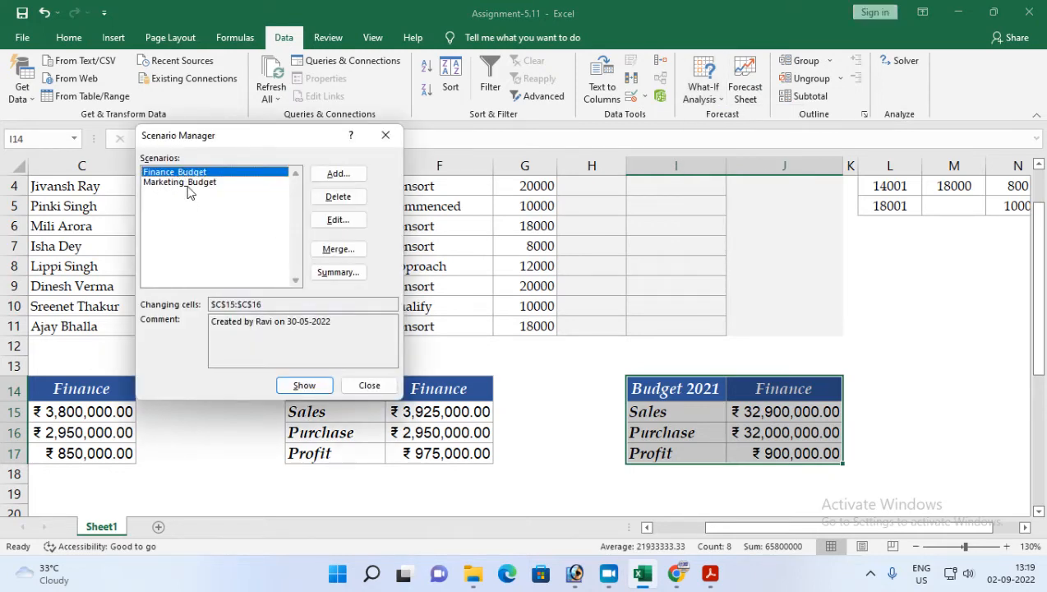
click(337, 196)
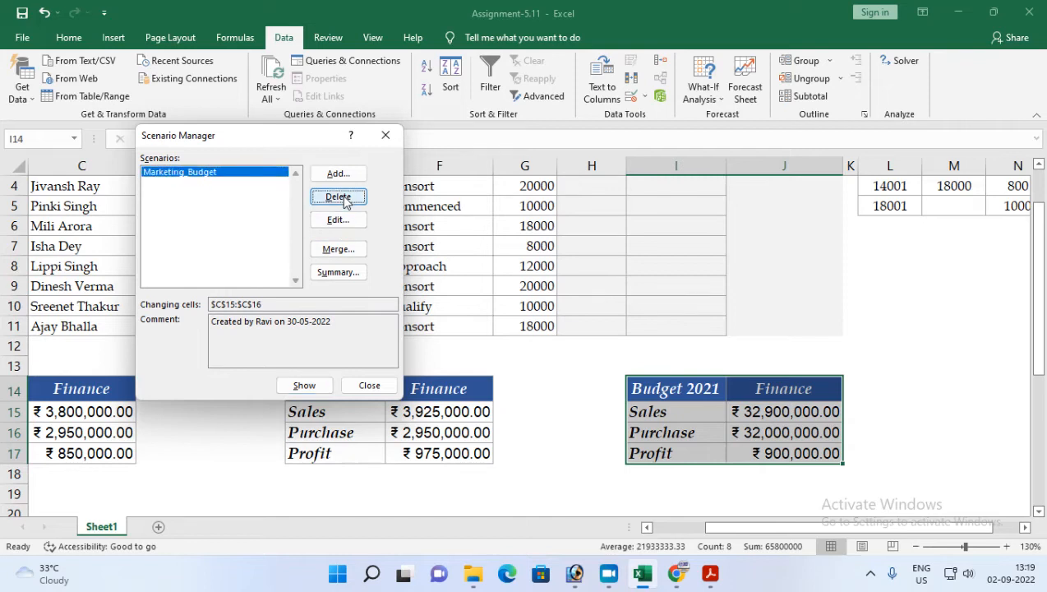
click(337, 197)
click(342, 173)
text(Finance_Budget)
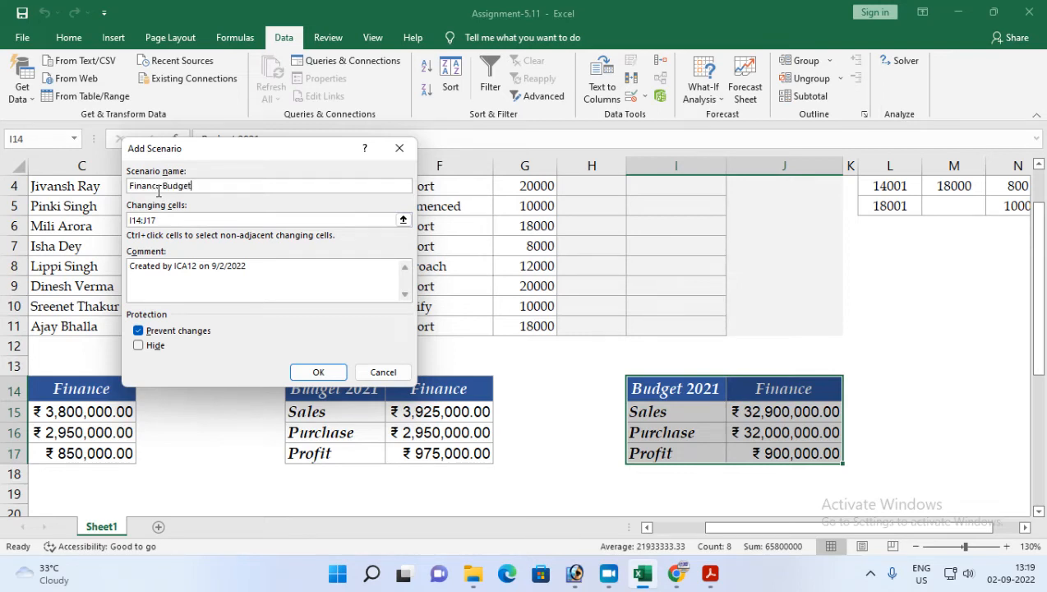
click(163, 186)
key(BackSpace)
key(BackSpace)
text(_)
click(201, 219)
key(BackSpace)
key(BackSpace)
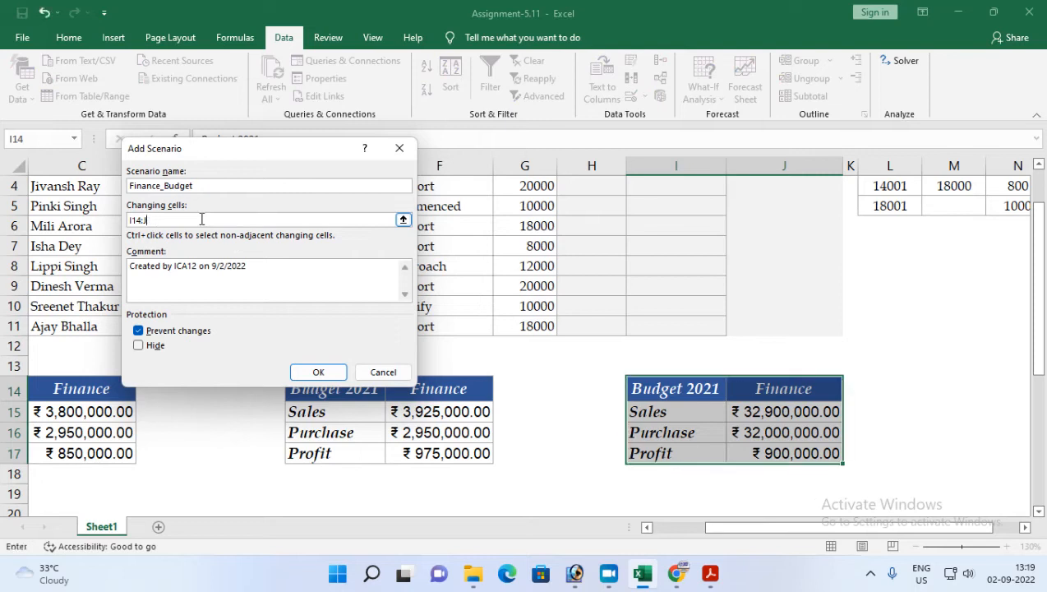
drag(763, 415, 769, 435)
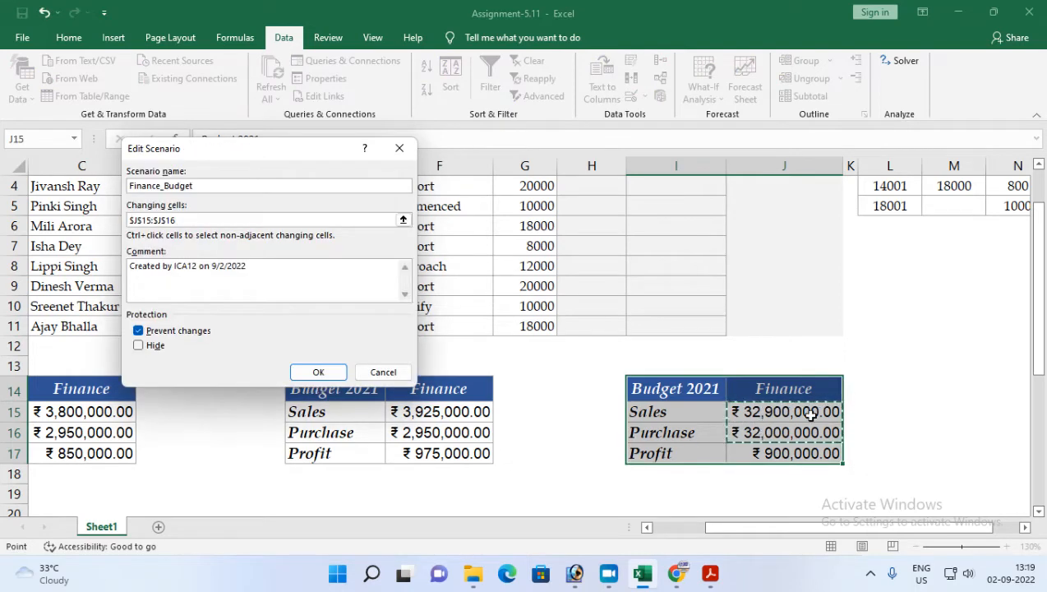
drag(248, 265, 179, 266)
text(Riya)
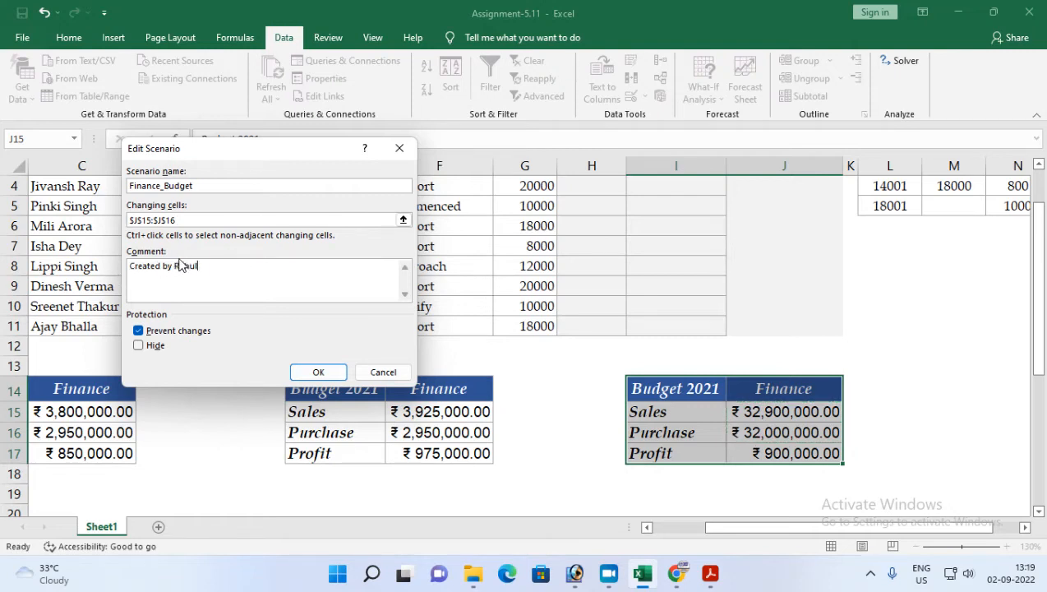
click(307, 373)
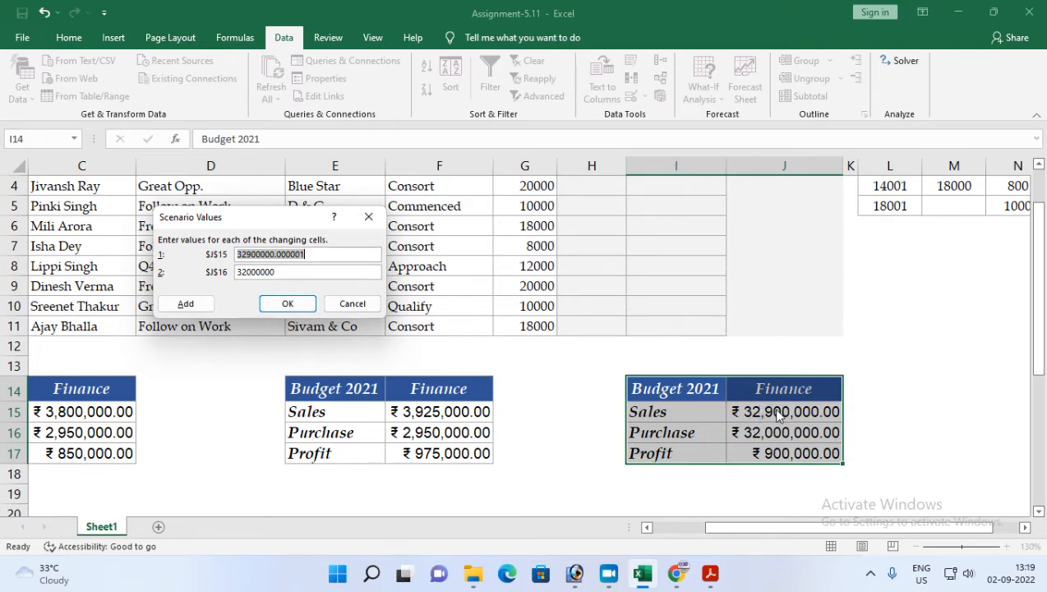
click(346, 305)
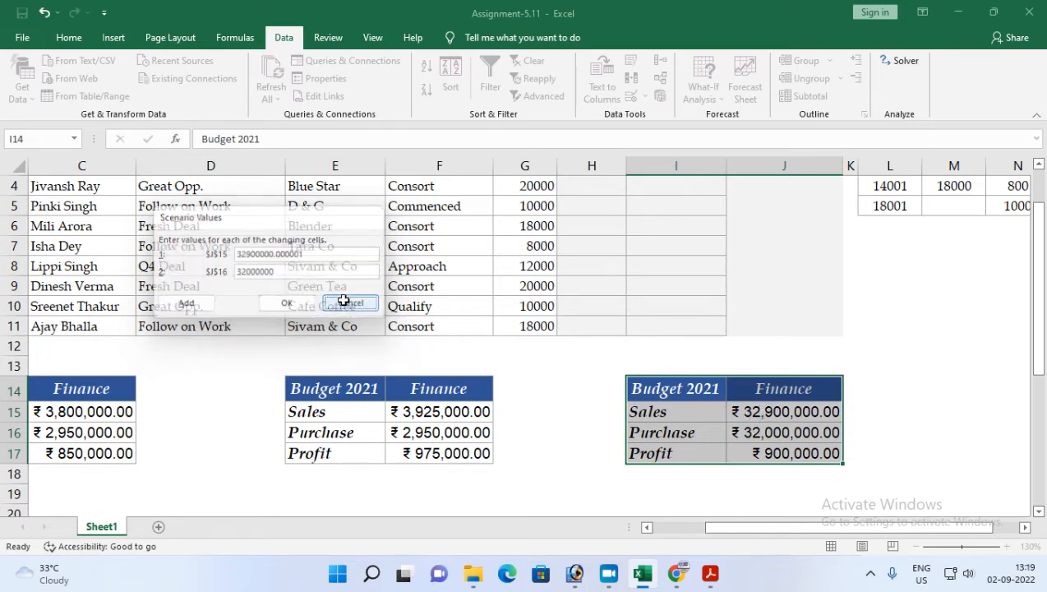
click(395, 135)
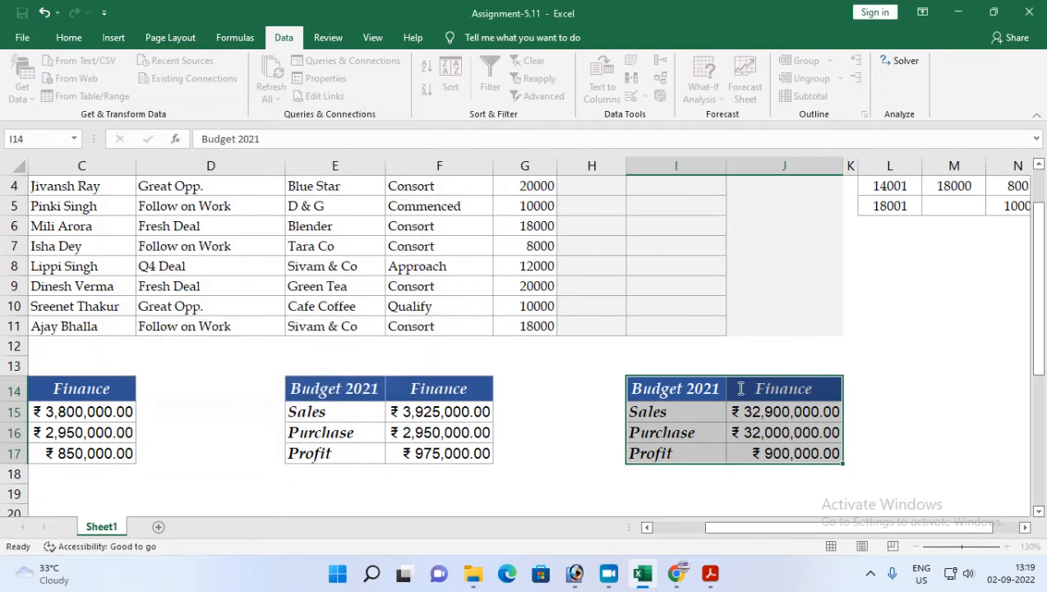
Step: Select the Finance table B14:C17 and start adding a Finance_Budget scenario with changing cells C15:C16
drag(773, 528, 686, 534)
drag(123, 390, 234, 447)
click(233, 414)
click(232, 432)
click(234, 454)
click(235, 414)
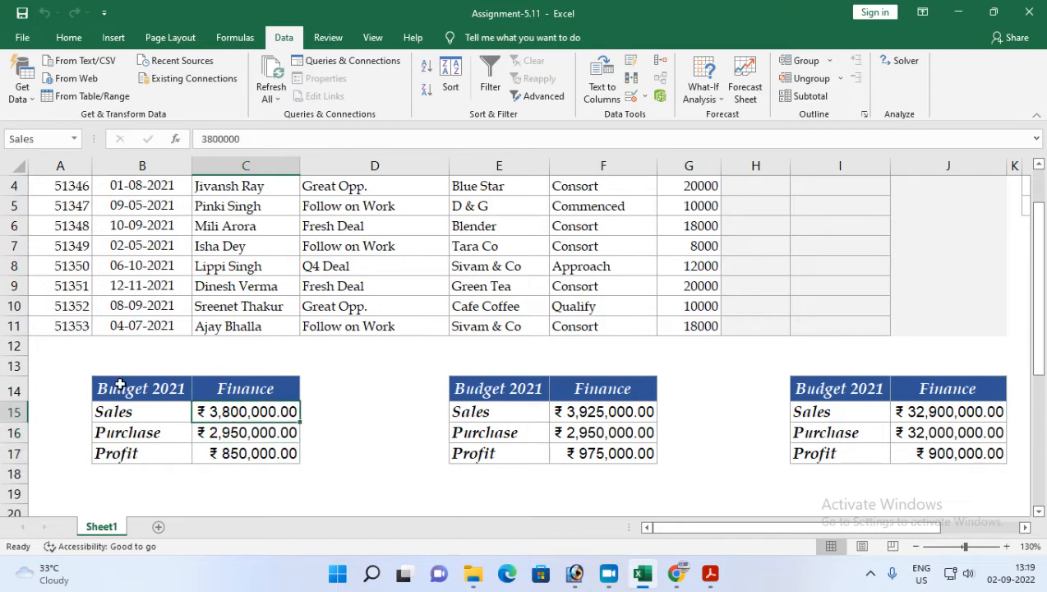
drag(120, 391, 246, 452)
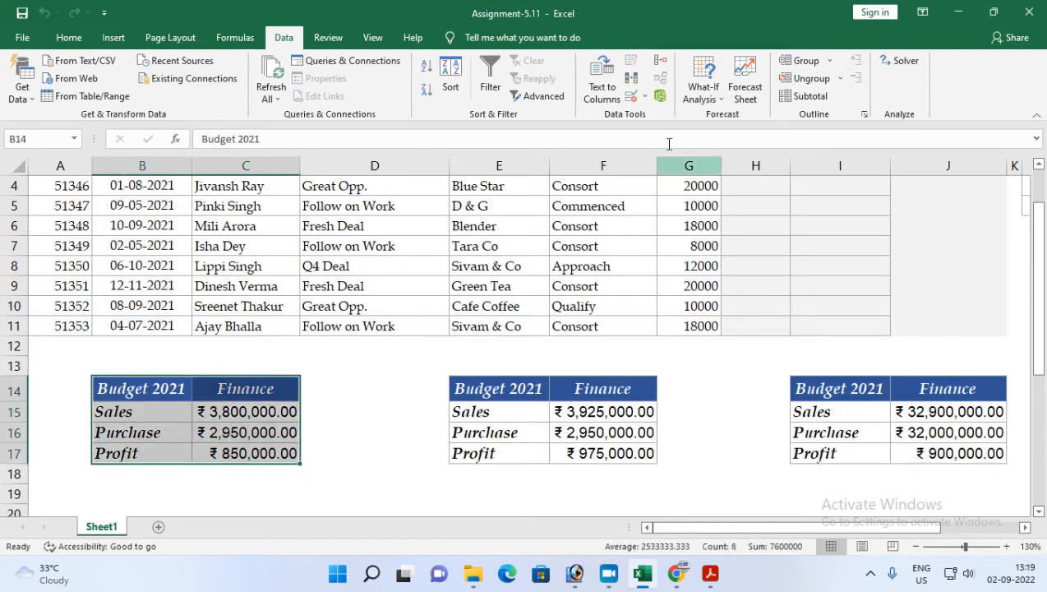
click(699, 92)
click(715, 113)
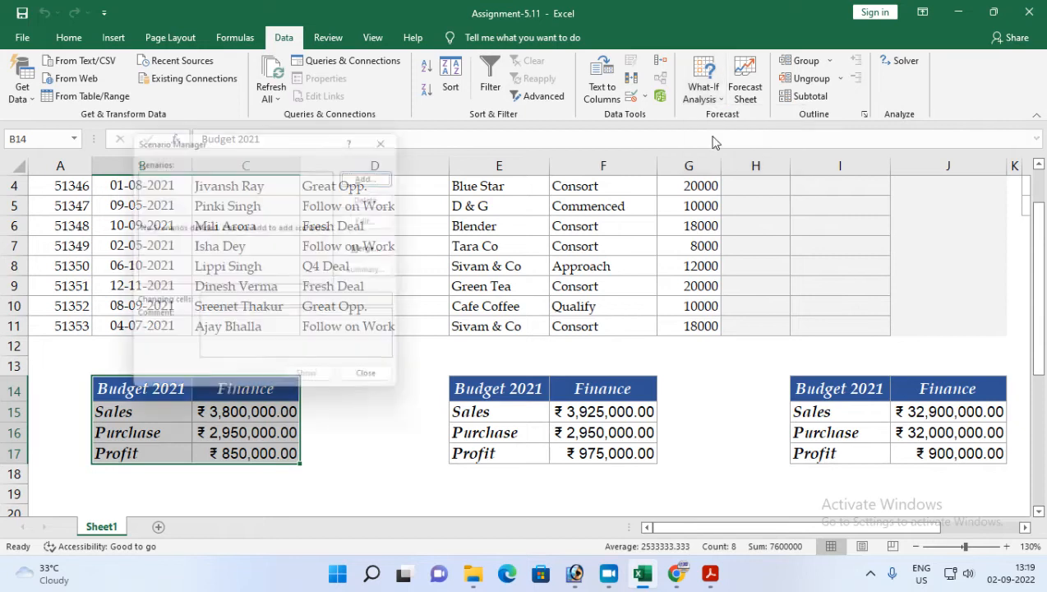
click(379, 173)
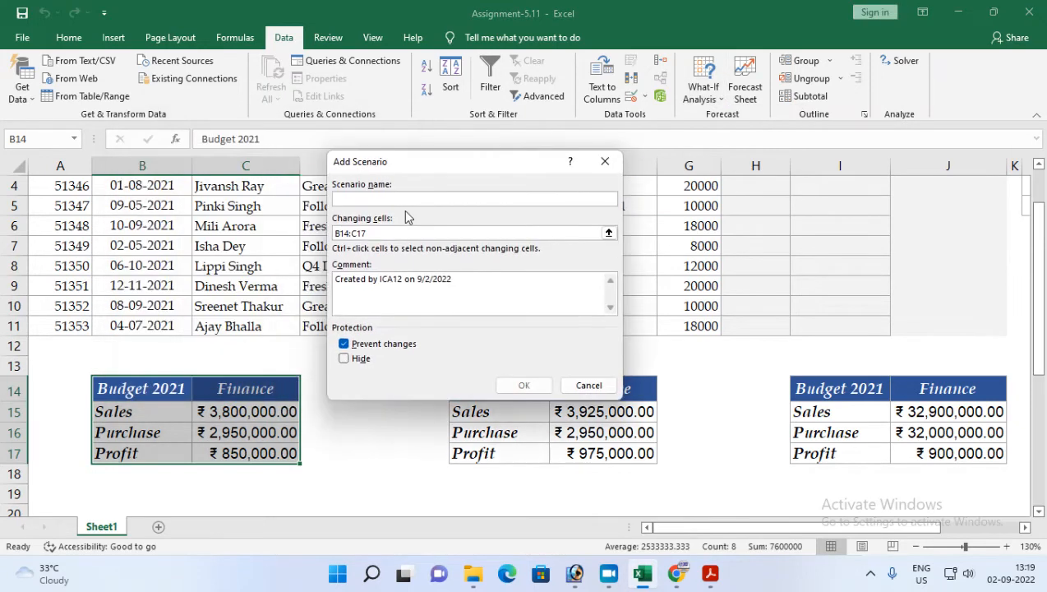
text(Finance_Budget)
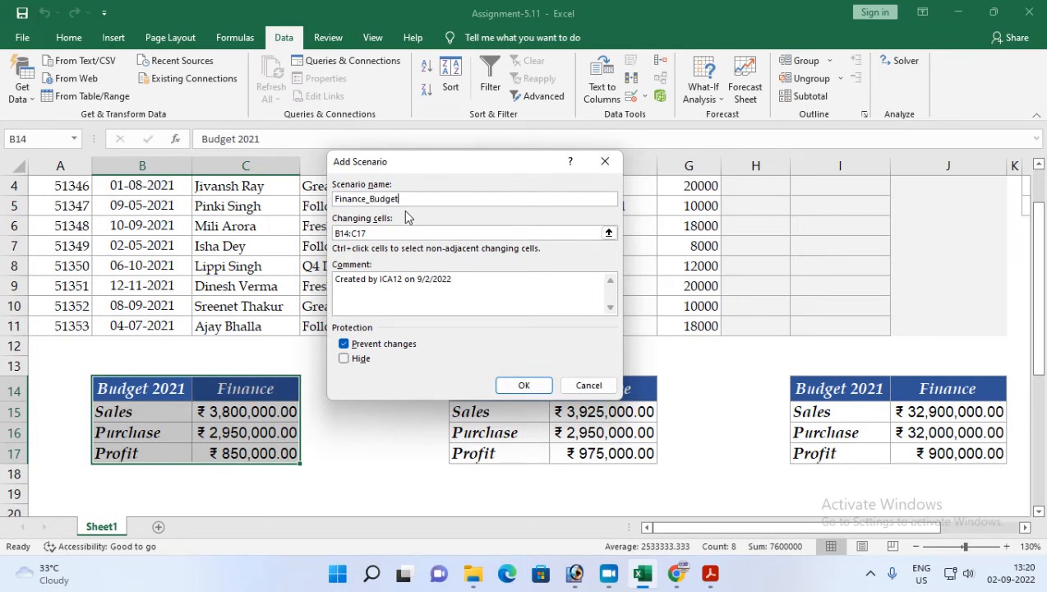
click(410, 233)
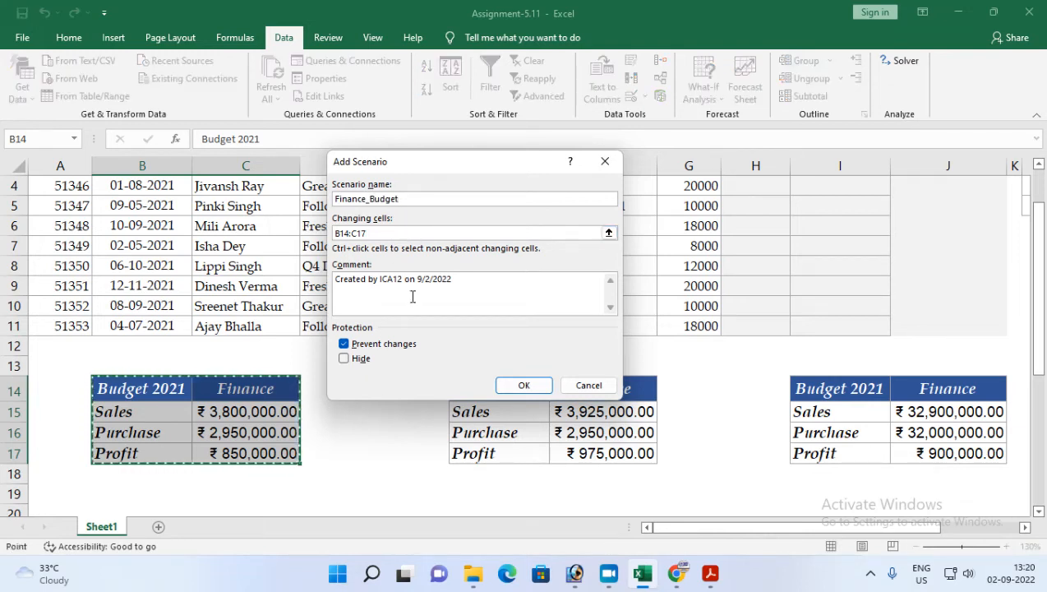
key(BackSpace)
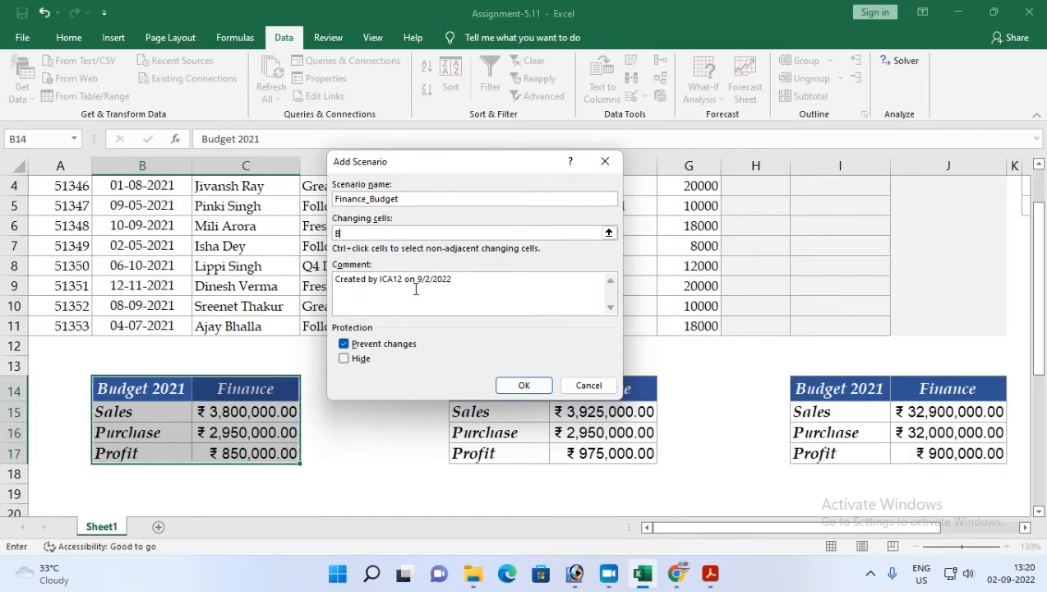
drag(254, 408, 251, 429)
Step: Set the scenario comment to 'Created by' followed by the author's name and confirm the scenario
drag(462, 277, 383, 277)
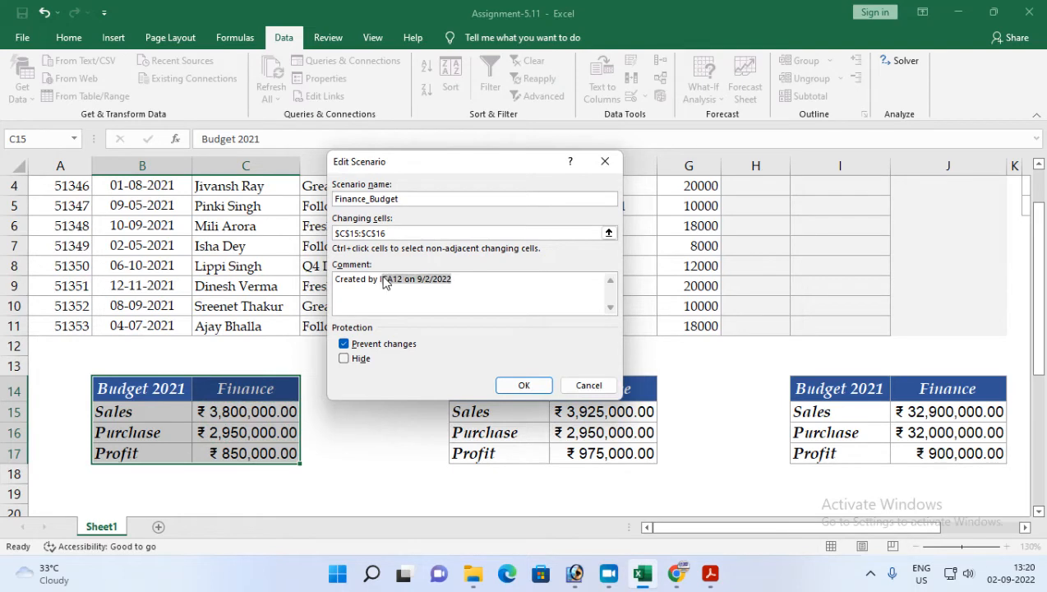
key(BackSpace)
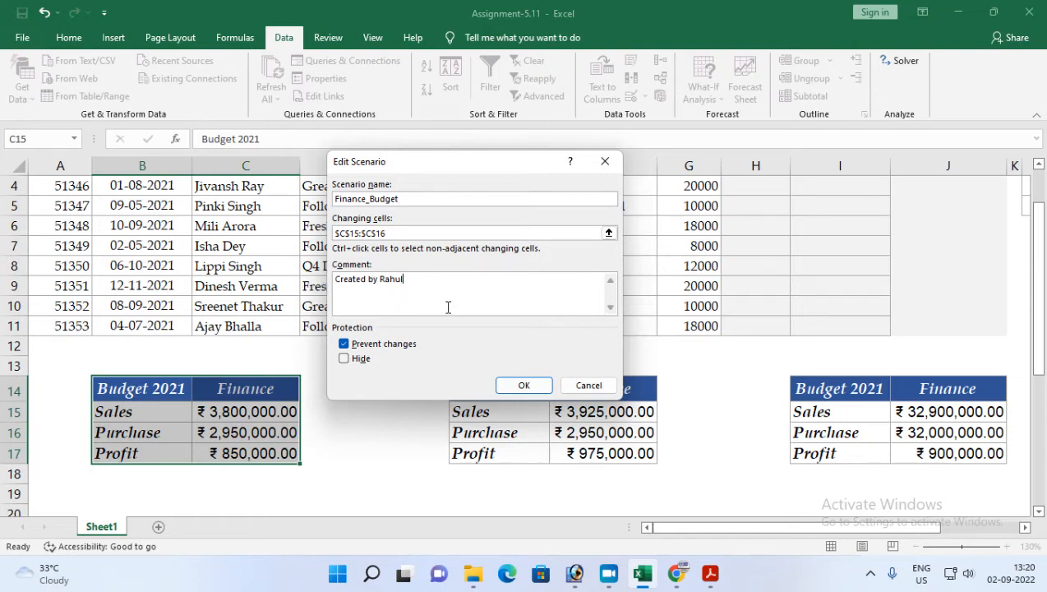
click(523, 386)
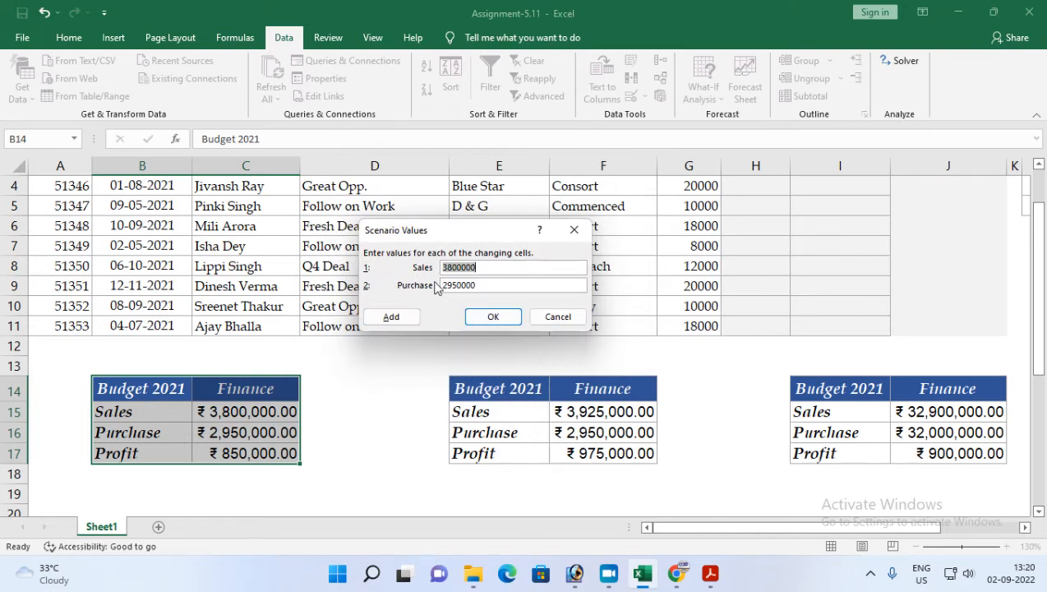
Step: Enter Finance_Budget values of 3550000 for Sales and 2650000 for Purchase, checking them against the assignment PDF
click(710, 573)
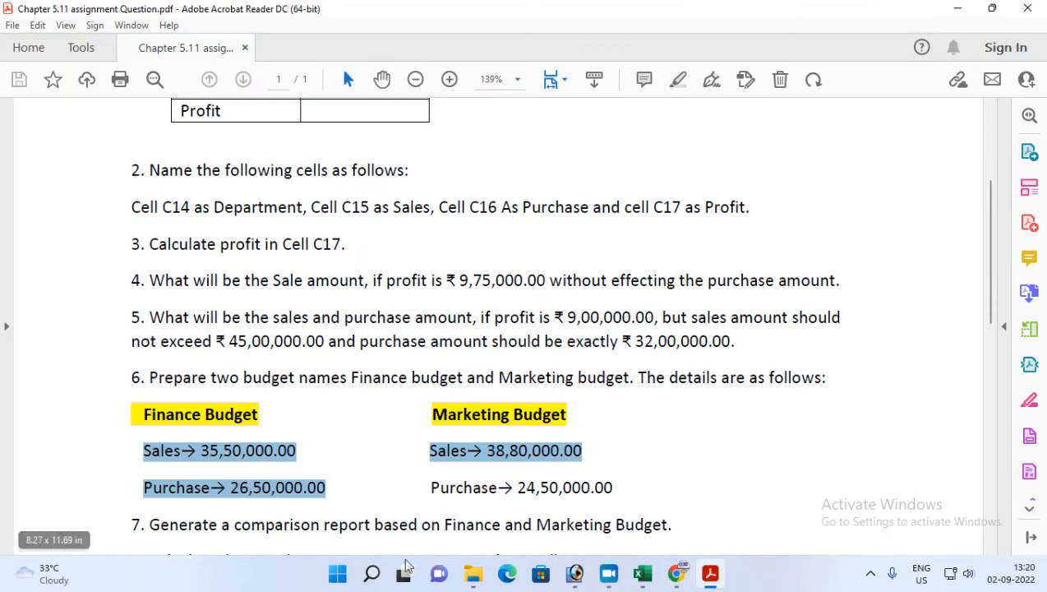
click(642, 573)
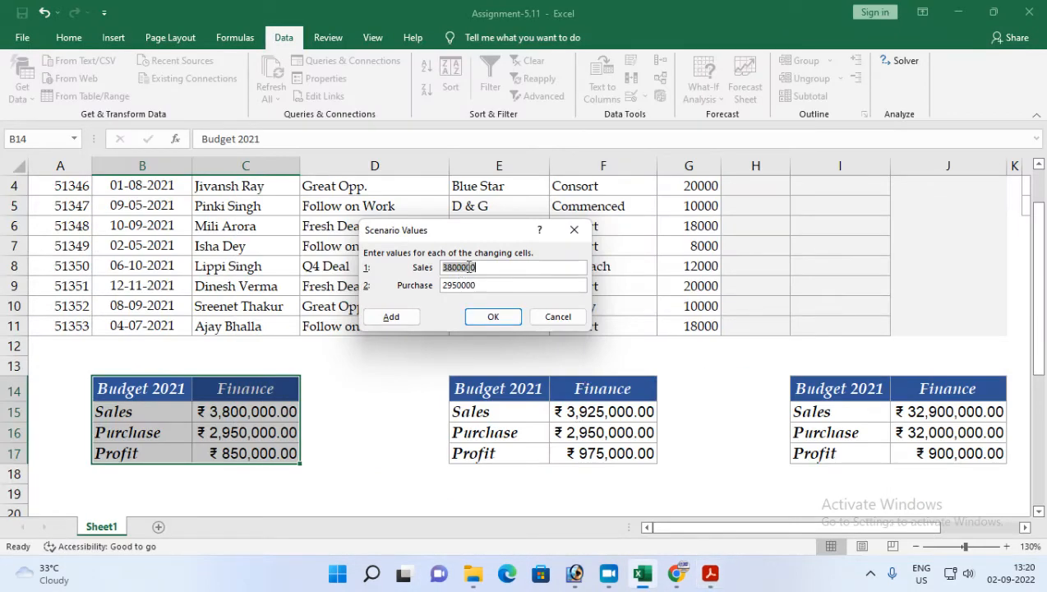
text(355)
click(710, 573)
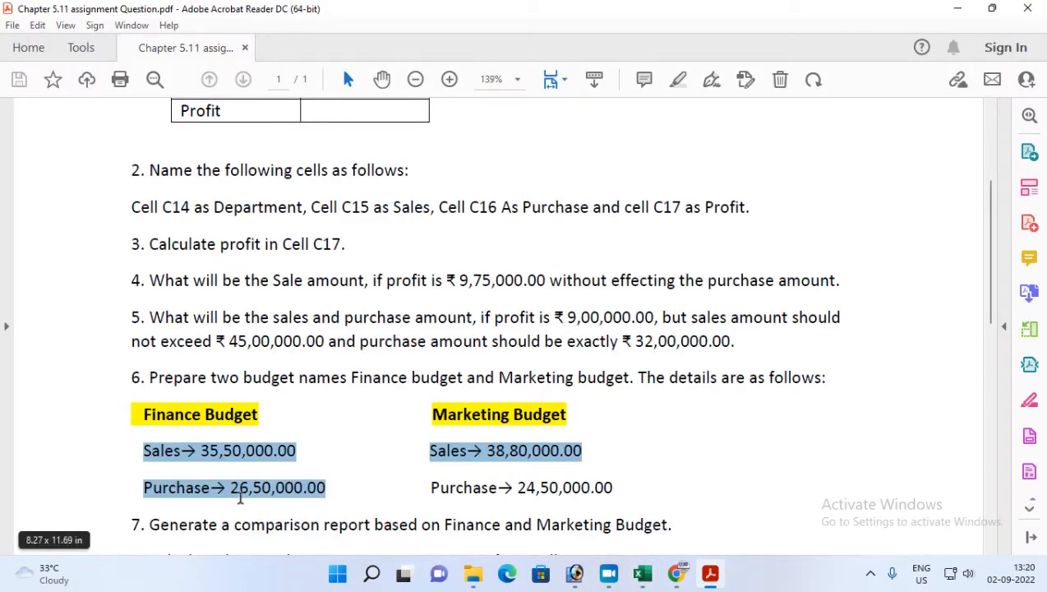
click(710, 574)
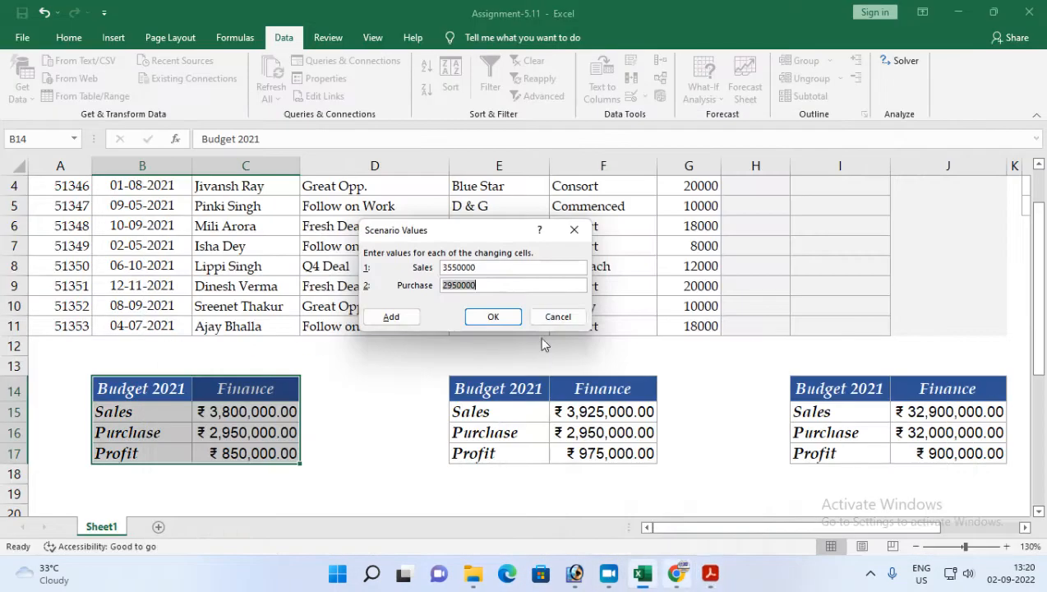
text(2)
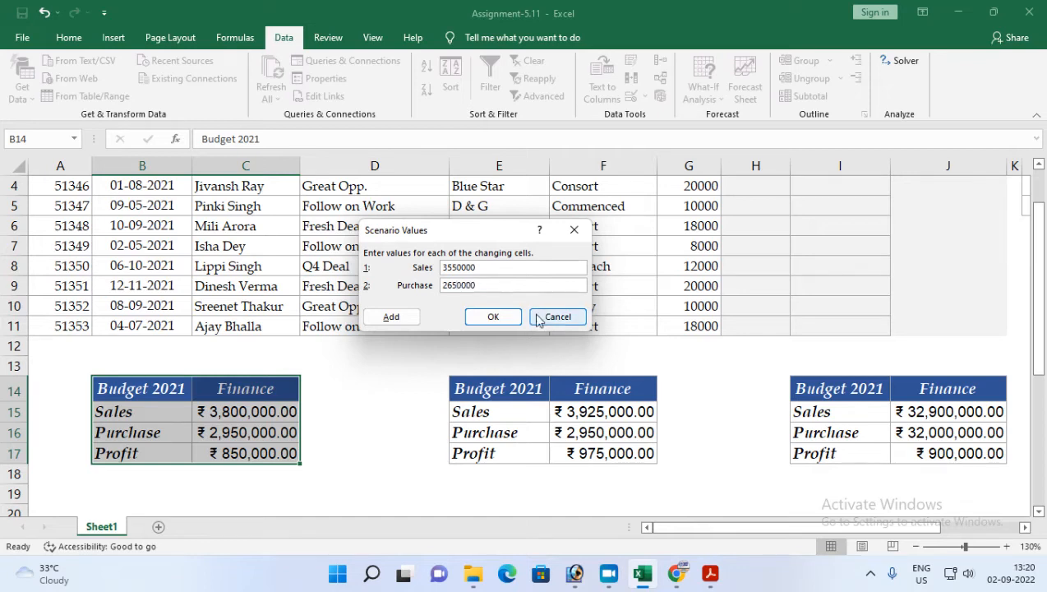
click(493, 317)
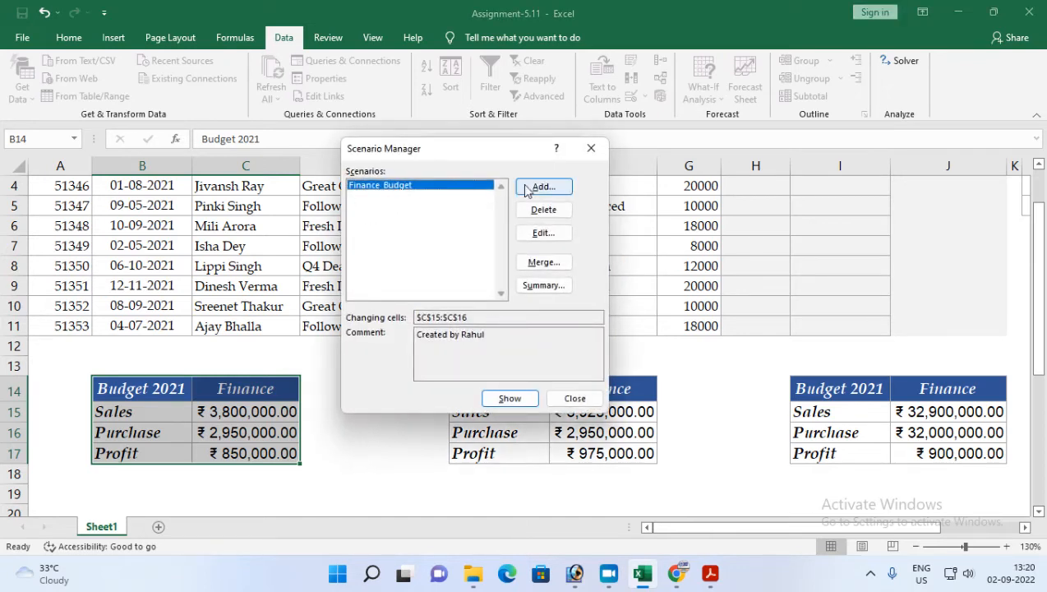
click(543, 187)
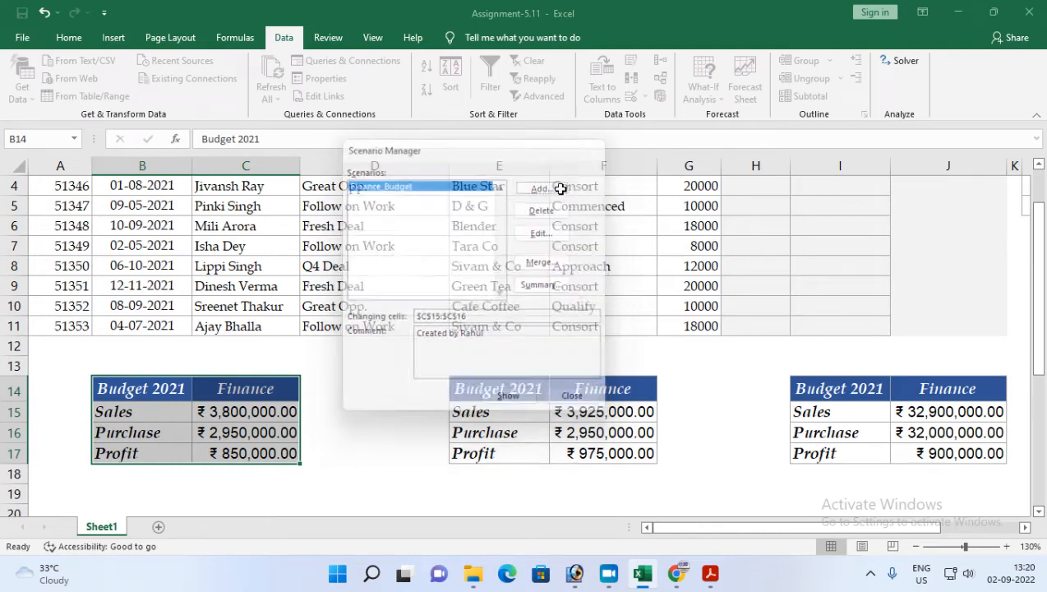
text(Mkt_Budget)
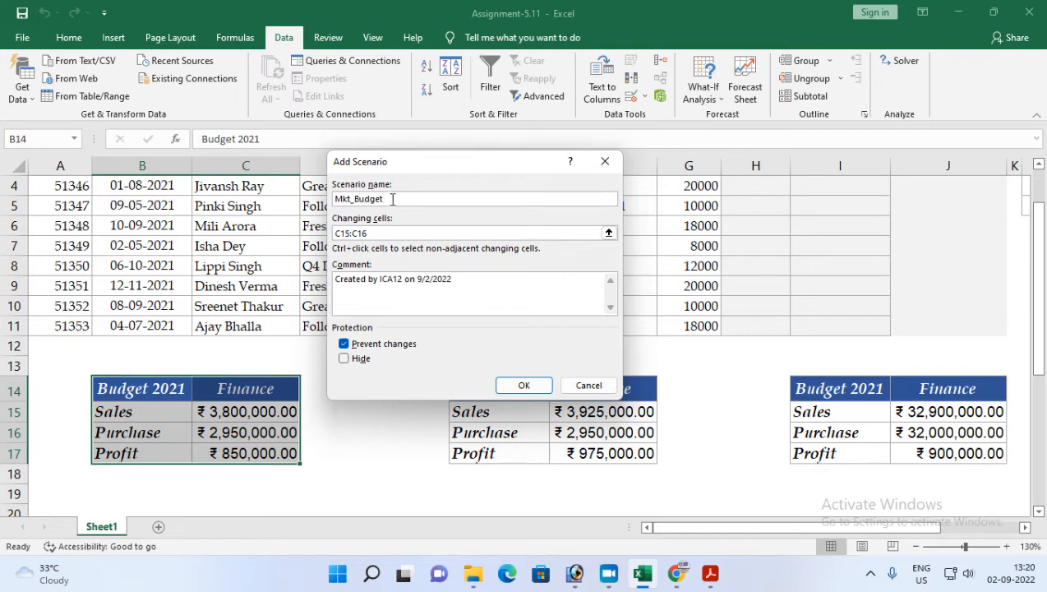
click(411, 233)
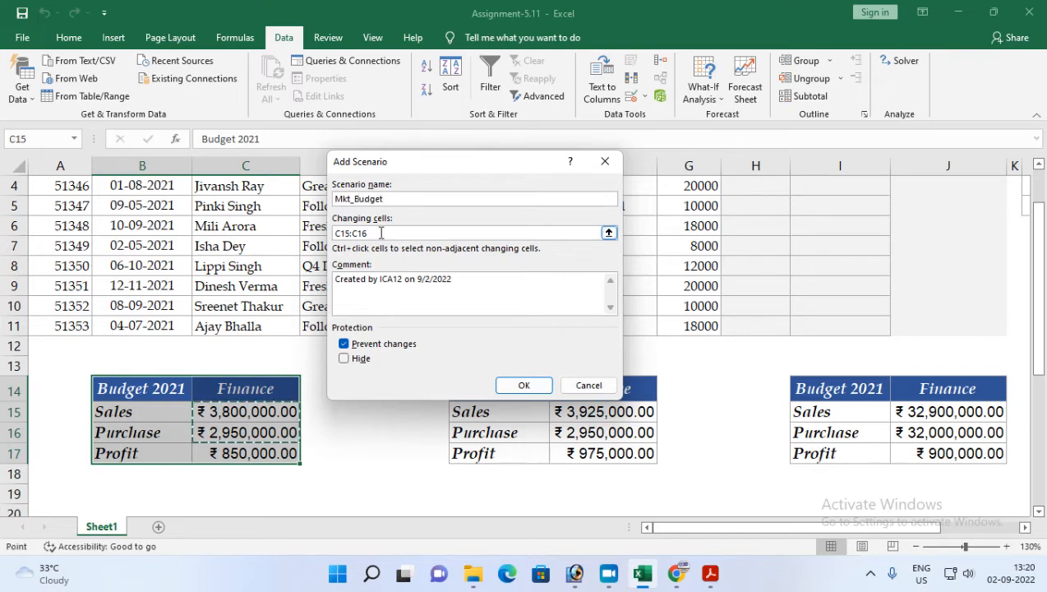
click(422, 278)
drag(380, 280, 456, 271)
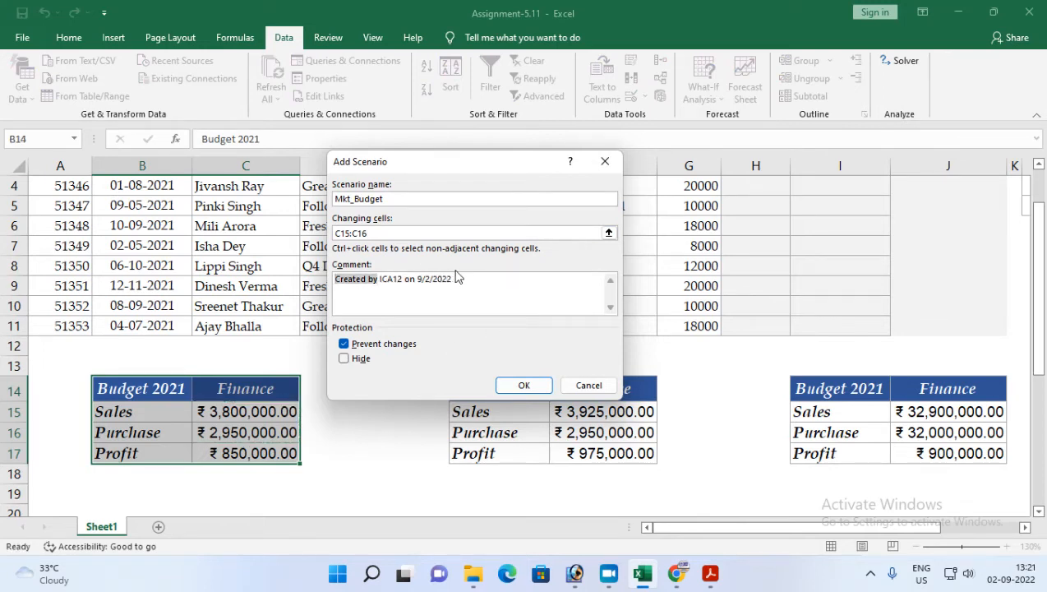
key(Escape)
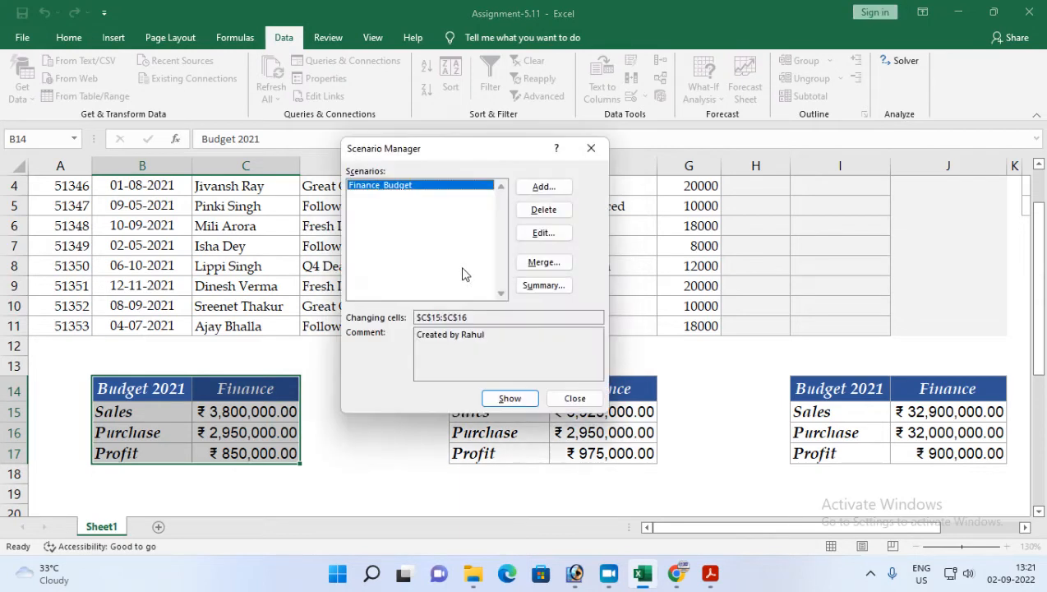
Step: Add a Mkt_Budget scenario on cells C15:C16 with the comment 'Created by' plus the author's name
click(543, 186)
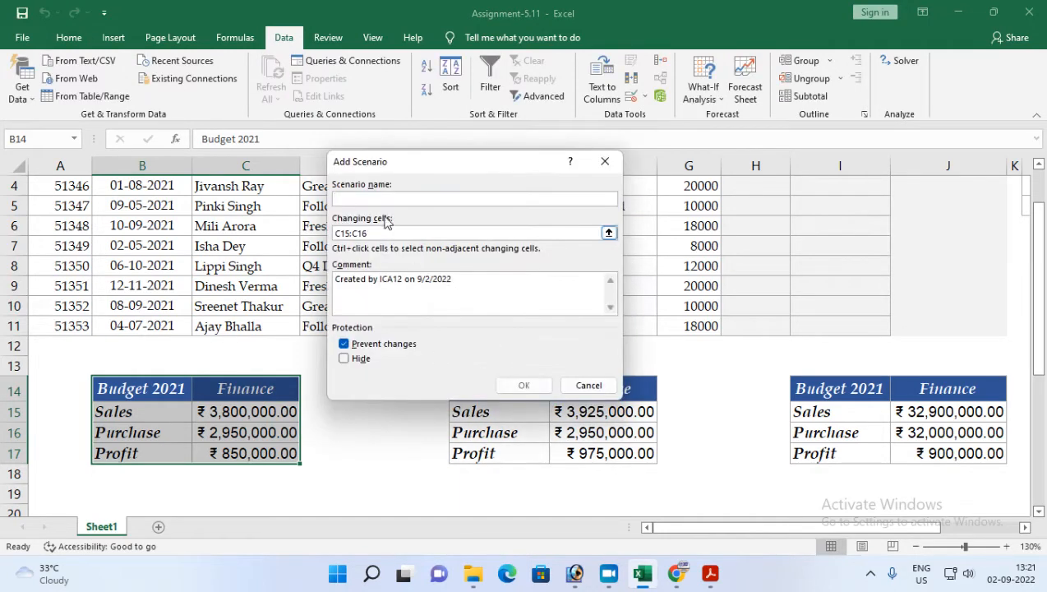
drag(442, 281, 391, 283)
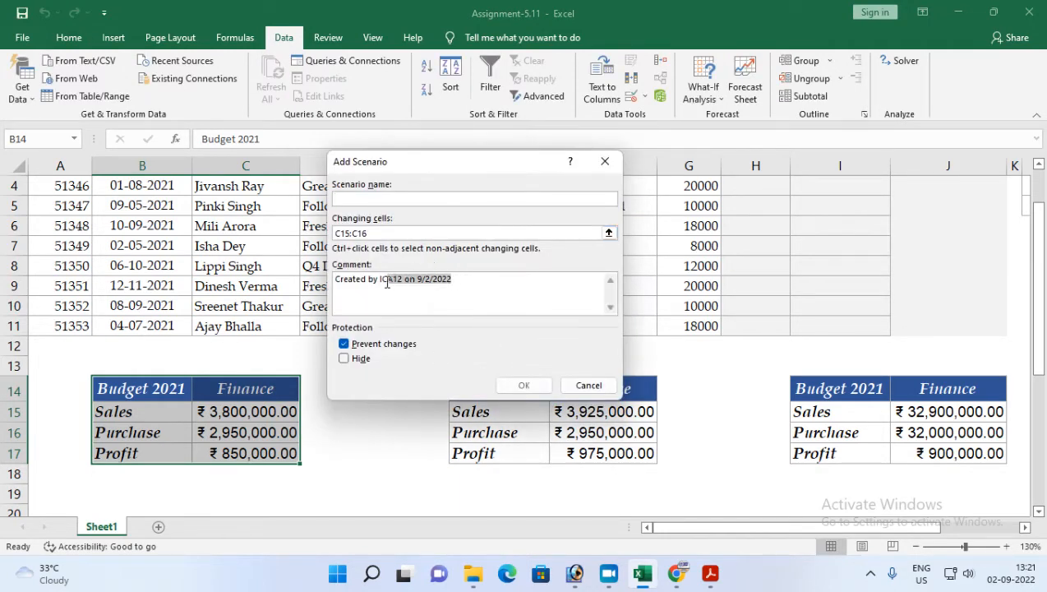
text(Tahu)
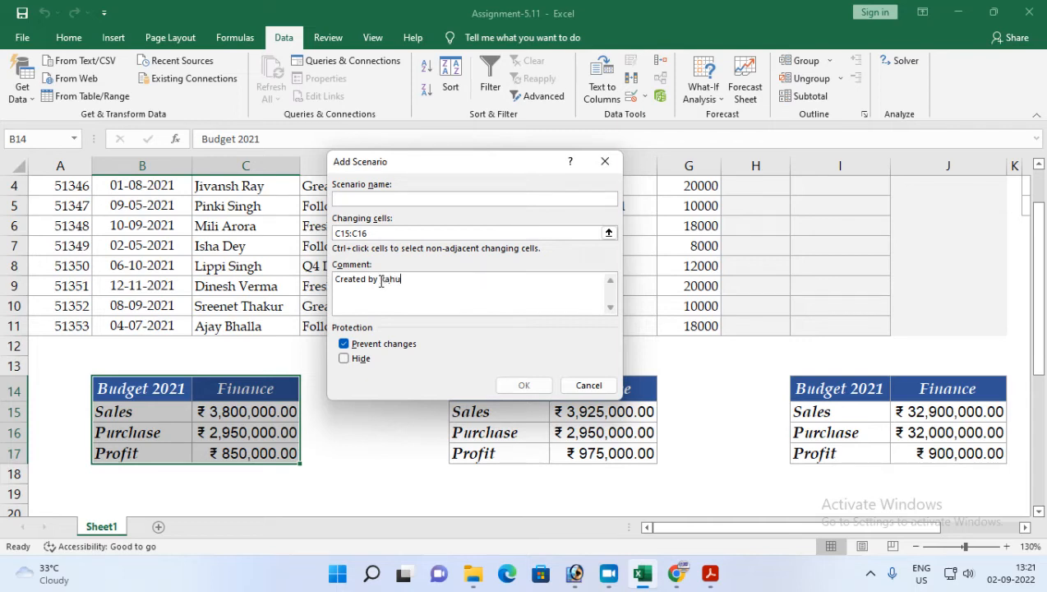
click(374, 200)
text(Mkt_Budget)
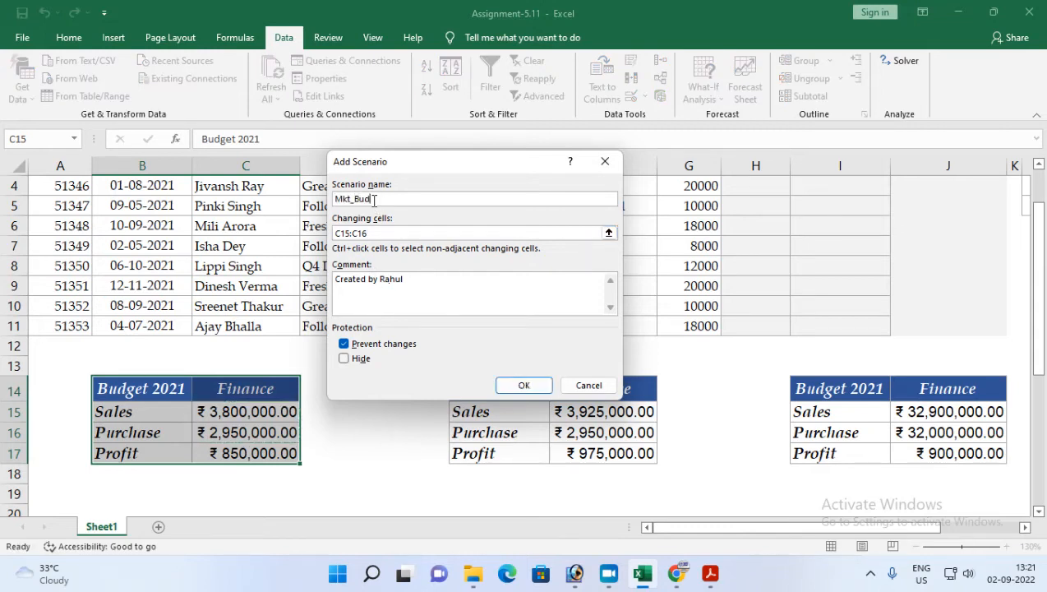
click(516, 383)
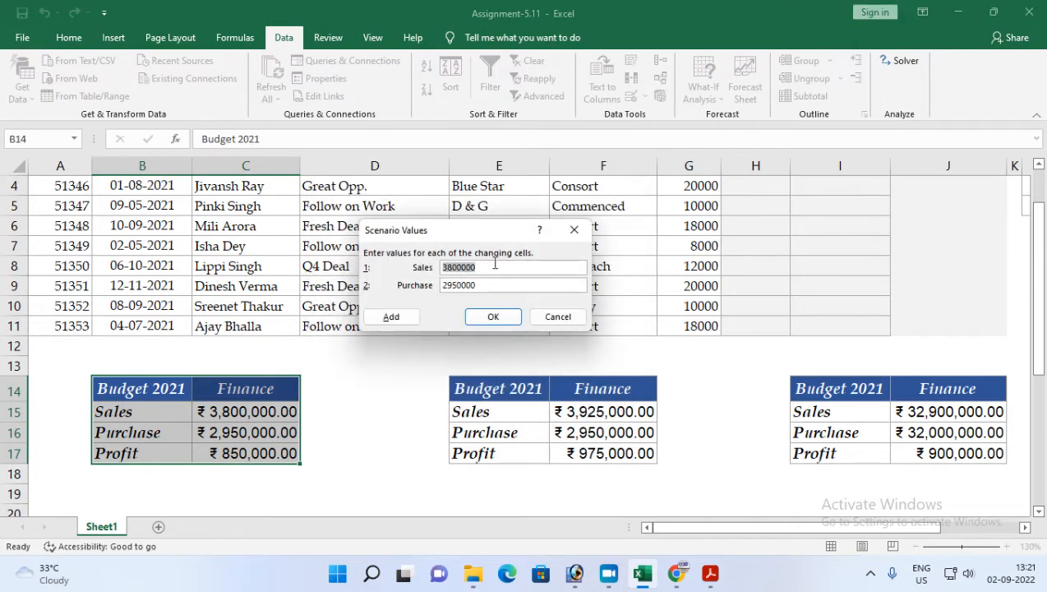
Step: Check the Marketing Budget sales and purchase figures in the assignment PDF
click(710, 573)
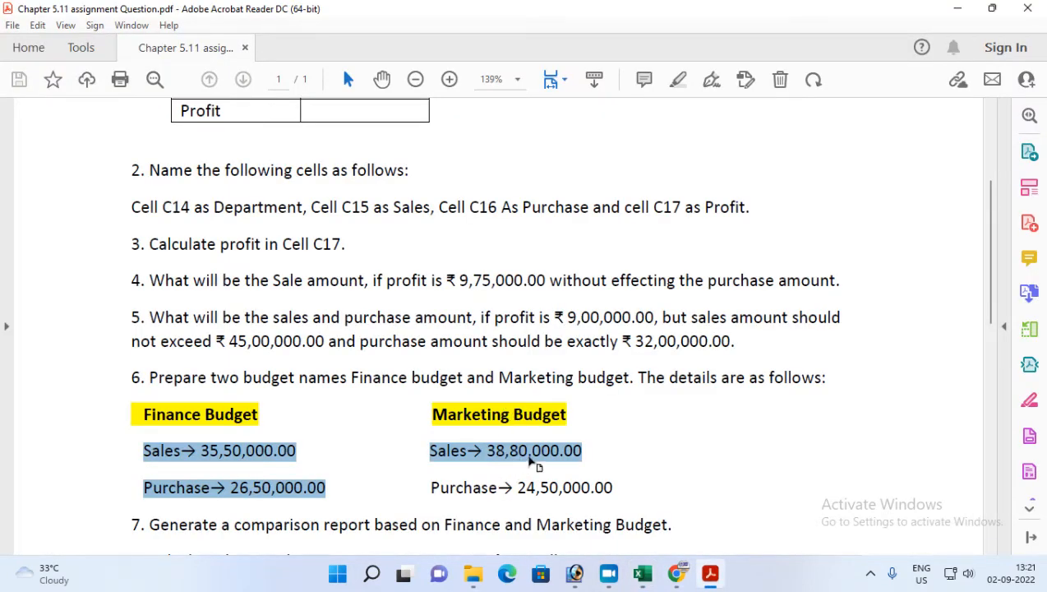
Step: Enter Mkt_Budget values of 3880000 for Sales and 2450000 for Purchase, checking them against the assignment PDF, and confirm
click(710, 573)
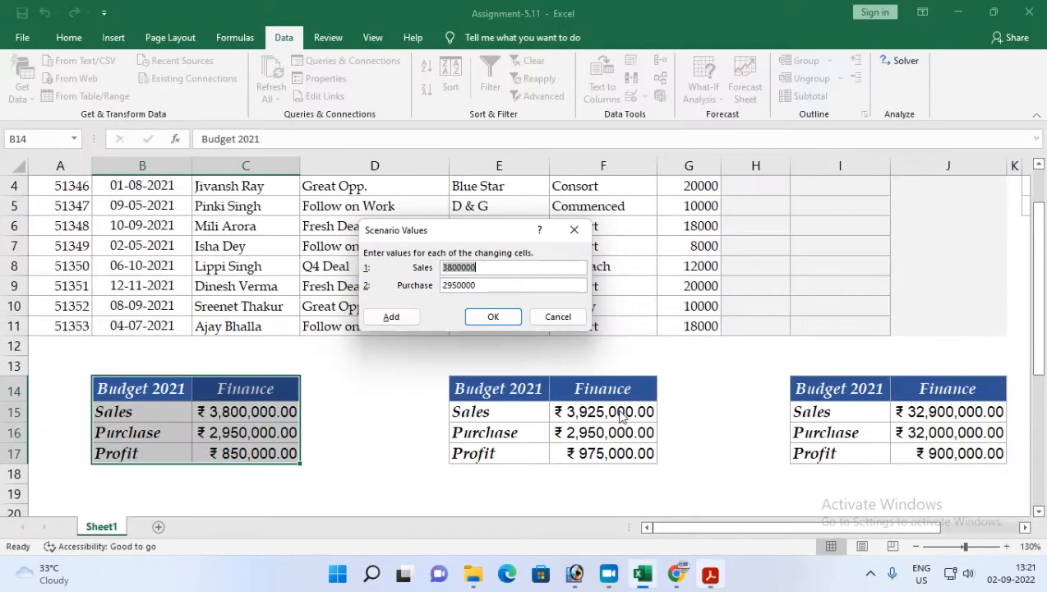
text(3)
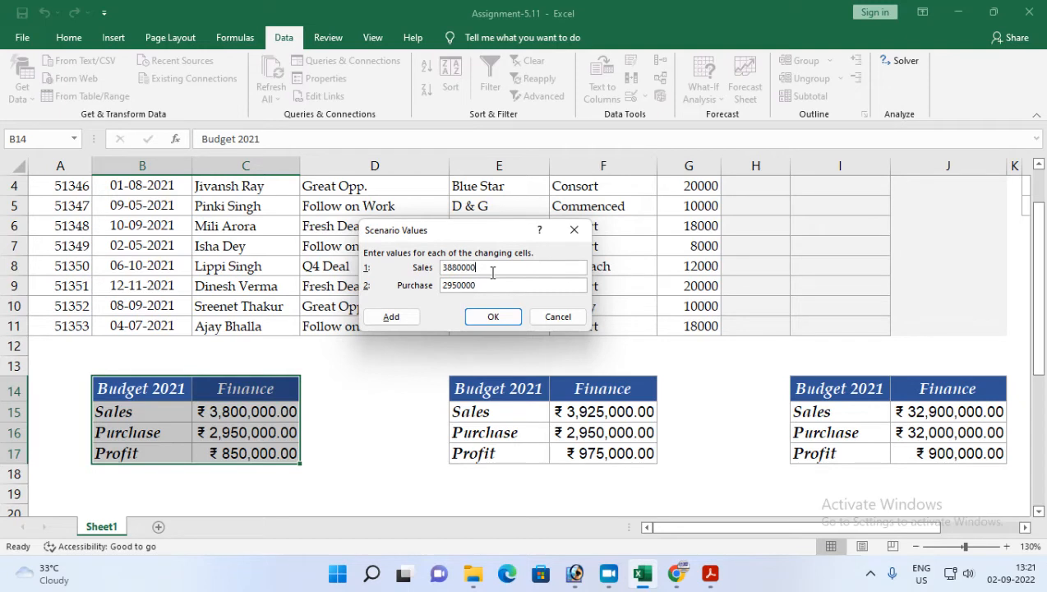
double_click(484, 287)
click(710, 573)
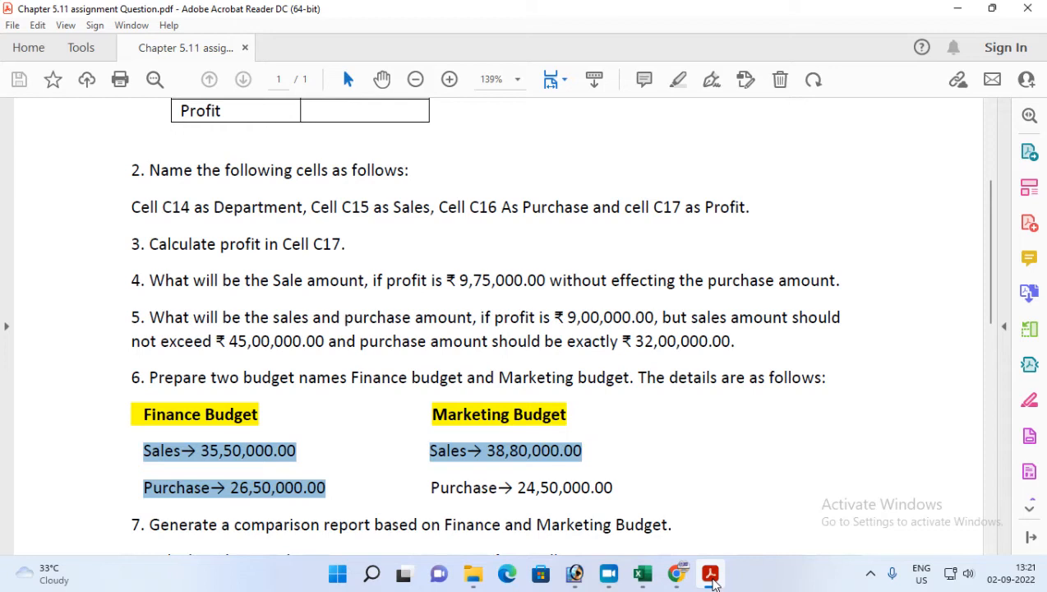
click(710, 576)
text(2450000)
click(493, 316)
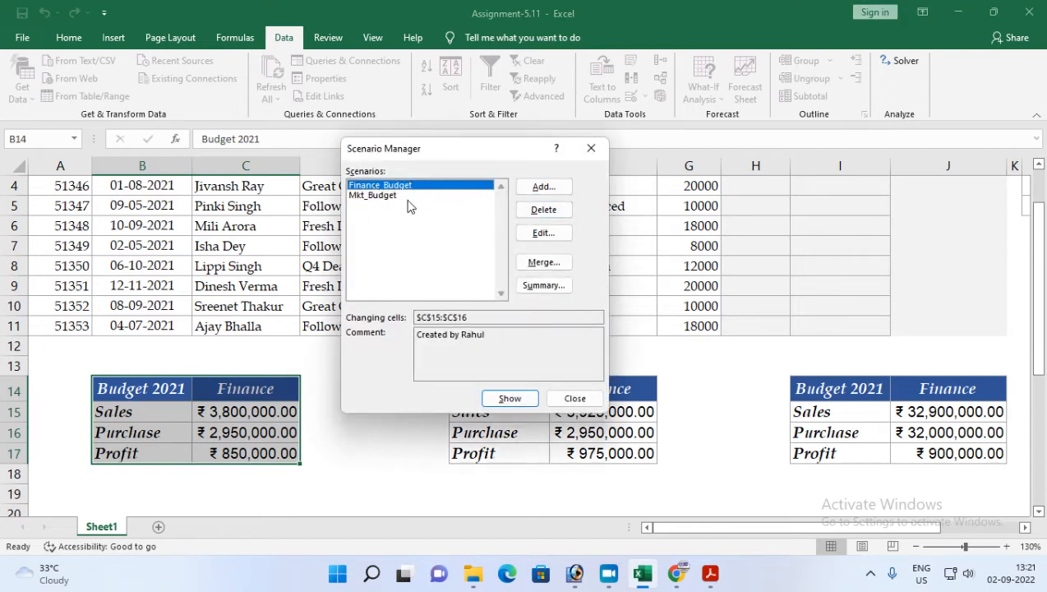
Step: Show the Finance_Budget scenario on the sheet, close the manager, and undo the change
click(510, 399)
click(576, 398)
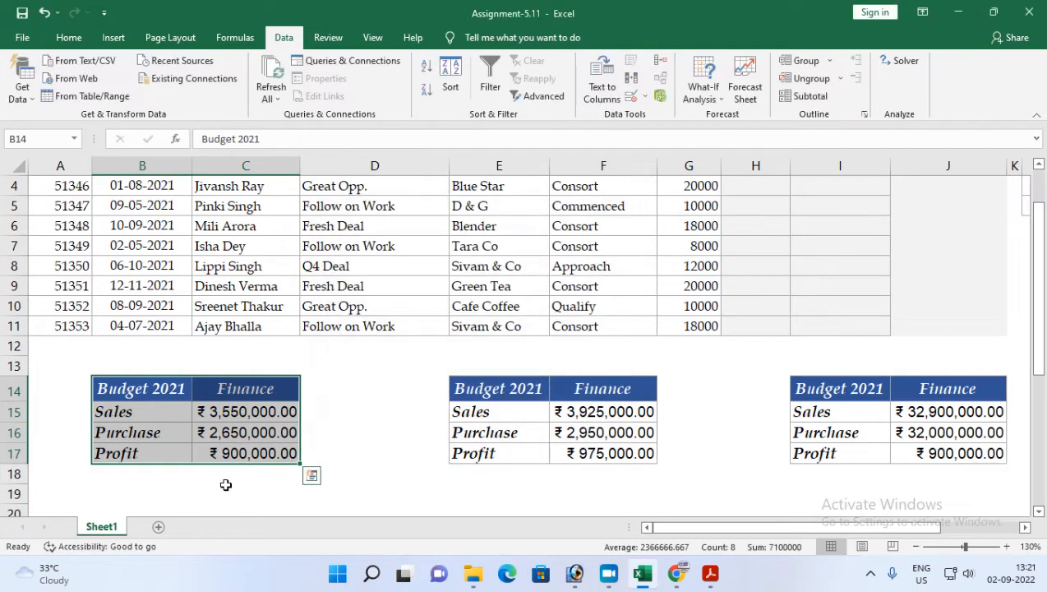
key(ctrl+z)
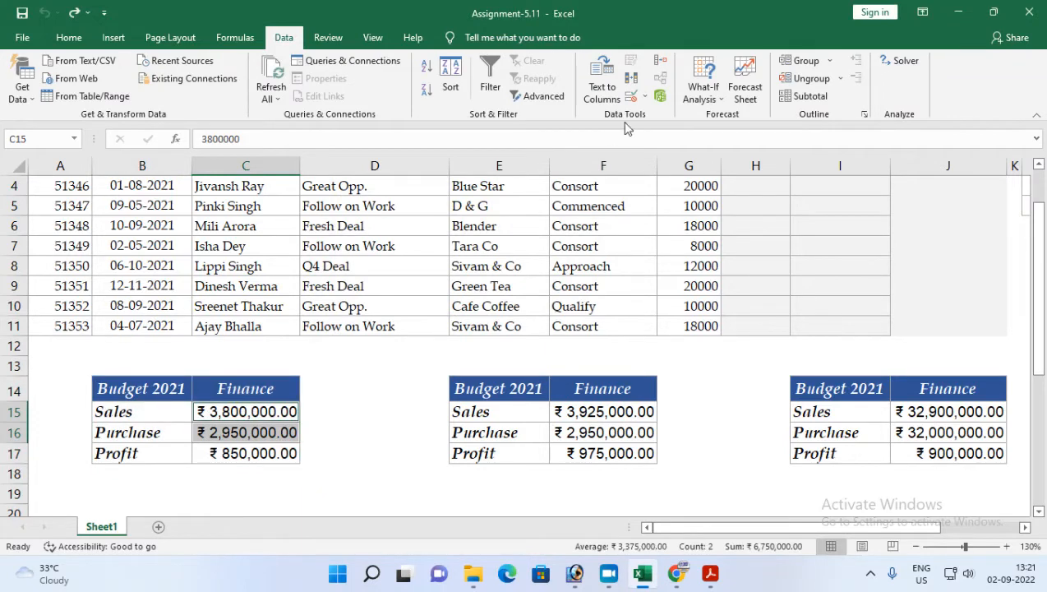
Step: Reopen the Scenario Manager and show the Mkt_Budget scenario on the sheet
click(703, 90)
click(747, 116)
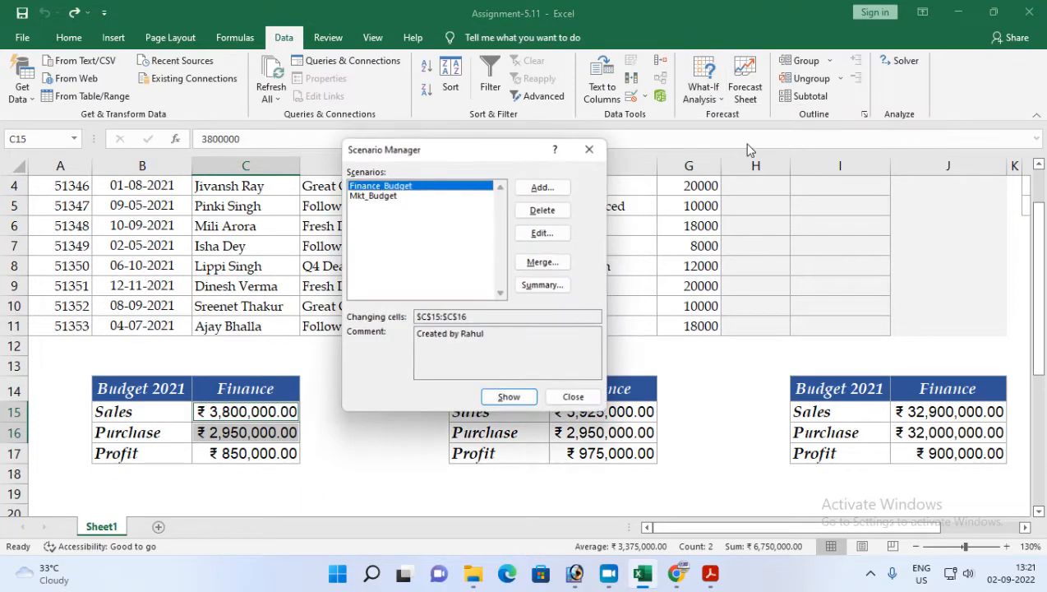
click(370, 195)
click(504, 399)
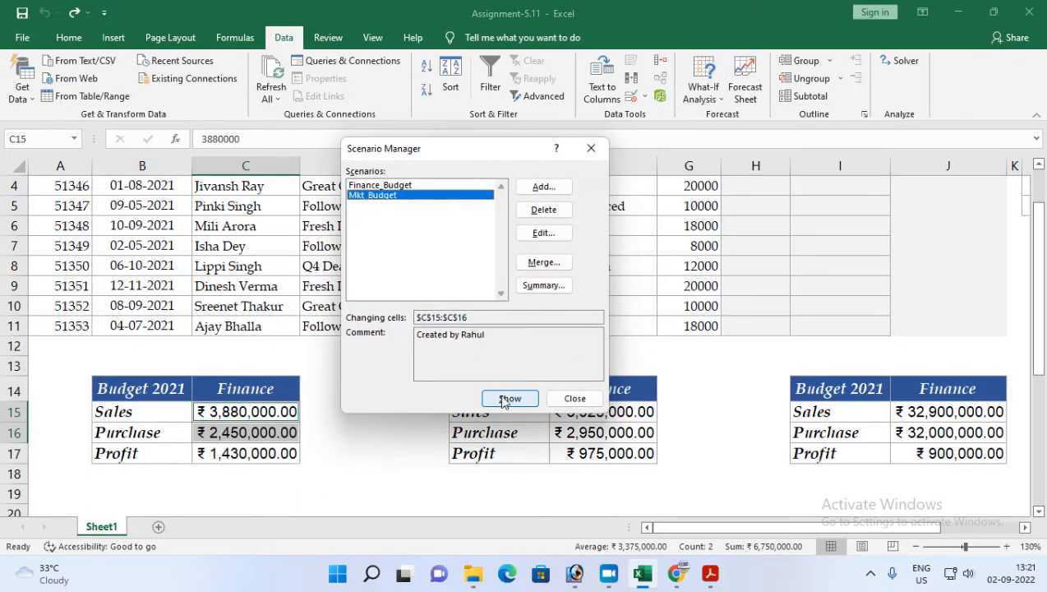
click(575, 398)
Step: Generate a scenario summary report comparing both budgets with C17 as the result cell, after checking item 7 in the PDF
click(700, 573)
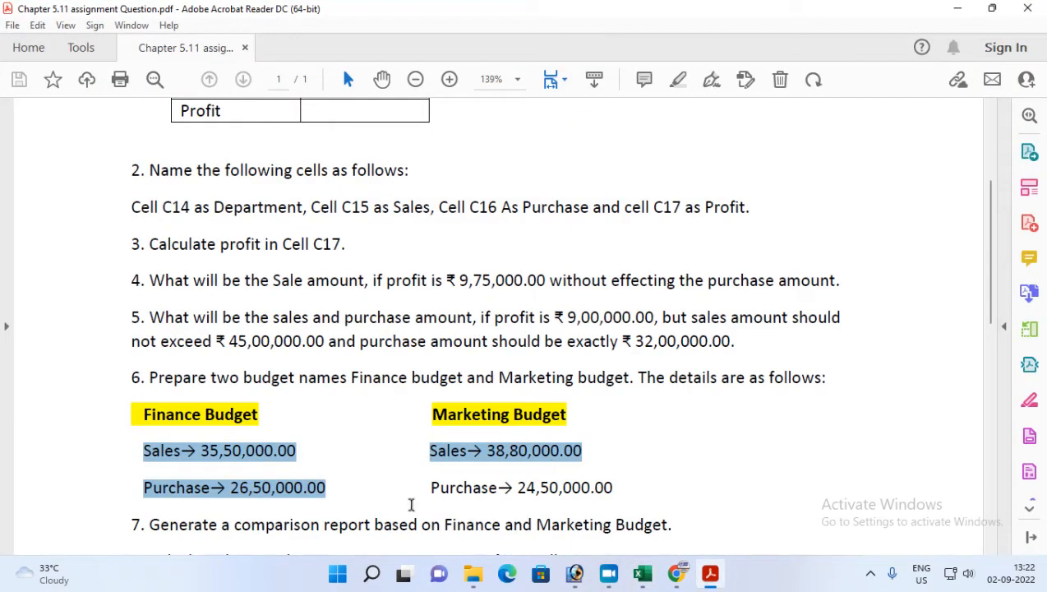
scroll(310, 468, down, 1)
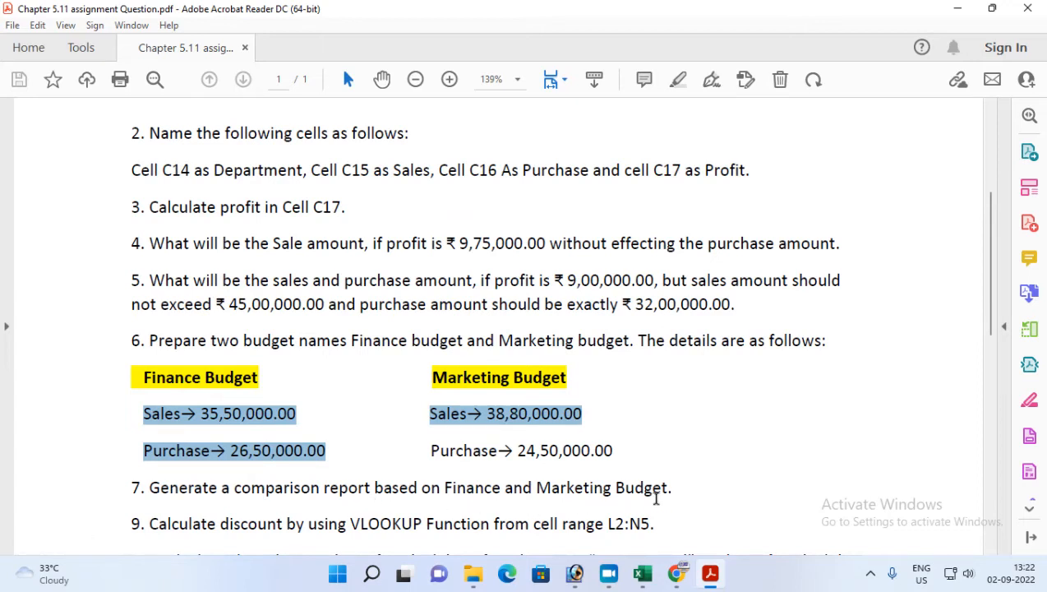
click(642, 573)
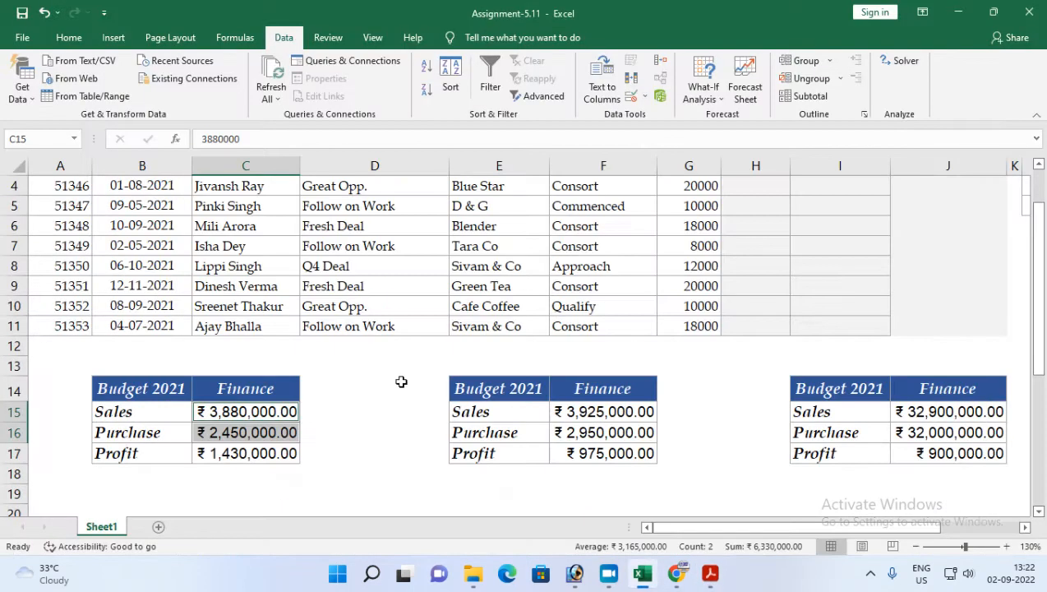
drag(135, 393, 246, 454)
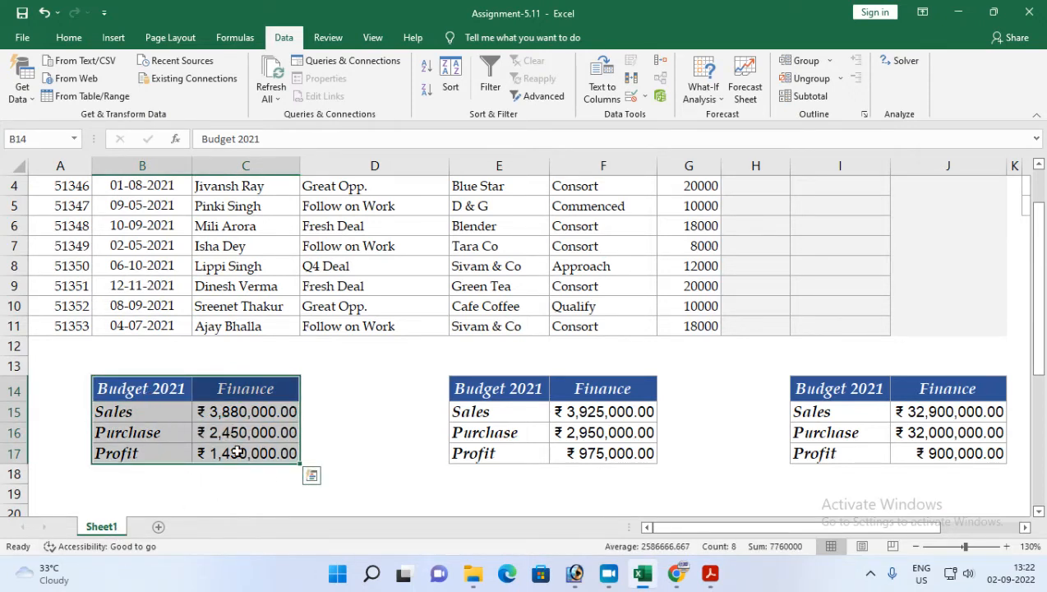
click(704, 90)
click(727, 111)
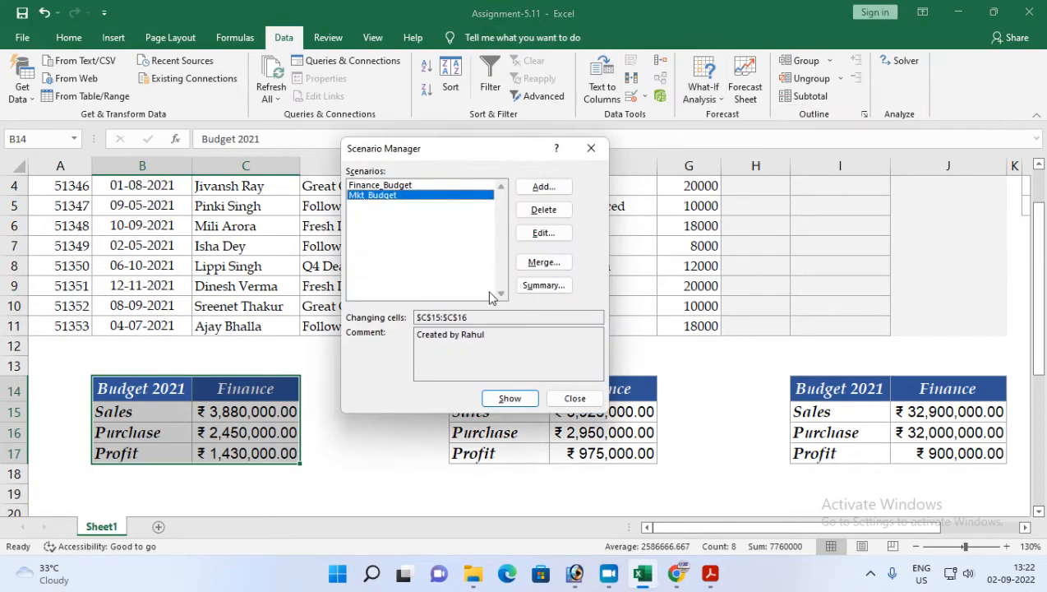
click(544, 285)
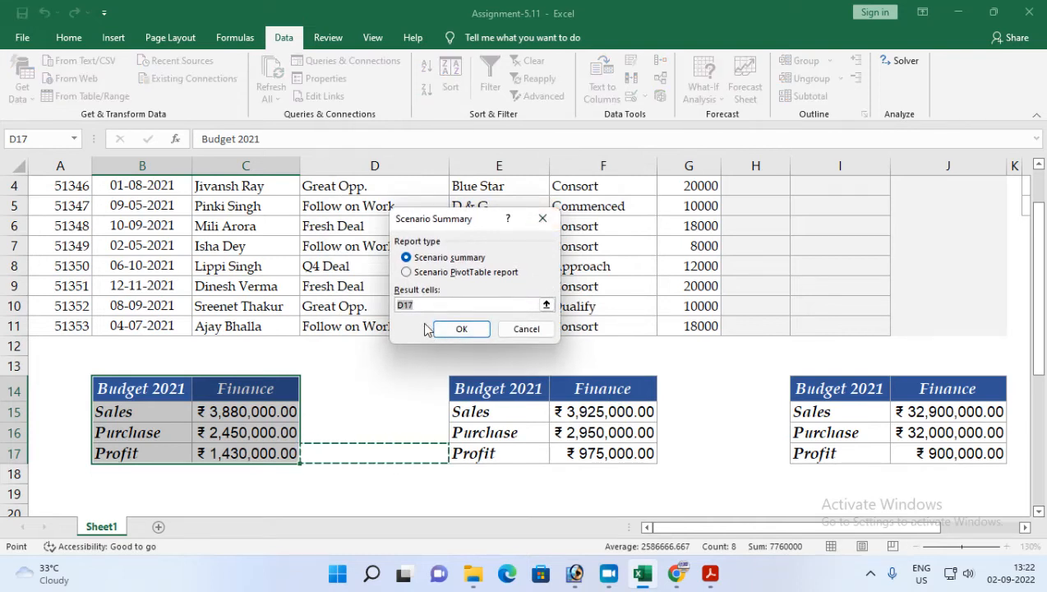
click(239, 455)
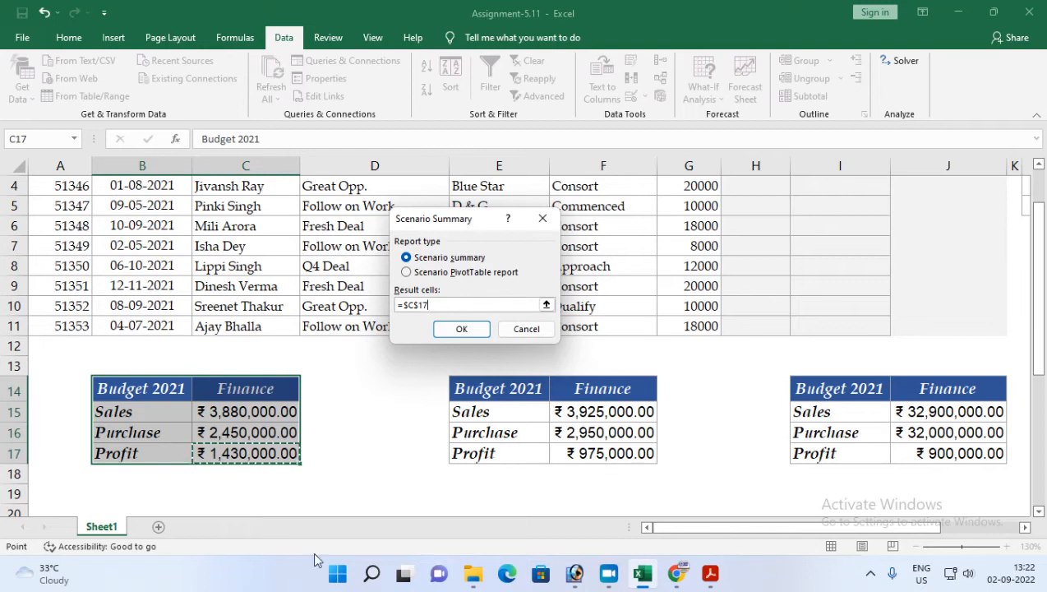
click(427, 257)
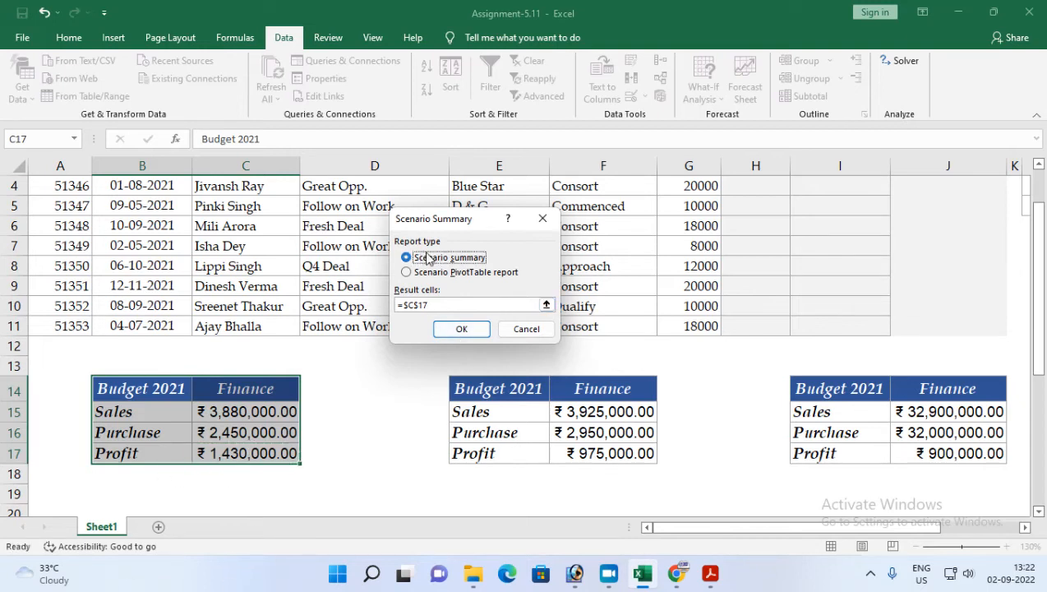
click(462, 330)
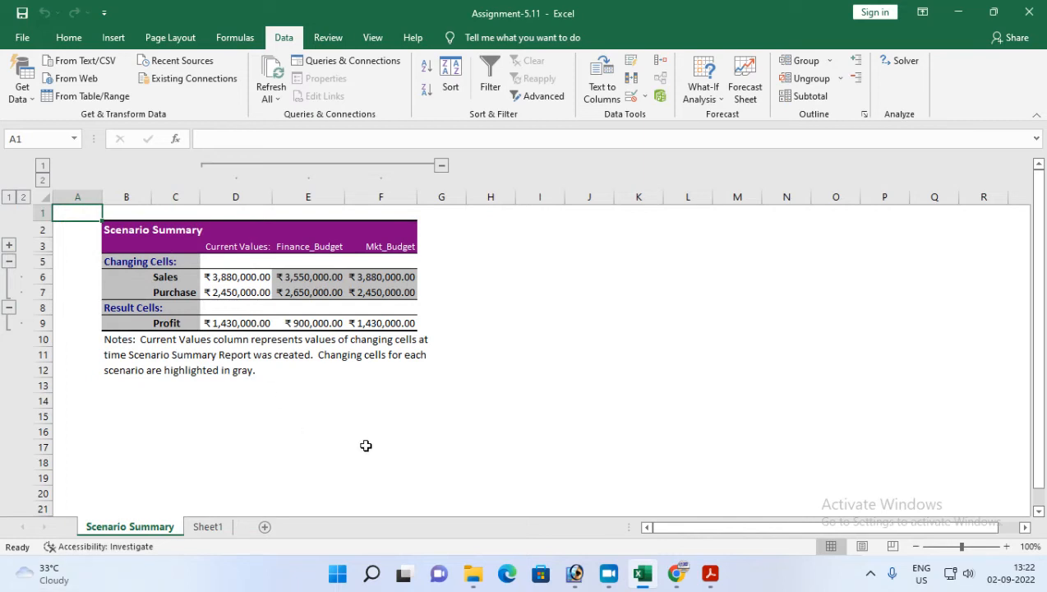
Step: Autofit the summary report's columns D, E and F so all values display
scroll(366, 445, up, 2)
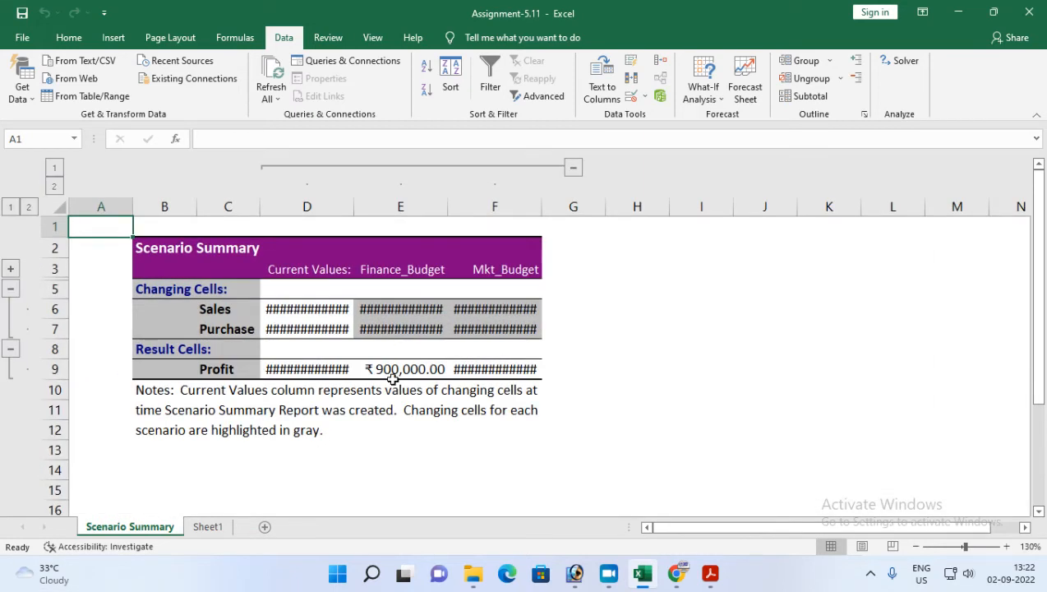
key(alt+h)
key(o)
key(i)
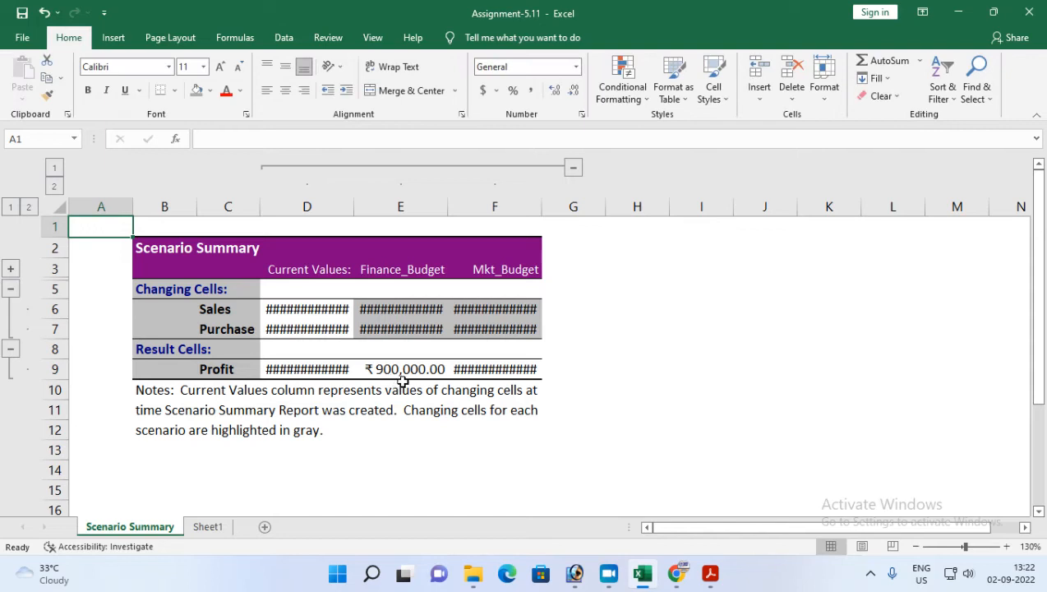
click(353, 207)
key(alt+h)
key(o)
key(i)
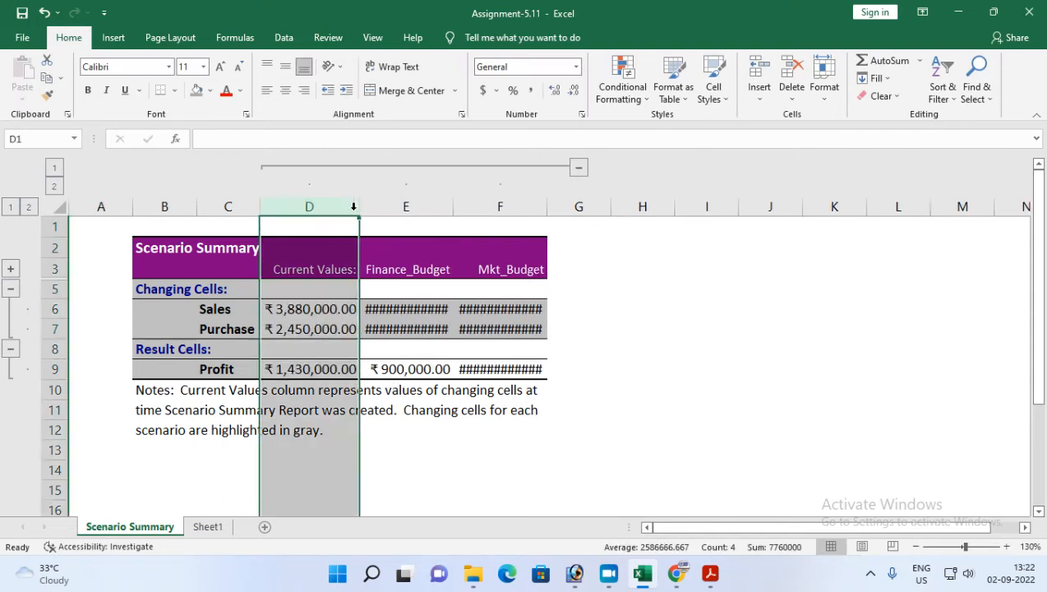
double_click(453, 207)
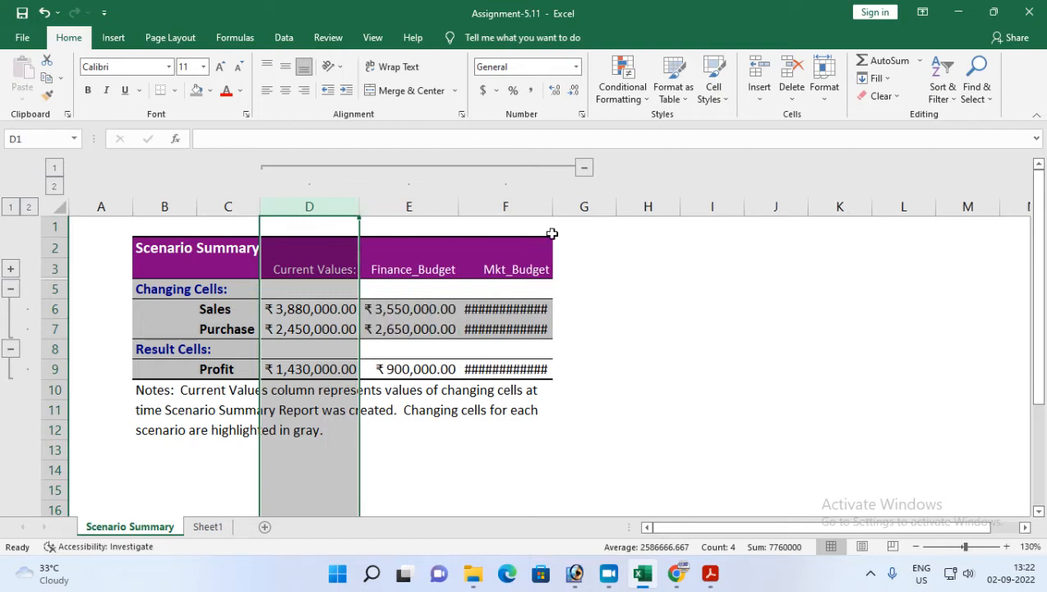
double_click(552, 207)
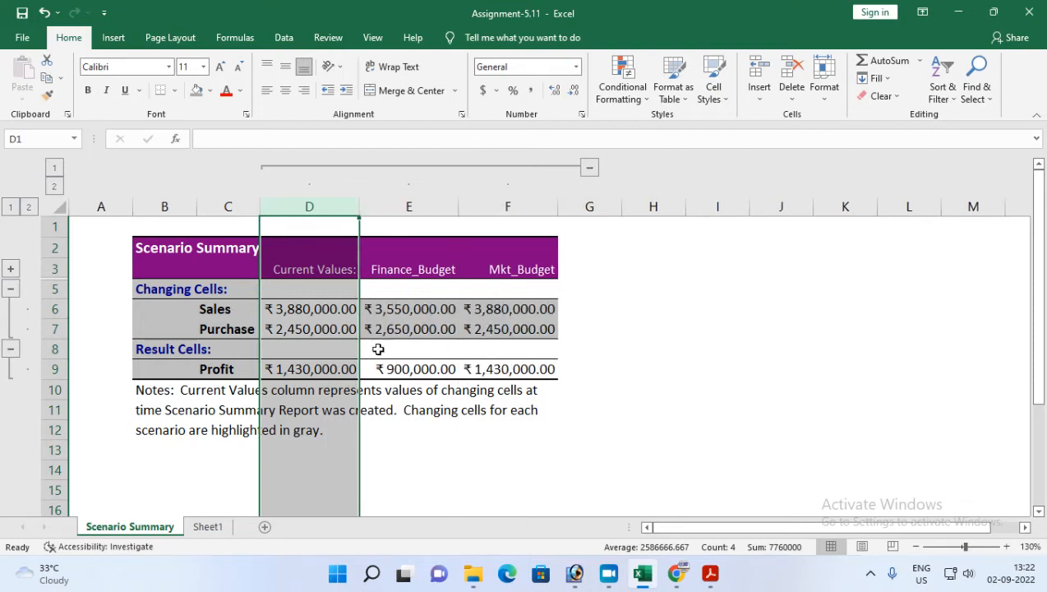
drag(286, 273, 302, 370)
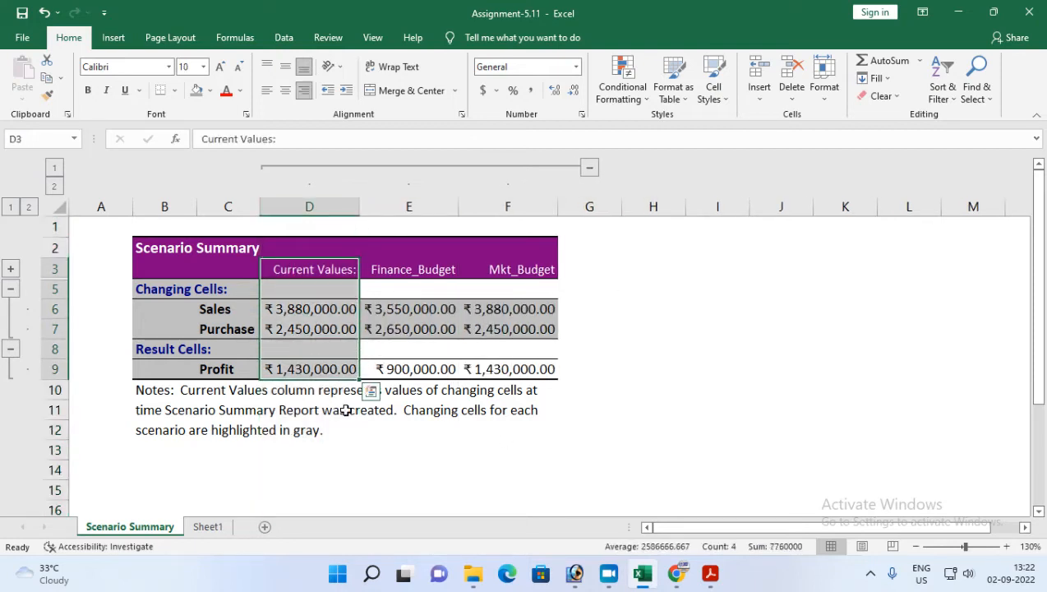
Step: Undo the column width changes on the Scenario Summary sheet
click(207, 526)
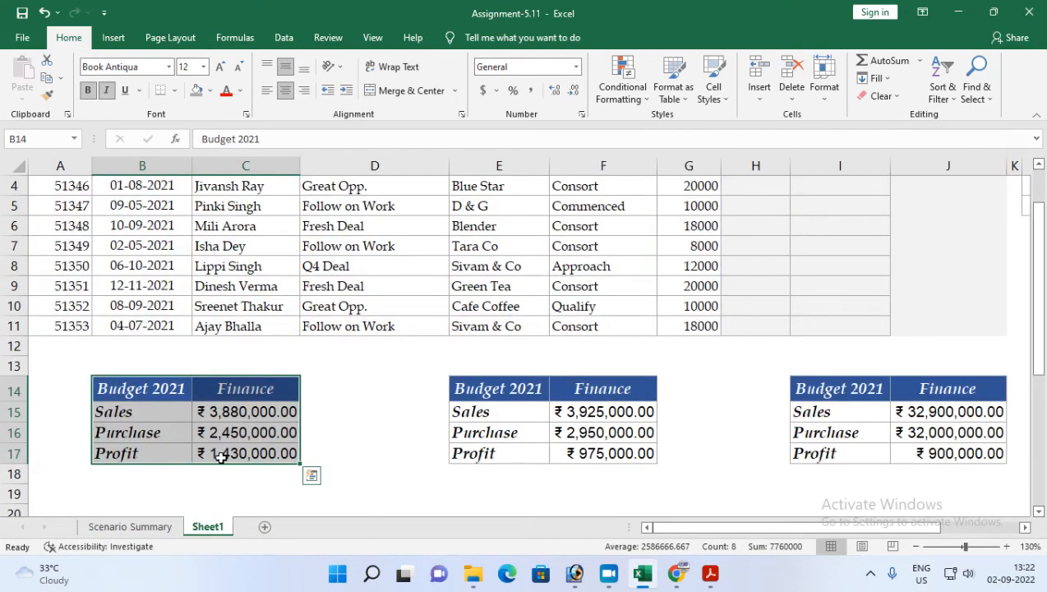
key(ctrl+Page_Up)
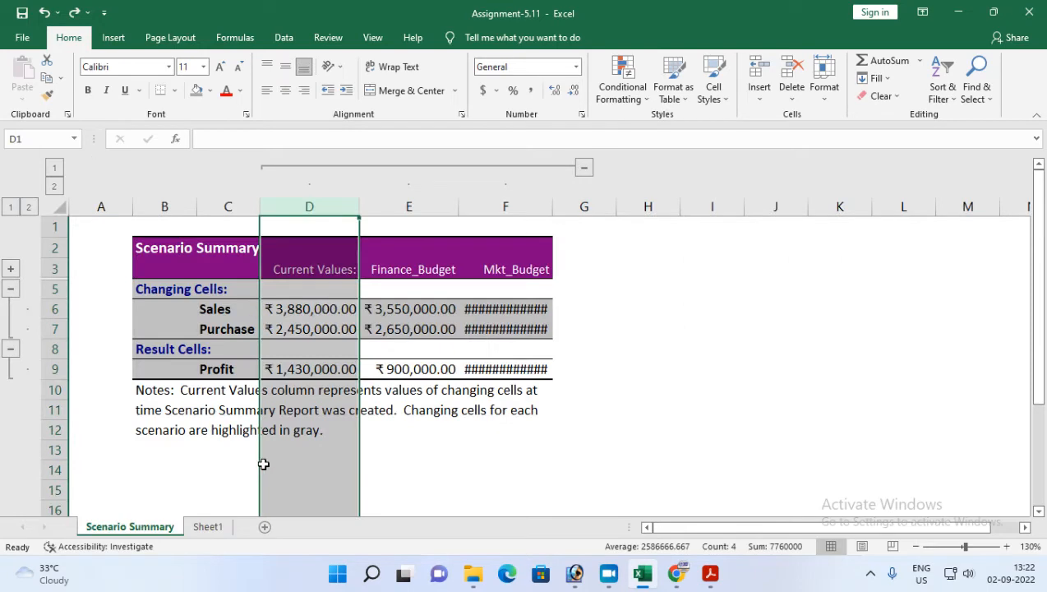
key(ctrl+z)
key(ctrl+z)
key(ctrl+z)
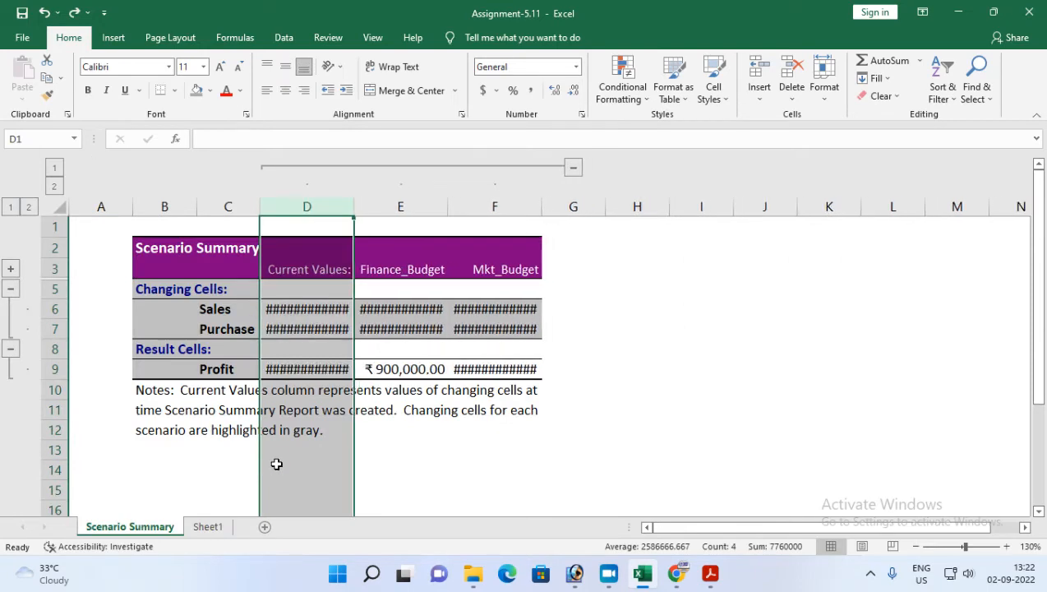
key(ctrl+z)
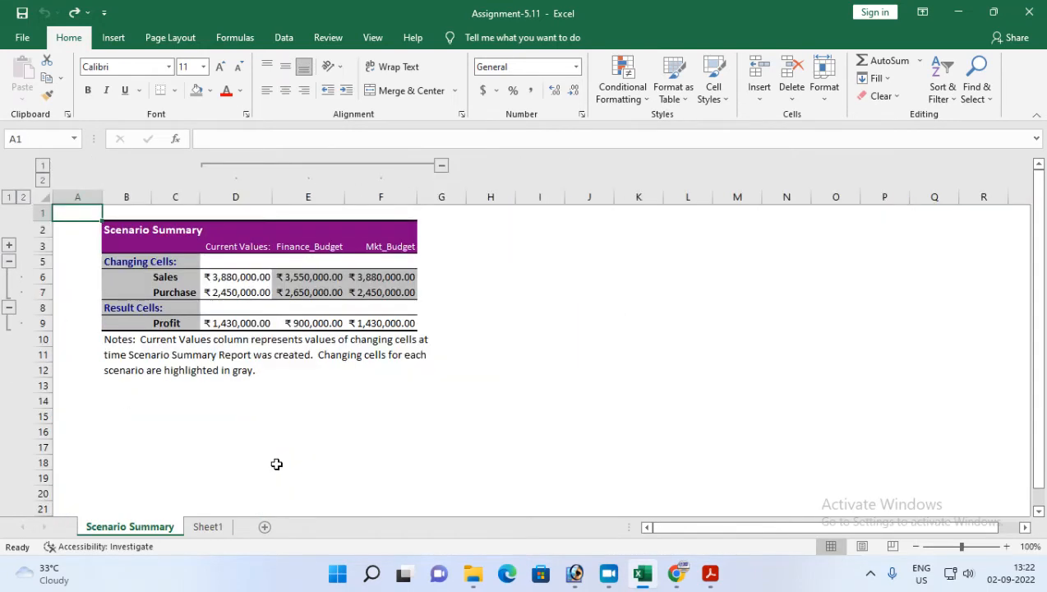
Step: Restore Sales to 3800000 and Purchase to 2950000 in the budget table, checking the original figures in the PDF
click(207, 526)
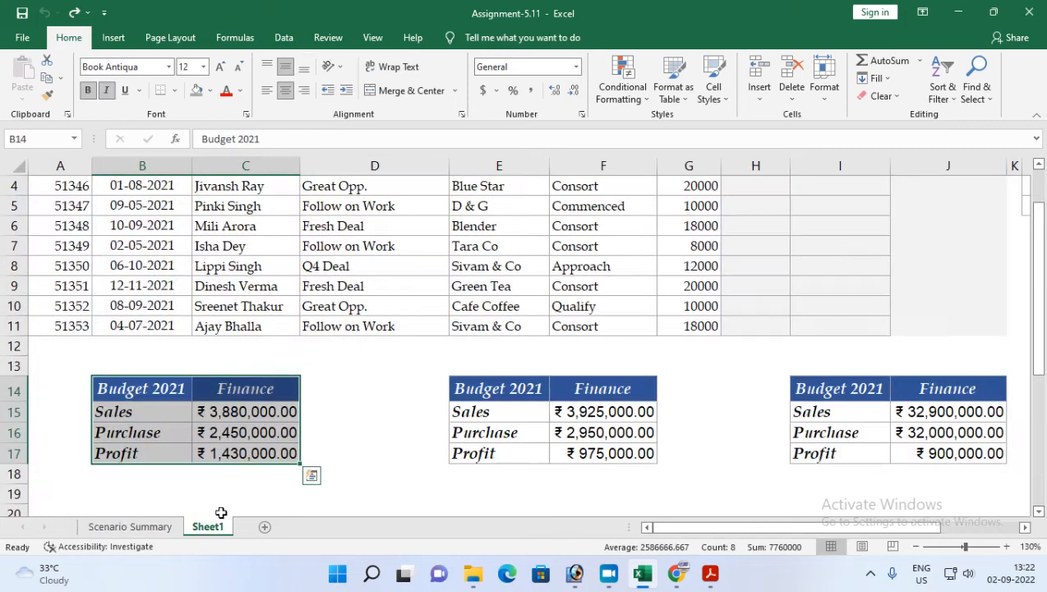
click(233, 453)
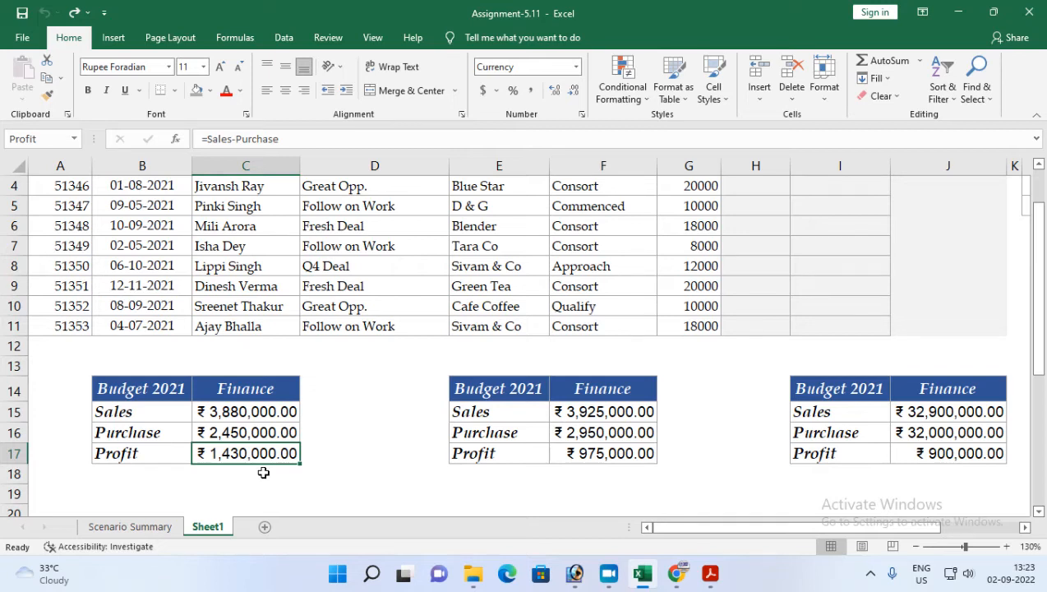
click(710, 572)
scroll(364, 354, up, 4)
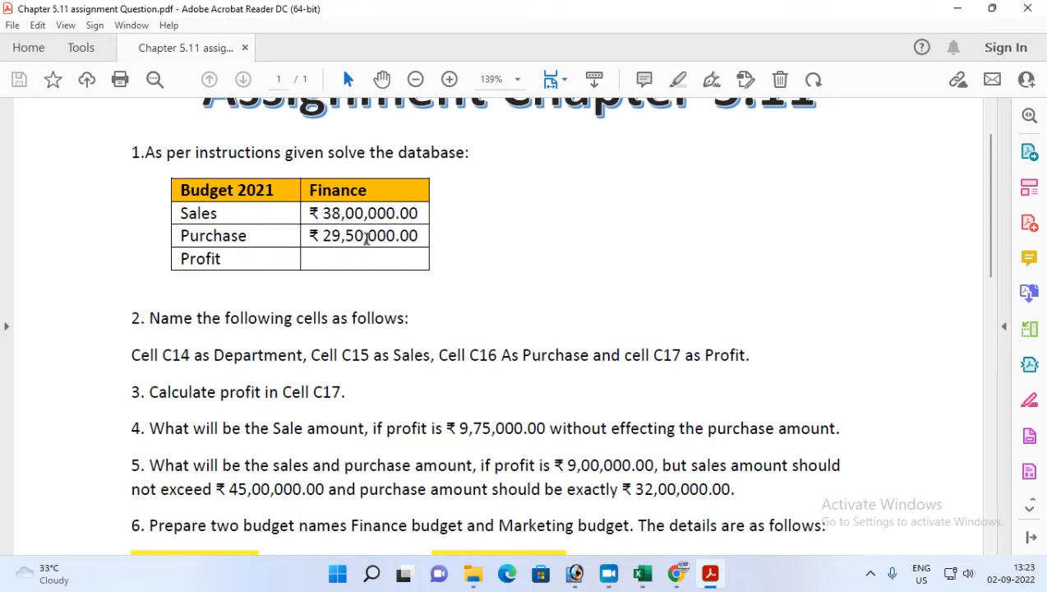
click(712, 581)
click(235, 411)
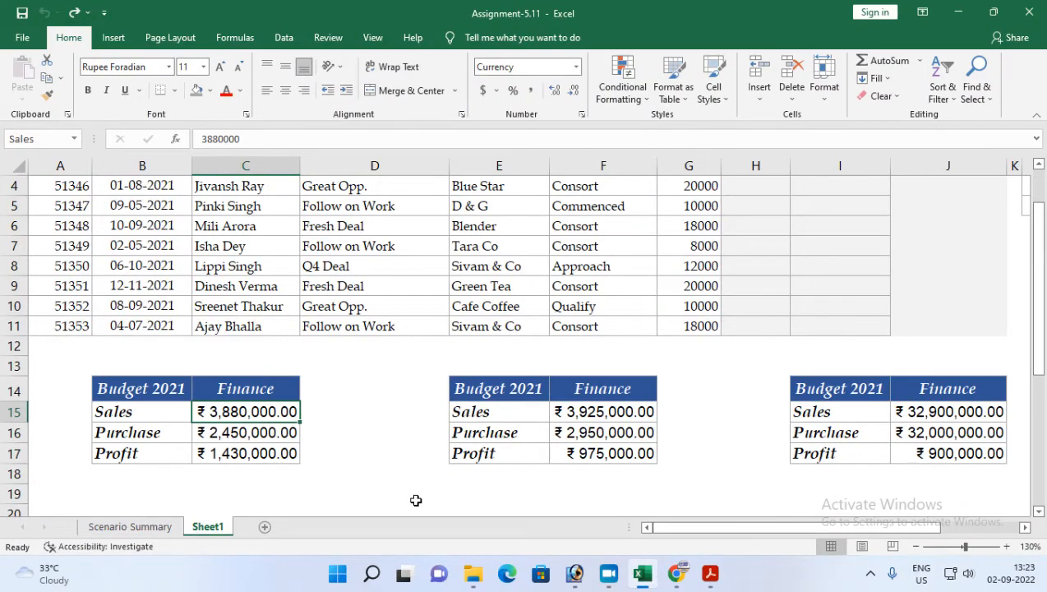
text(3800000)
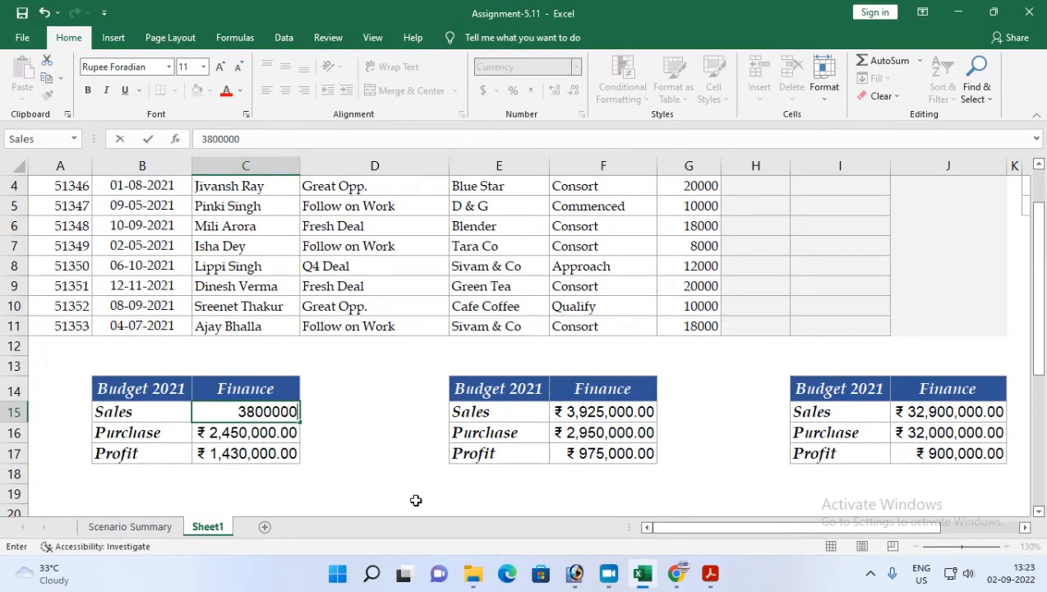
key(Return)
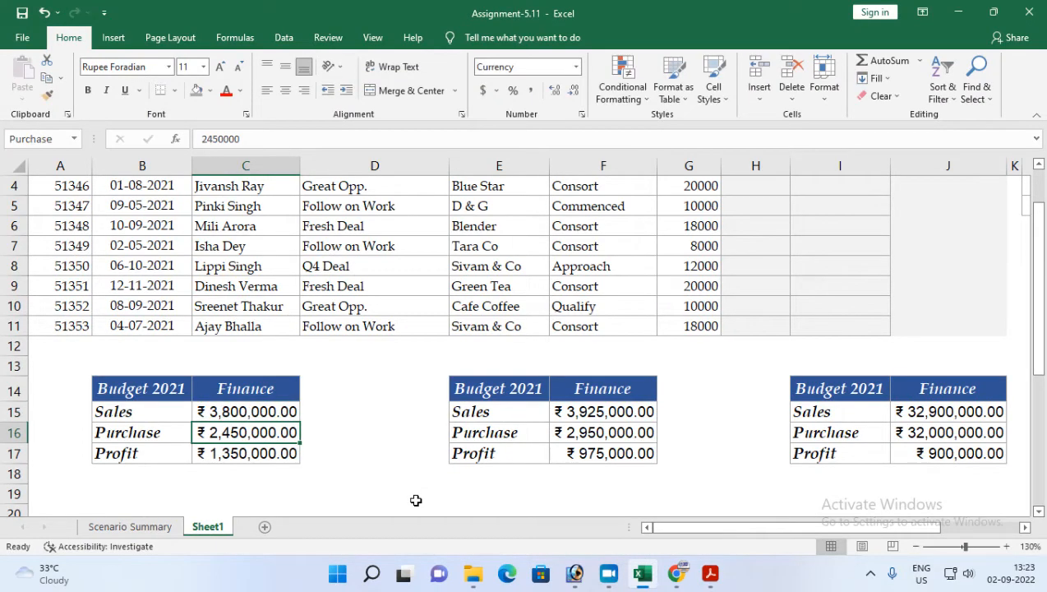
text(29500)
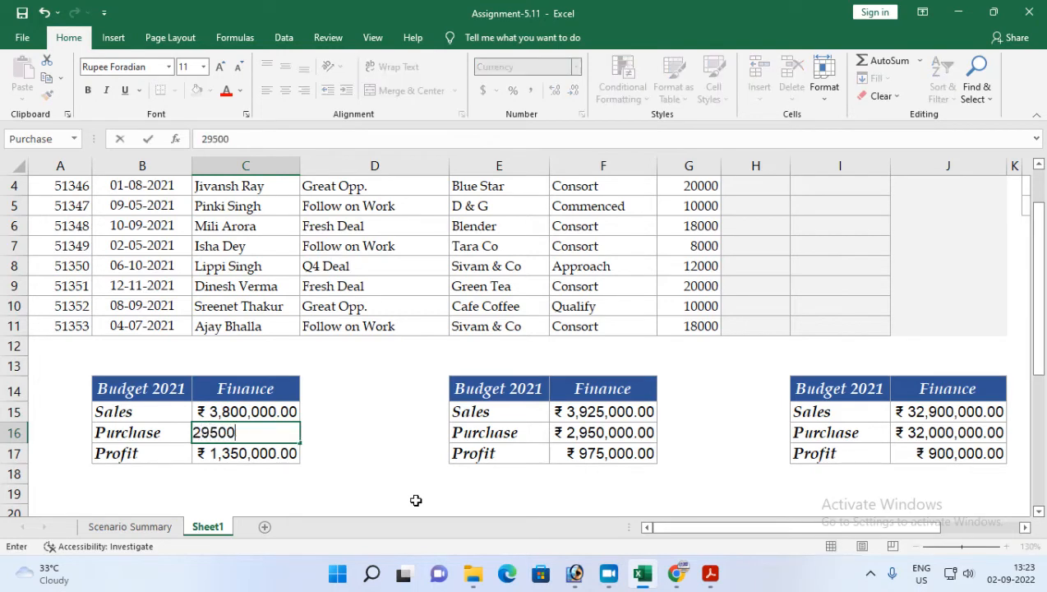
key(Return)
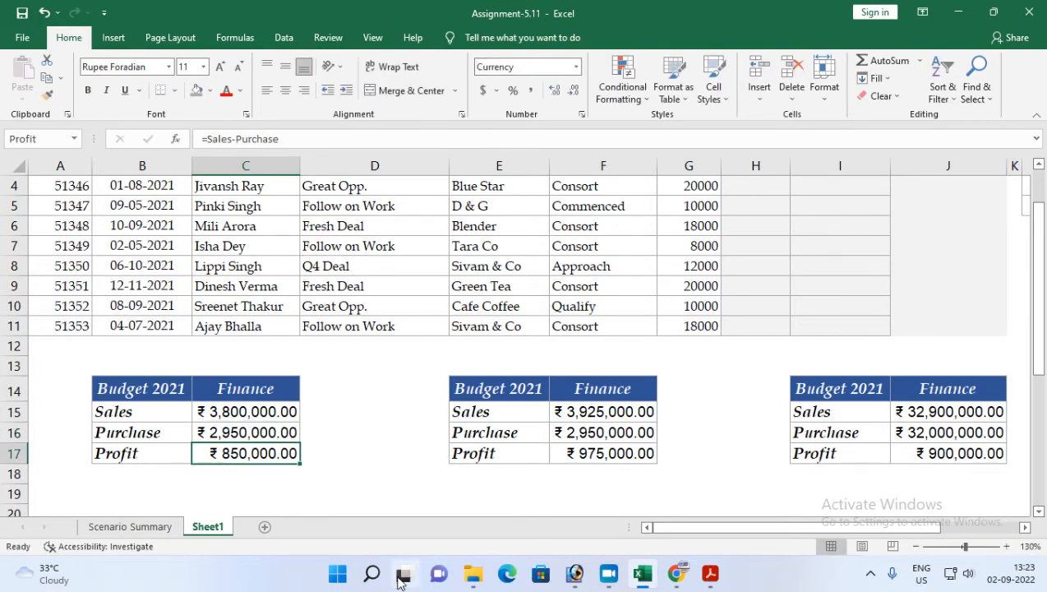
Step: Delete the existing Scenario Summary sheet
click(132, 389)
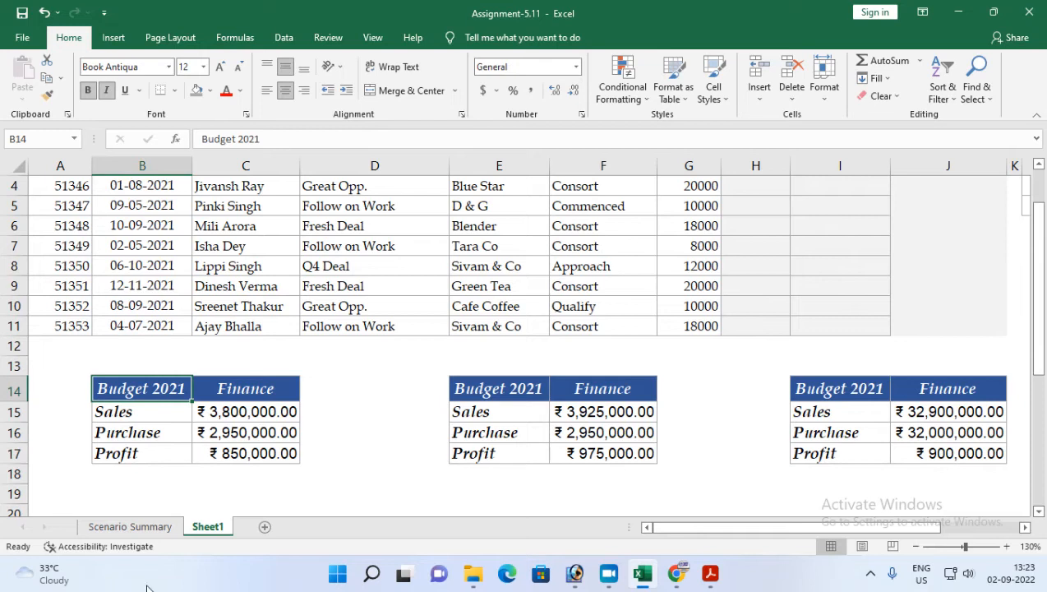
right_click(128, 527)
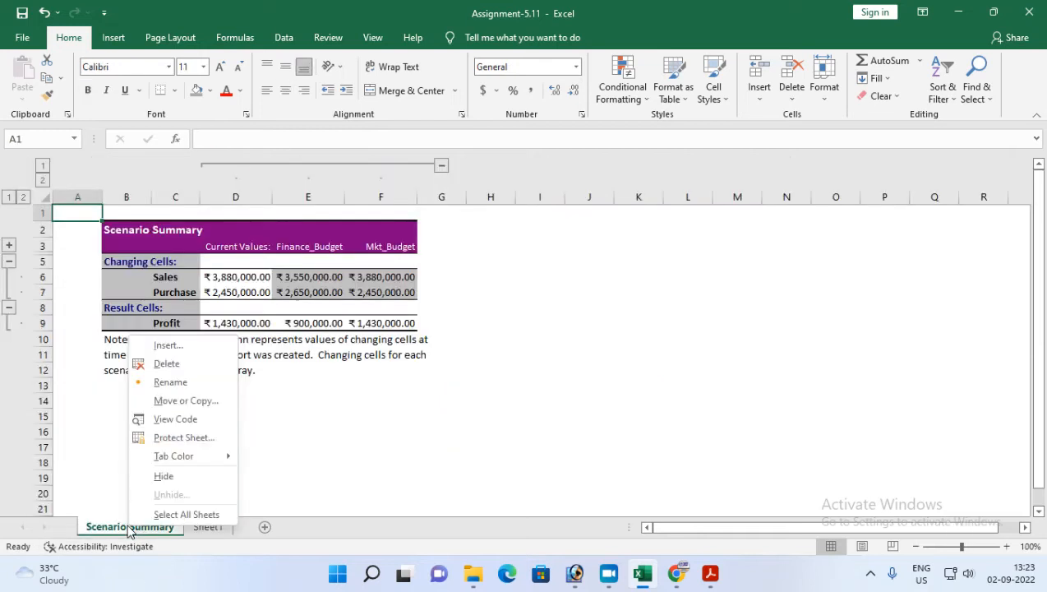
click(167, 364)
click(498, 327)
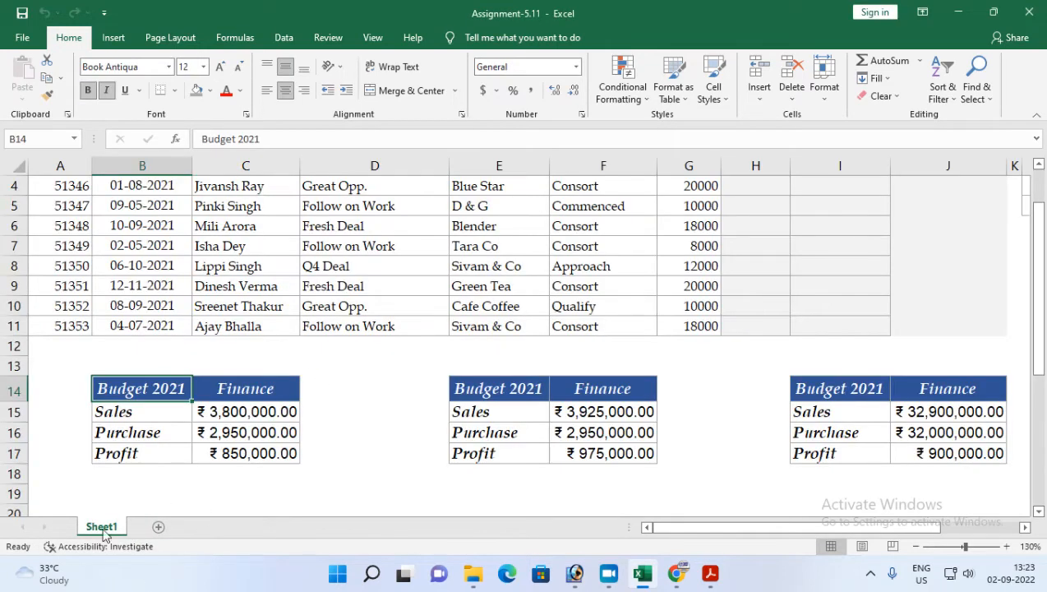
Step: Regenerate the scenario summary report for the Finance and Marketing budgets with C17 as the result cell
click(284, 41)
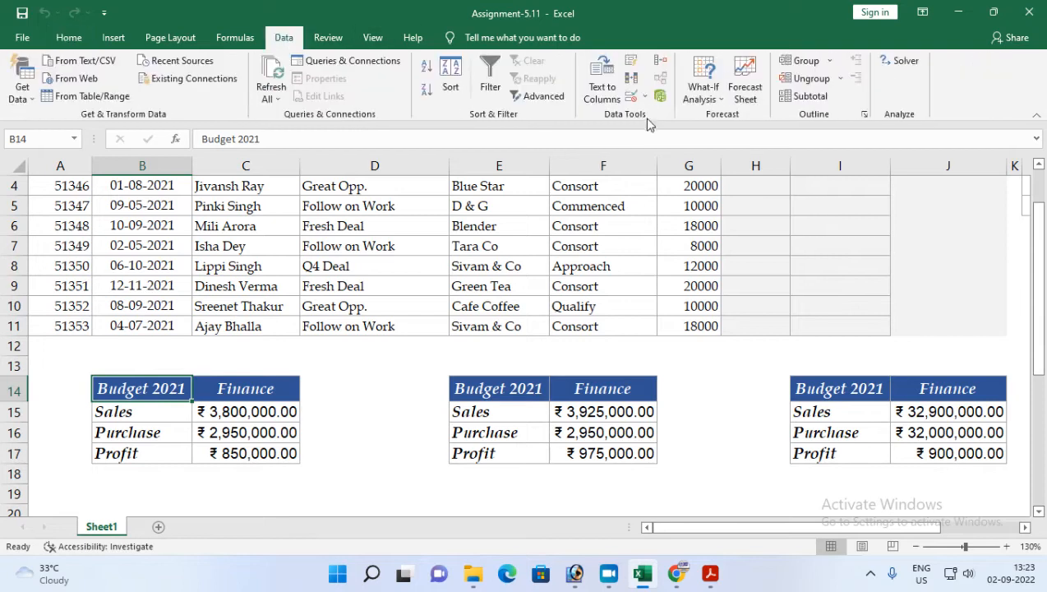
click(703, 90)
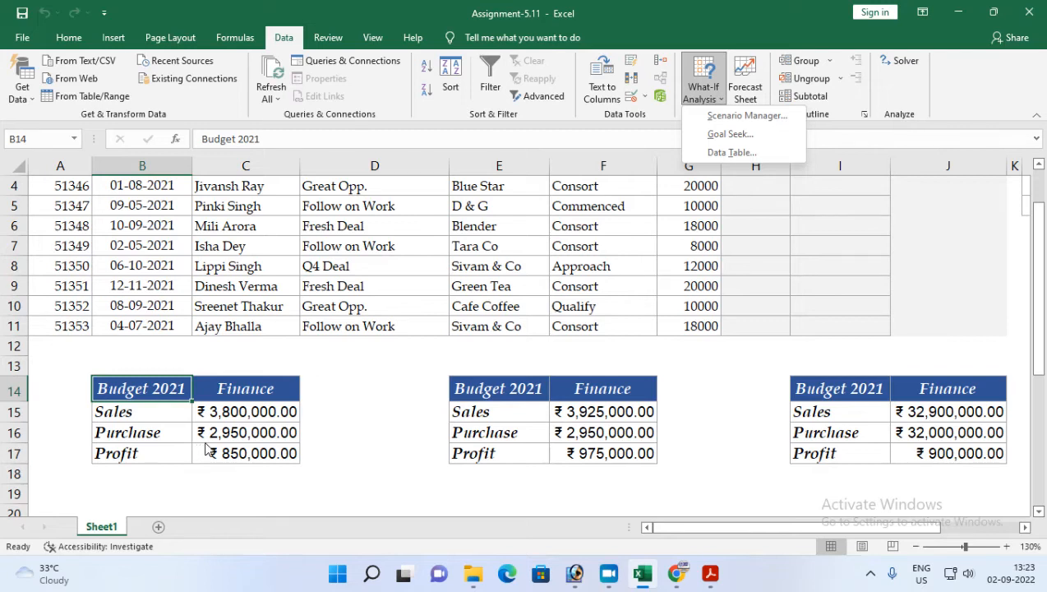
click(723, 116)
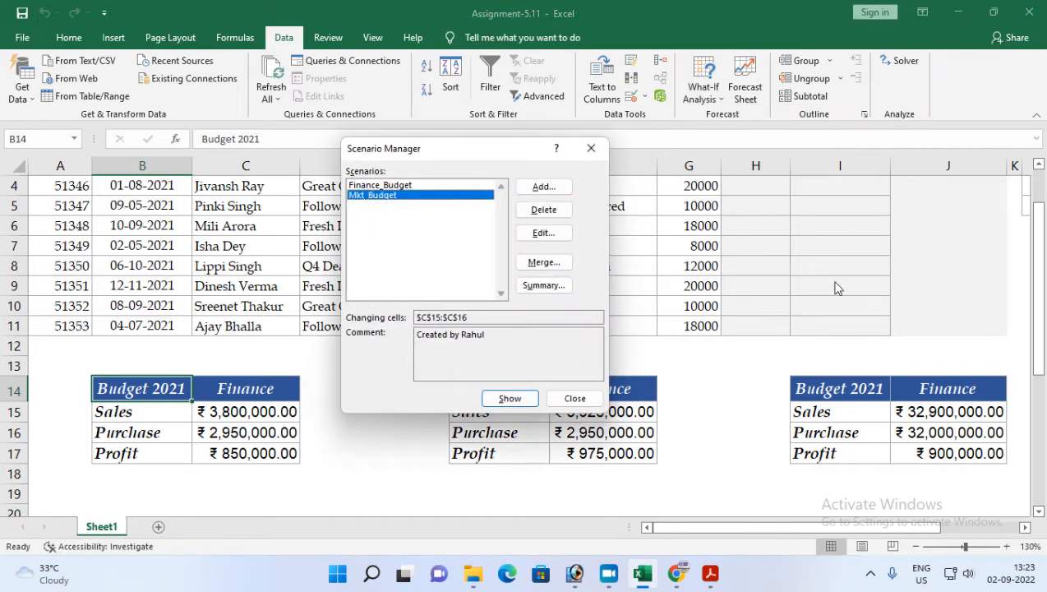
click(542, 285)
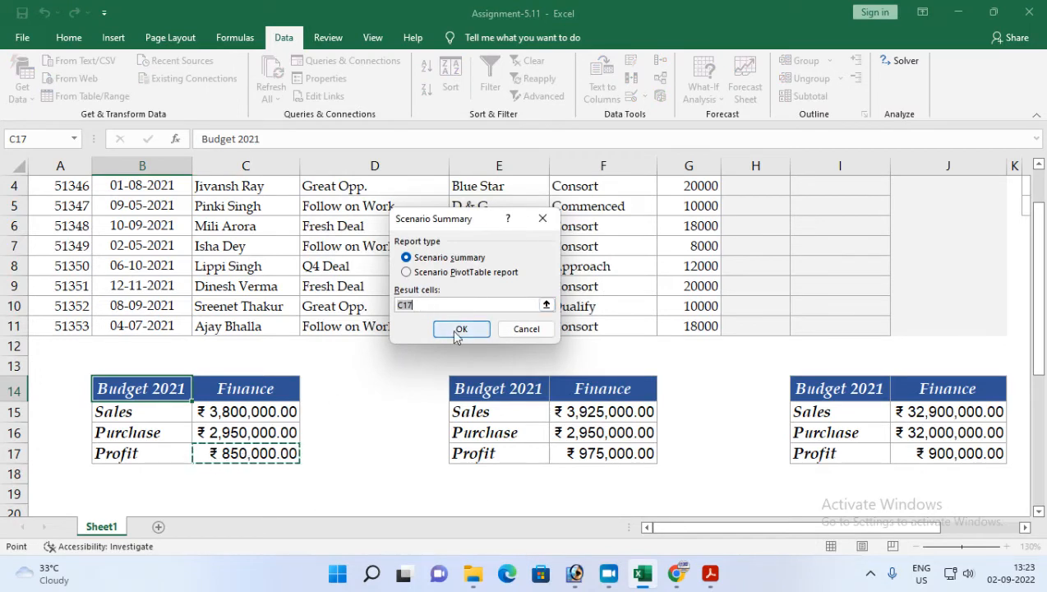
click(460, 329)
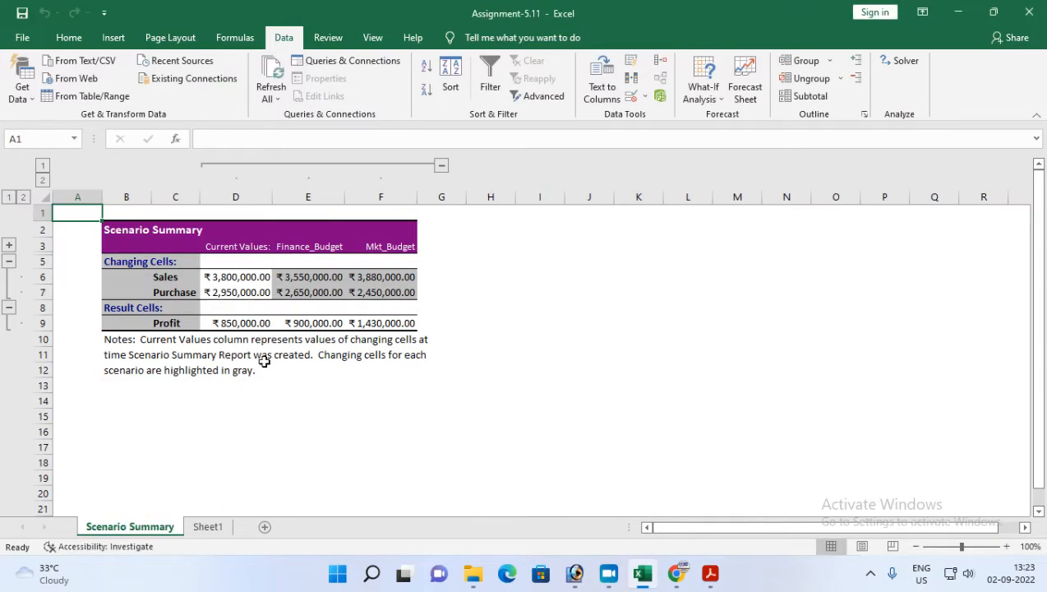
Step: Autofit columns D, E and F of the new summary report so all values display
scroll(385, 368, up, 2)
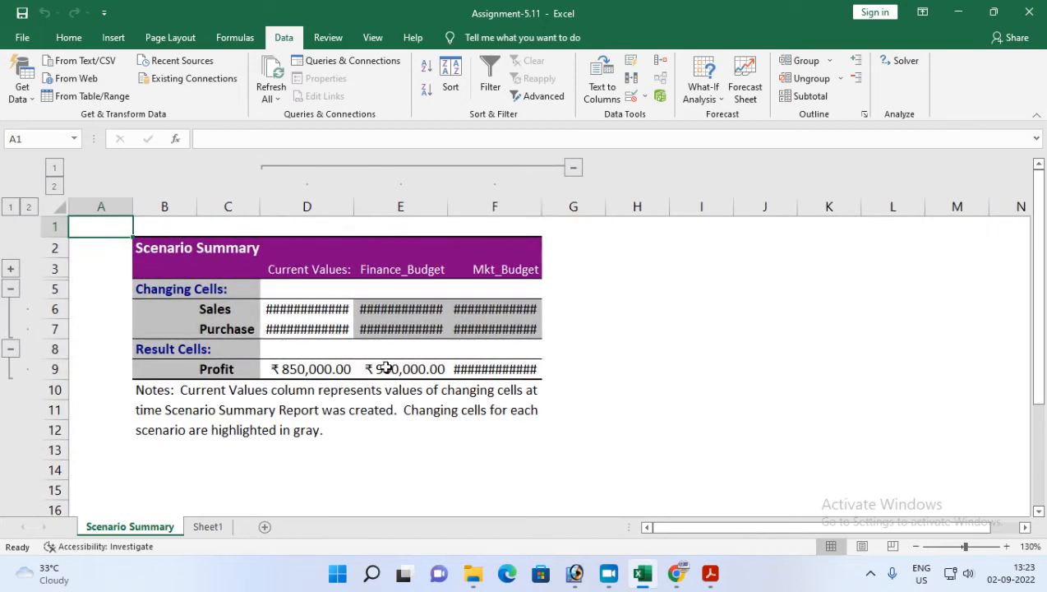
double_click(353, 207)
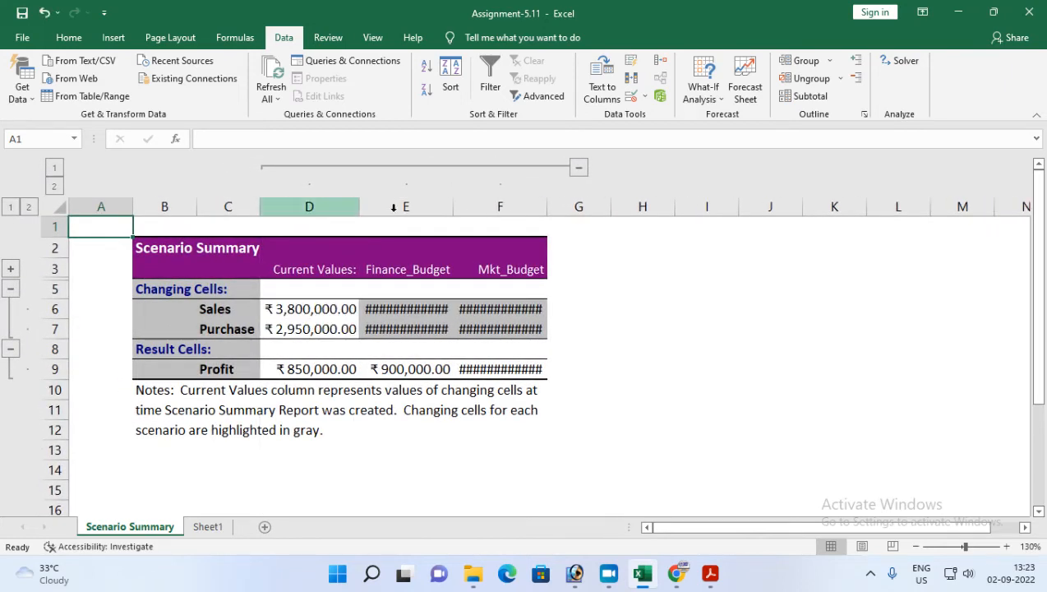
double_click(453, 206)
double_click(551, 206)
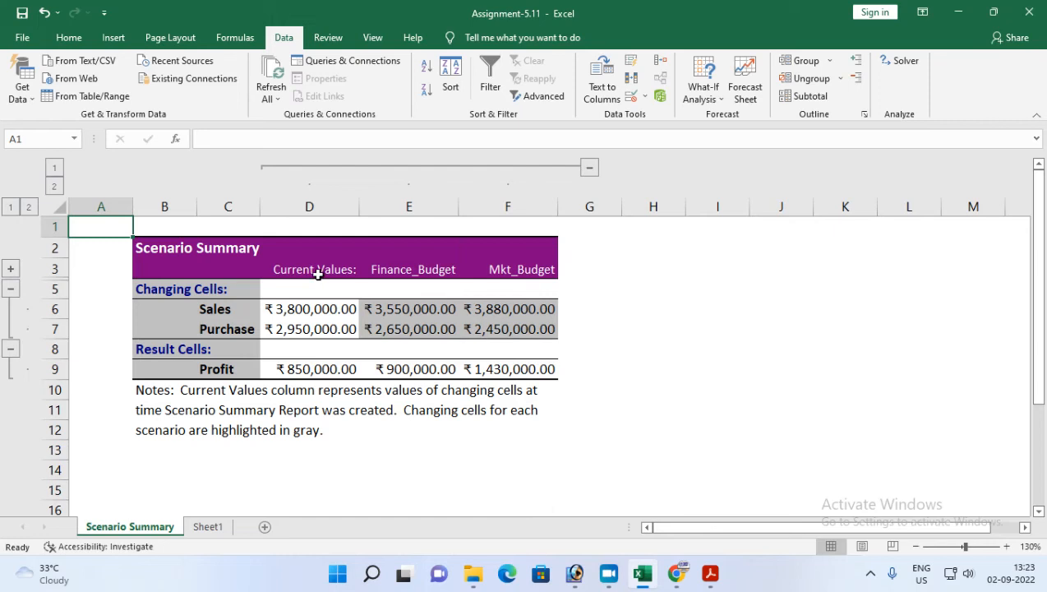
Step: Review each scenario column of the summary report, then return to Sheet1
drag(317, 274, 304, 367)
drag(392, 263, 395, 359)
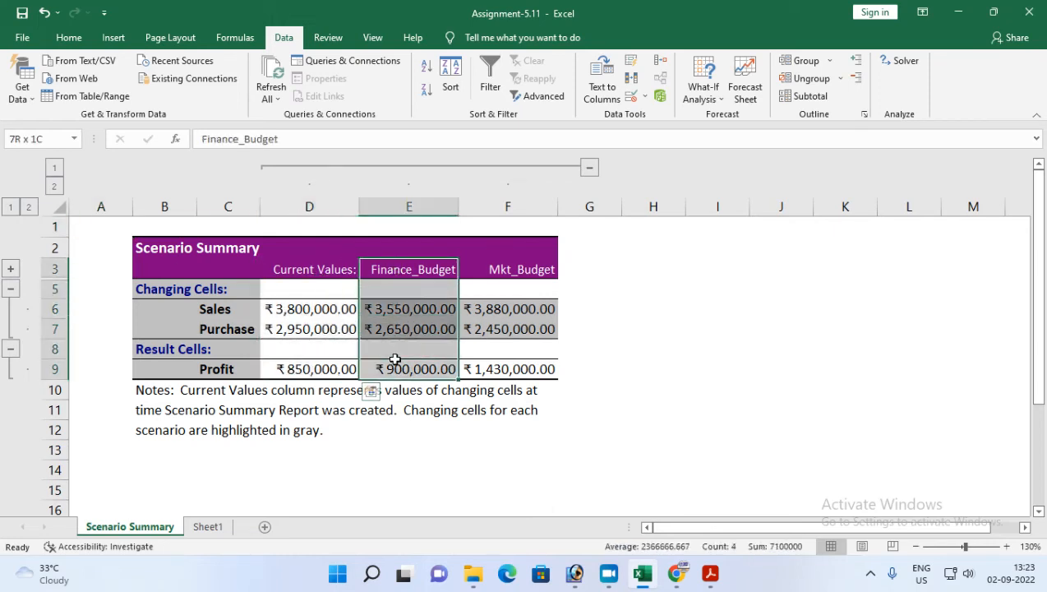
drag(496, 269, 508, 368)
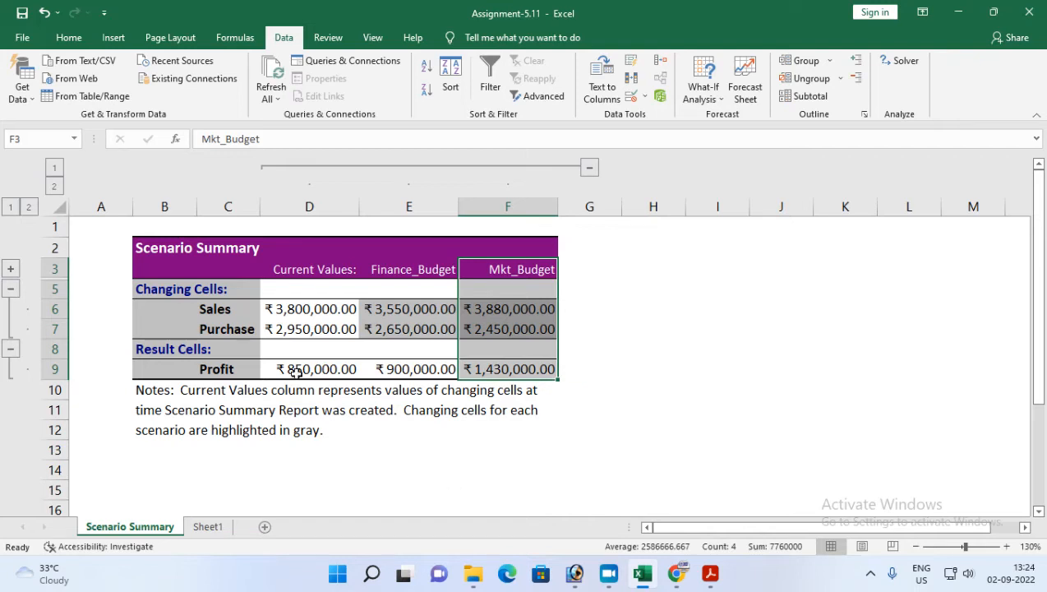
click(207, 526)
scroll(273, 350, up, 1)
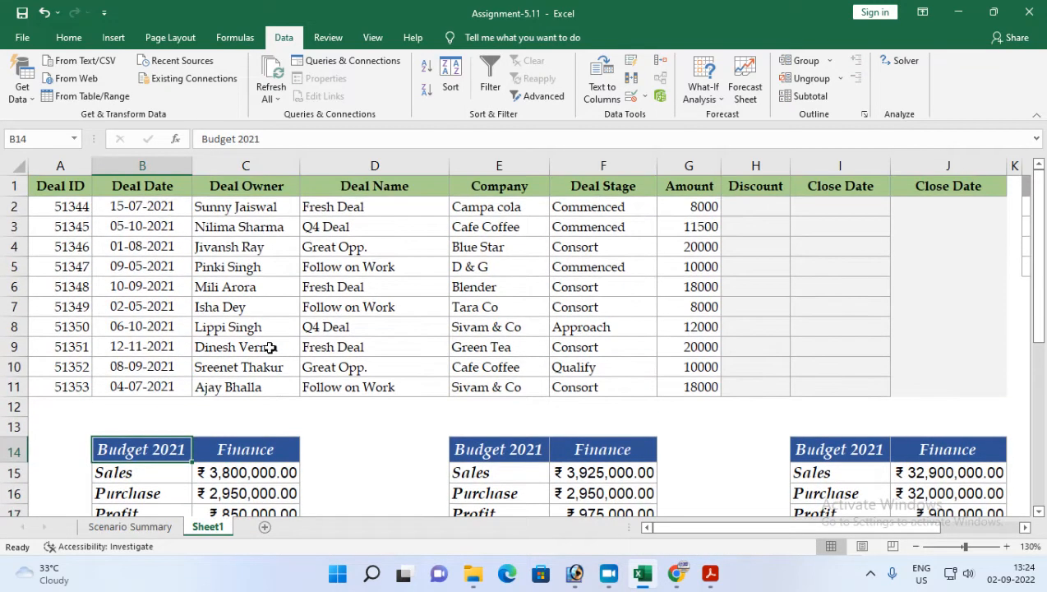
Step: Switch to the assignment PDF and read item 9 about calculating the discount with VLOOKUP from range L2:N5
click(710, 572)
scroll(345, 419, down, 3)
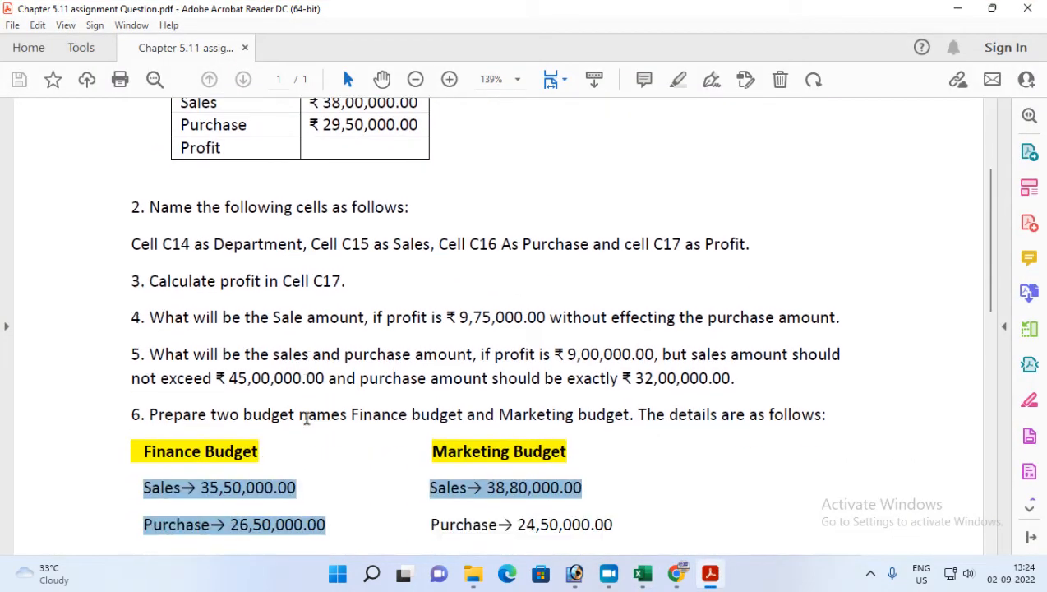
scroll(306, 424, down, 3)
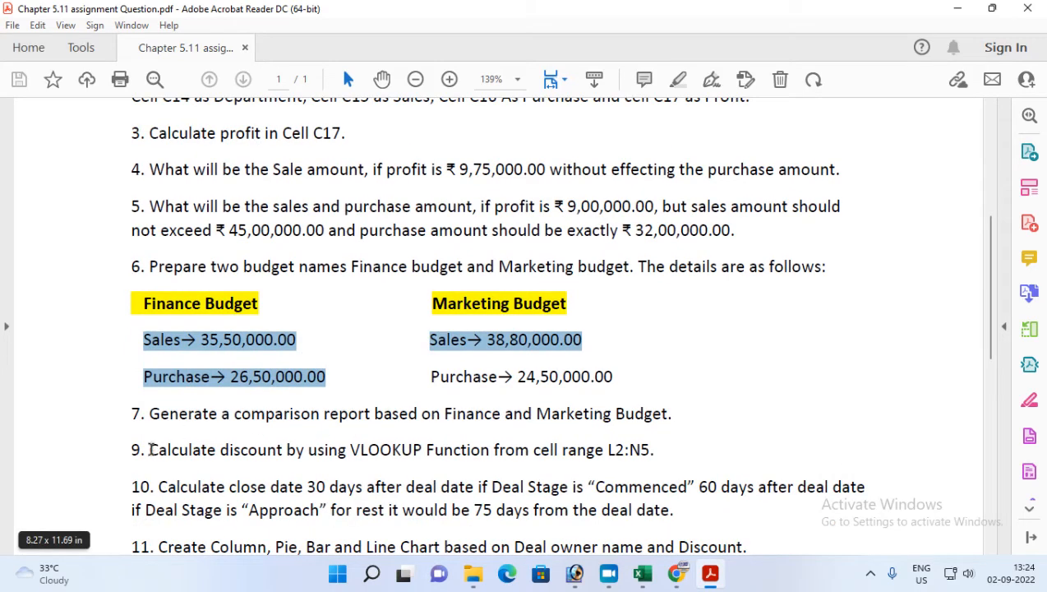
drag(151, 449, 657, 457)
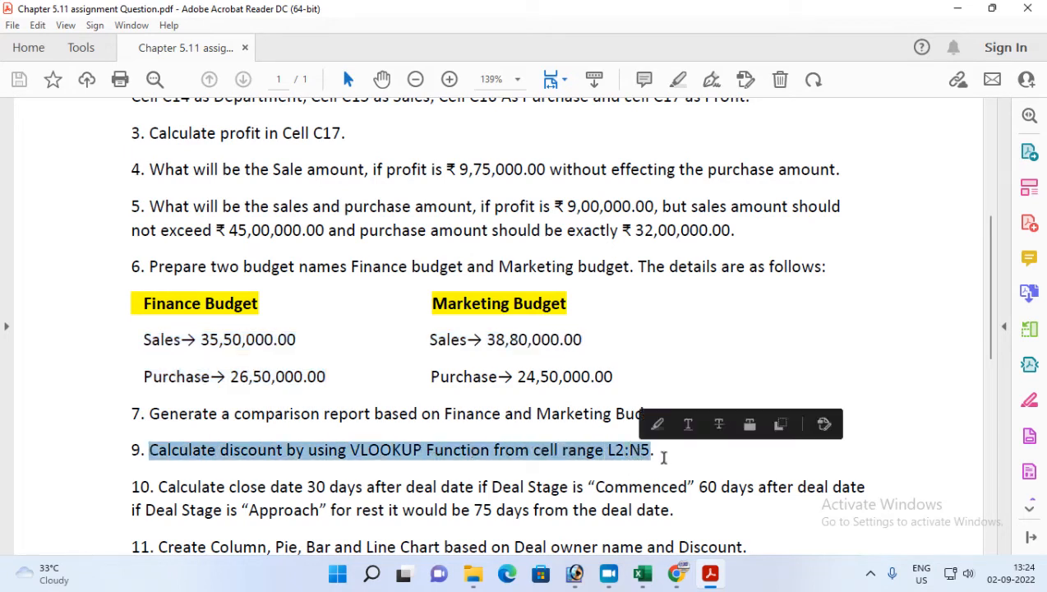
click(710, 573)
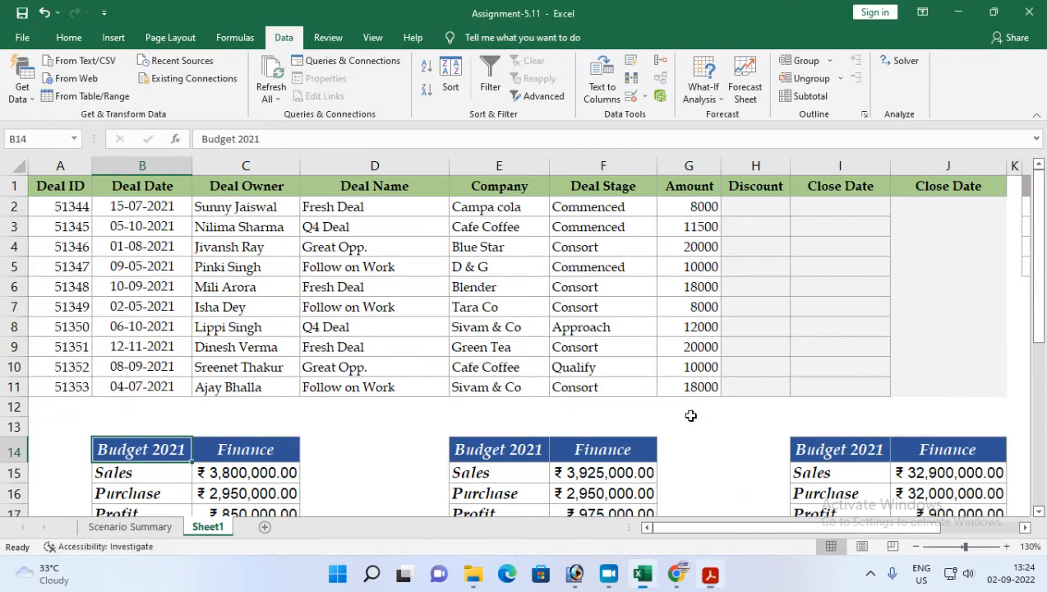
Step: Examine the discount lookup table in L1:N5 and the empty Discount column H
click(1025, 527)
drag(636, 211, 758, 264)
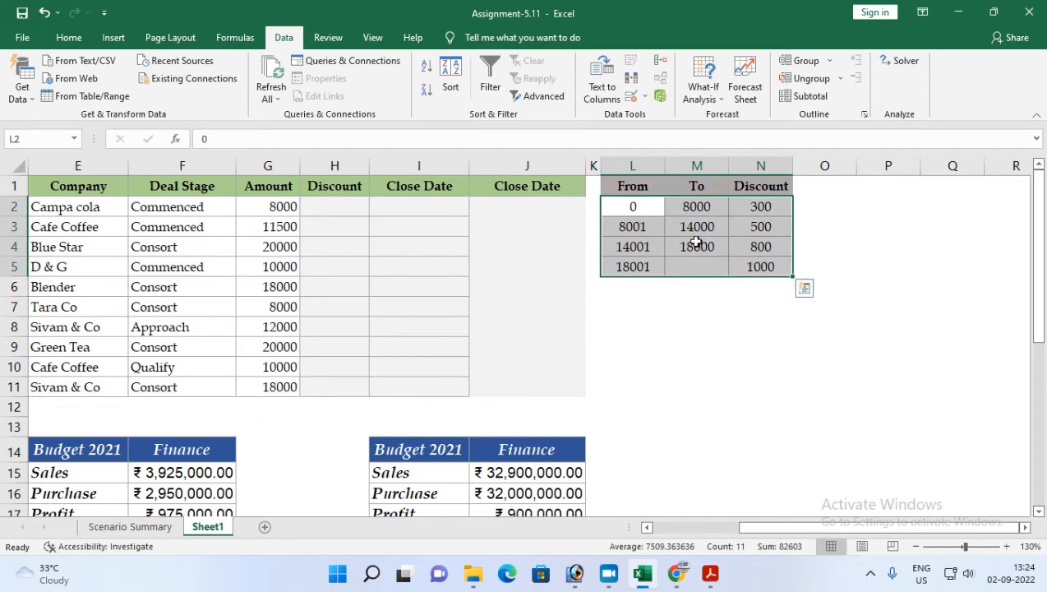
drag(323, 203, 318, 384)
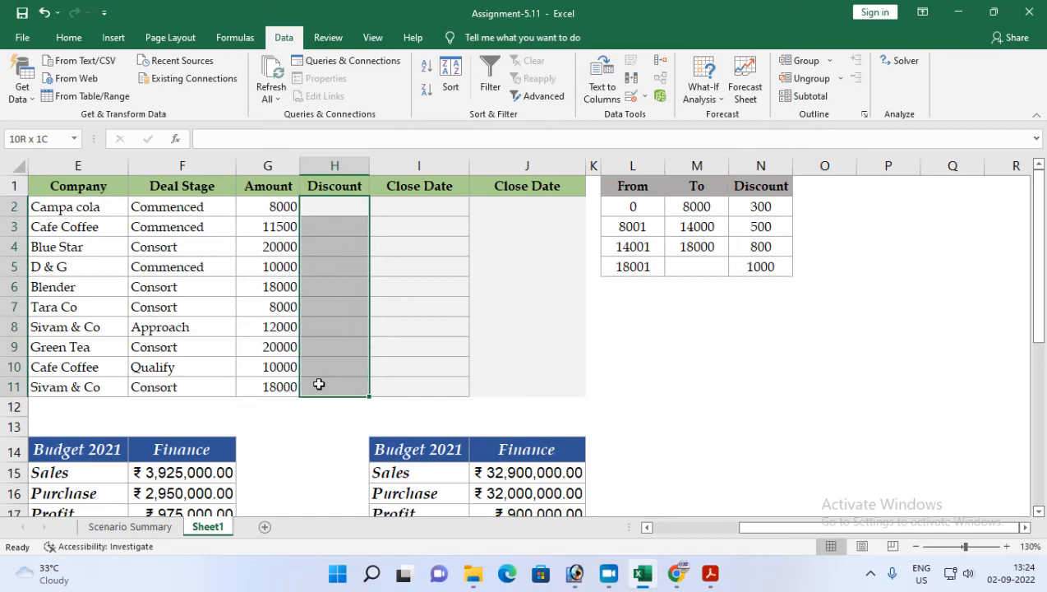
click(337, 206)
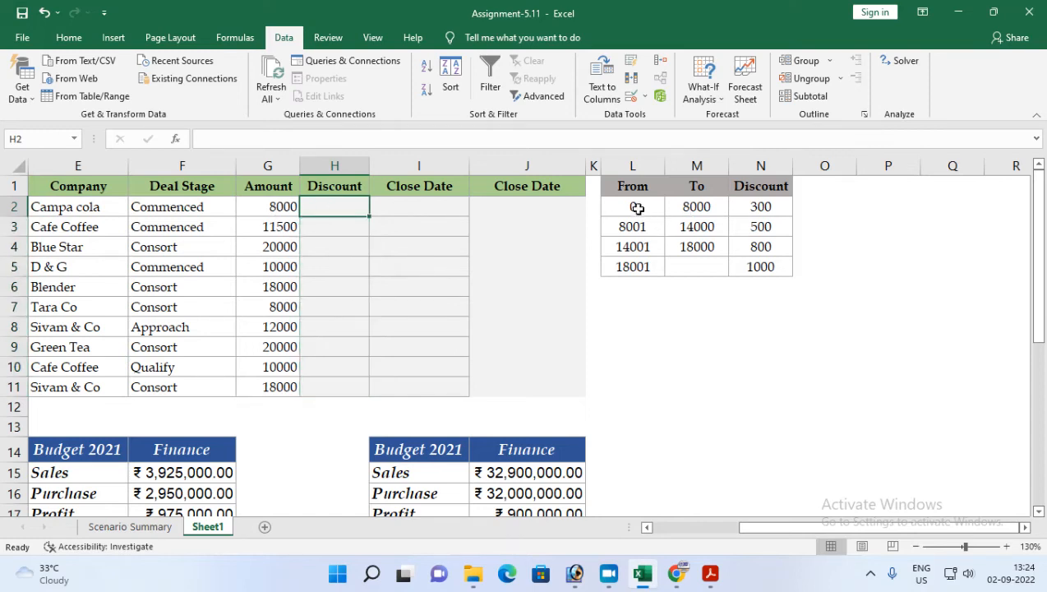
drag(635, 206, 686, 254)
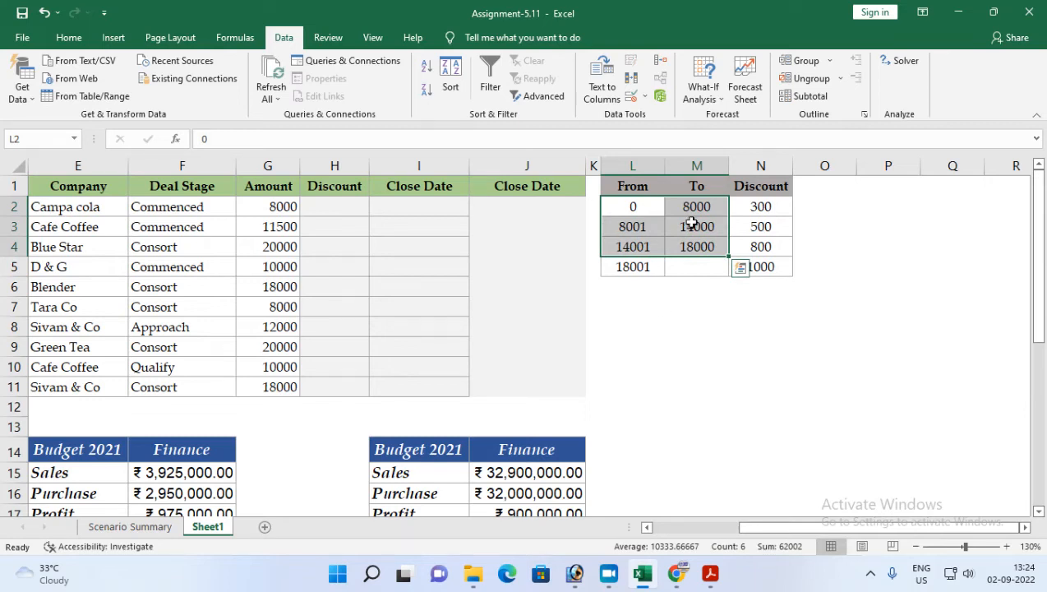
click(614, 209)
click(682, 212)
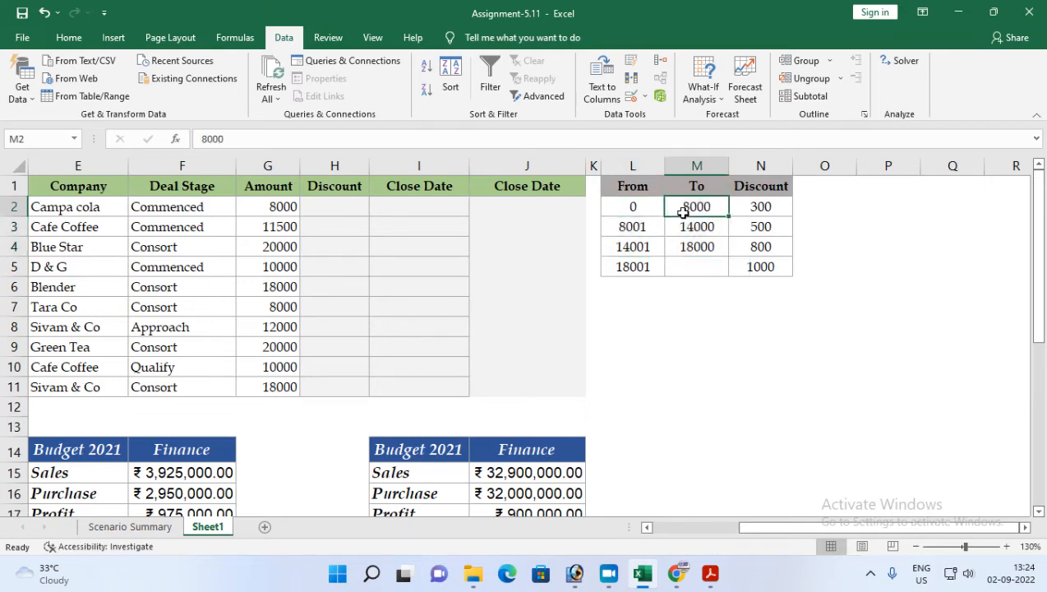
click(756, 208)
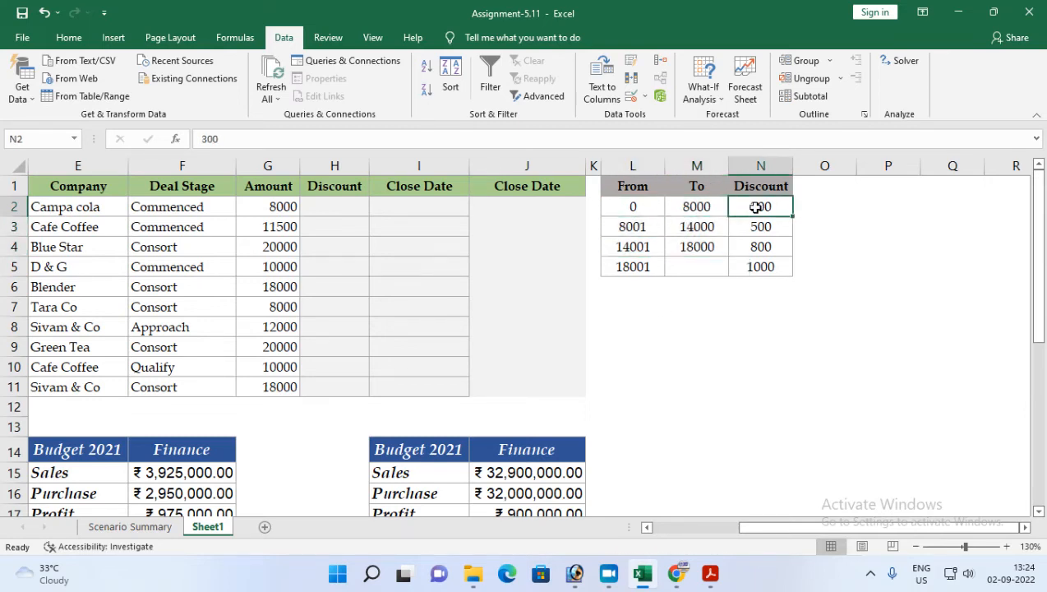
drag(631, 227, 704, 271)
click(768, 227)
click(649, 244)
click(757, 244)
click(650, 261)
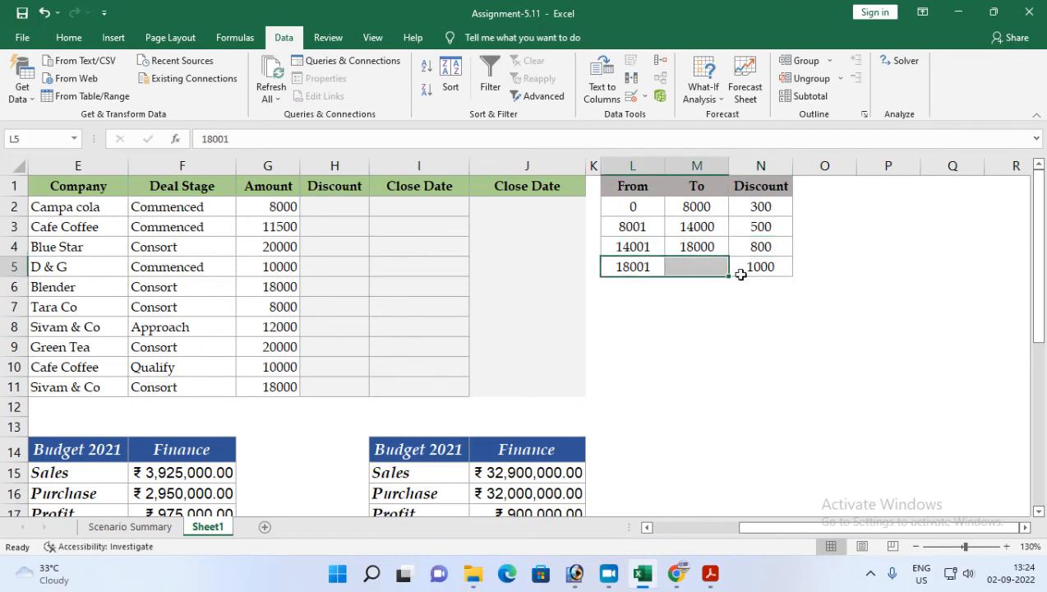
click(766, 265)
Step: Enter =VLOOKUP(G2,$L$1:$N$5,3,1) in H2 to look up the discount for the first deal's amount
click(328, 212)
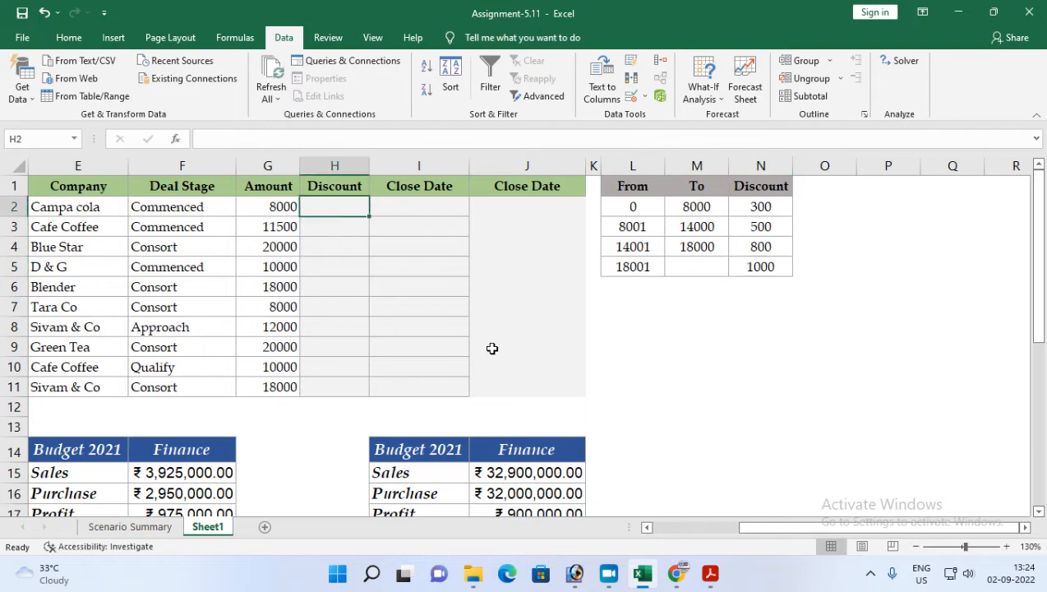
text(=v)
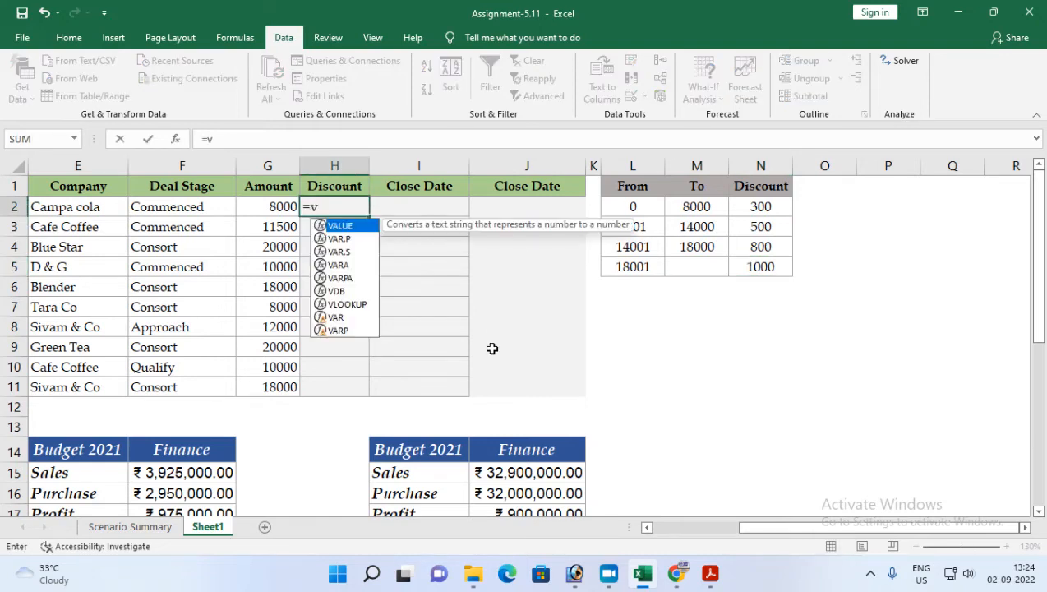
text(l)
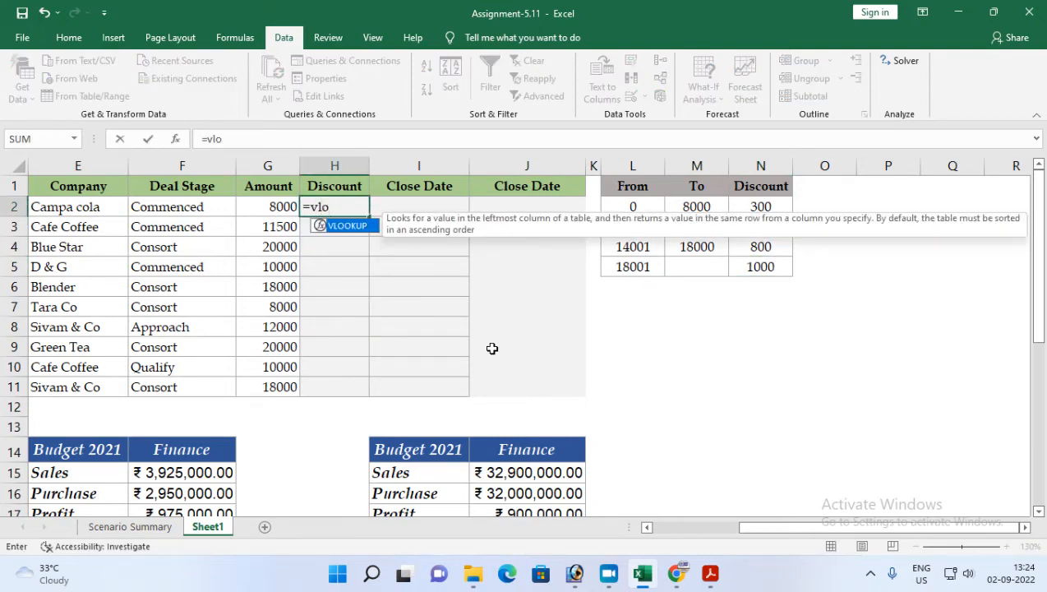
text(o)
key(Tab)
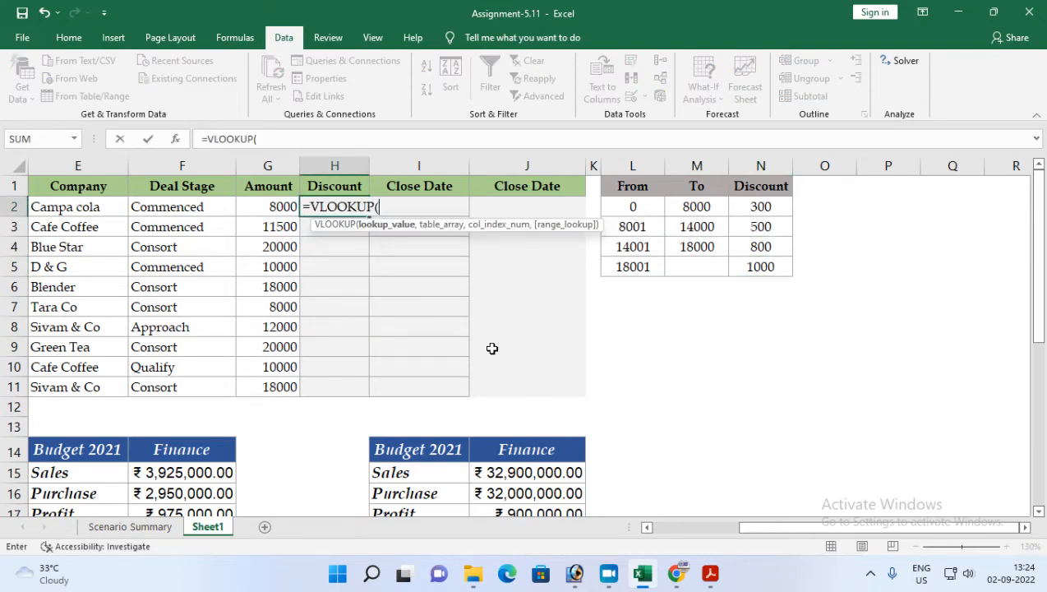
click(264, 204)
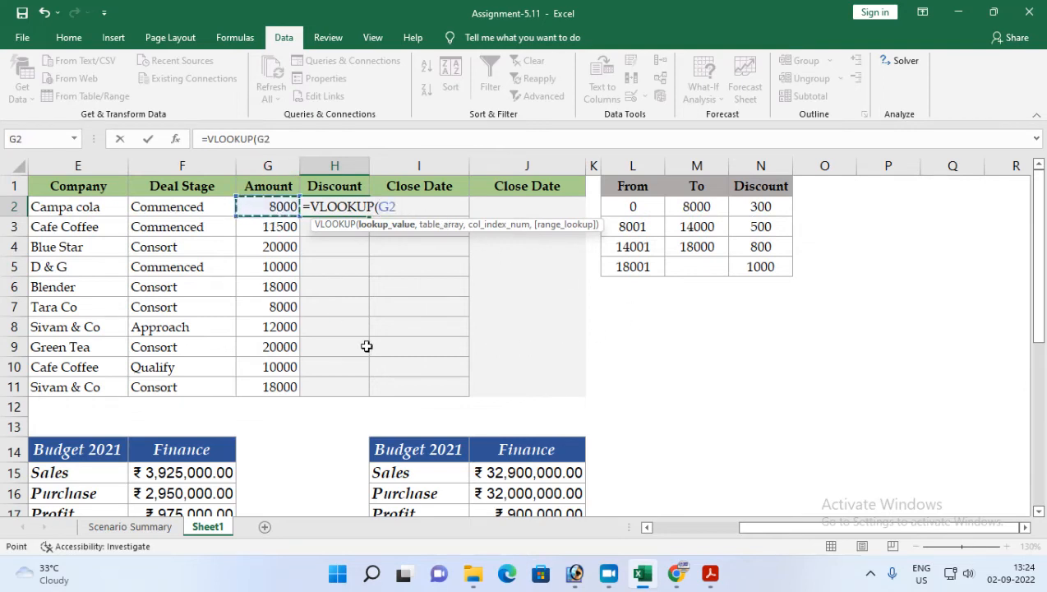
text(,)
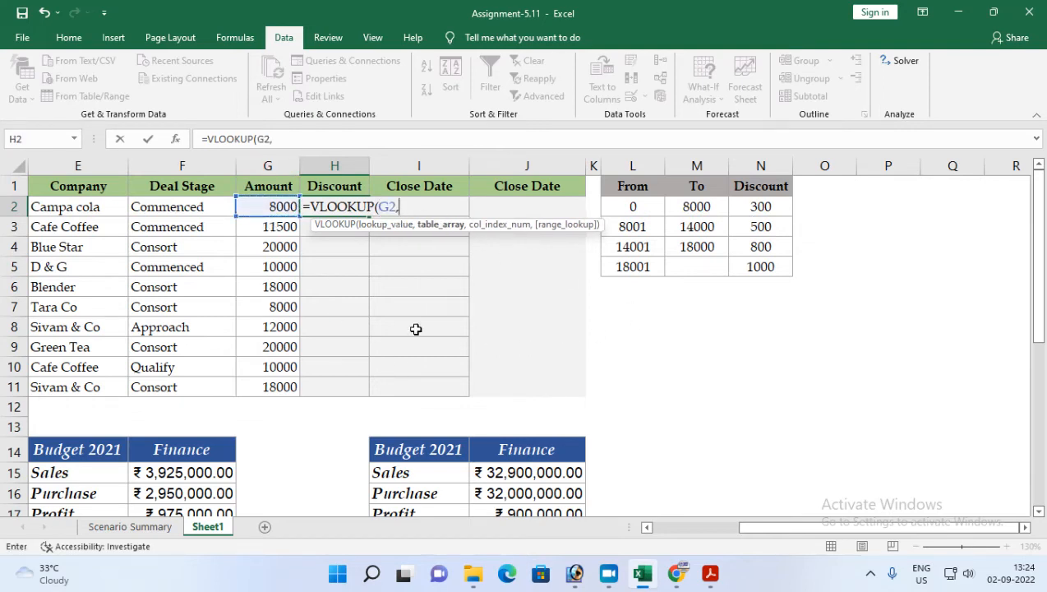
click(635, 192)
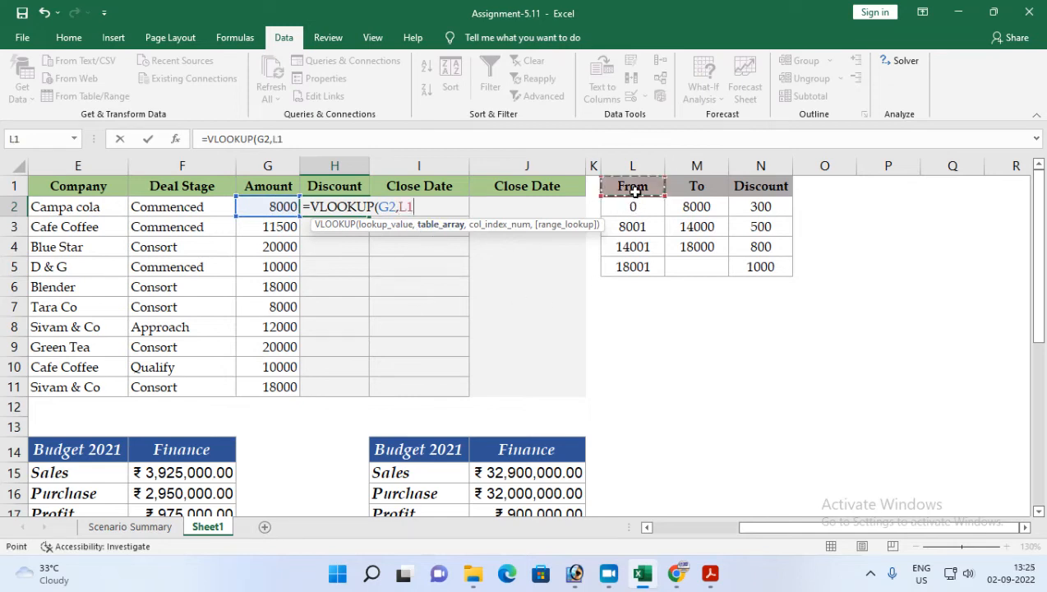
drag(633, 187, 750, 263)
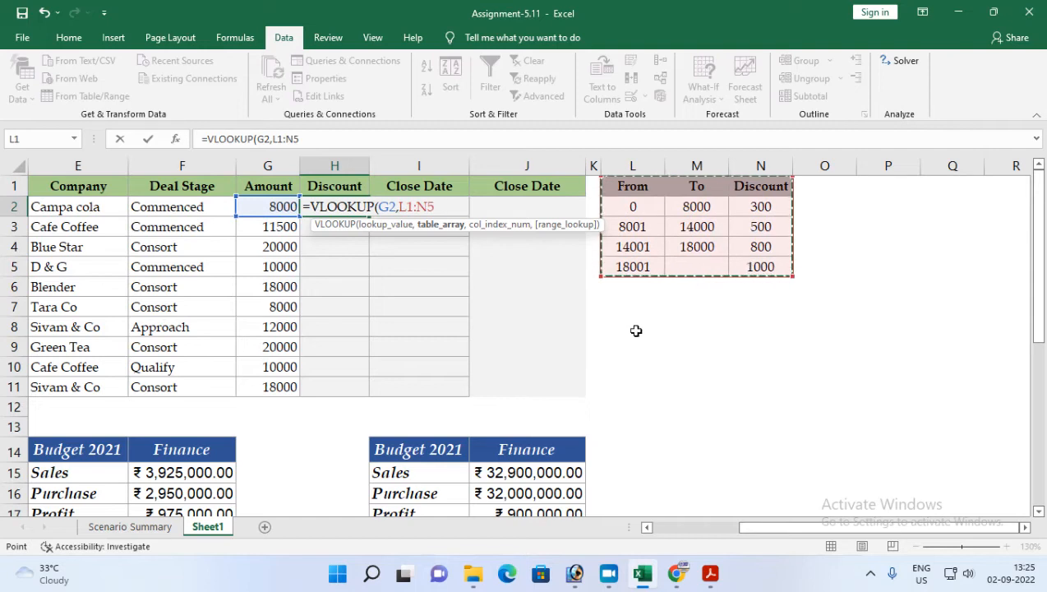
key(F4)
text(,)
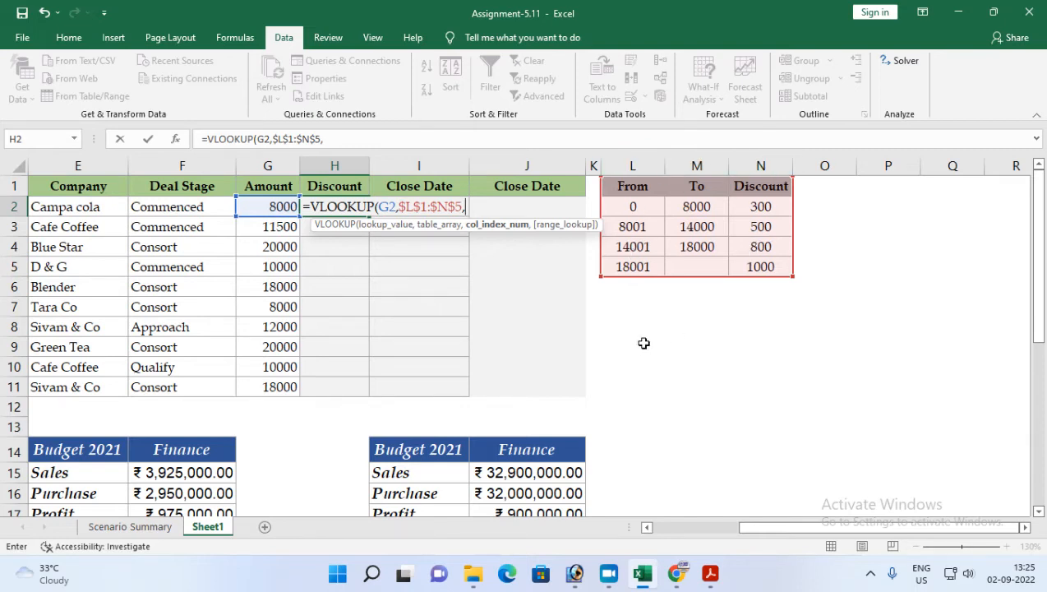
text(3,1)
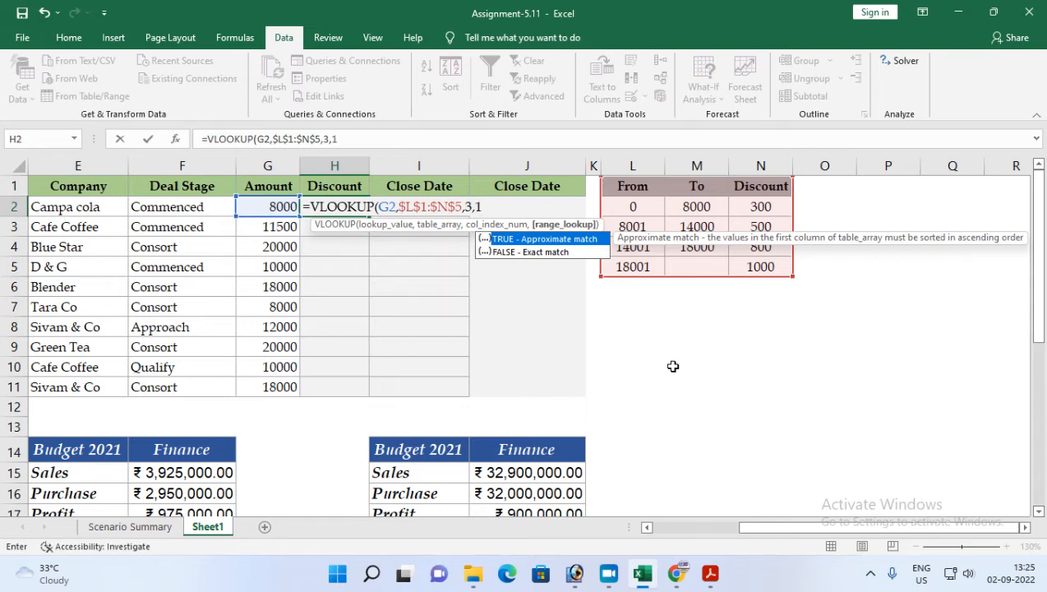
text())
key(Return)
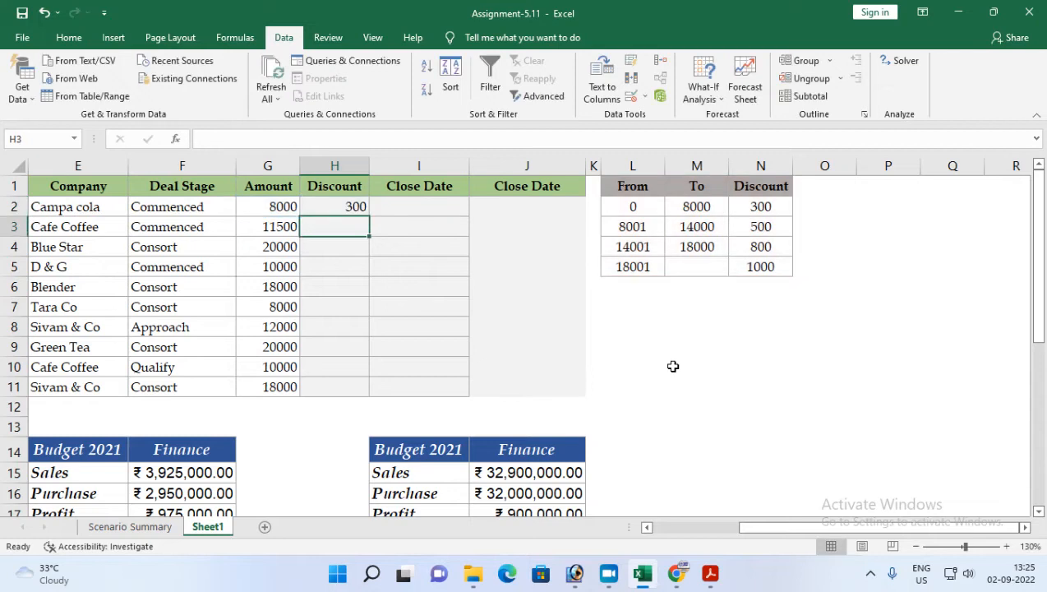
Step: Fill the discount formula from H2 down to H11
click(760, 207)
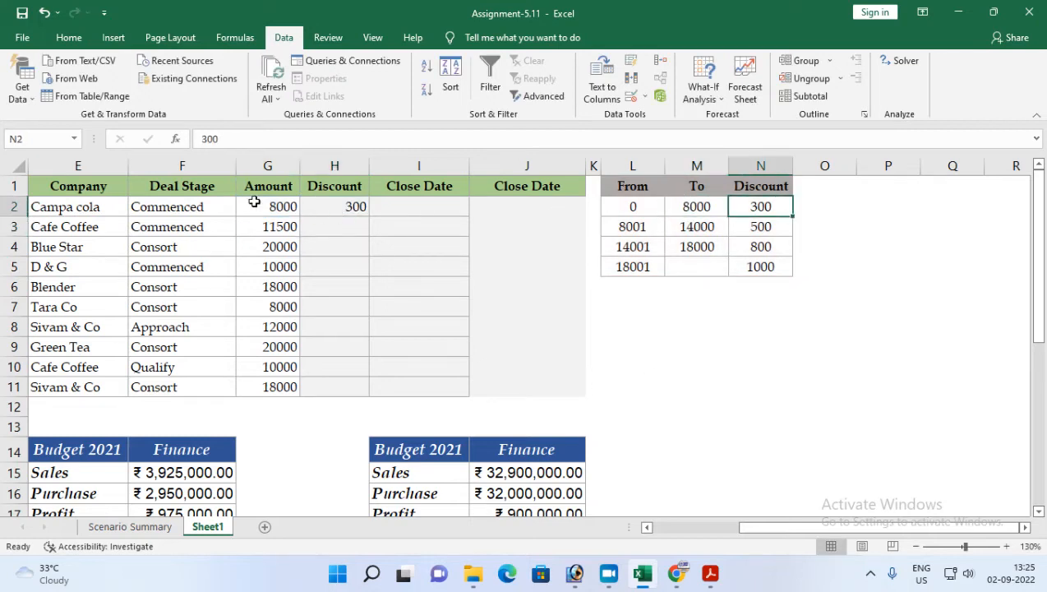
click(327, 205)
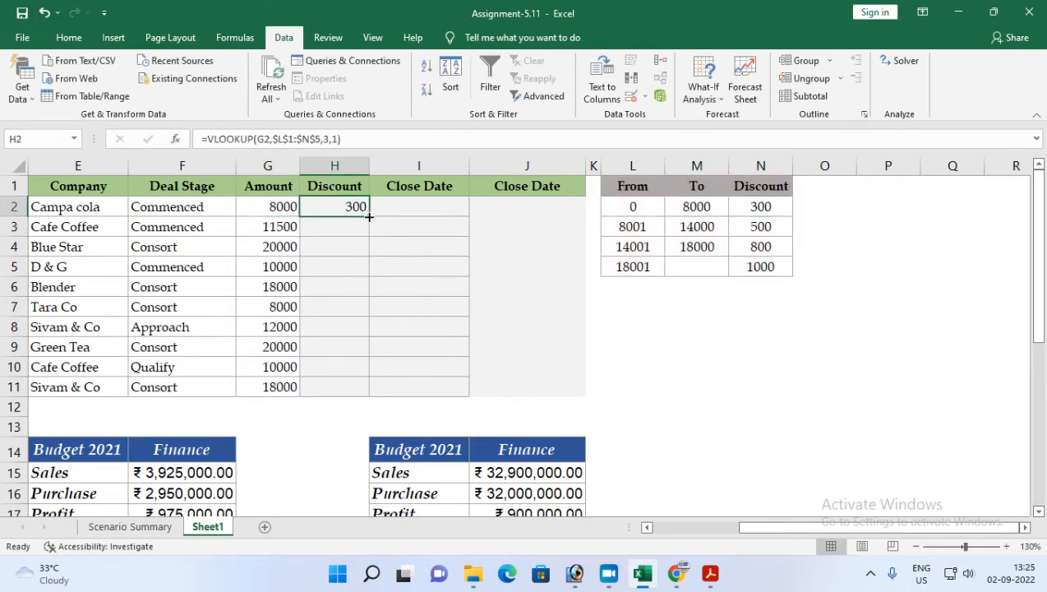
drag(370, 217, 369, 392)
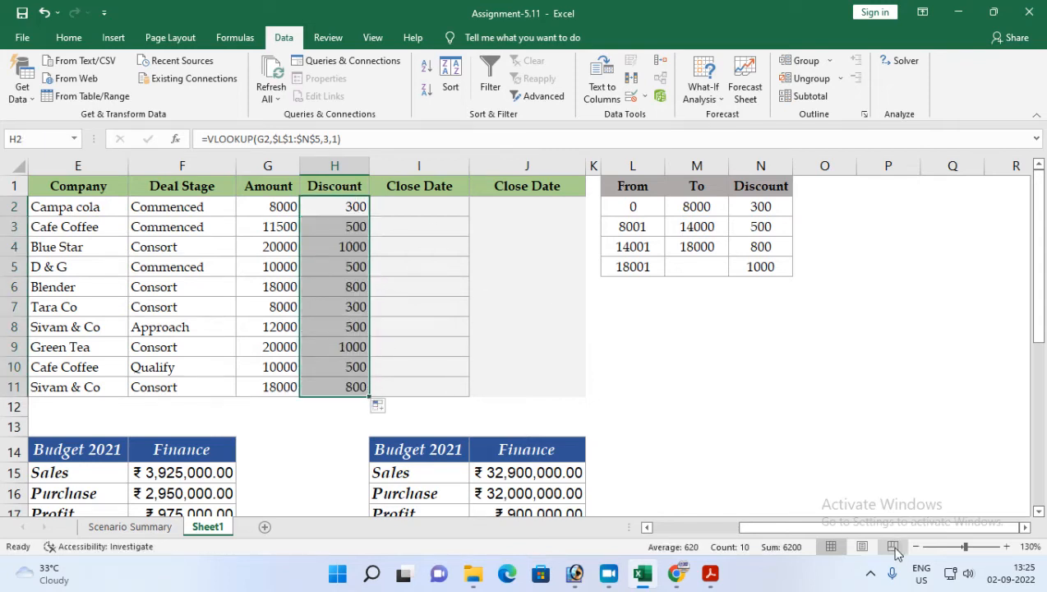
Step: Switch to the assignment PDF and read item 10 about calculating the close date
click(710, 573)
scroll(286, 429, down, 1)
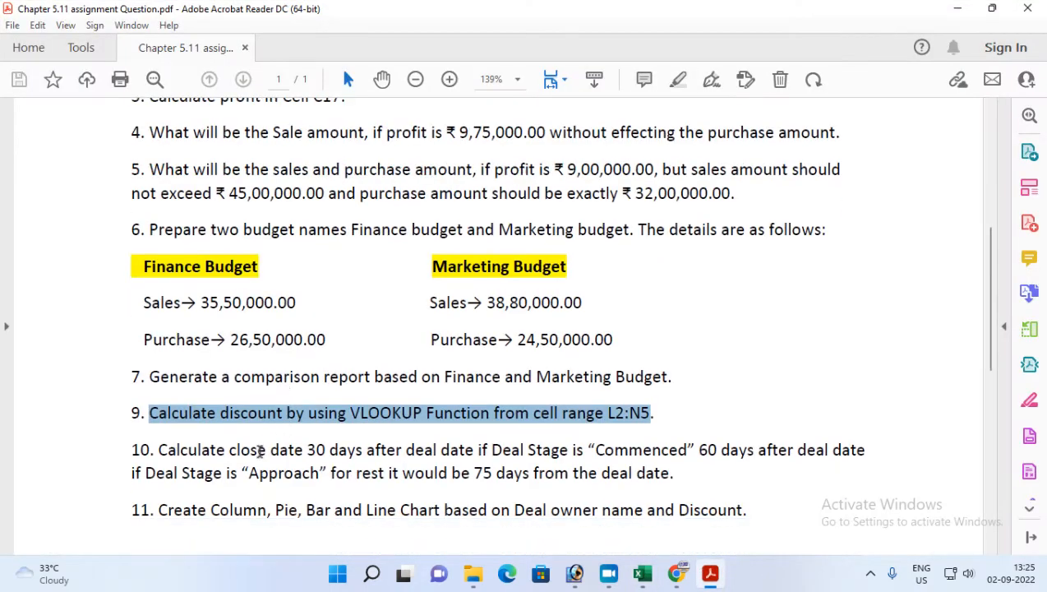
drag(158, 450, 349, 461)
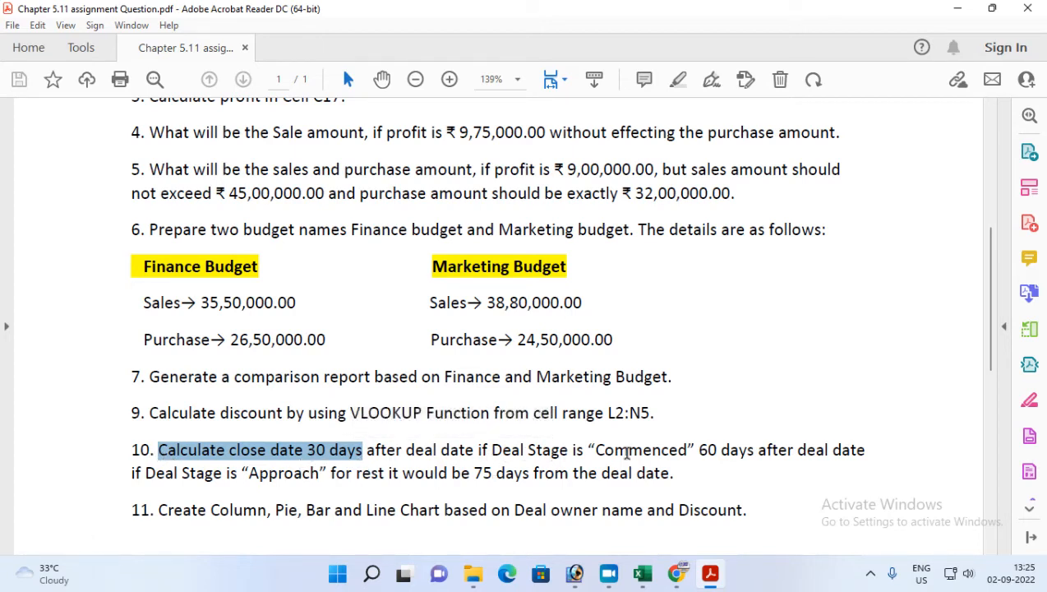
Step: Examine the Deal Stage entries and the Deal Date column of the deals table
click(710, 573)
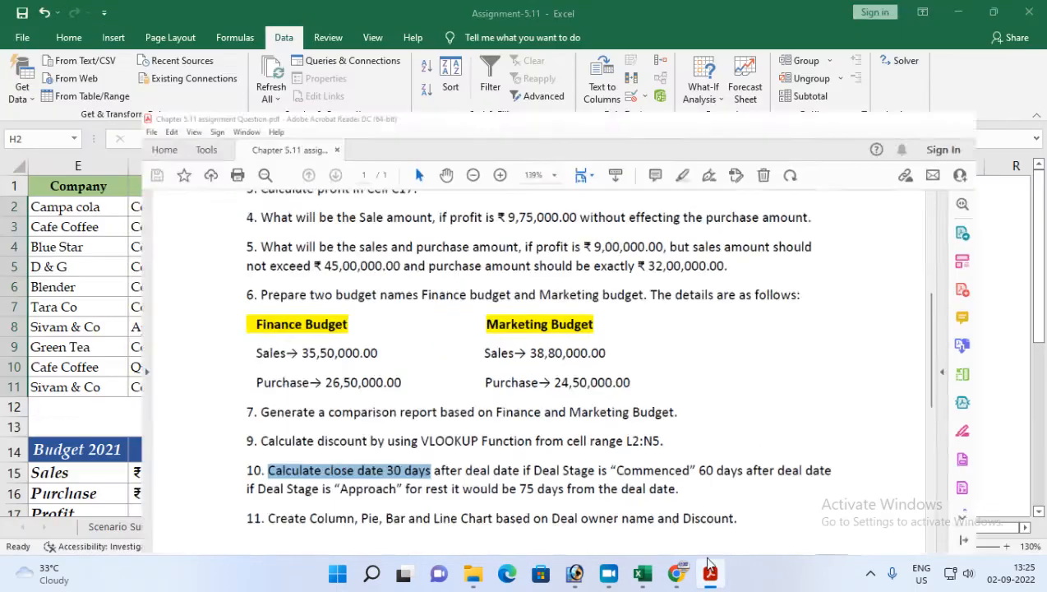
click(179, 166)
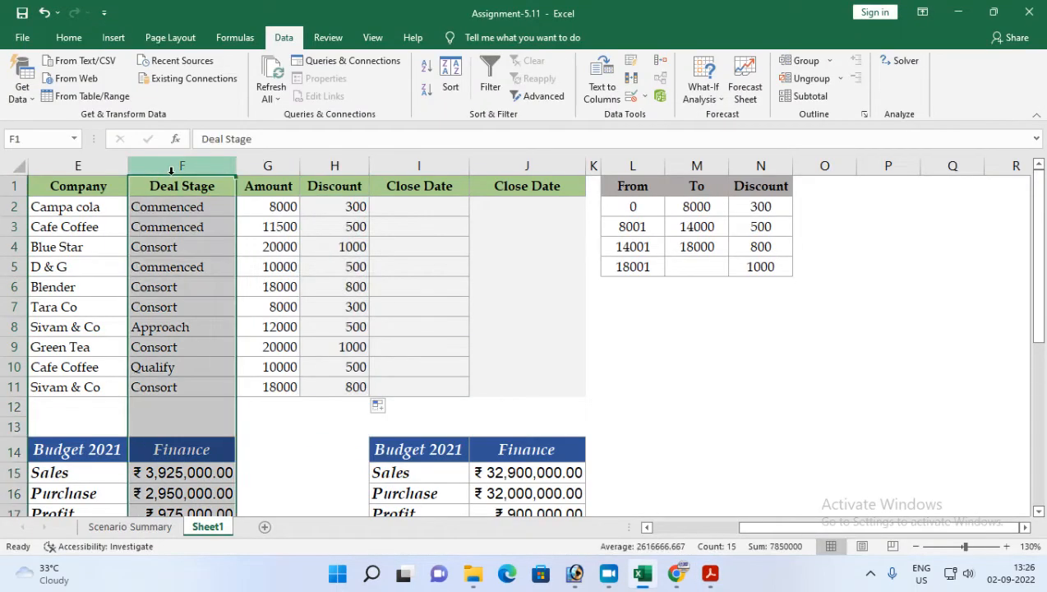
click(169, 191)
click(165, 214)
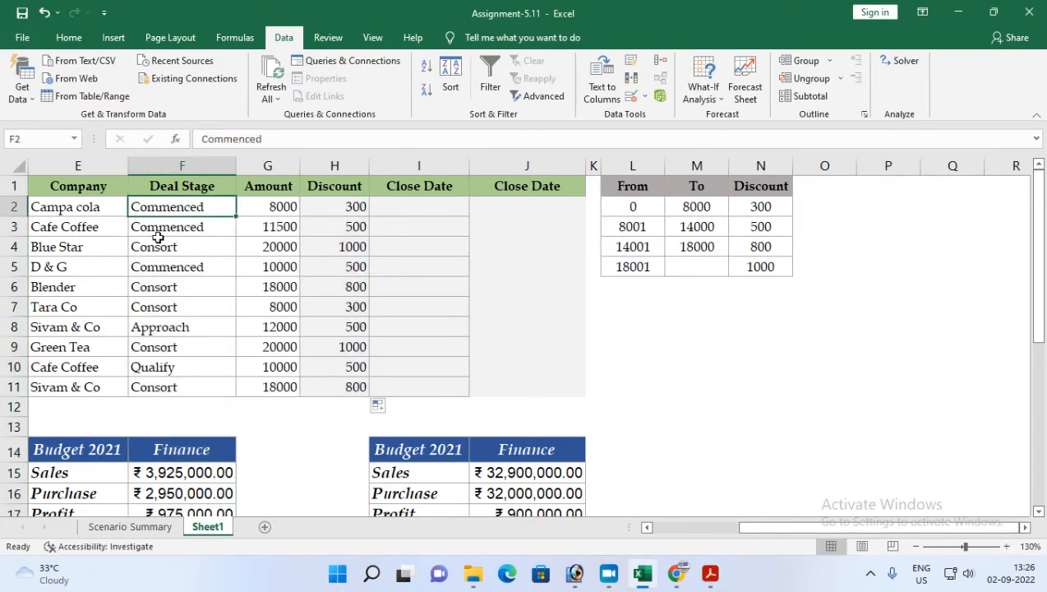
click(154, 245)
click(158, 327)
click(145, 372)
drag(746, 528, 701, 527)
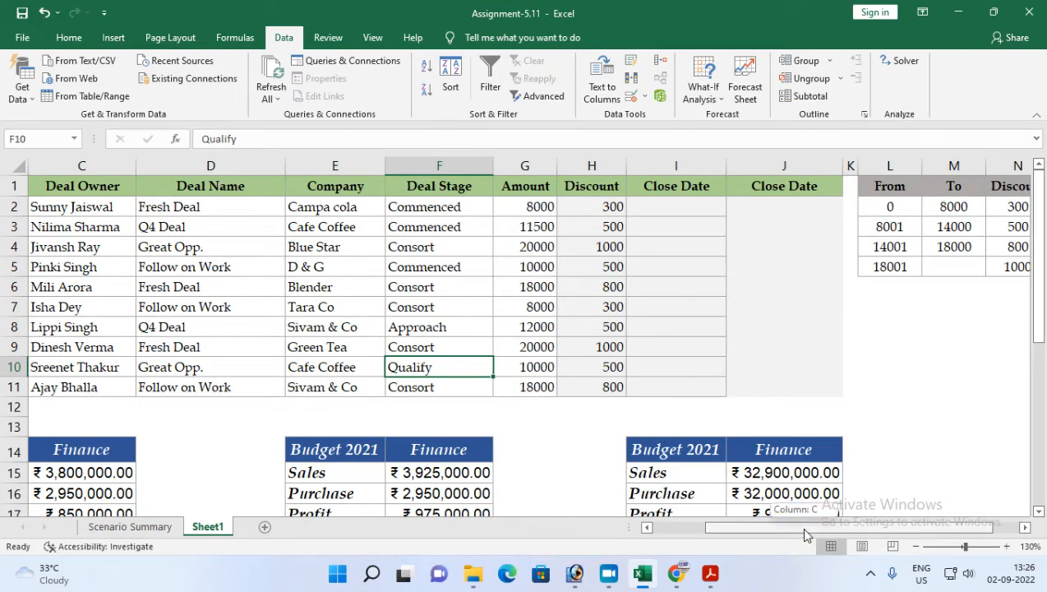
drag(799, 526, 748, 526)
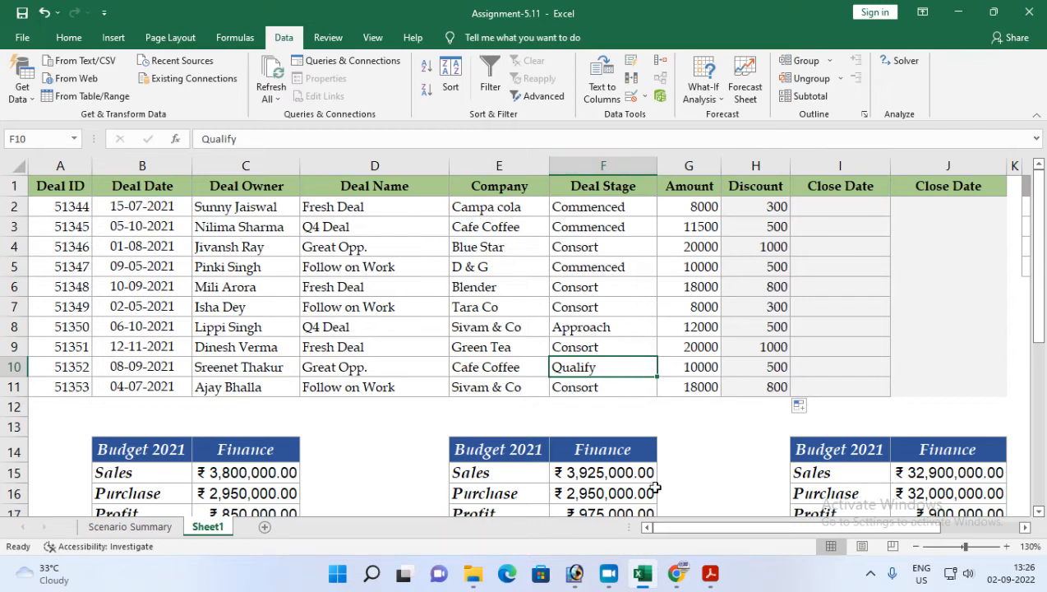
Step: Compare item 10's close-date conditions for Commenced and Approach stages in the PDF with the deal dates in the sheet
click(710, 572)
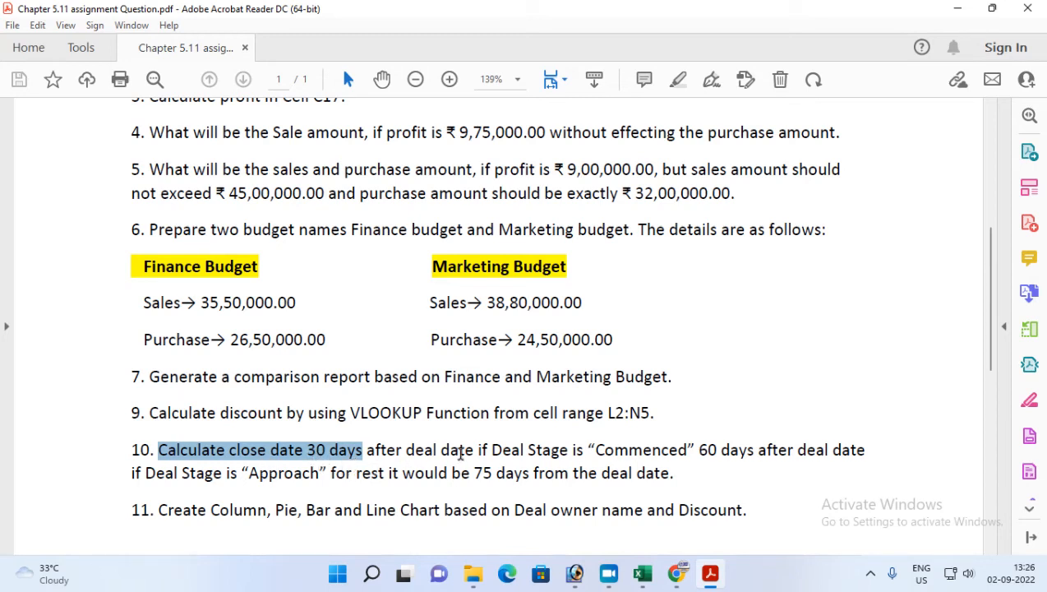
click(642, 572)
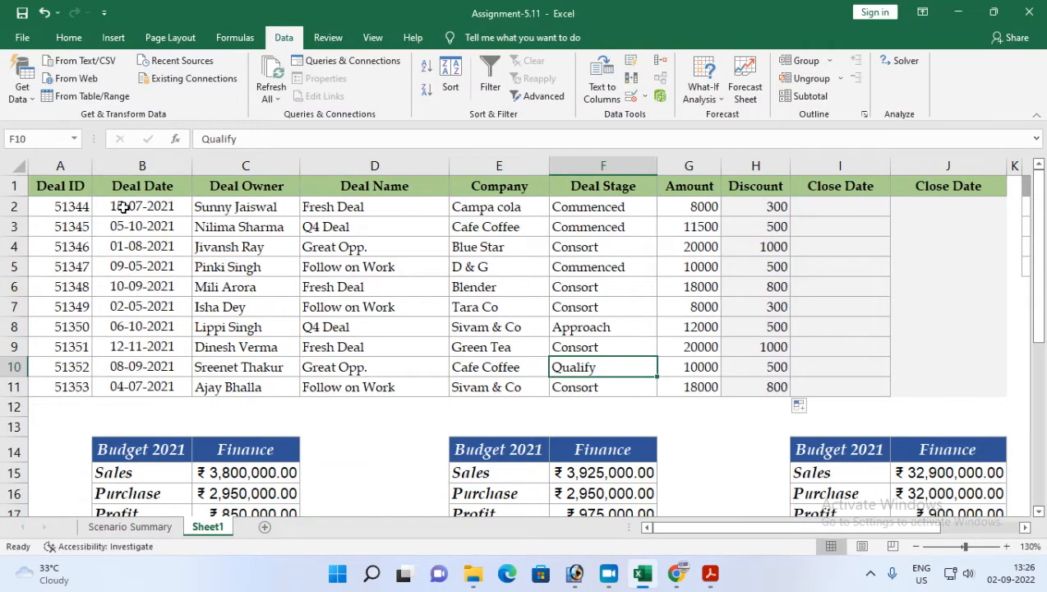
click(123, 207)
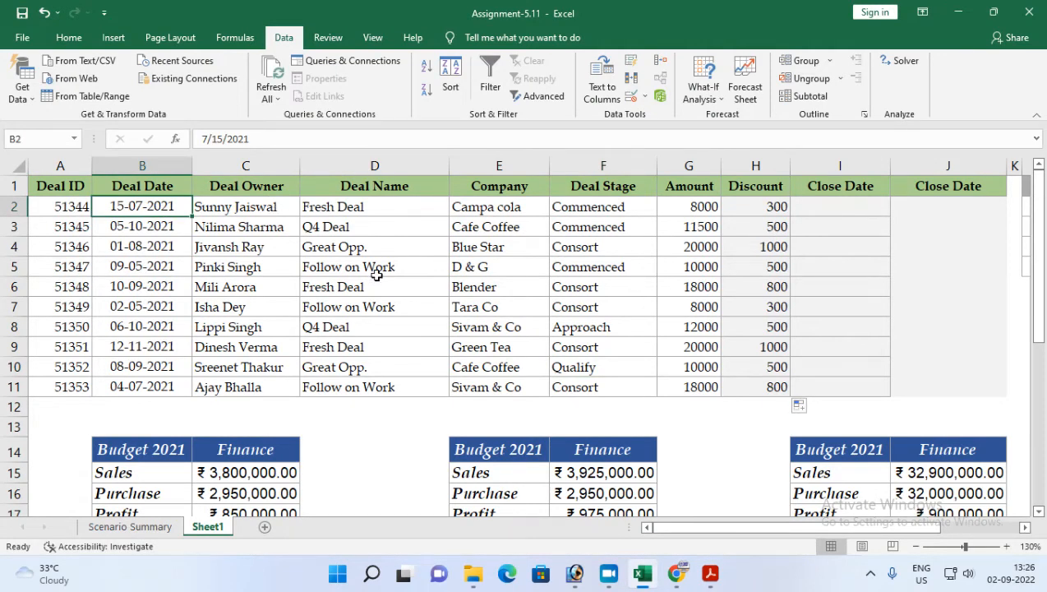
click(822, 205)
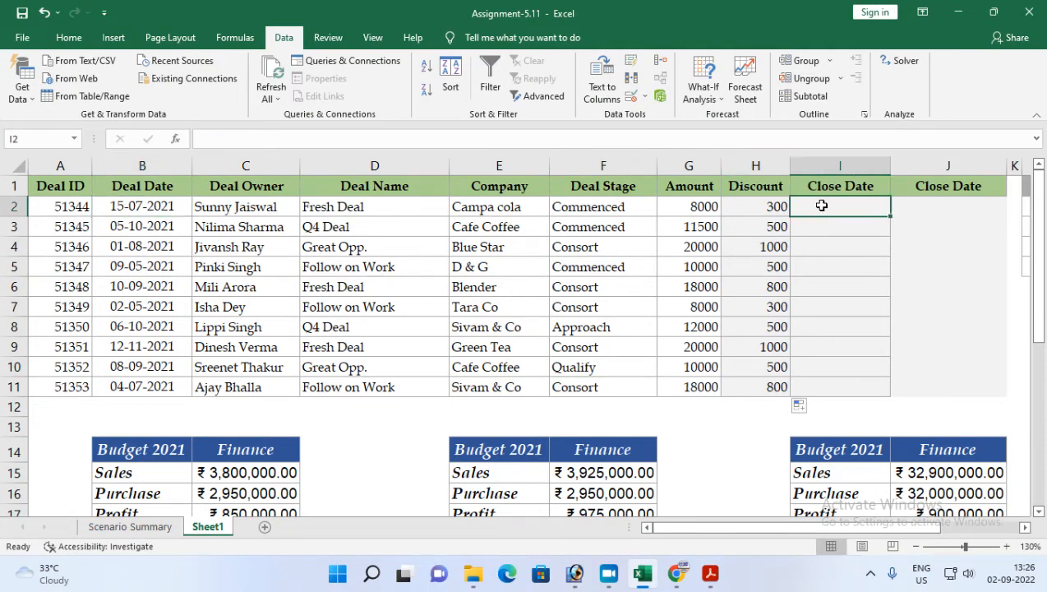
click(710, 573)
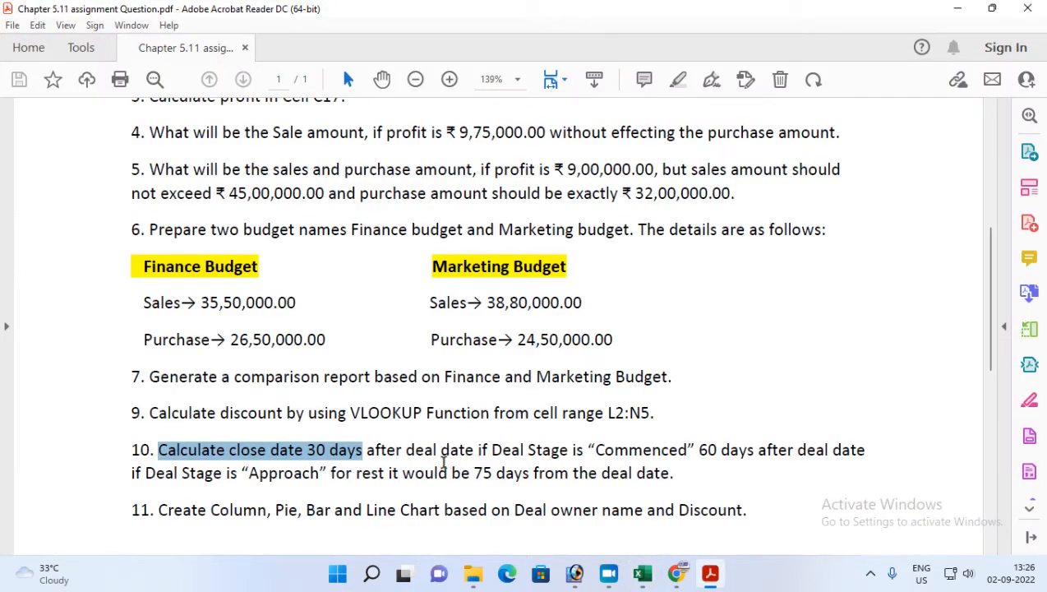
drag(594, 453, 690, 458)
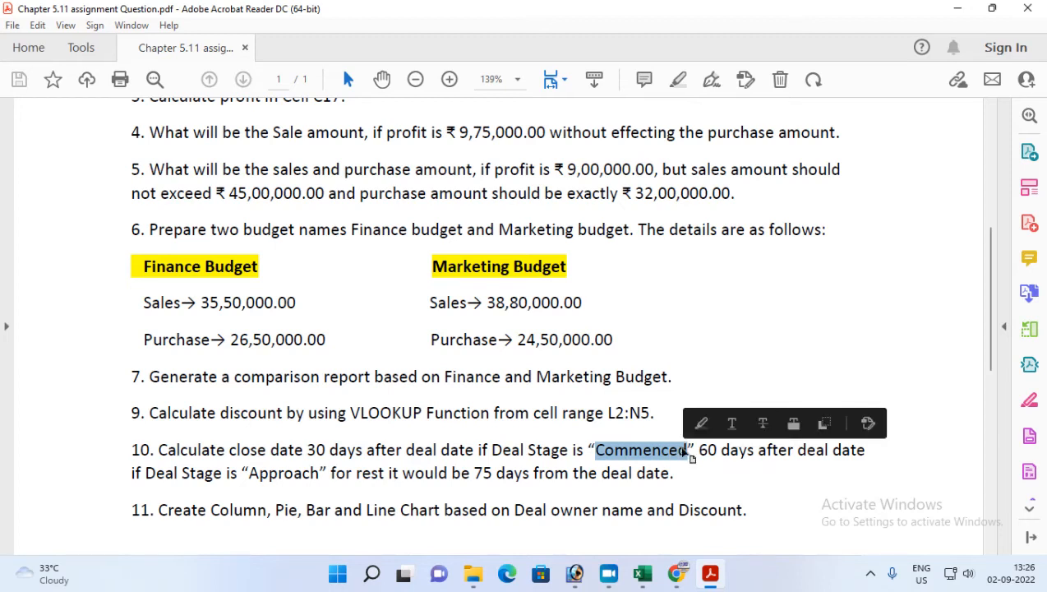
drag(249, 474, 325, 475)
click(703, 451)
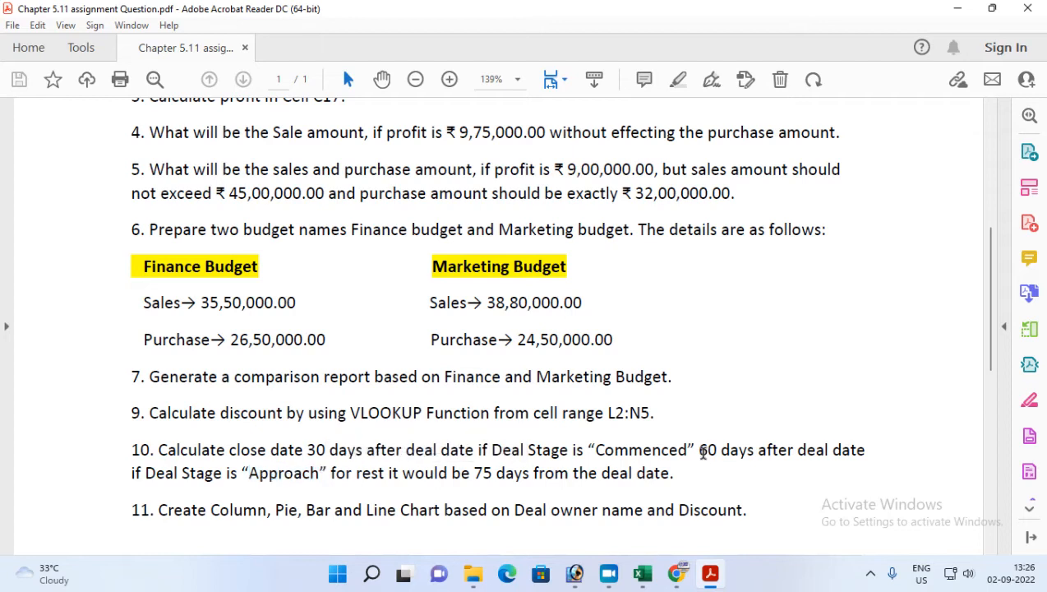
double_click(710, 451)
drag(473, 475, 640, 472)
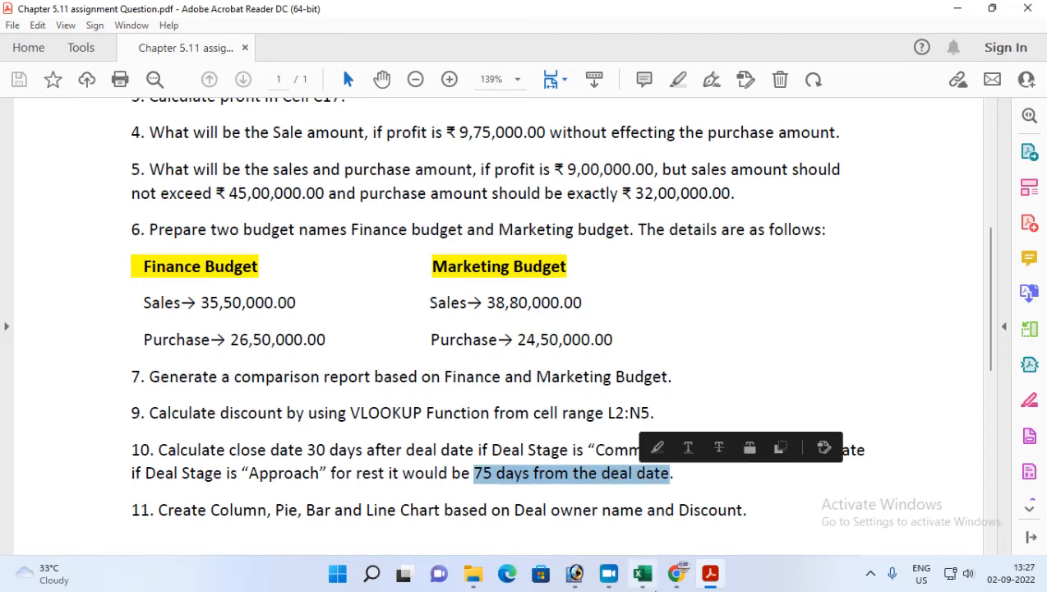
click(708, 579)
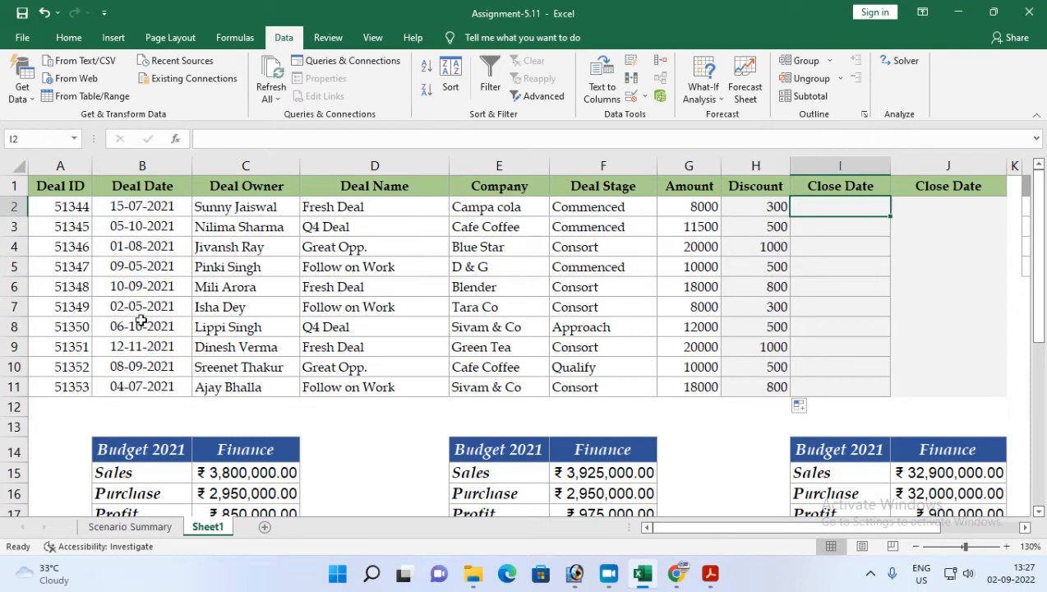
Step: Start an IF formula in cell I2 that tests whether the Deal Stage in F2 equals "Commenced"
click(113, 211)
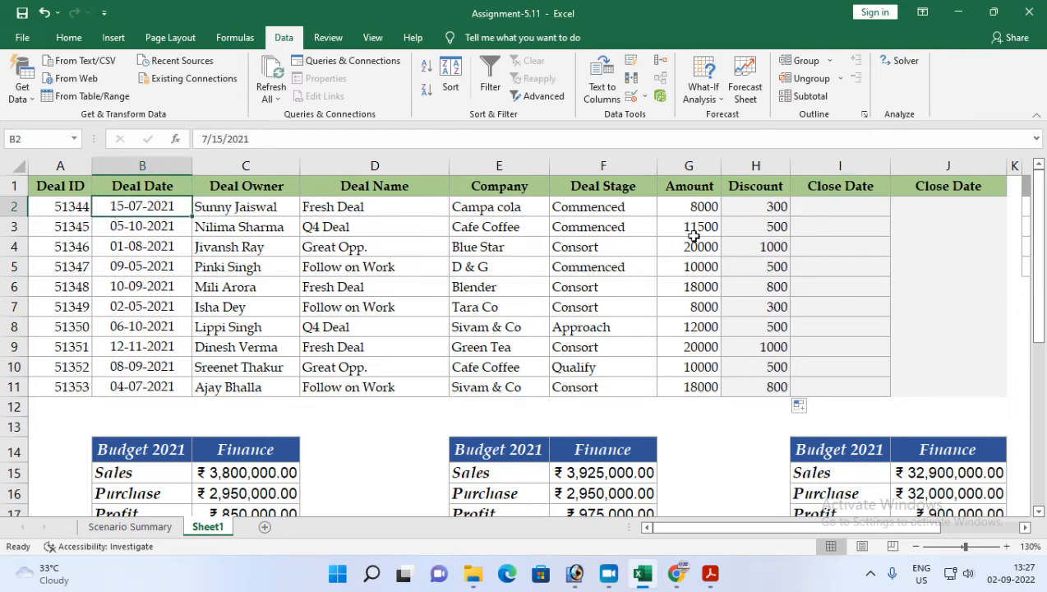
click(825, 209)
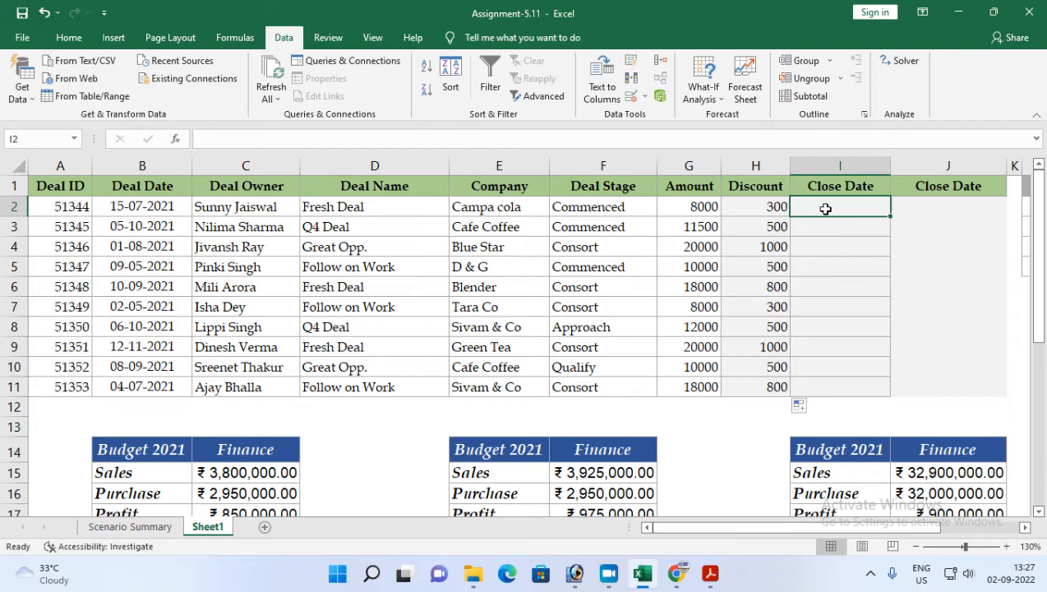
click(710, 573)
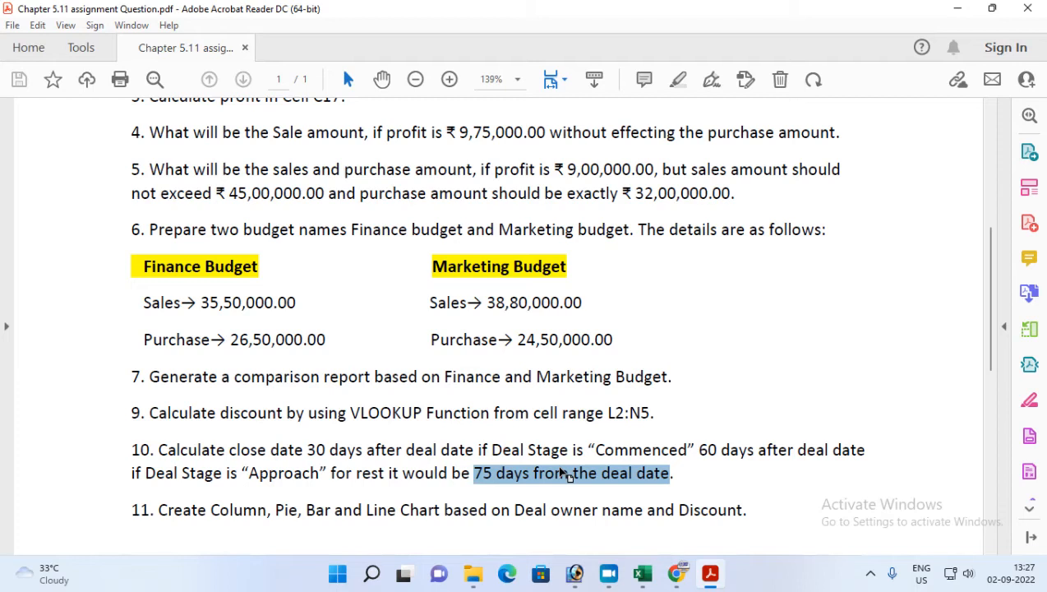
click(704, 574)
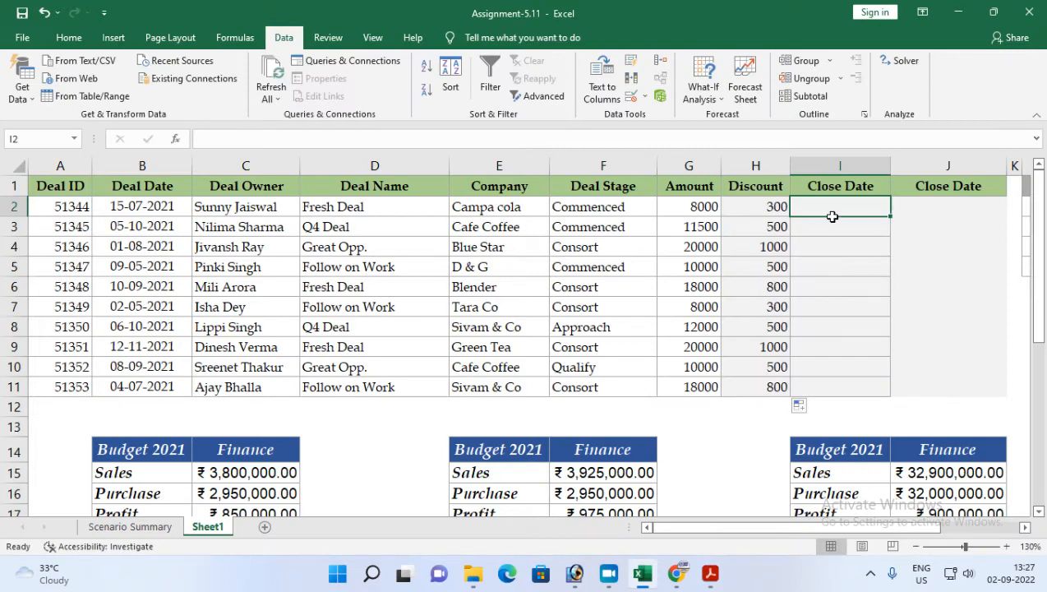
text(=if)
key(Tab)
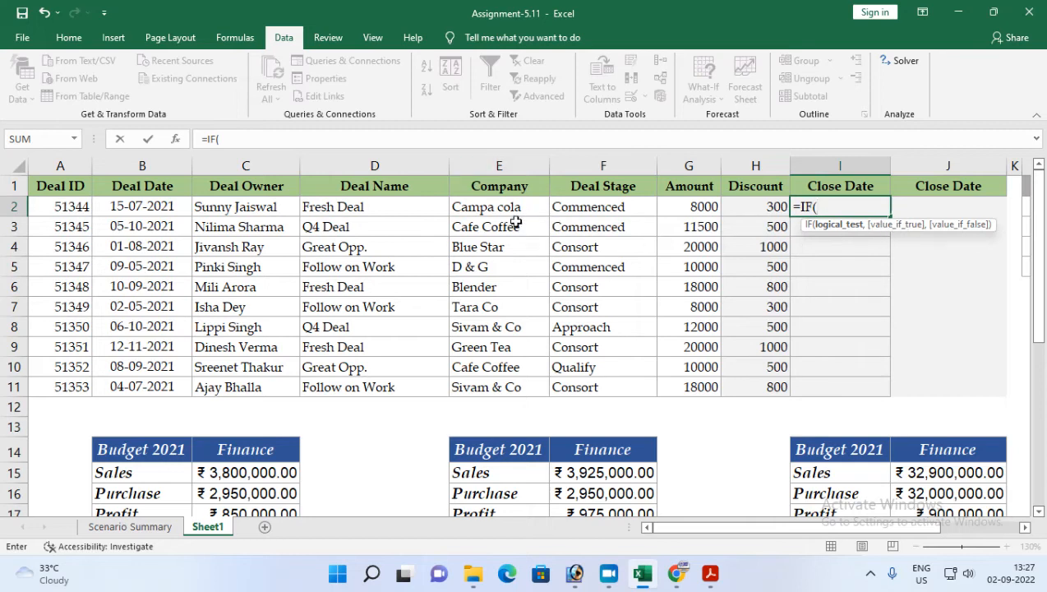
click(583, 210)
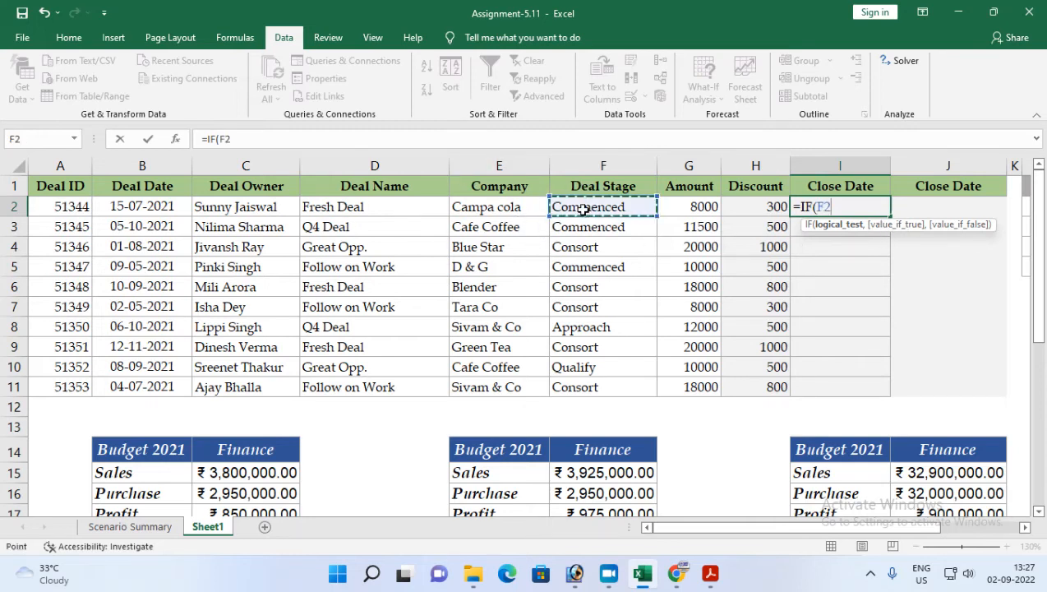
mouse_move(647, 582)
text(=)
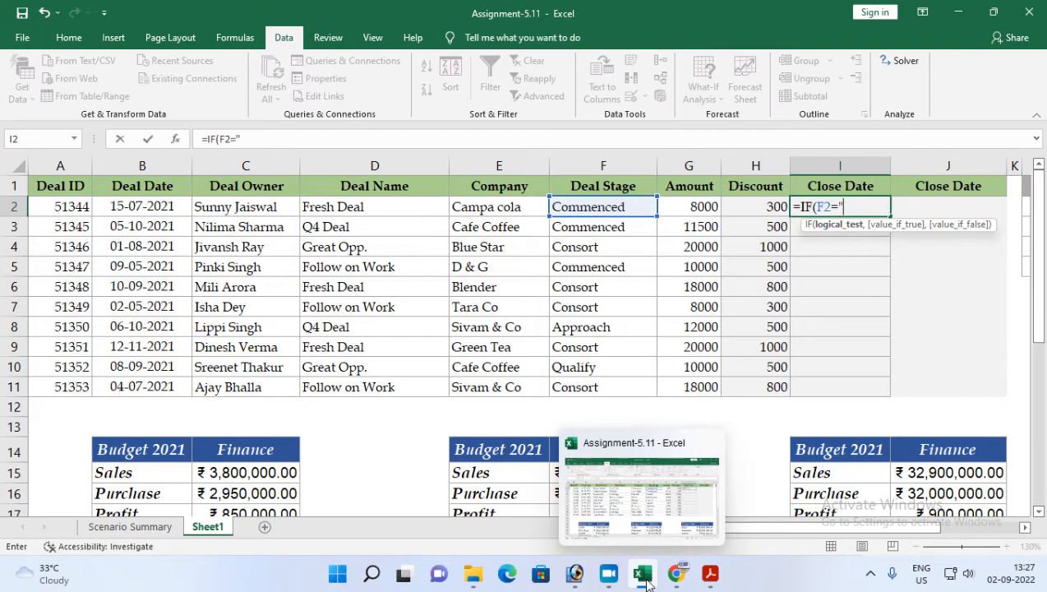
text("Commenced")
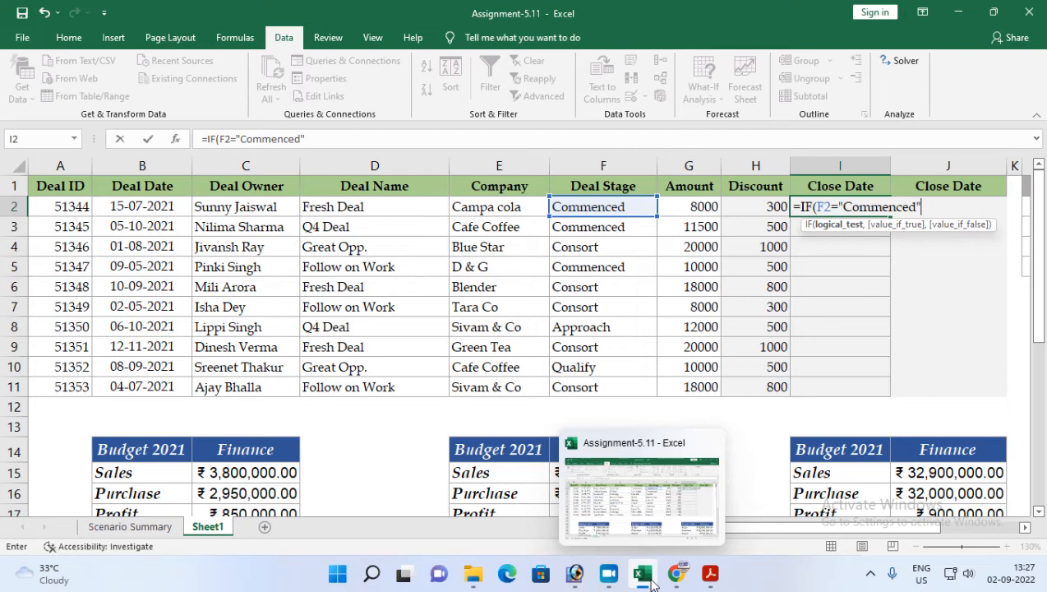
text(,)
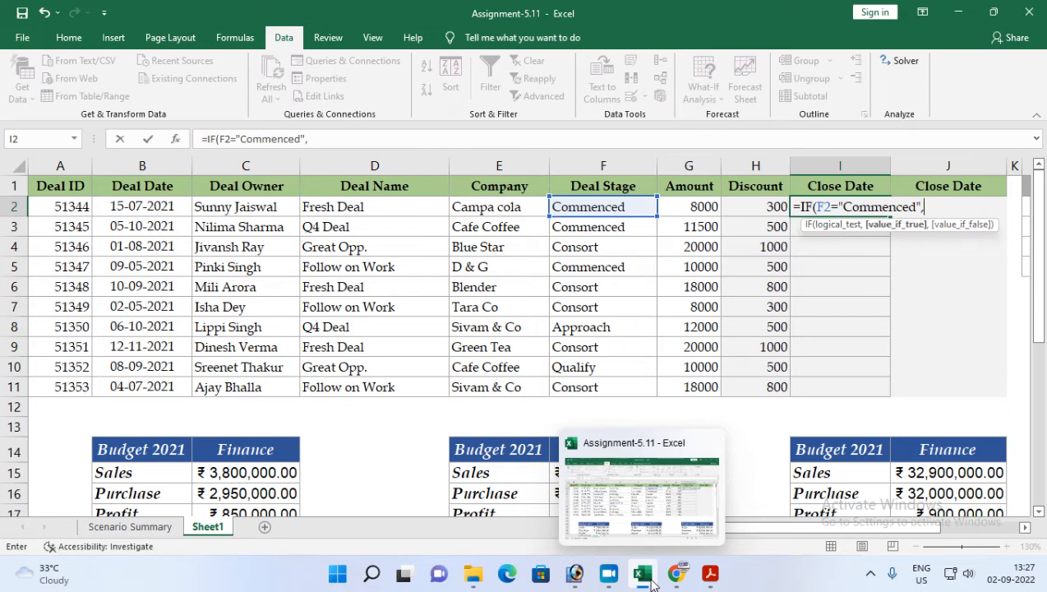
Step: Make the Commenced case return the deal date B2+30 and open a nested IF for the other stages
click(710, 573)
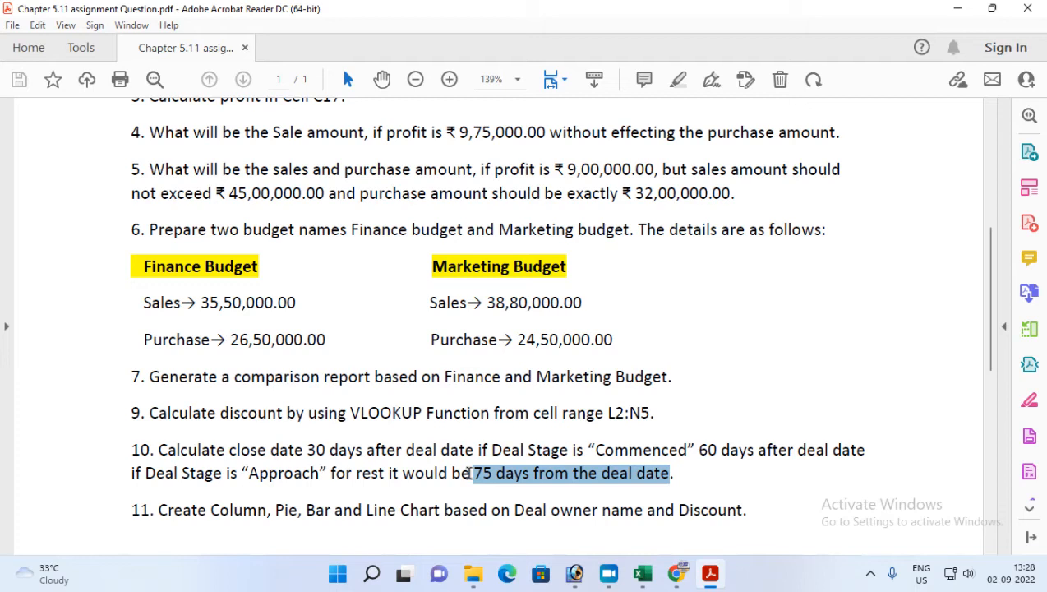
click(701, 574)
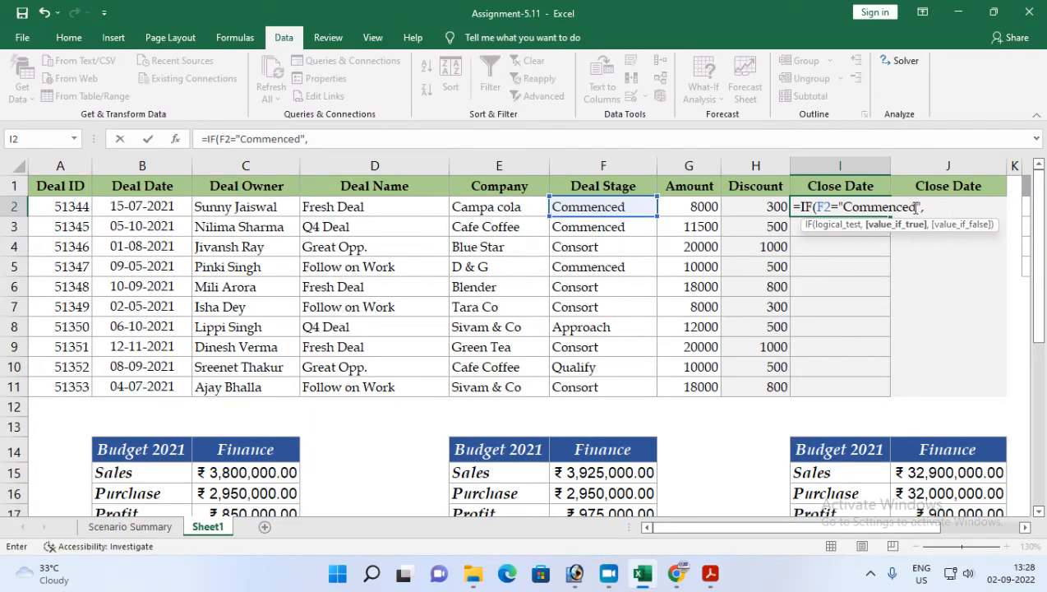
click(123, 204)
text(+30)
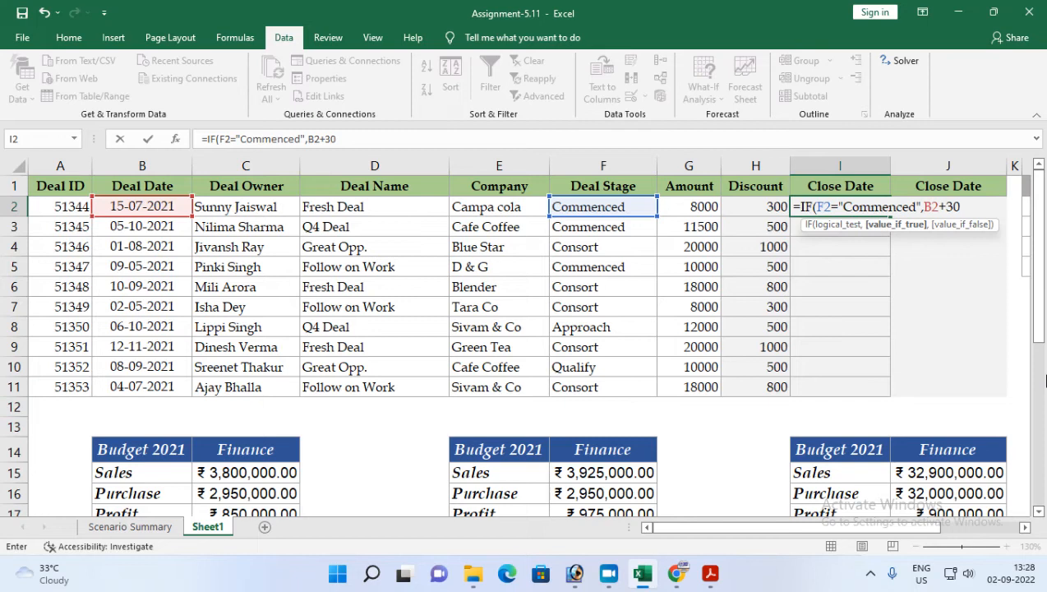
text(,)
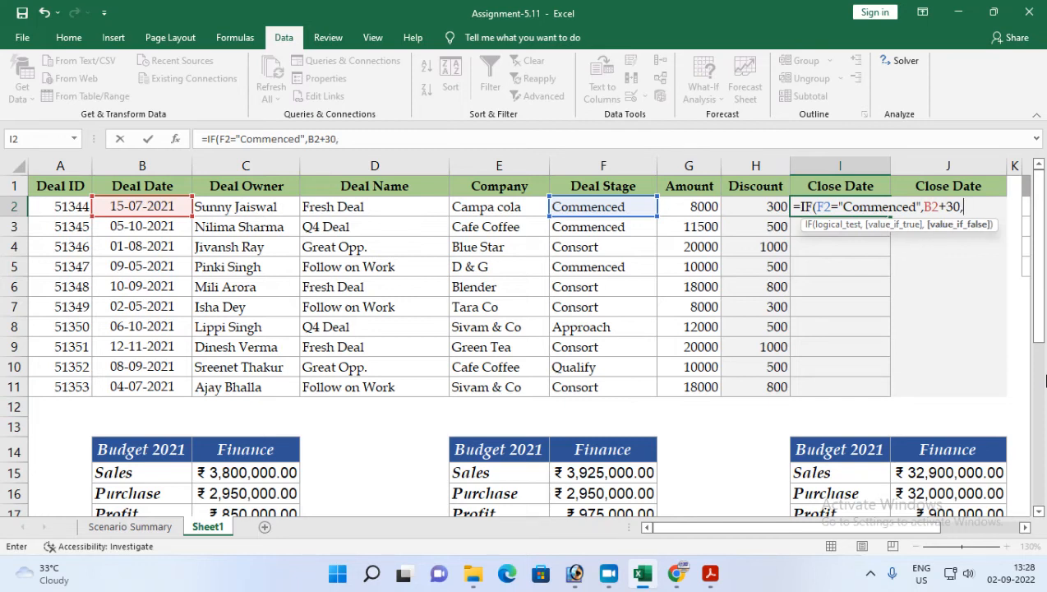
text(if)
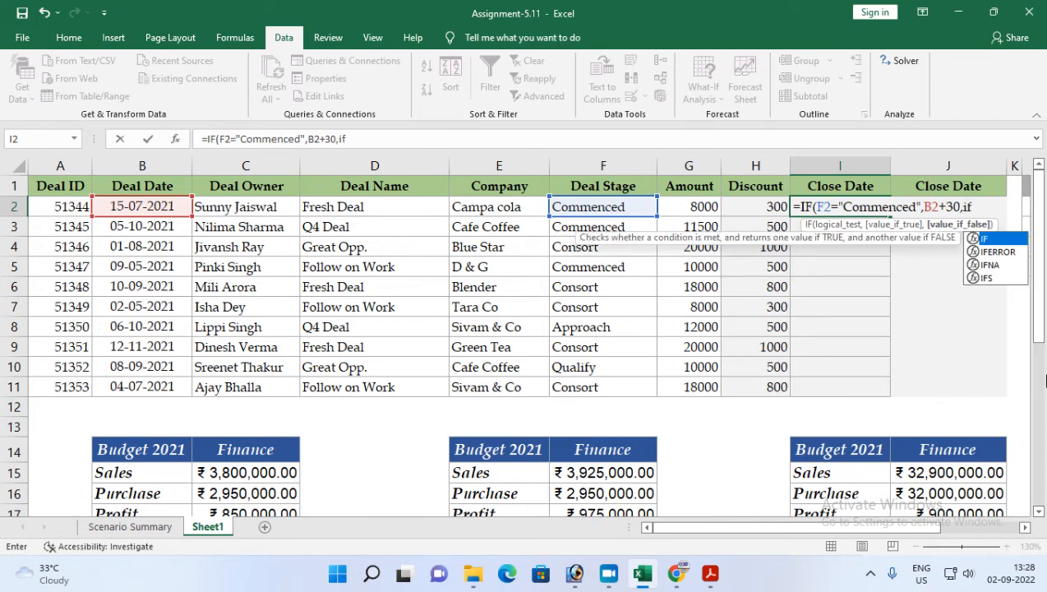
key(Tab)
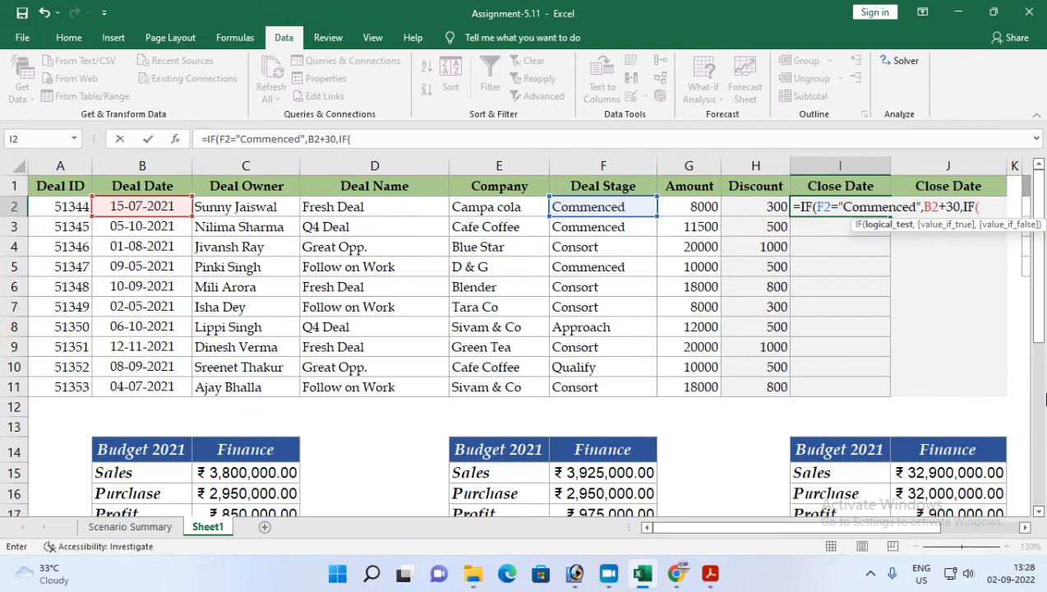
Step: Add the nested test F2="Approach" returning B2+60 as the close date
click(1024, 527)
click(1024, 526)
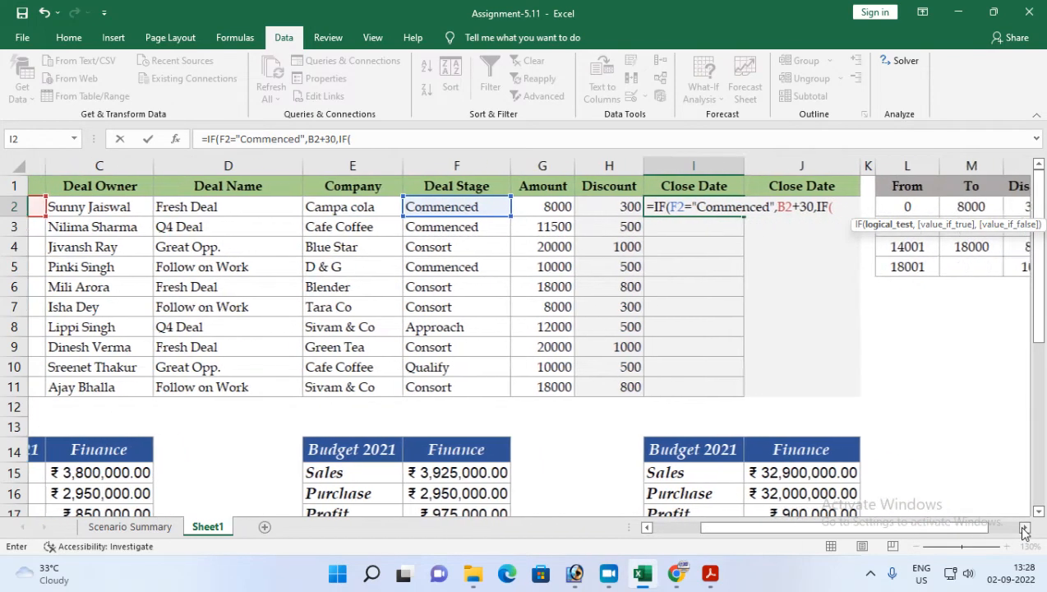
click(1024, 527)
click(1024, 526)
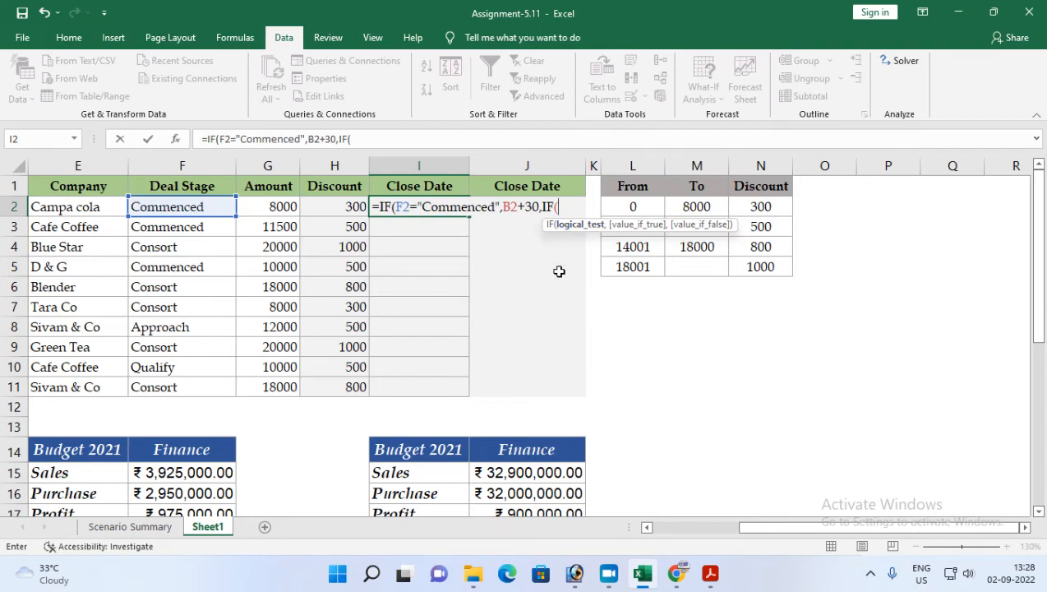
click(169, 205)
text(=)
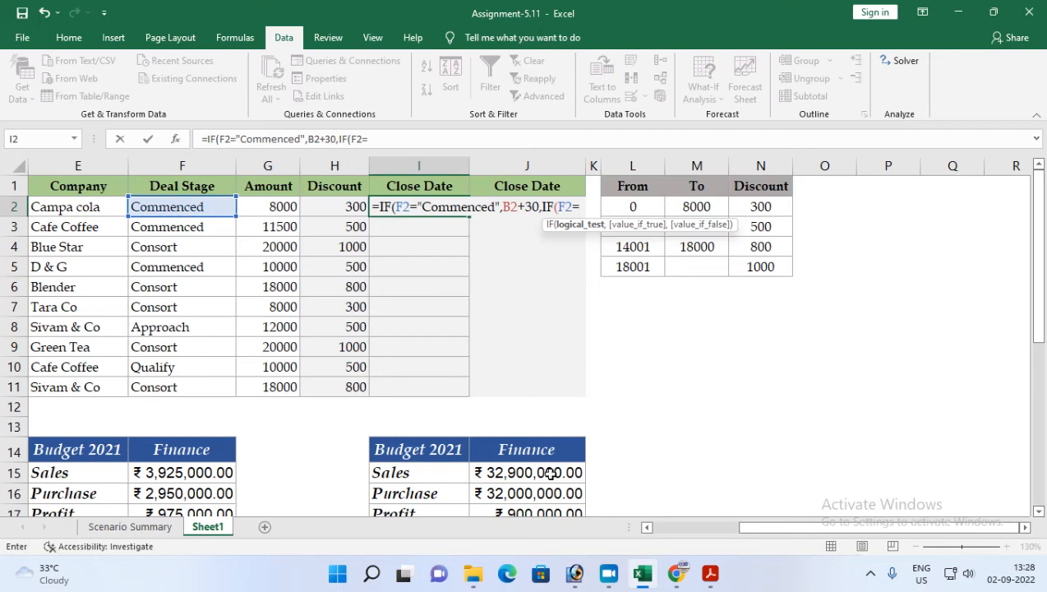
click(712, 575)
drag(248, 472, 320, 473)
click(711, 575)
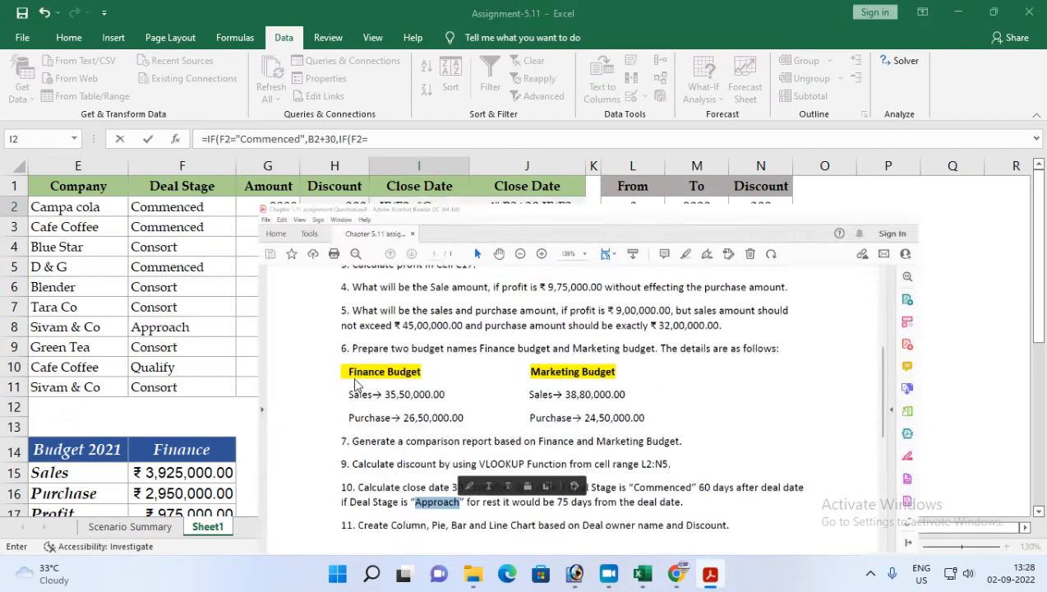
text("Approach",)
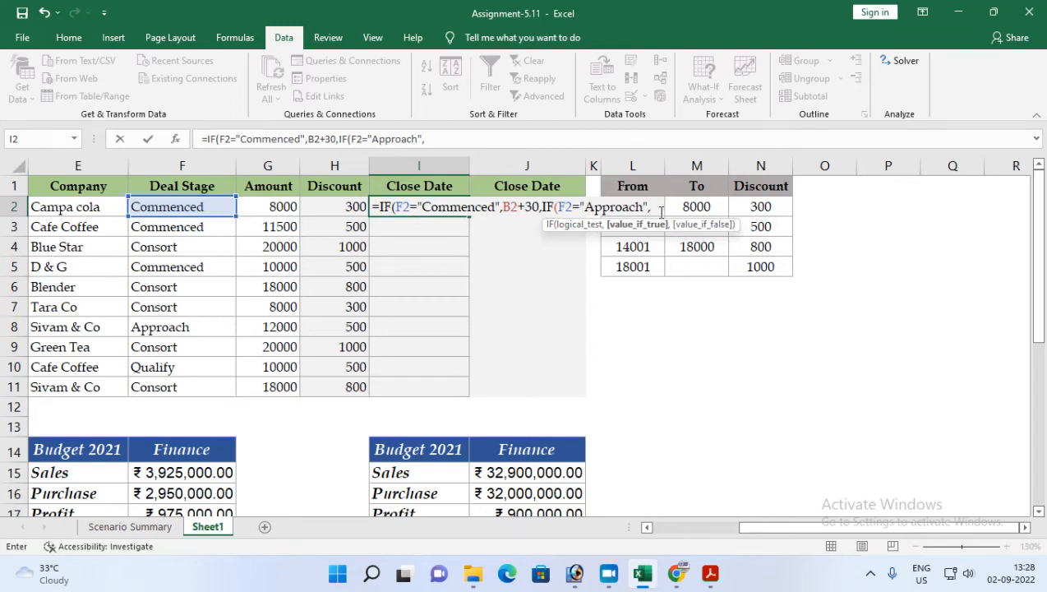
drag(867, 531, 576, 501)
click(175, 206)
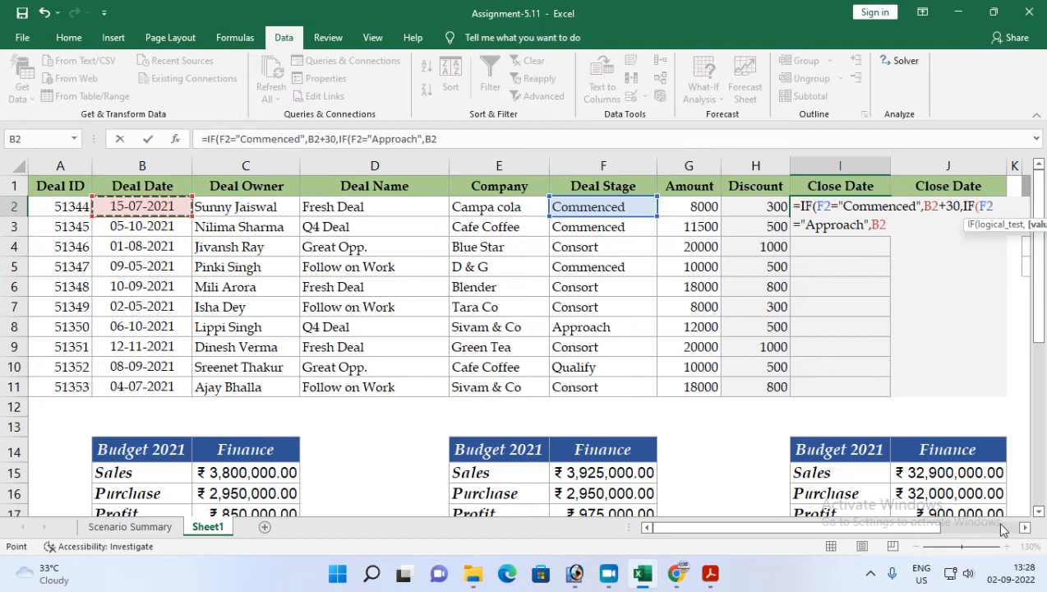
scroll(1019, 530, right, 6)
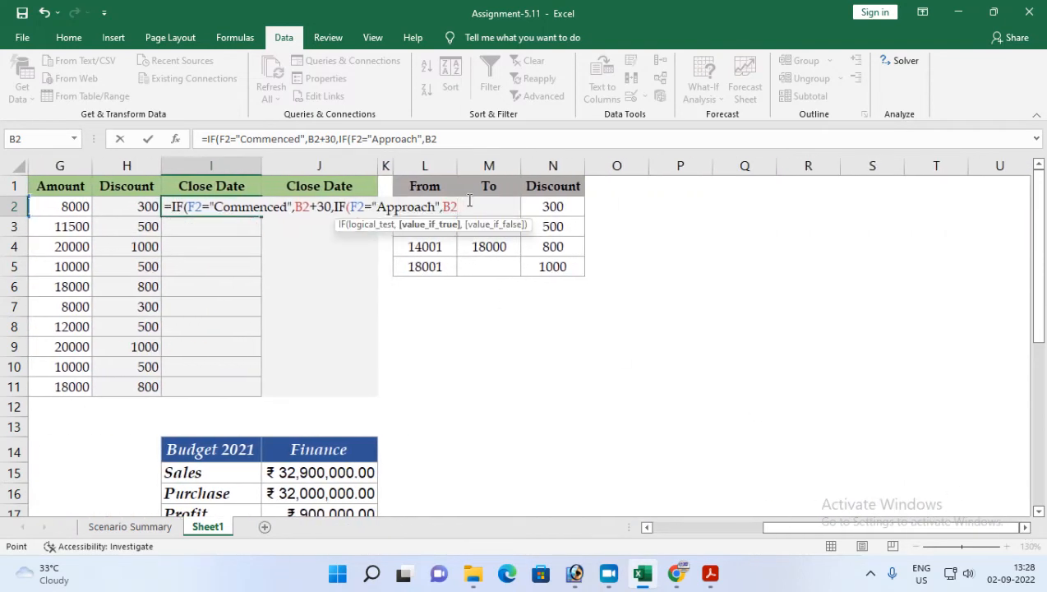
text(+60,)
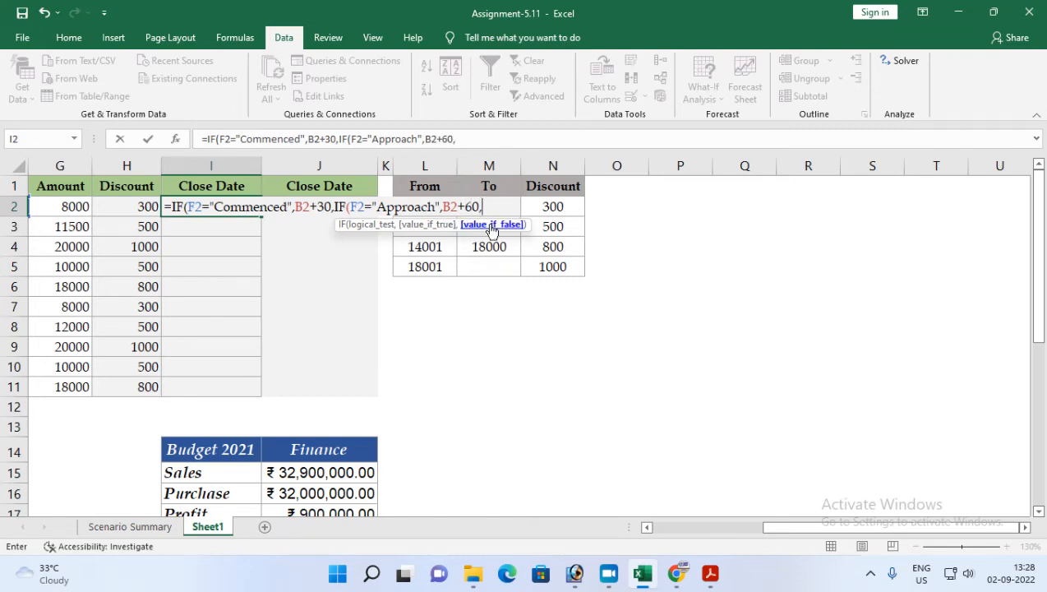
Step: Finish the formula with B2+75 for all other stages, close both IFs, and enter it
click(710, 573)
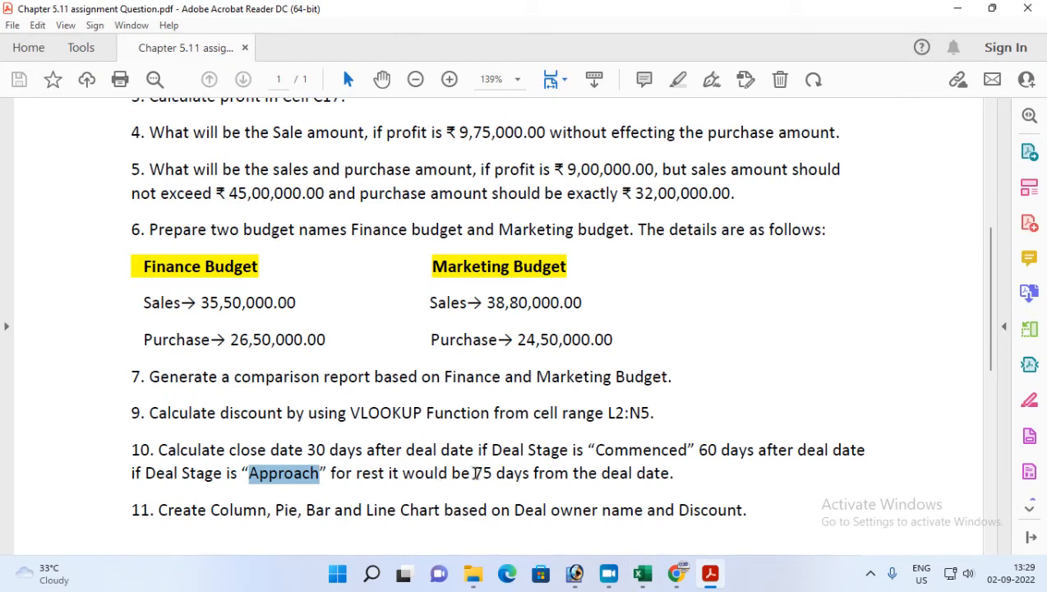
drag(475, 473, 494, 474)
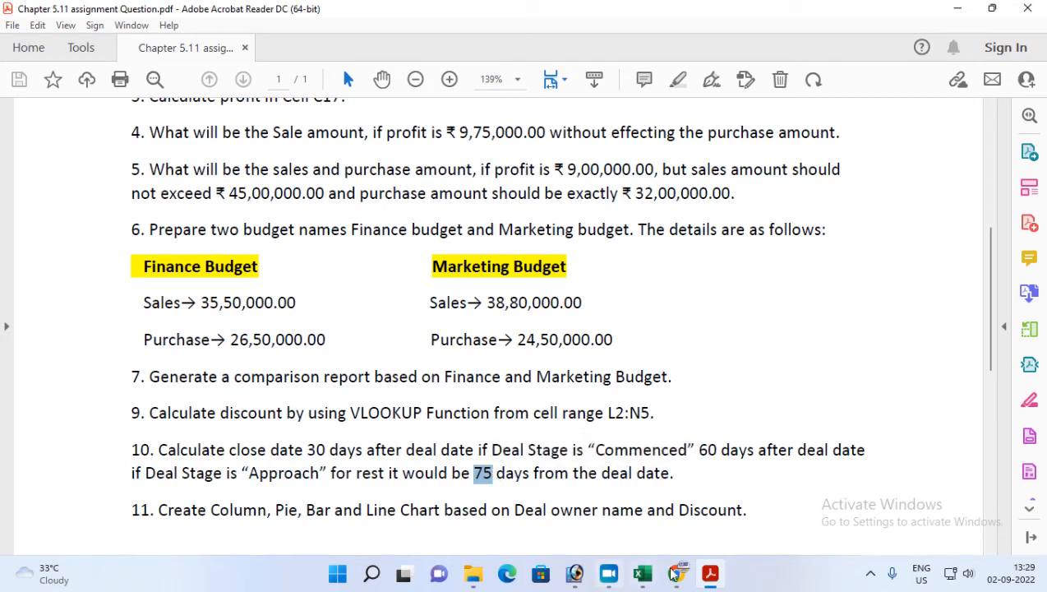
click(710, 573)
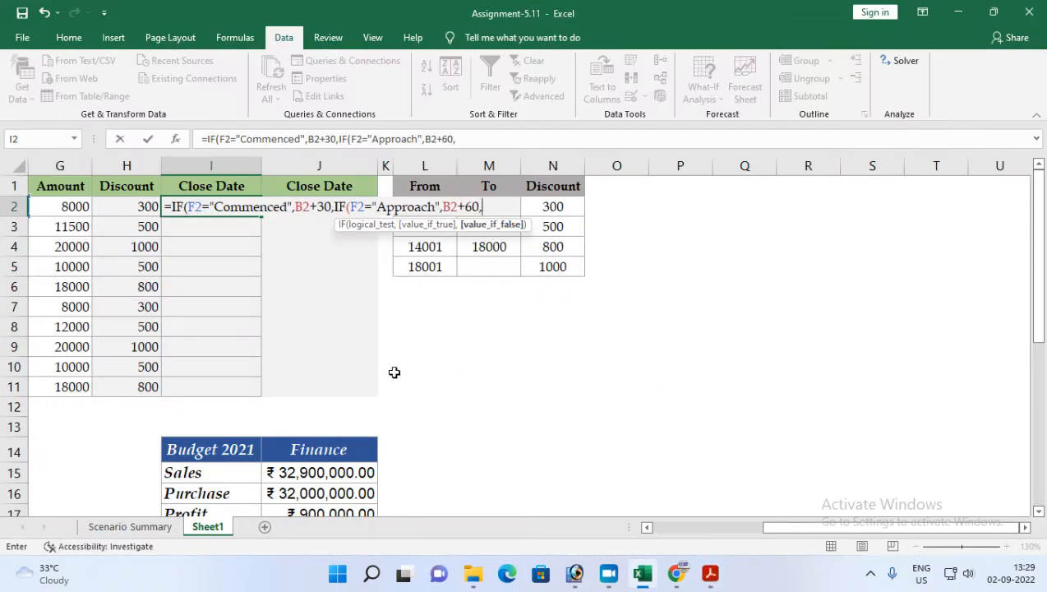
drag(748, 527, 567, 526)
click(105, 207)
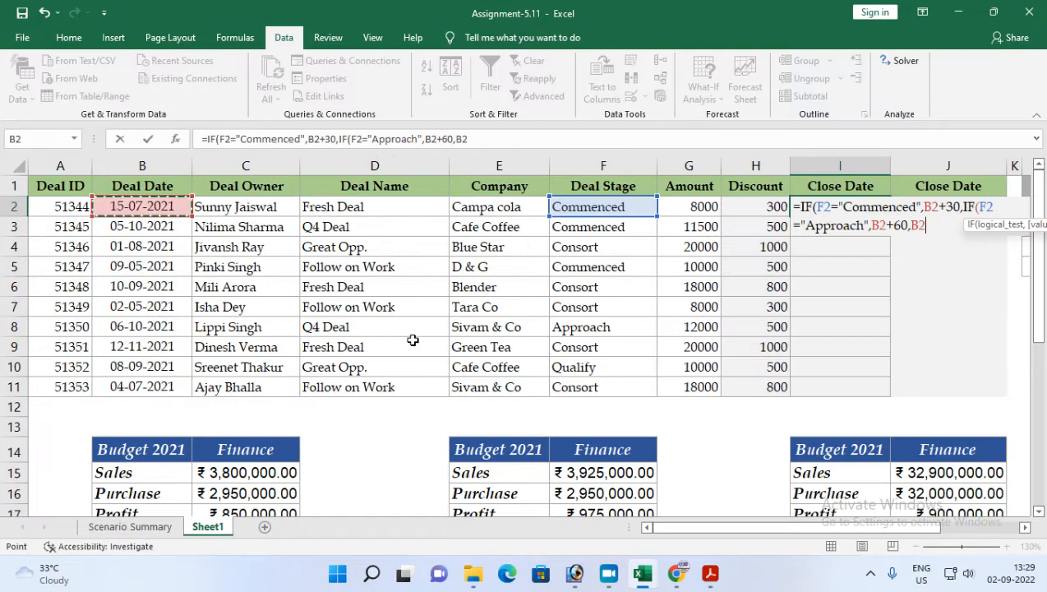
drag(954, 531, 970, 531)
text(+75)
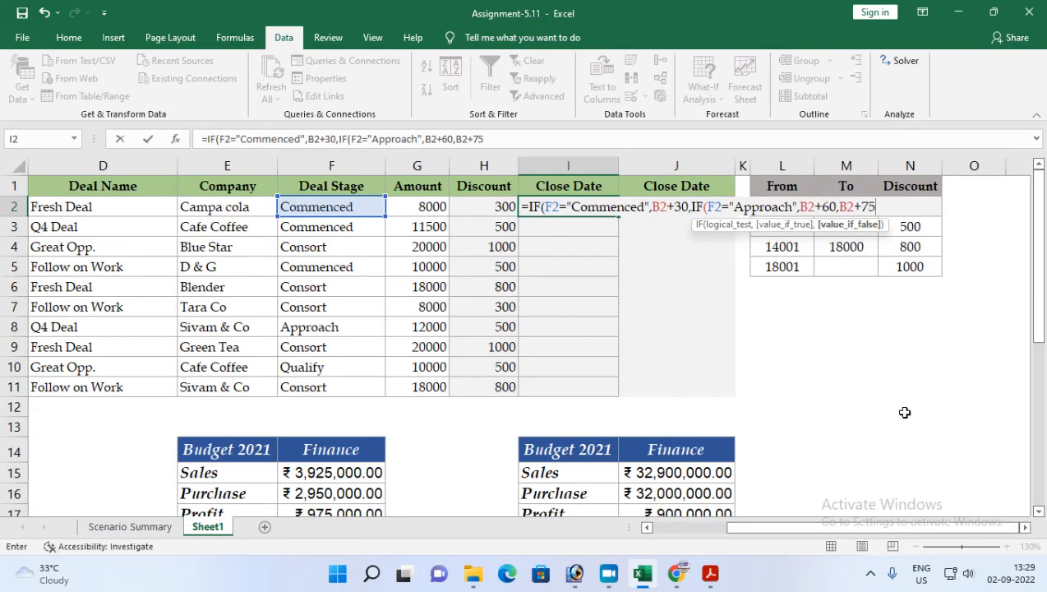
text()))
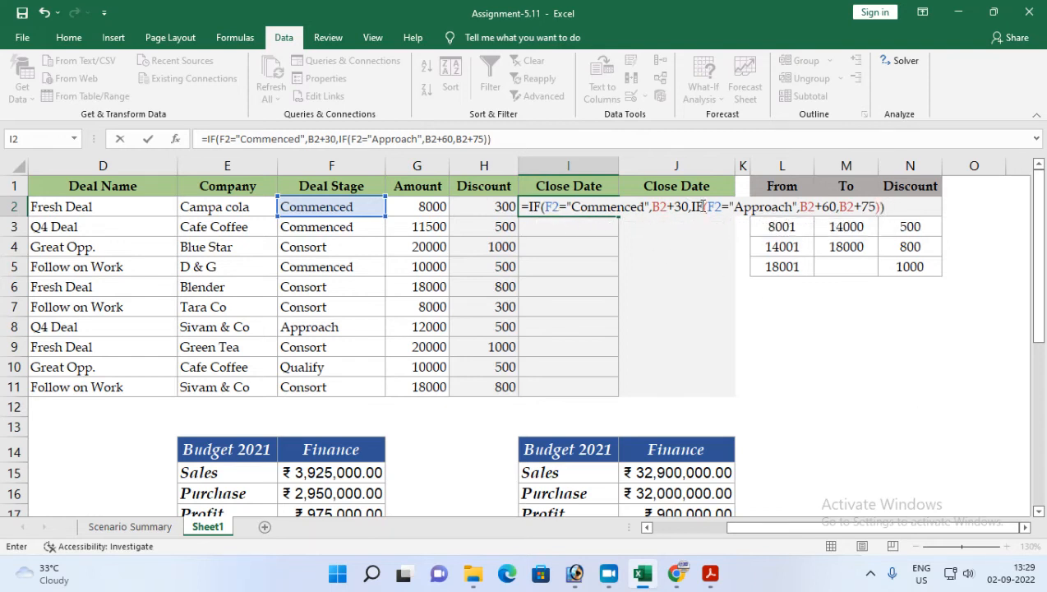
key(Return)
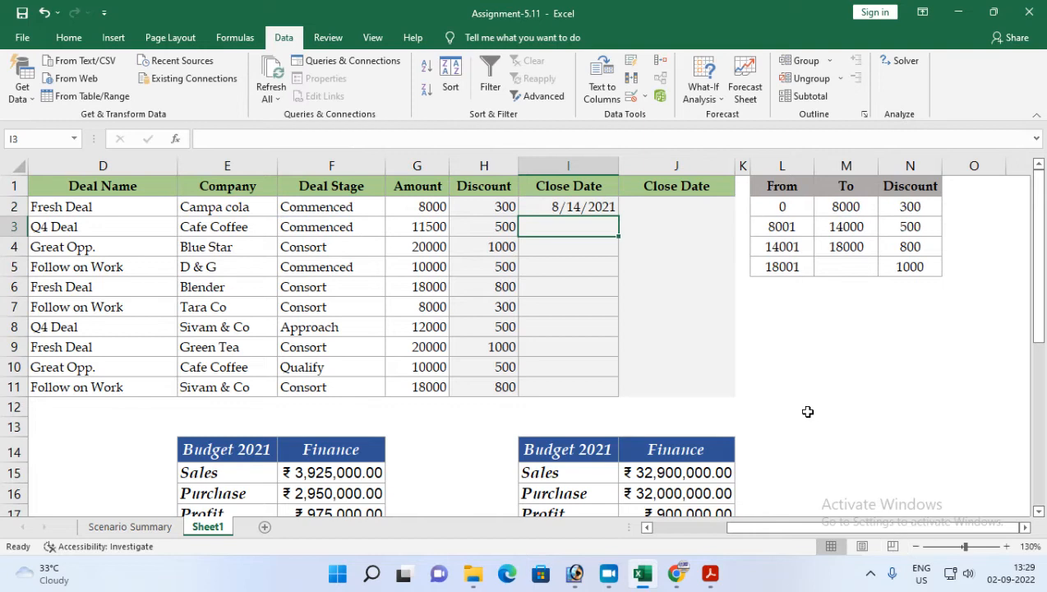
Step: Fill the close date formula from I2 down to I11
click(560, 209)
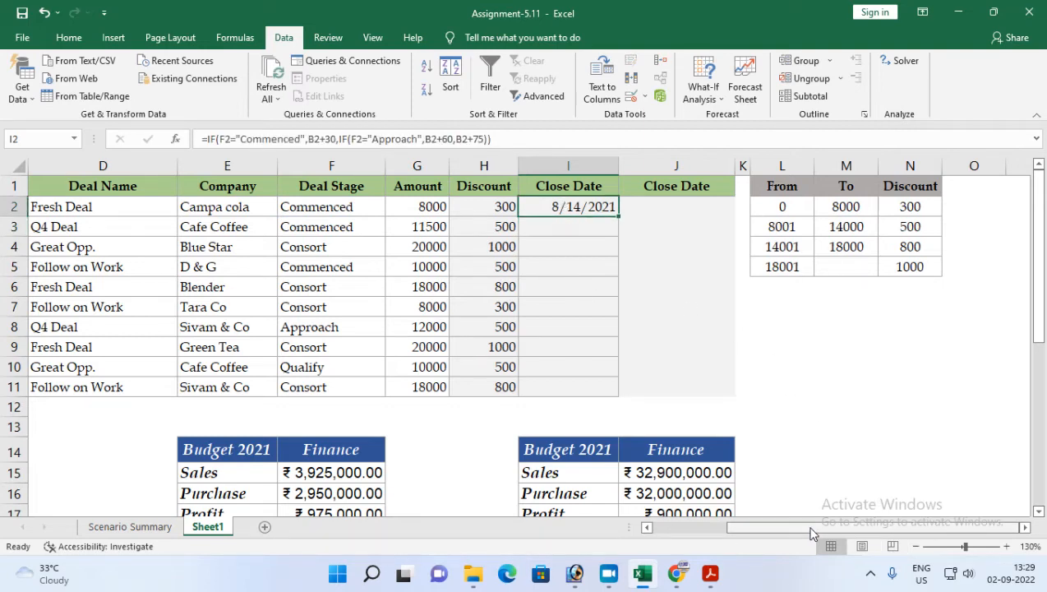
drag(812, 533, 753, 537)
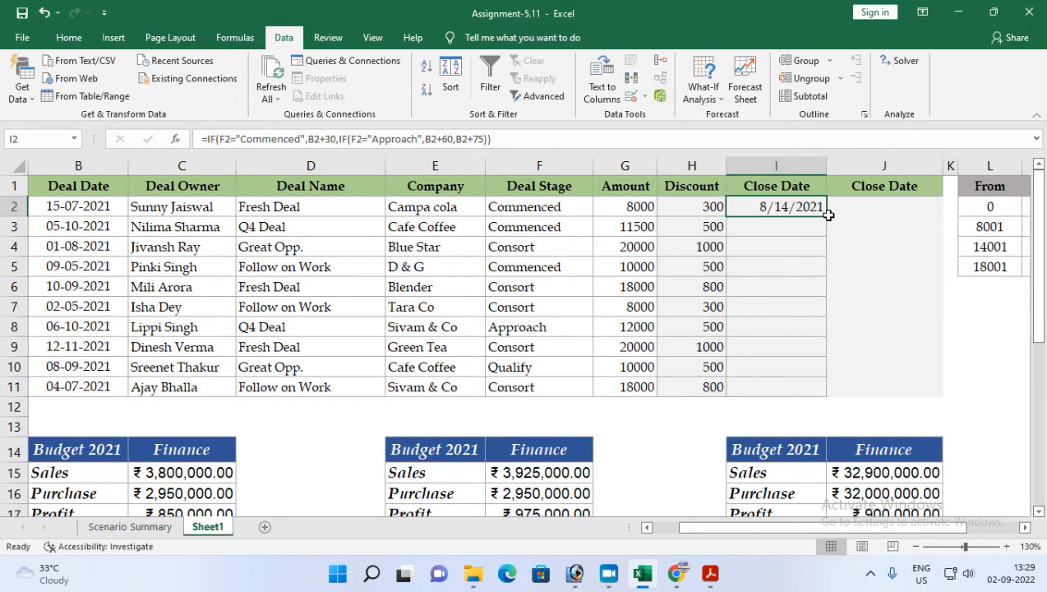
drag(825, 215, 777, 393)
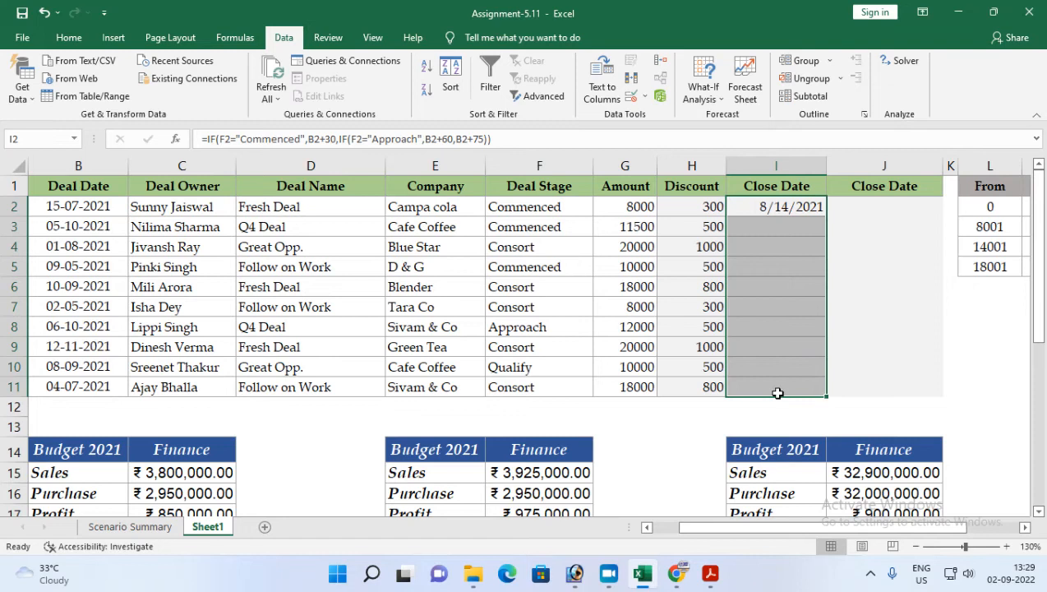
key(ctrl+d)
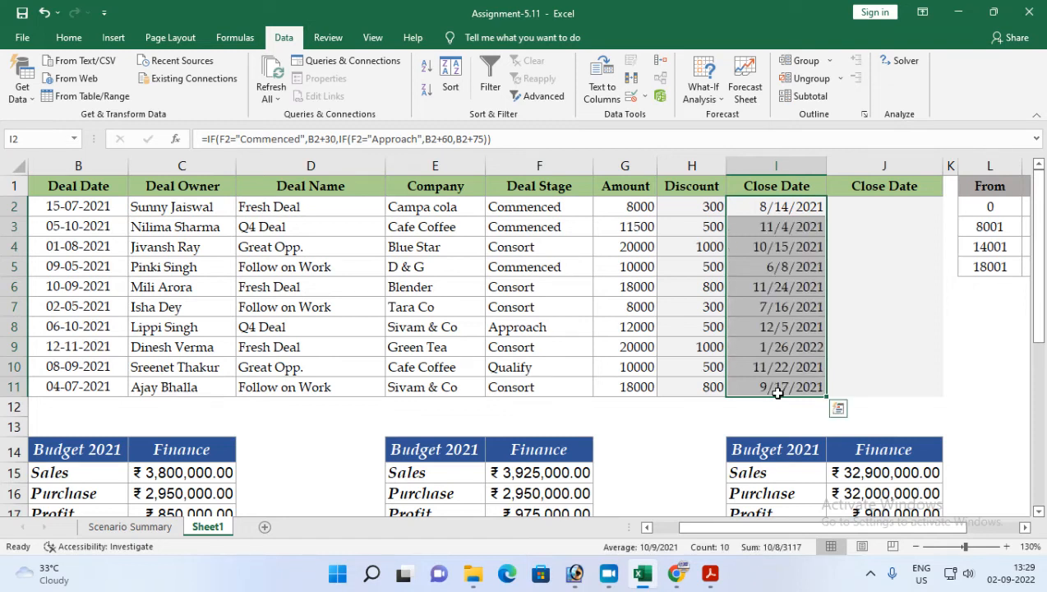
Step: Copy the Deal Date format from B2 onto the close dates in I2:I11 with Format Painter
click(75, 209)
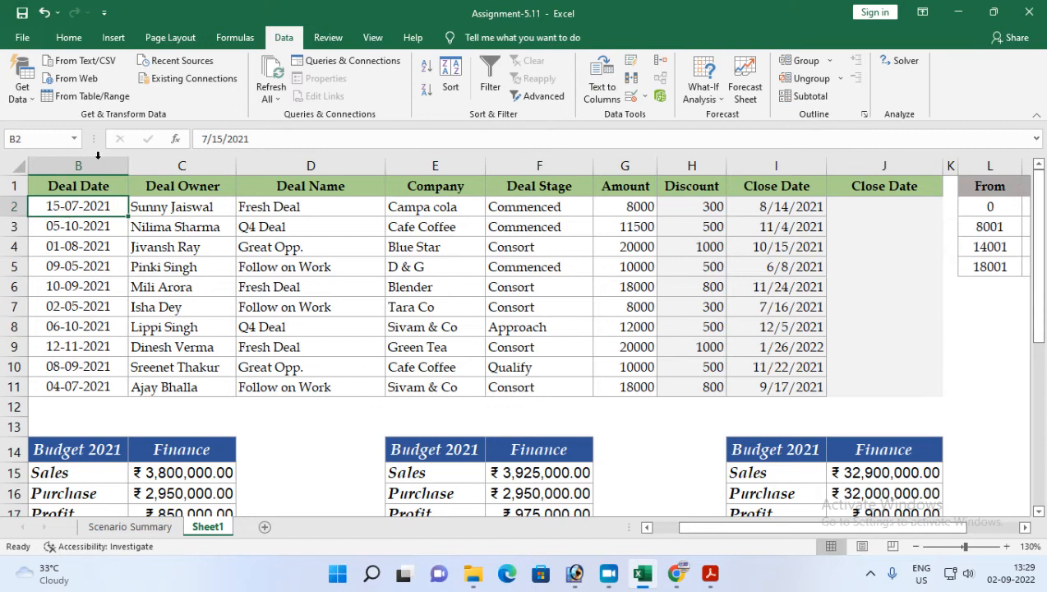
click(69, 38)
click(47, 95)
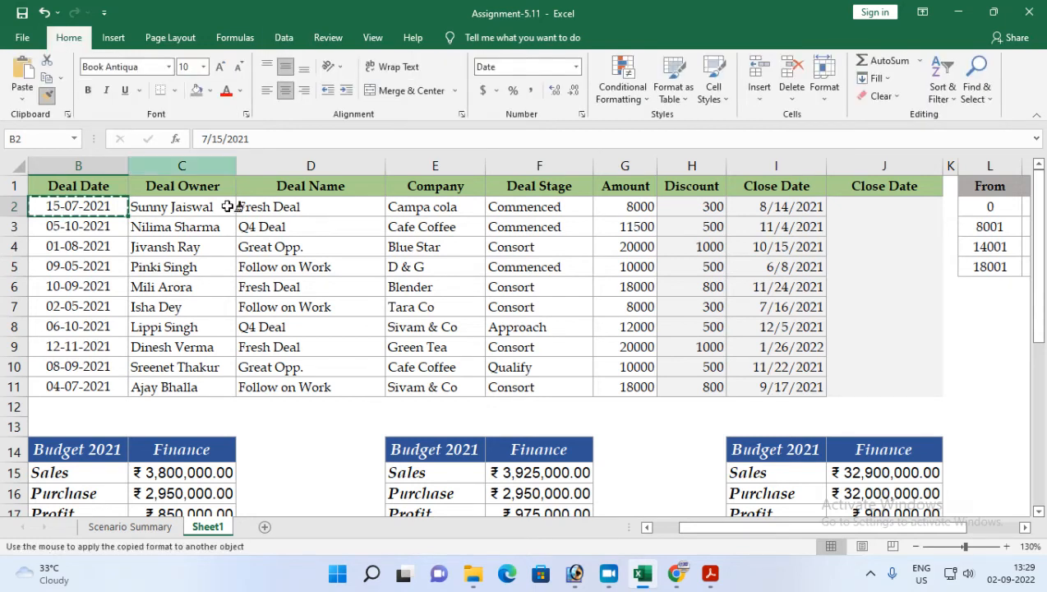
drag(780, 206, 764, 382)
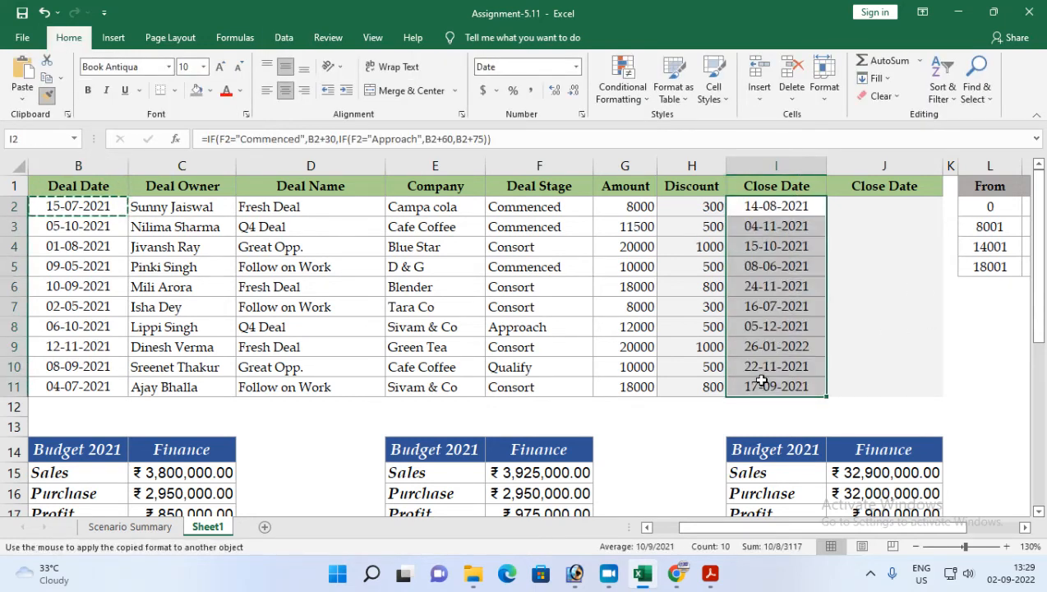
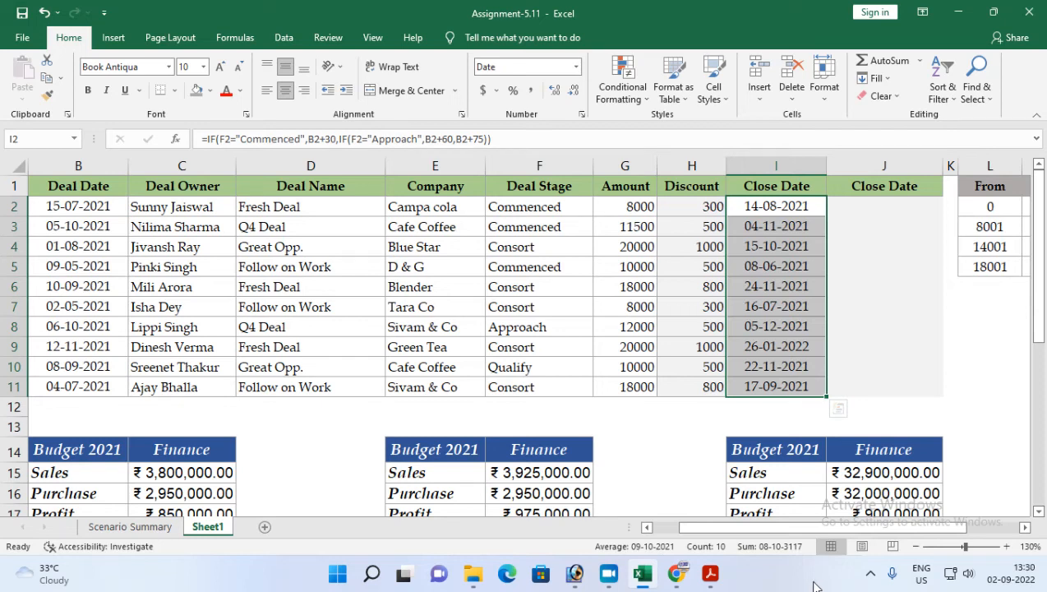
Step: Try to copy the close date formula from I2 into J2
click(781, 204)
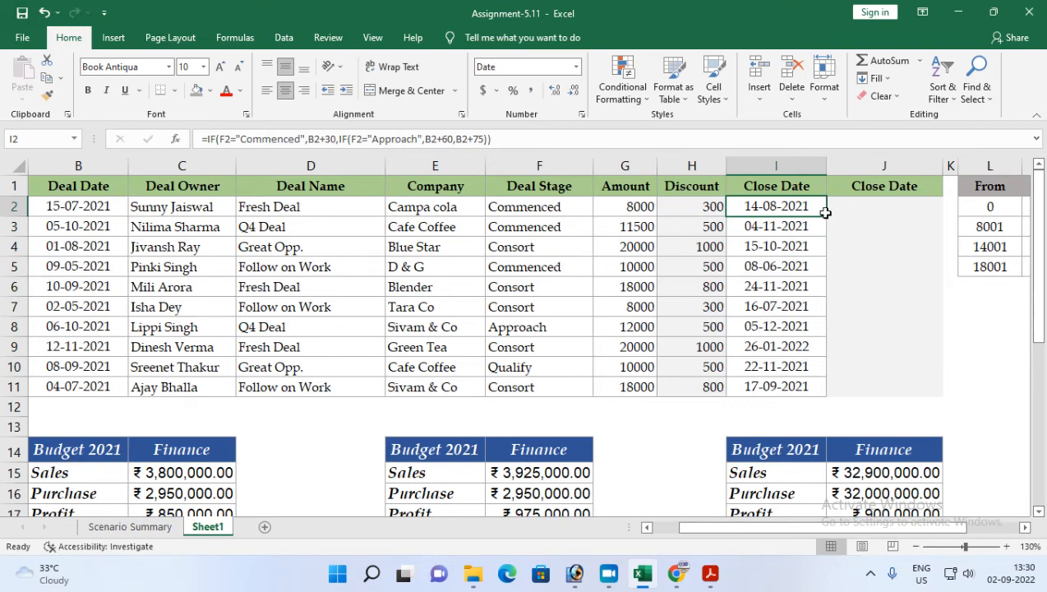
key(ctrl+c)
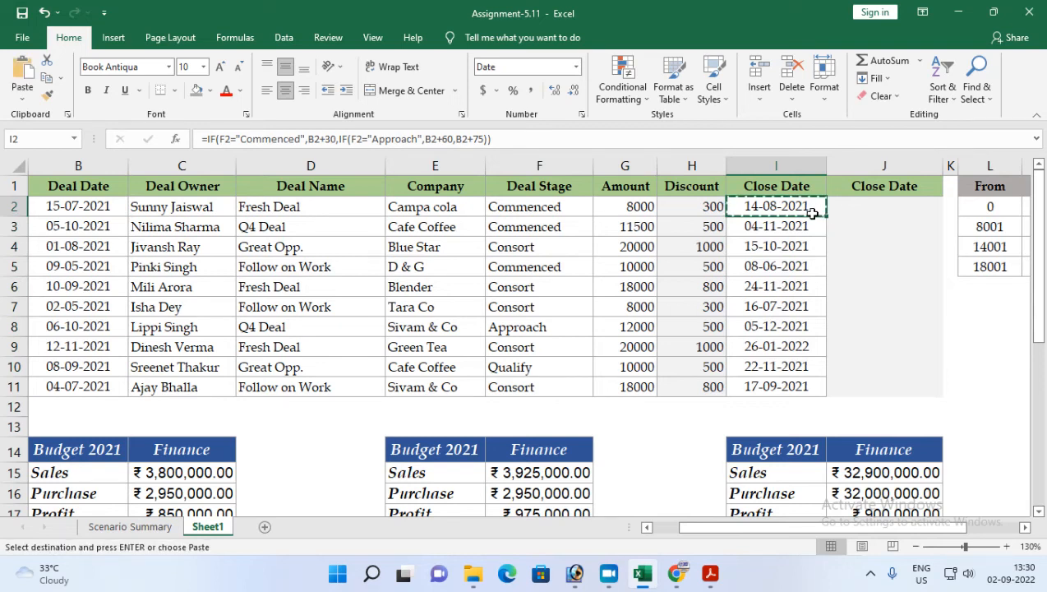
click(871, 207)
key(ctrl+v)
text(`)
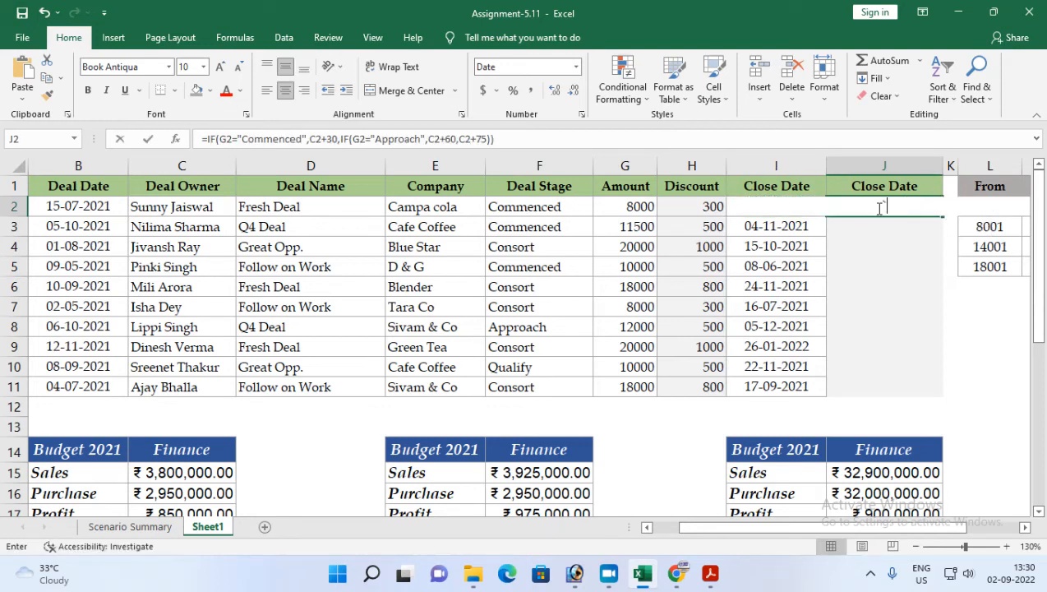
click(890, 258)
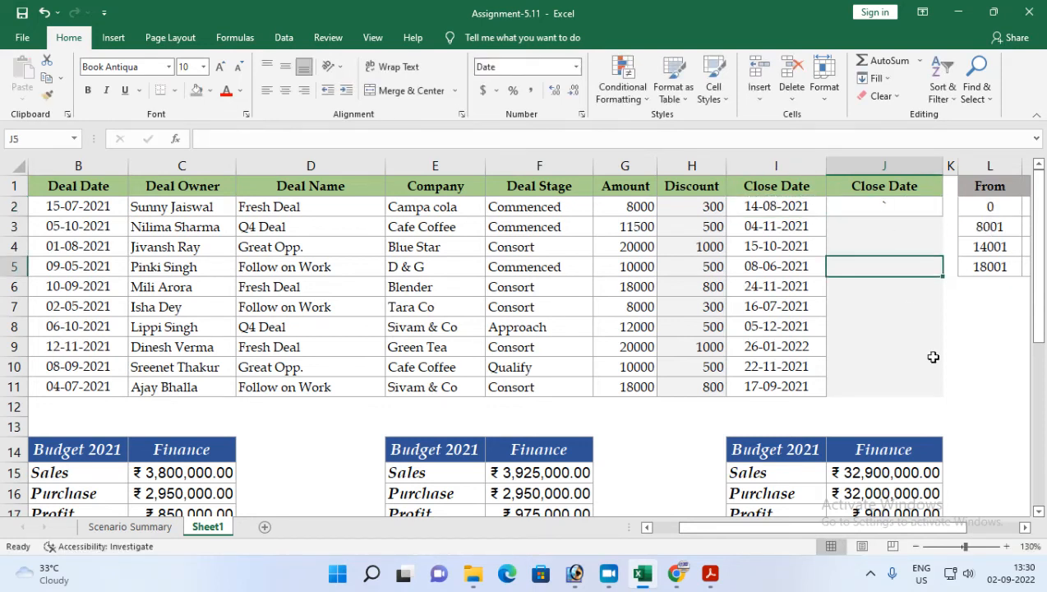
Step: Zoom in and review the nested IF close date formula in I2
click(1025, 526)
ctrl+scroll(544, 352, up, 2)
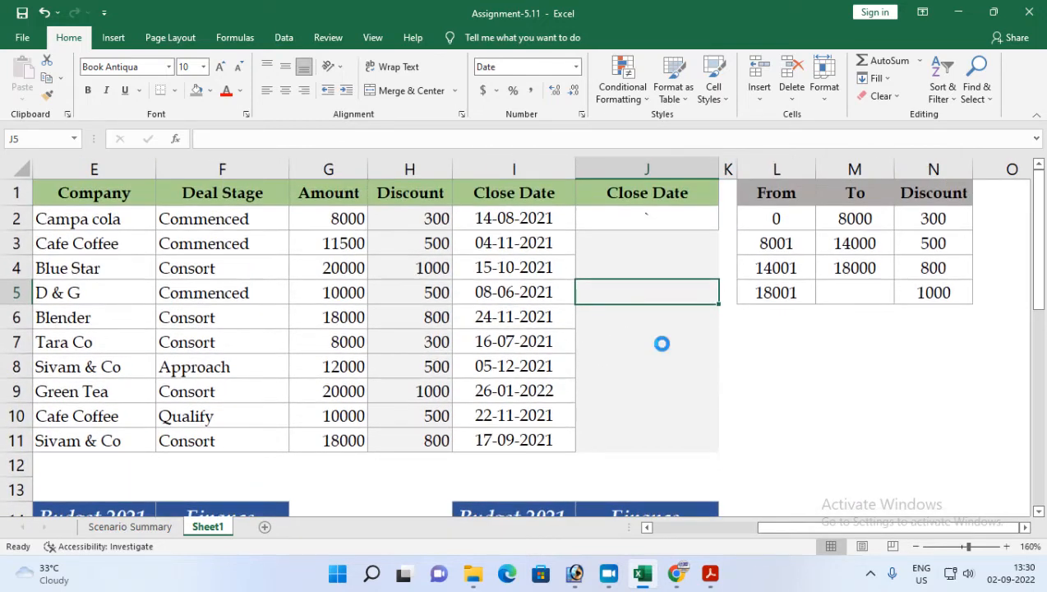
ctrl+scroll(661, 343, up, 2)
double_click(443, 226)
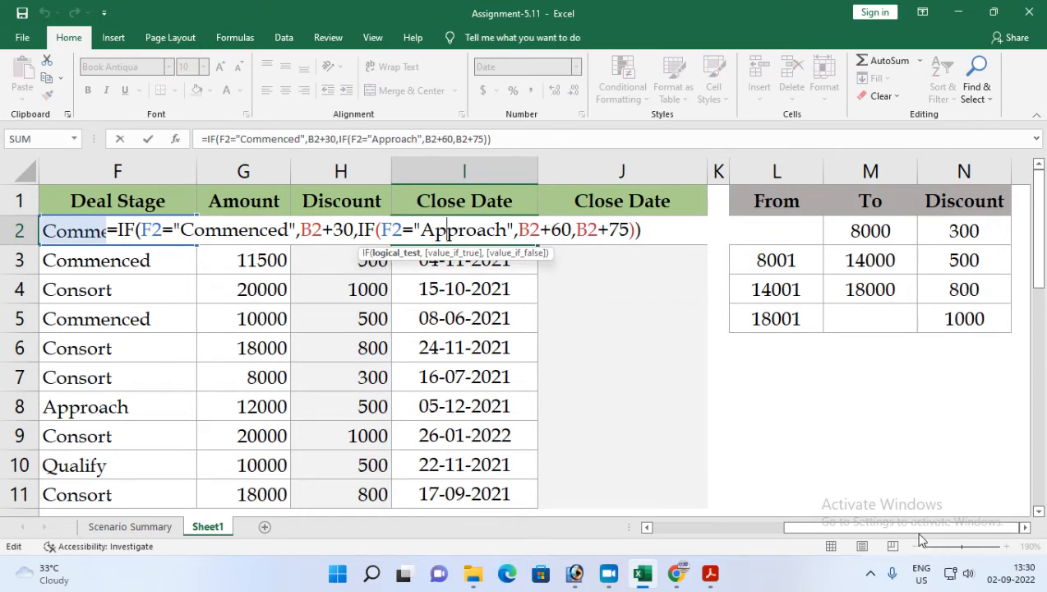
scroll(876, 536, left, 3)
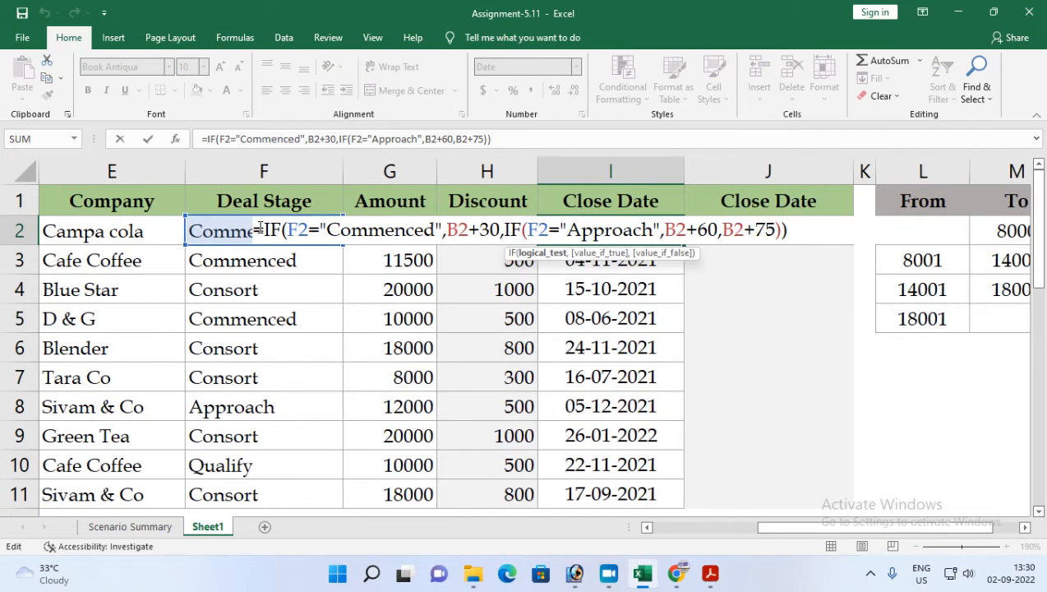
drag(265, 230, 799, 231)
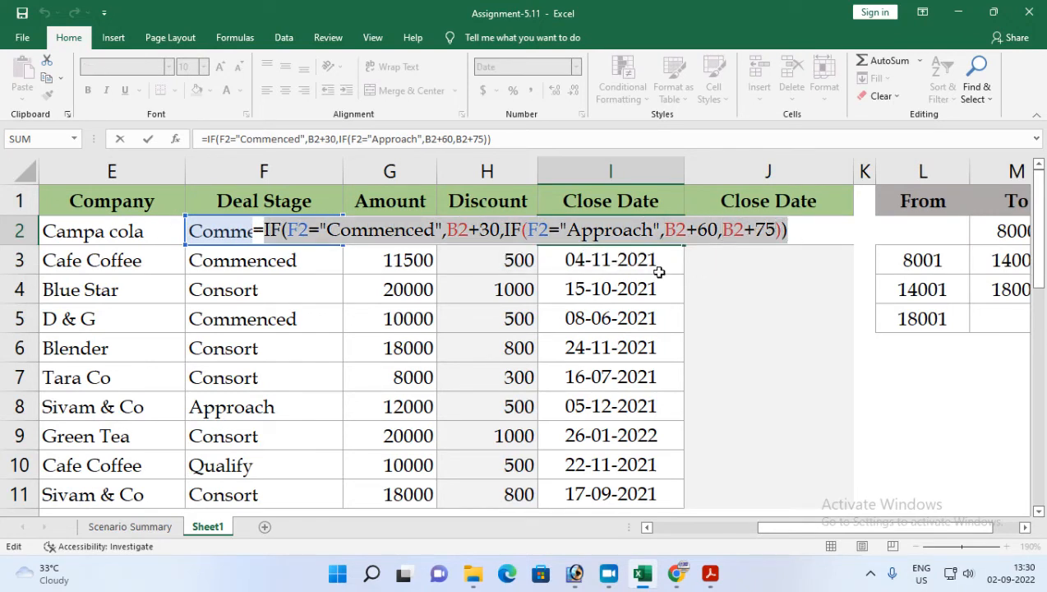
key(ctrl+Return)
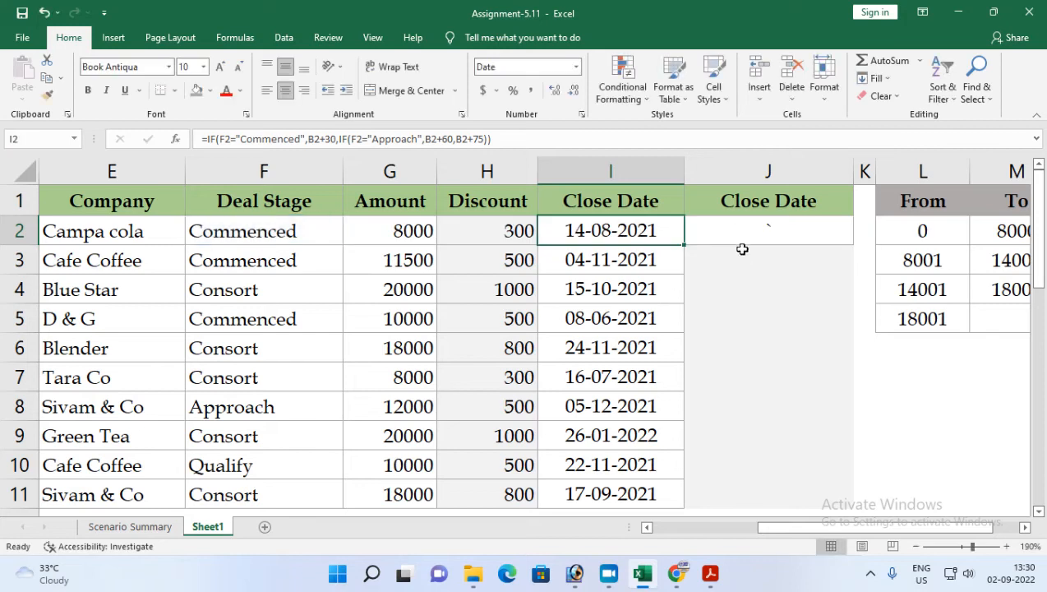
Step: Begin an IF formula in J2 testing whether F2 equals "Commenced"
click(736, 230)
text(=if)
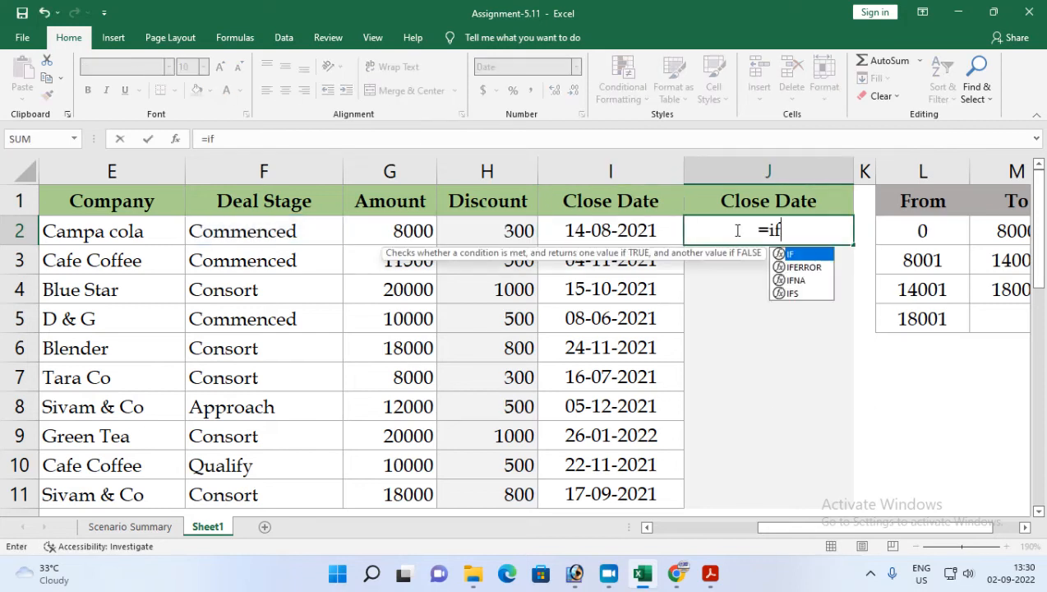
key(Tab)
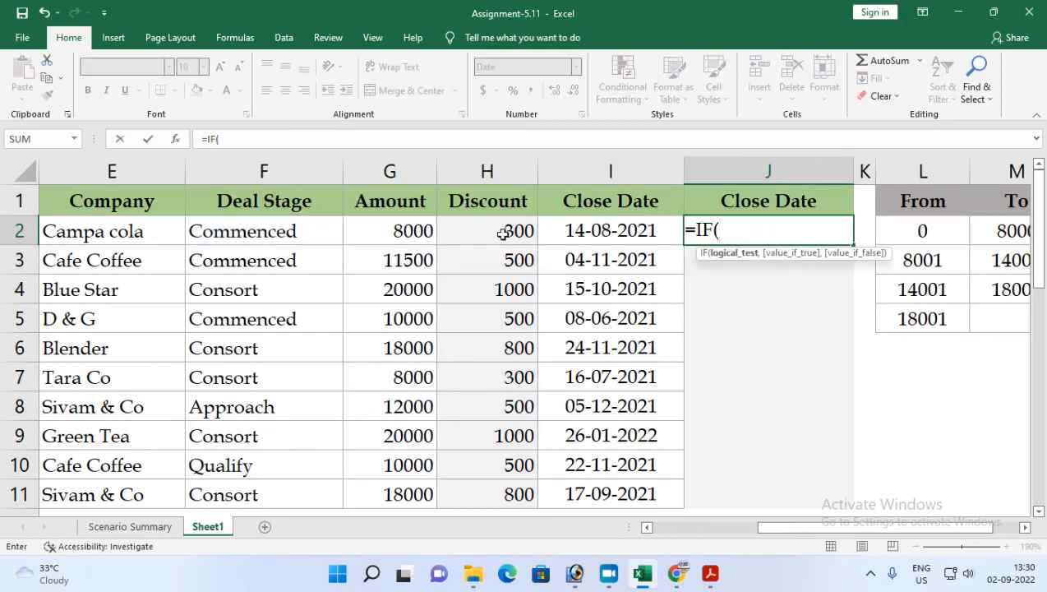
click(276, 234)
text(=)
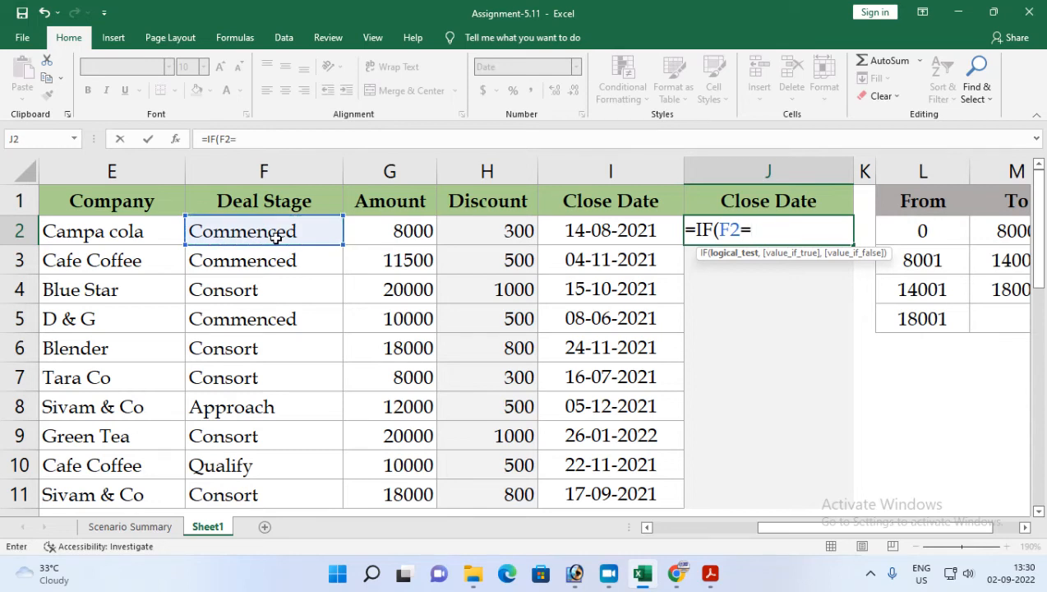
text("Commenced",)
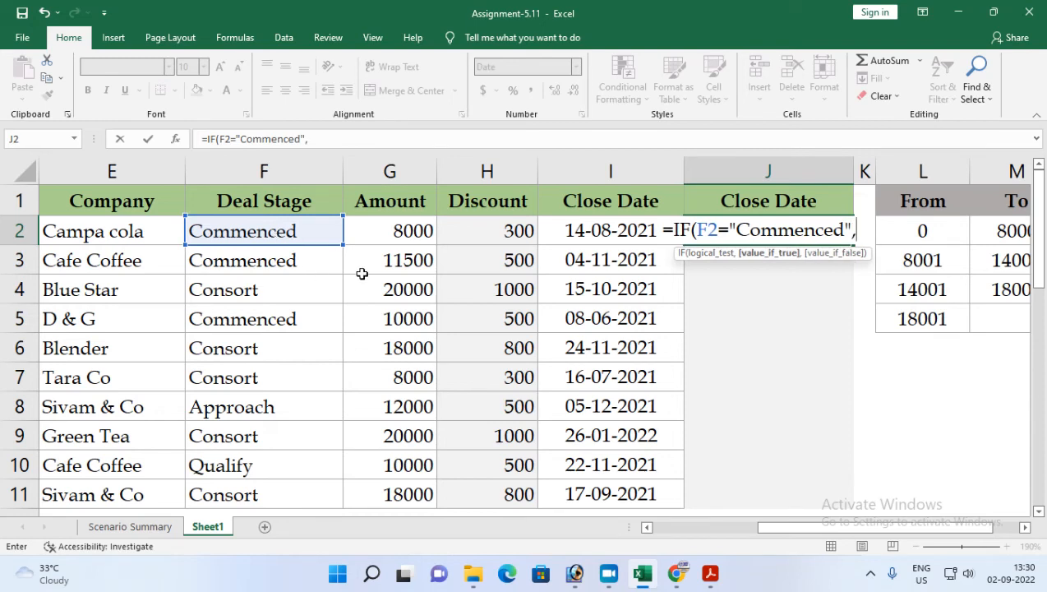
text(B2)
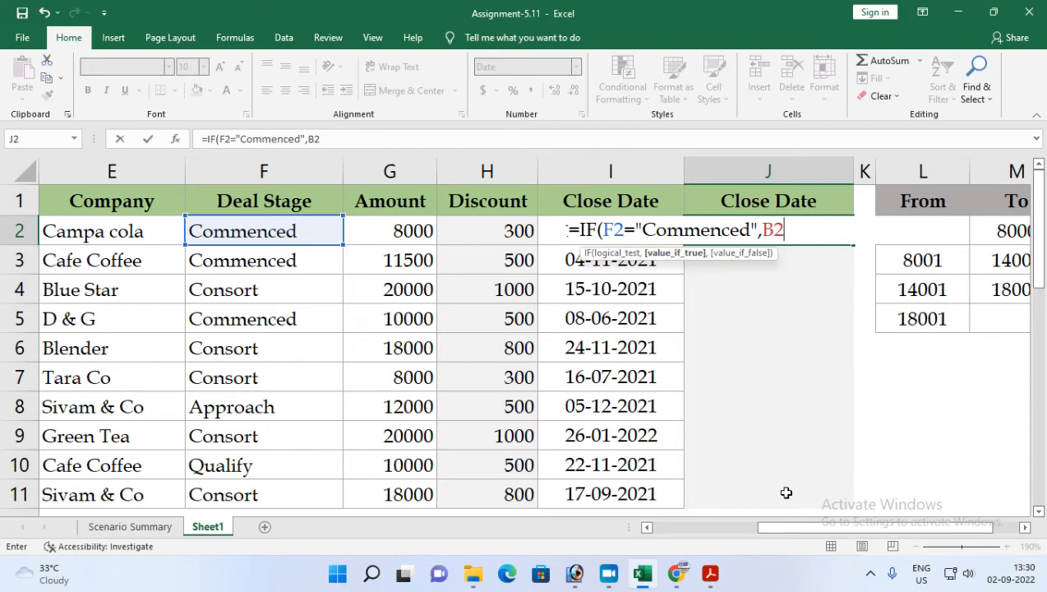
Step: Return the text "30 Days" when the stage is Commenced
key(BackSpace)
key(BackSpace)
text("30 D)
key(BackSpace)
text(Days)
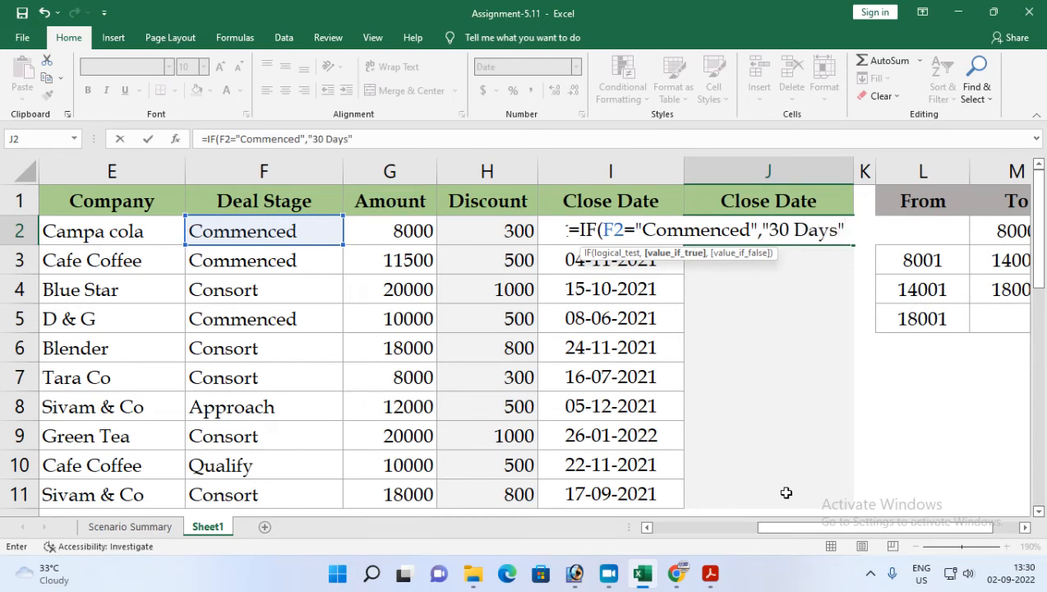
text(",if)
Step: Add a nested IF testing F2="Approach" that returns "60 Days"
key(Tab)
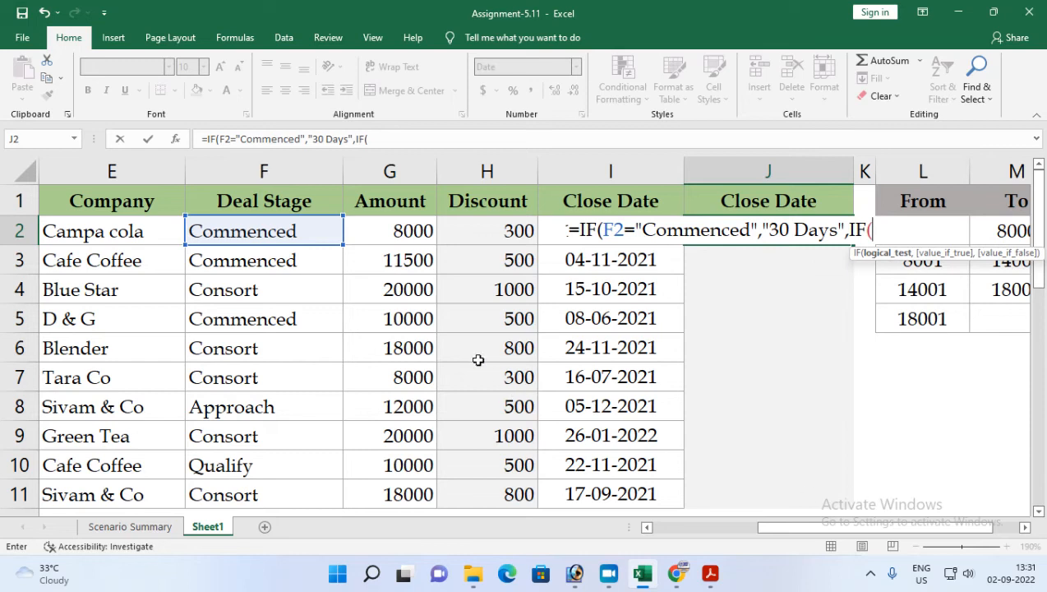
click(268, 234)
text("Approach","60 Days")
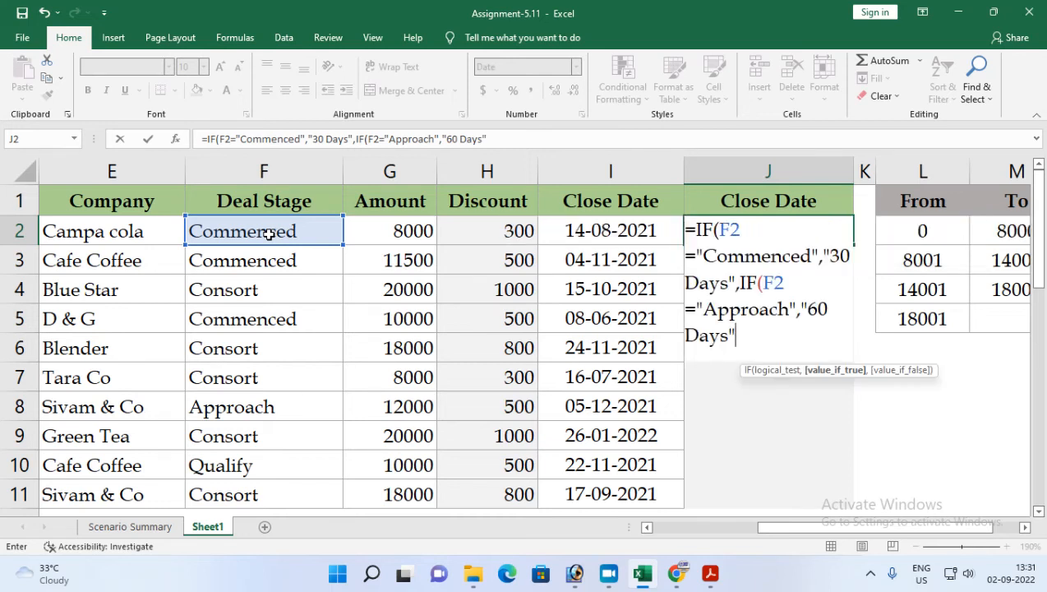
text(,"75 Days)
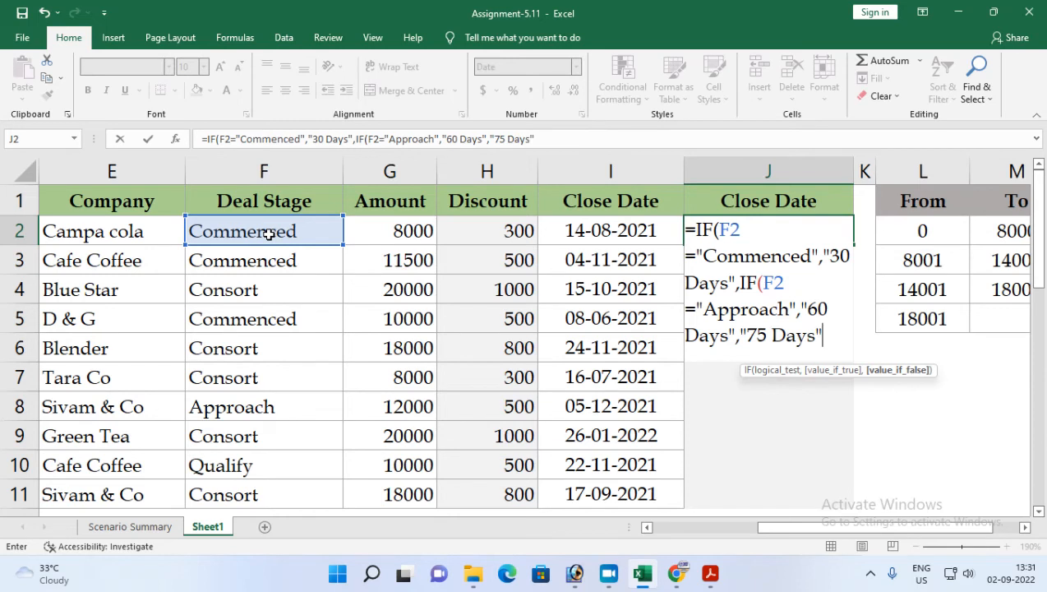
text(")))
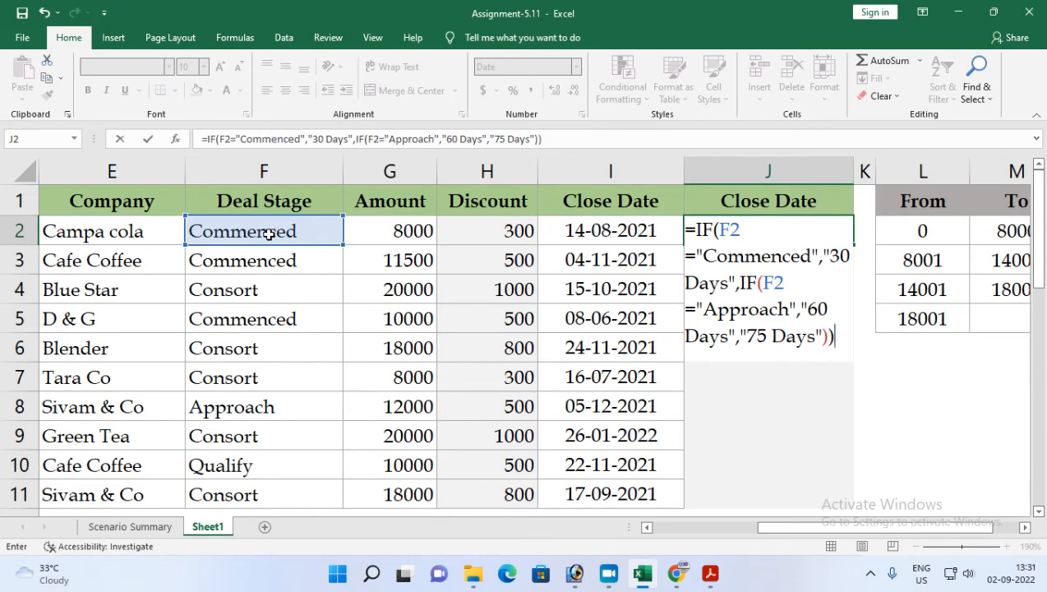
Step: Finish the formula with "75 Days" for all other stages, close both IFs, and enter it
key(Return)
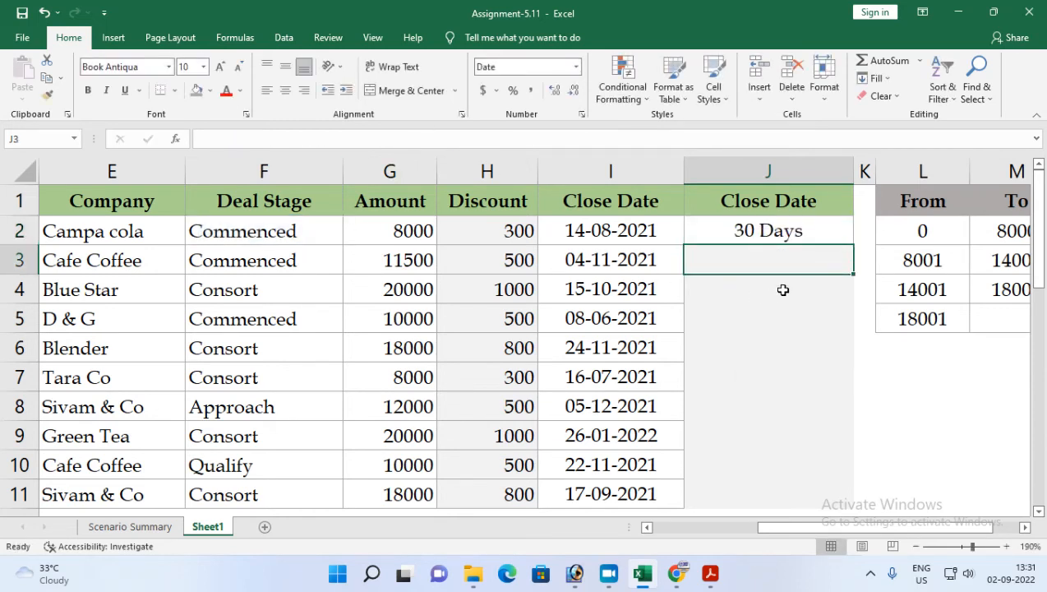
Step: Copy the J2 formula down to J3:J11
click(788, 237)
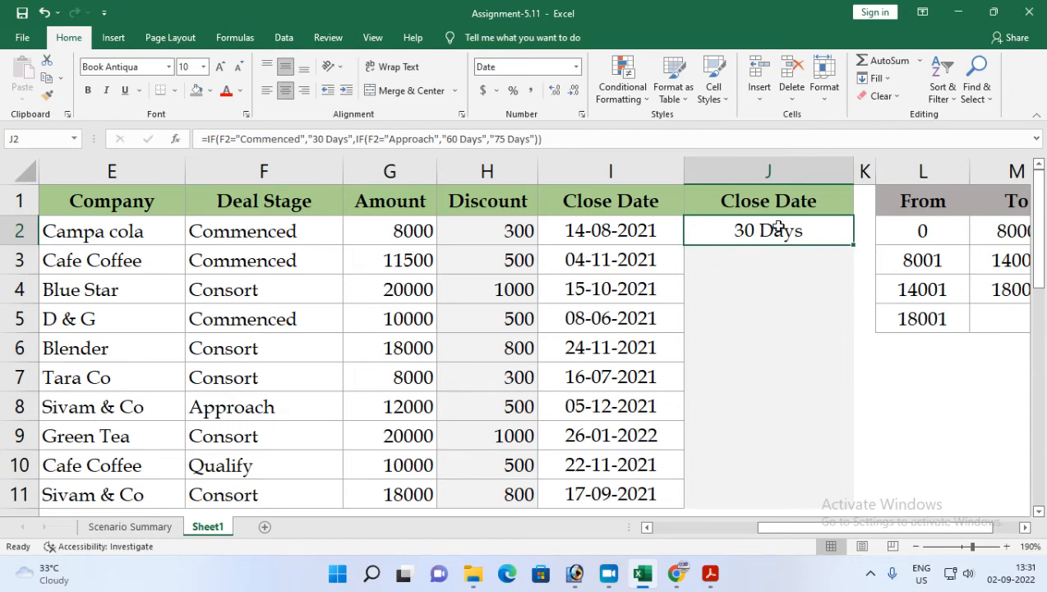
key(ctrl+c)
drag(750, 254, 753, 492)
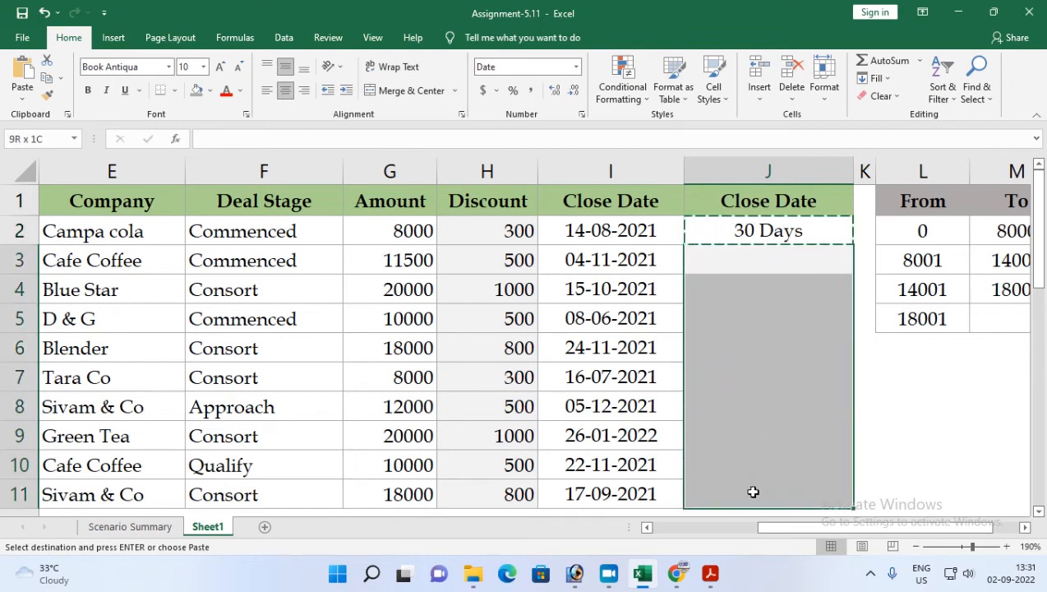
key(ctrl+v)
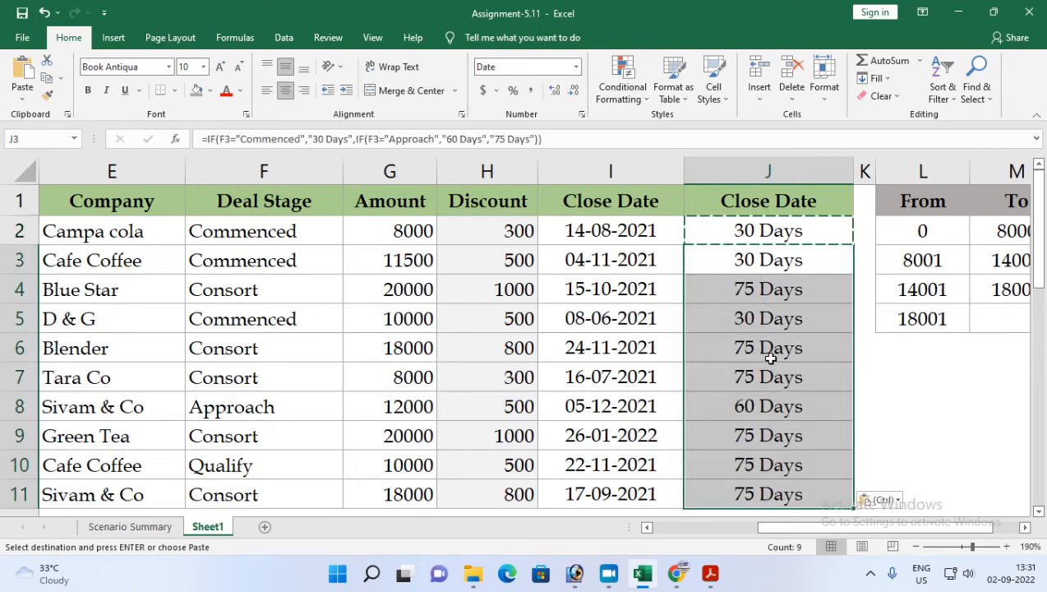
key(Escape)
Step: Review the close dates in column I against the day labels in column J
click(754, 239)
drag(763, 263, 751, 493)
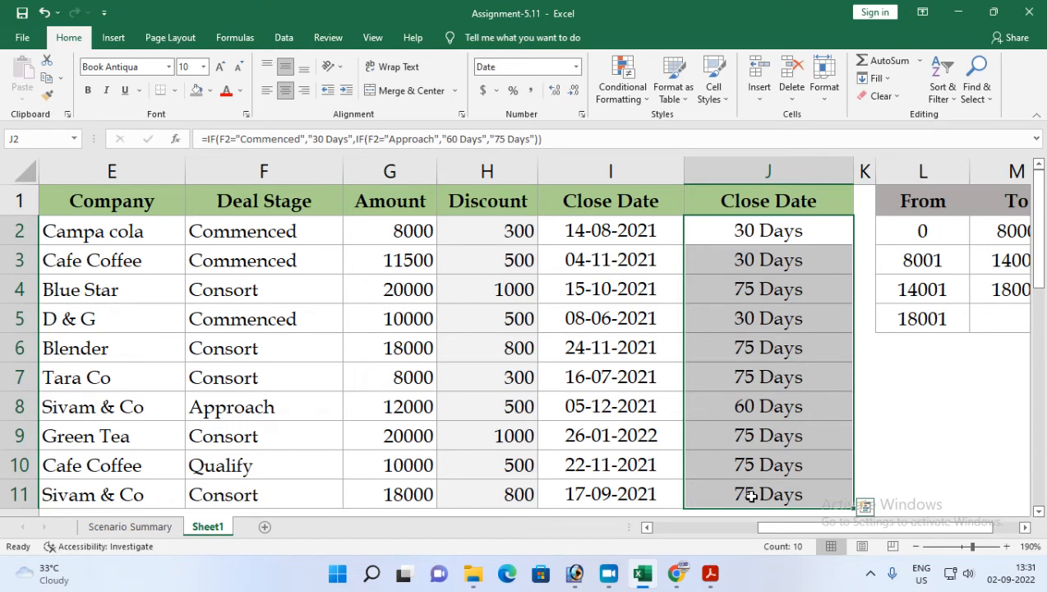
drag(729, 241, 734, 493)
drag(785, 528, 757, 530)
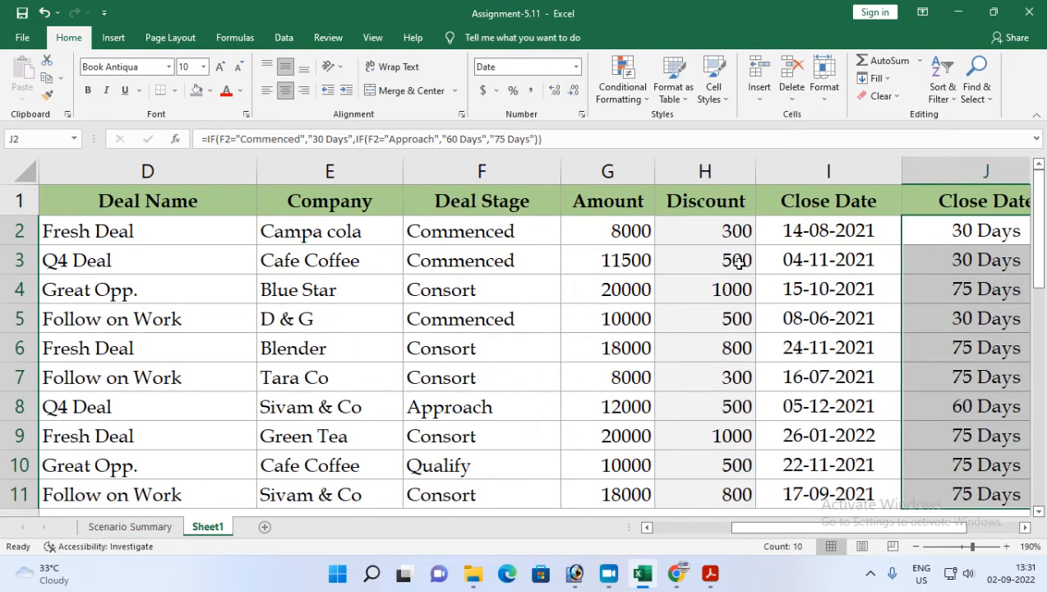
click(807, 240)
drag(793, 212, 774, 505)
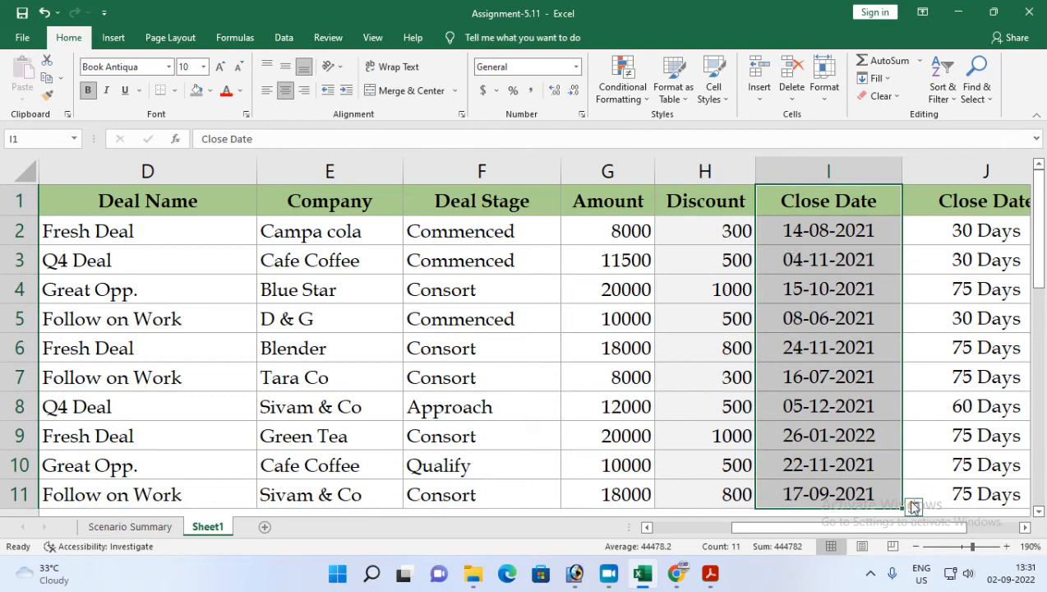
click(1024, 528)
click(1024, 529)
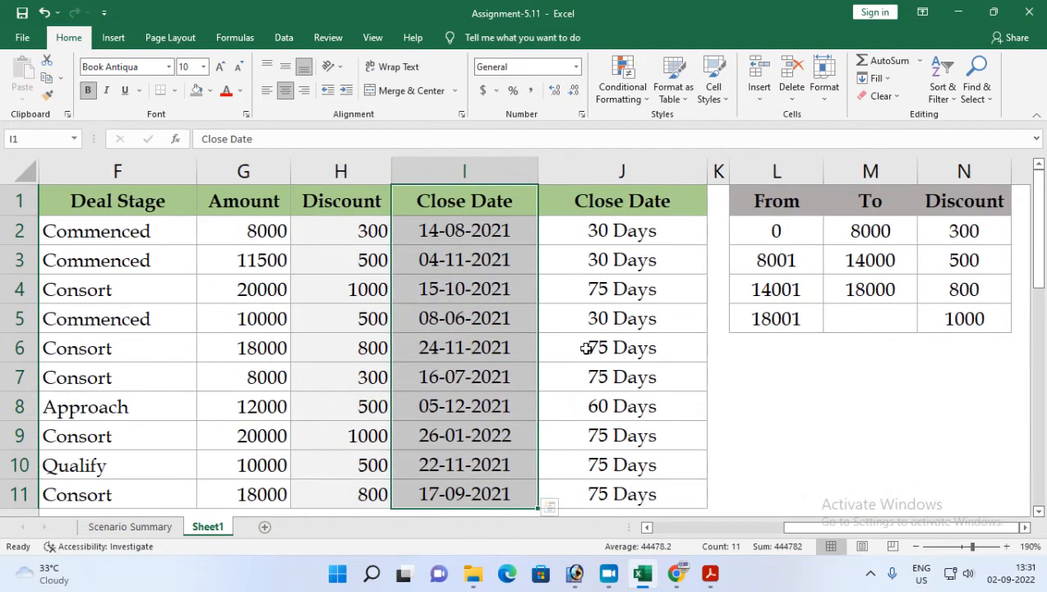
ctrl+scroll(585, 347, down, 3)
drag(789, 528, 723, 531)
ctrl+scroll(744, 409, down, 3)
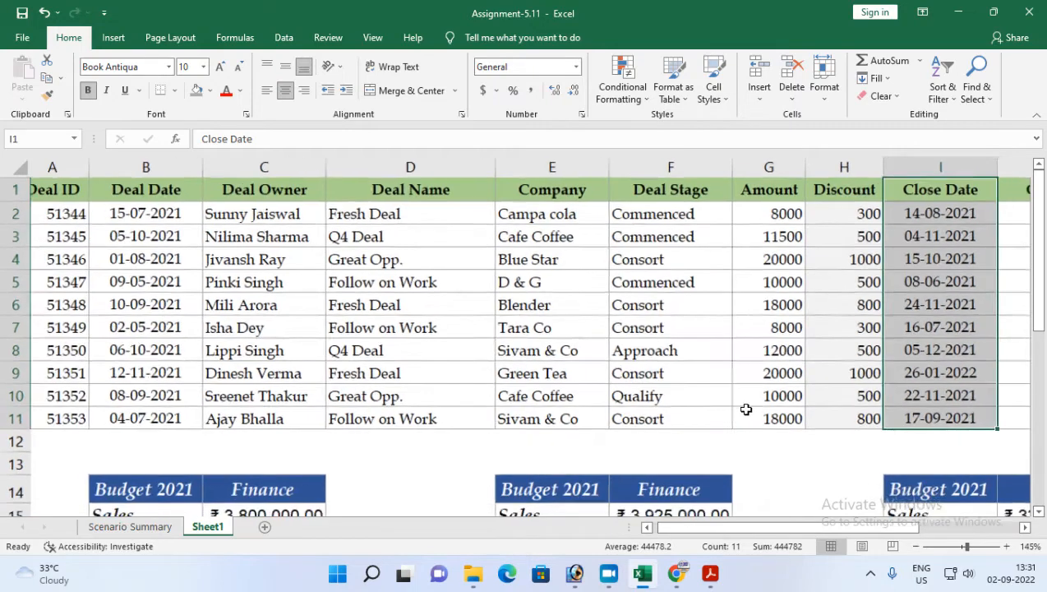
ctrl+scroll(745, 408, down, 3)
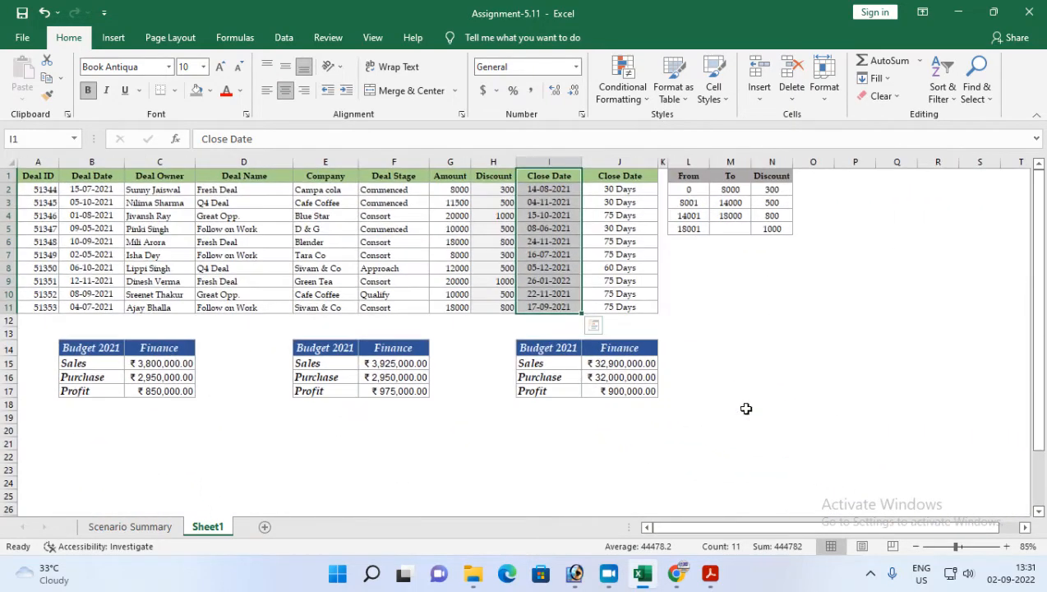
ctrl+scroll(745, 408, up, 1)
ctrl+scroll(745, 409, up, 1)
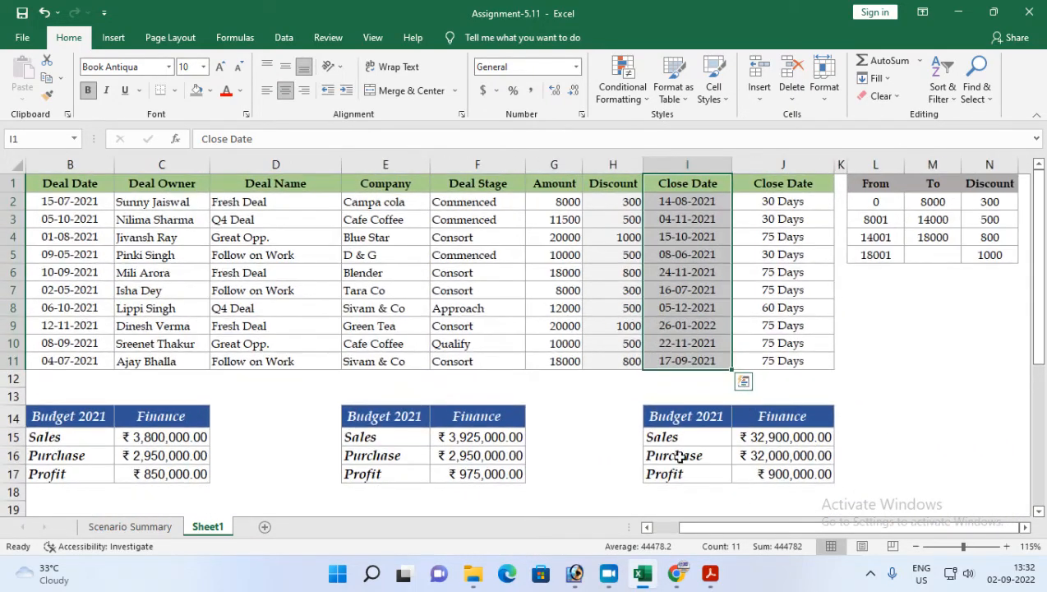
Step: Read task 11 on charts in the assignment PDF, then return to the workbook
click(710, 572)
scroll(232, 481, down, 2)
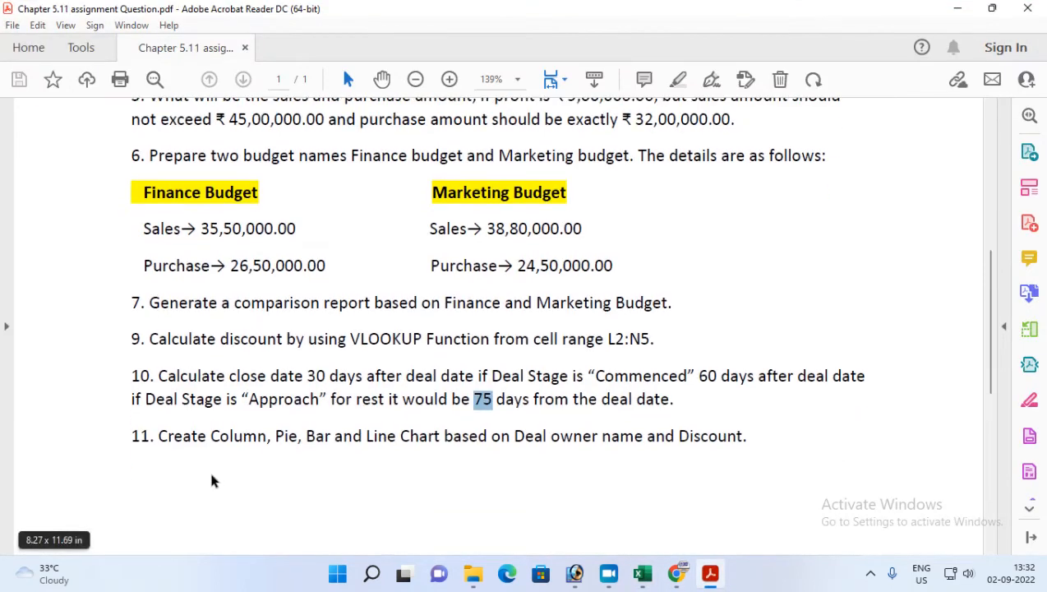
click(126, 442)
drag(155, 438, 715, 453)
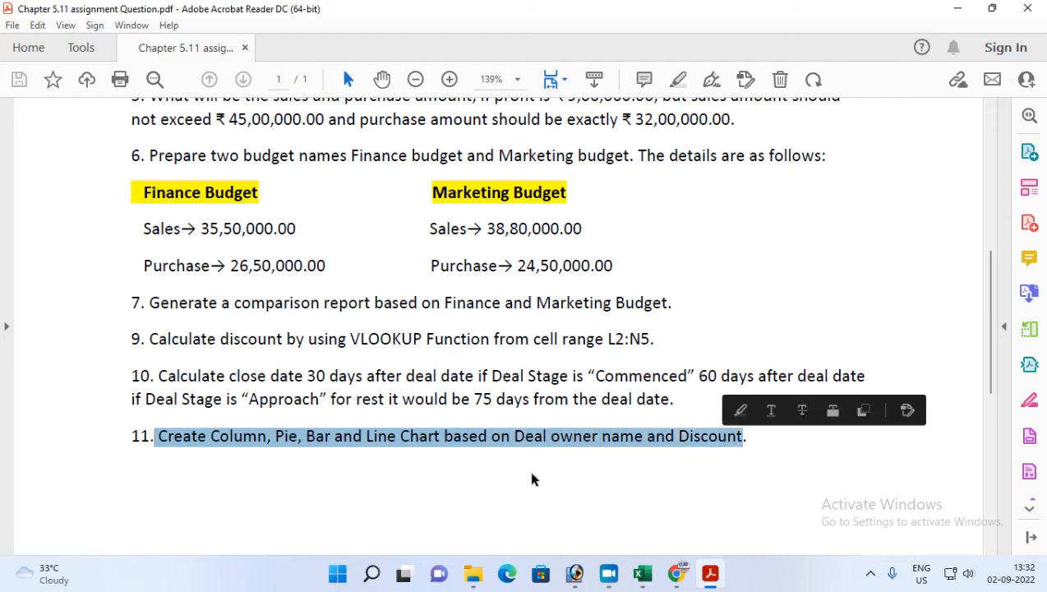
click(397, 465)
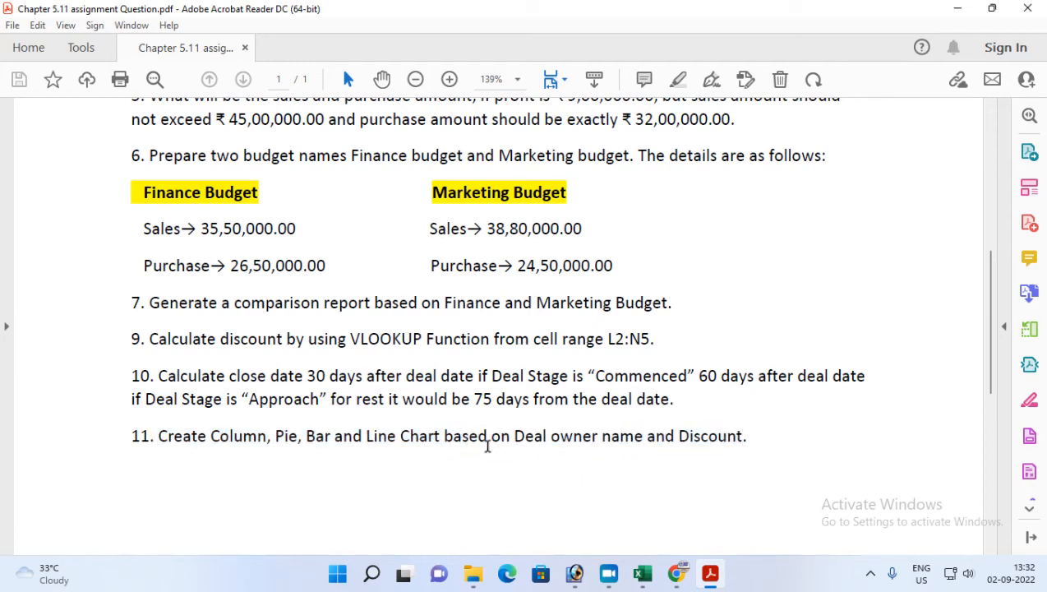
mouse_move(518, 435)
mouse_down()
mouse_move(714, 427)
mouse_move(729, 435)
mouse_up()
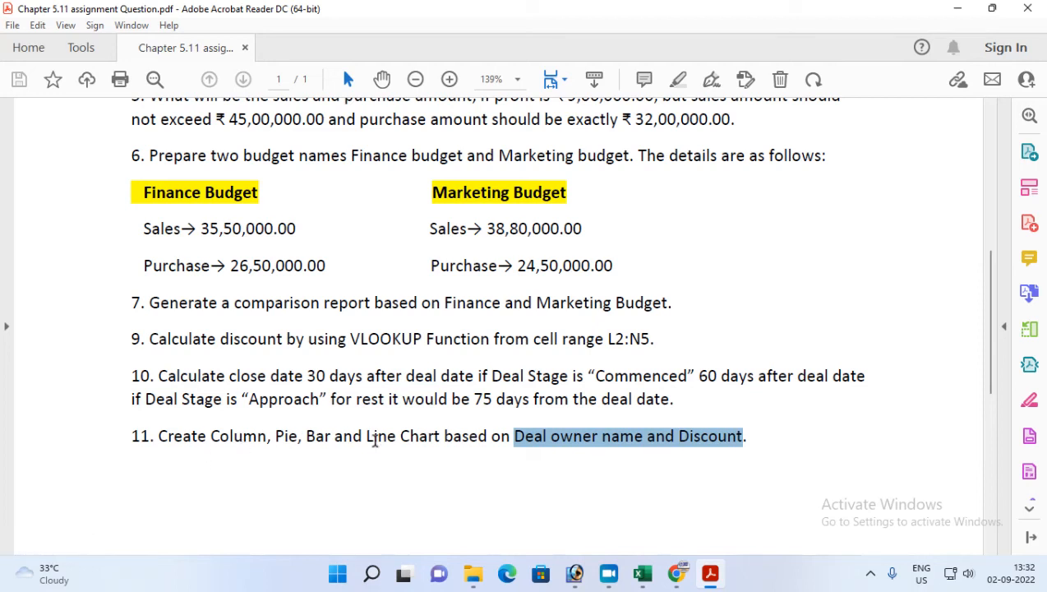
click(642, 575)
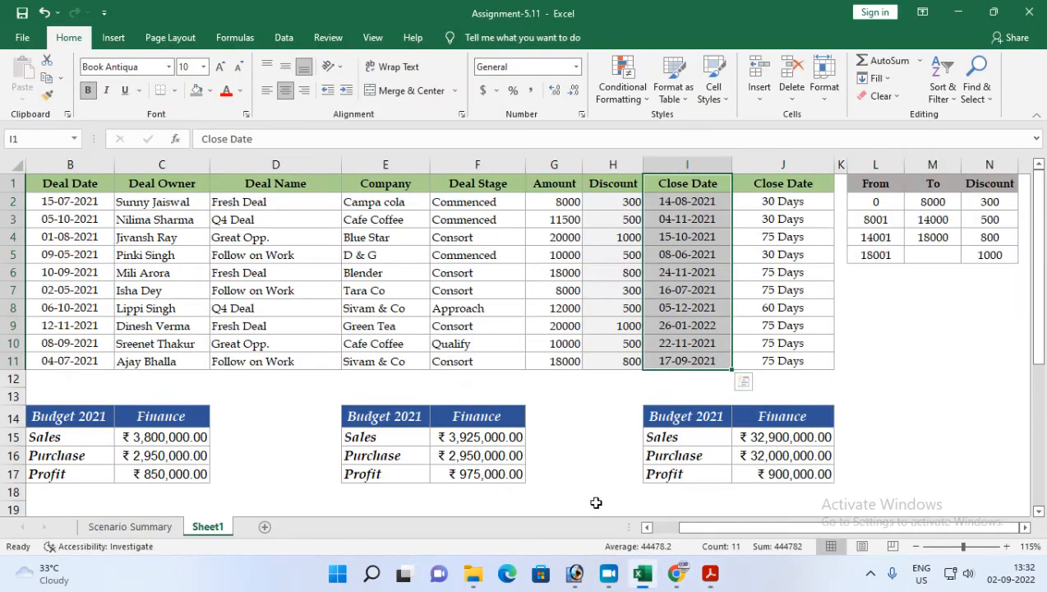
Step: Select the Deal Owner range C1:C11 together with the Discount range H1:H11 and insert a 3-D clustered column chart
click(263, 184)
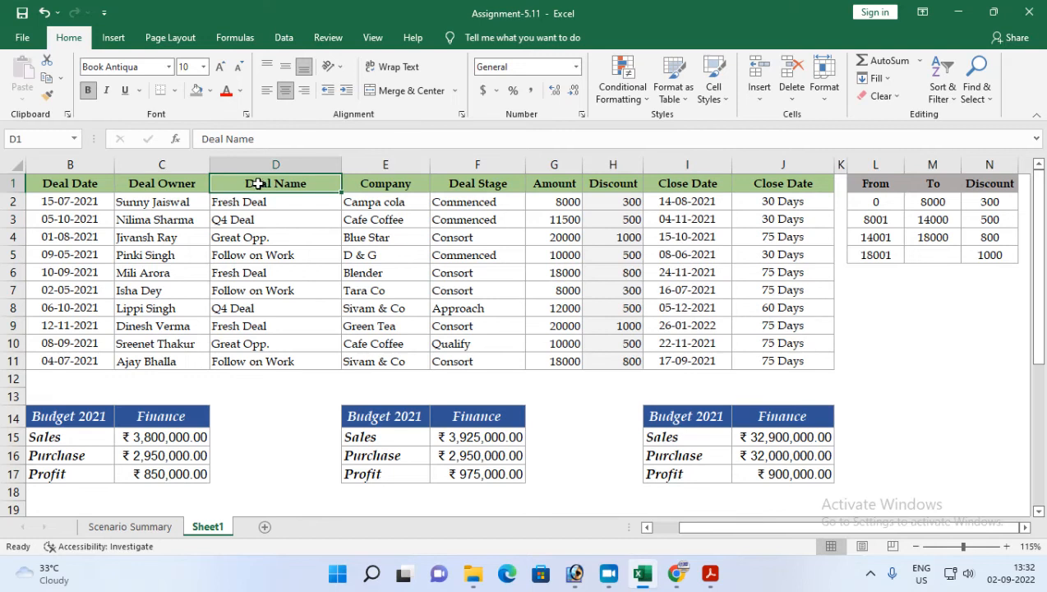
drag(161, 183, 146, 362)
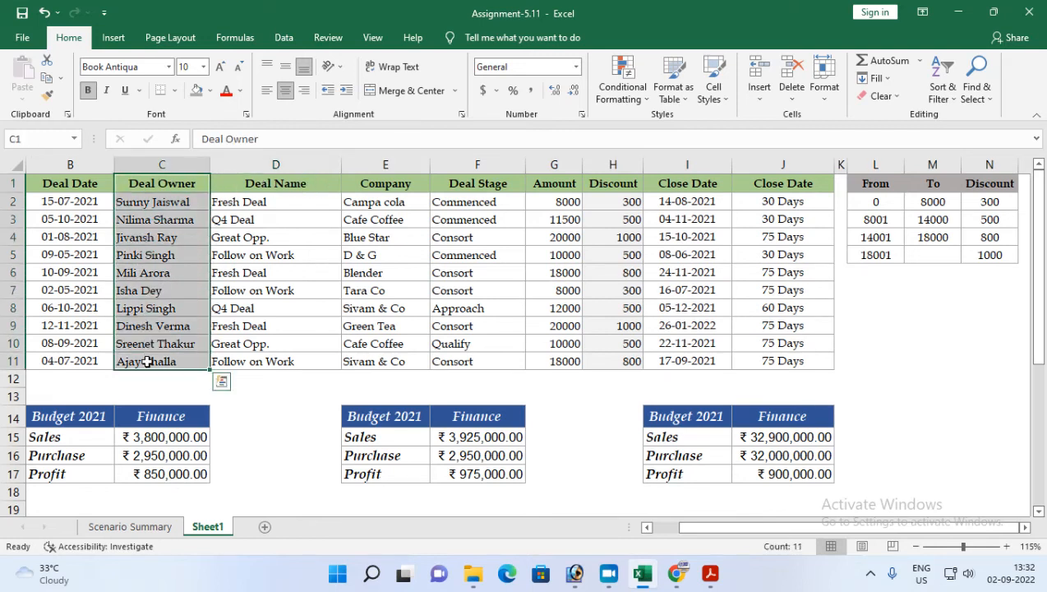
drag(616, 183, 608, 359)
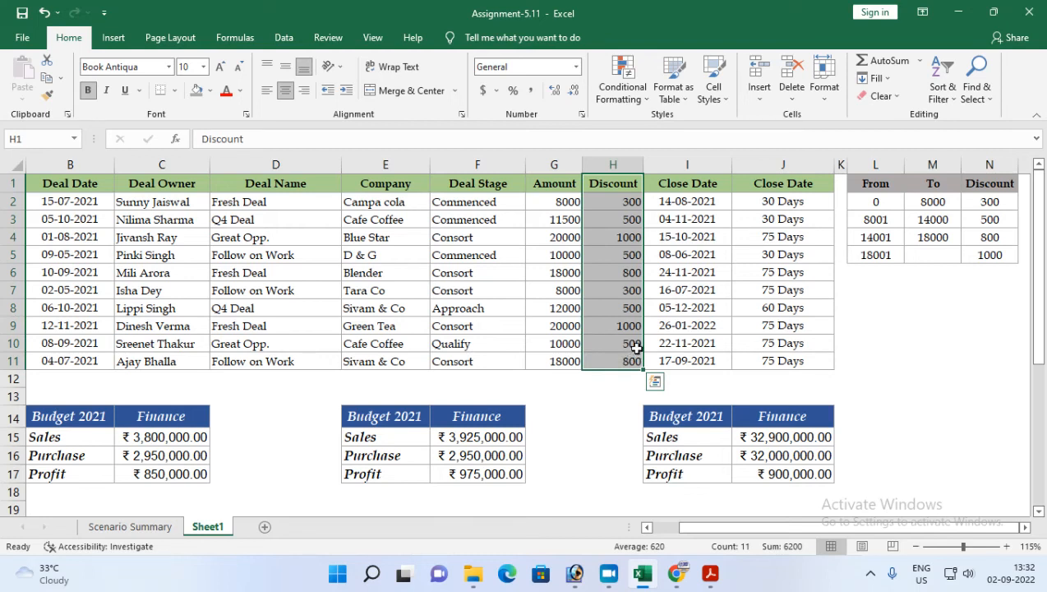
drag(152, 184, 165, 357)
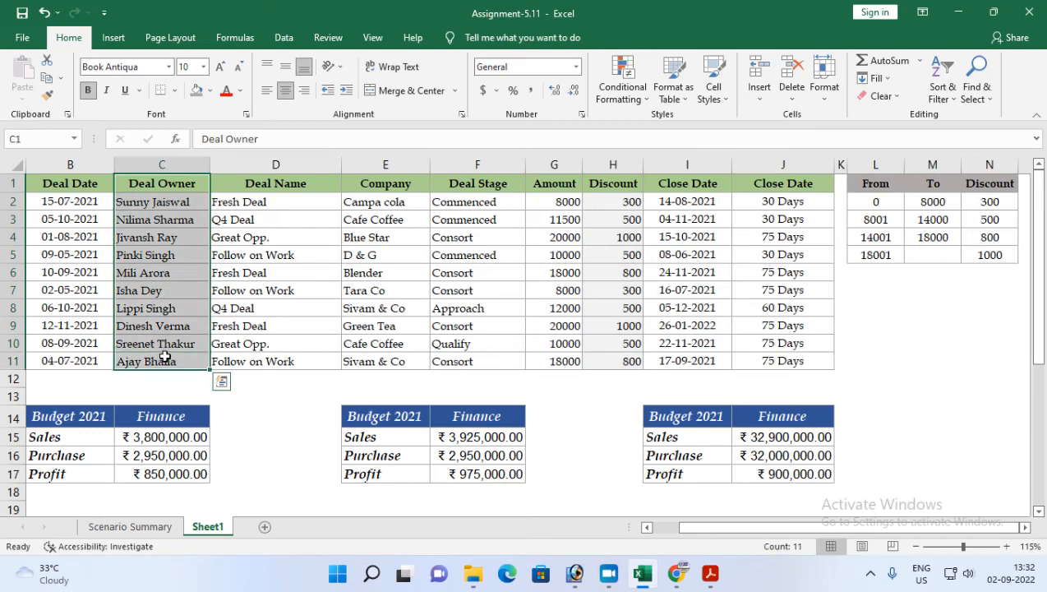
drag(626, 188, 607, 359)
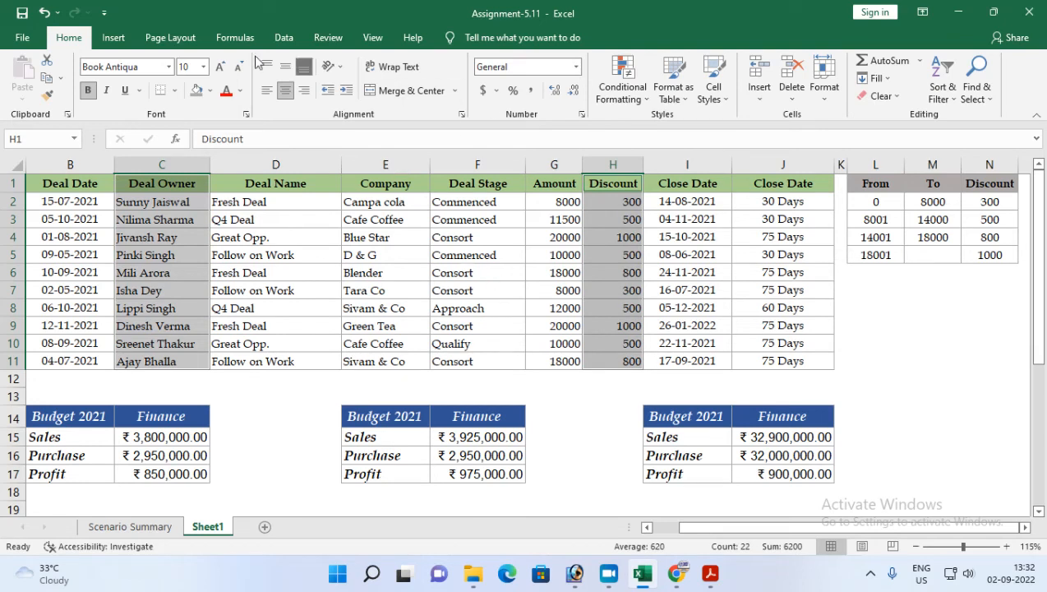
click(113, 37)
click(409, 61)
click(425, 178)
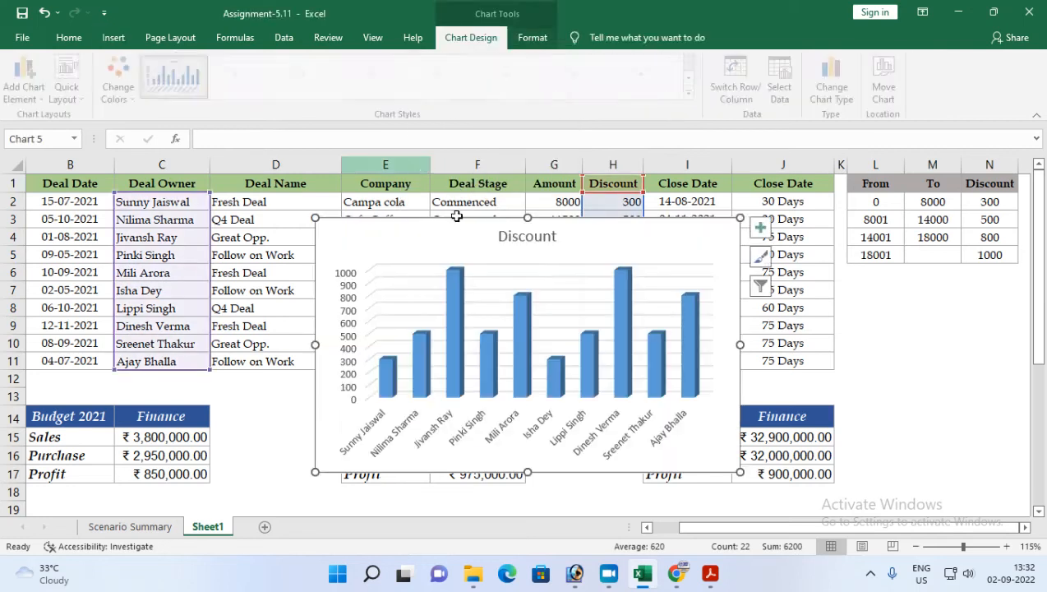
Step: Move the column chart below the budget tables, to about rows 20–34 in columns B to E
drag(1040, 349, 1042, 365)
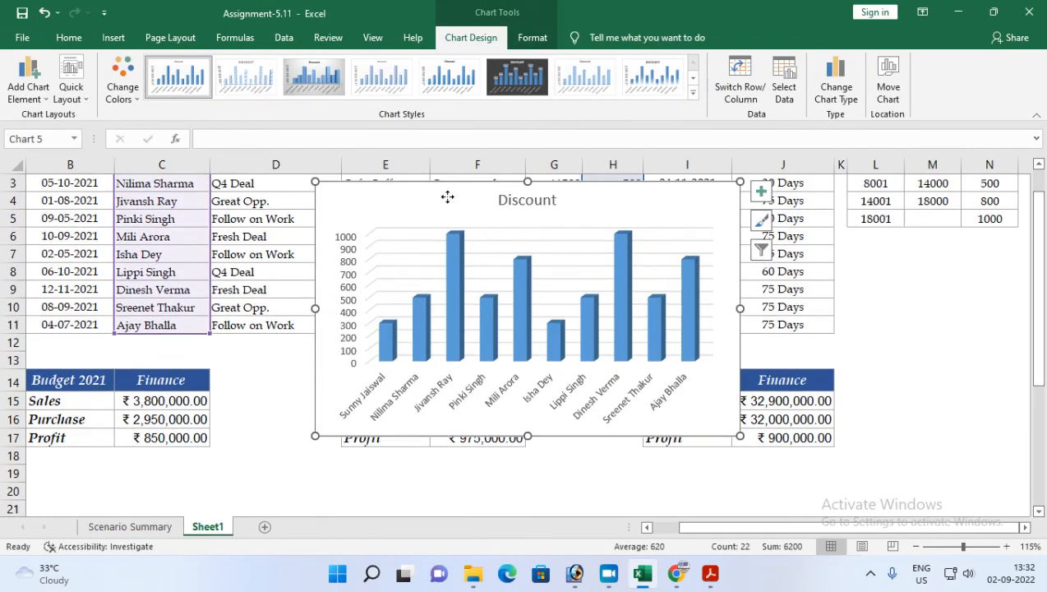
drag(446, 197, 271, 313)
drag(1034, 349, 1037, 370)
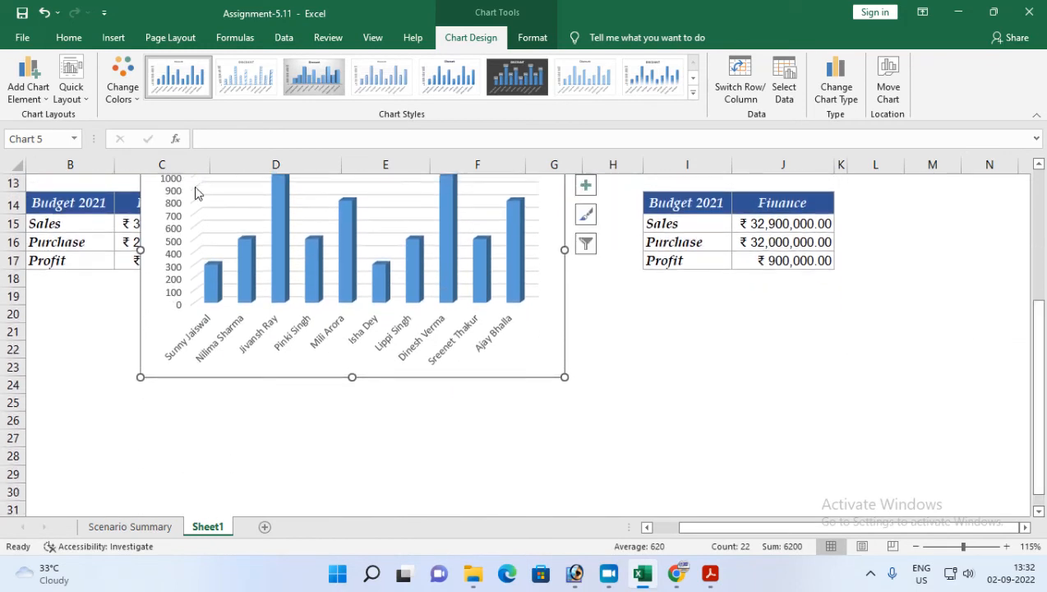
drag(154, 213, 135, 348)
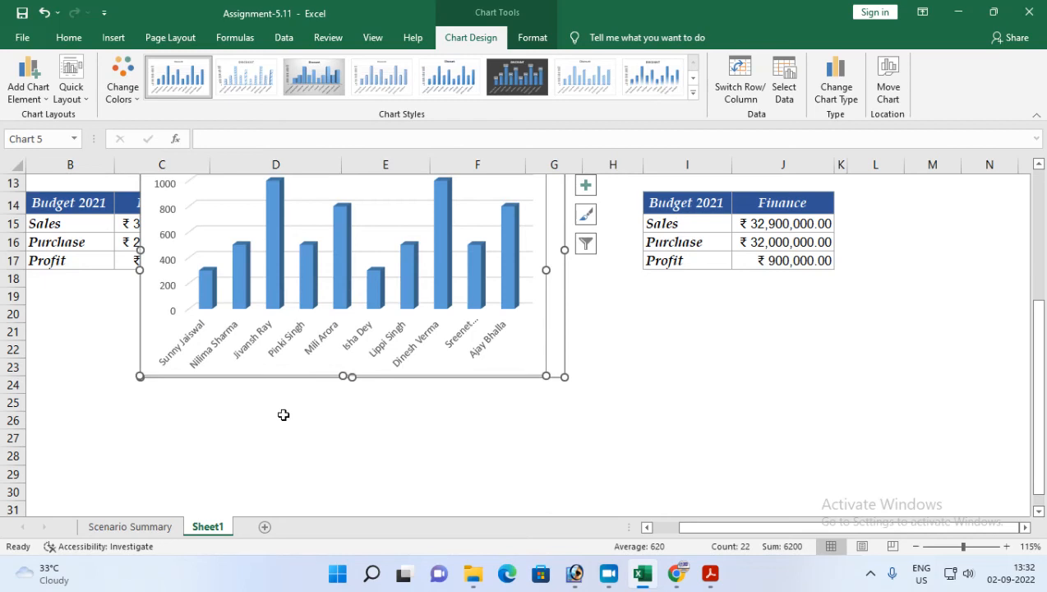
drag(240, 381, 210, 505)
scroll(622, 456, down, 2)
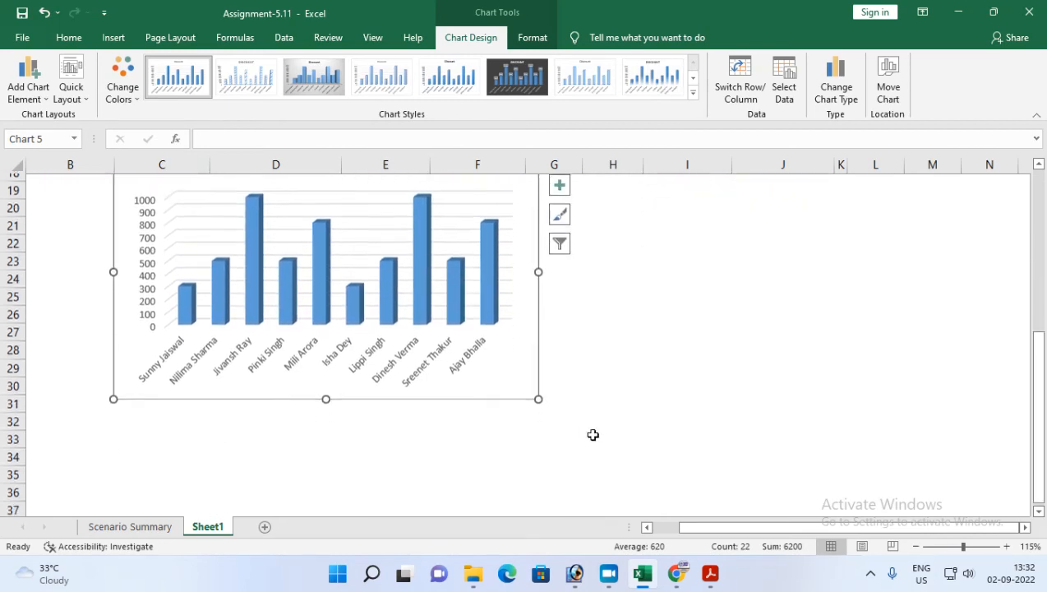
drag(279, 391, 238, 446)
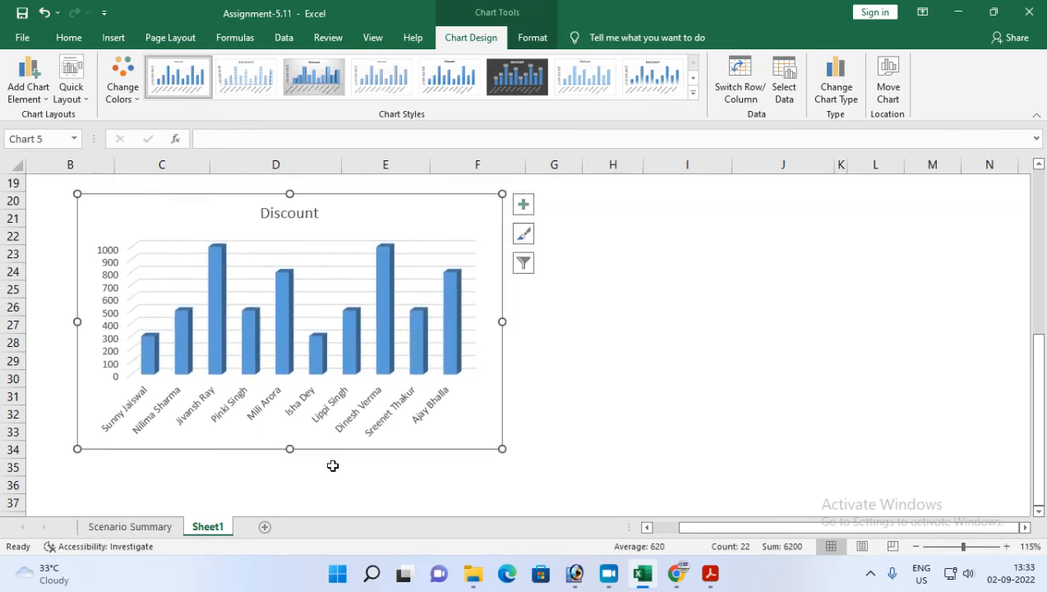
Step: Check task 11 in the assignment PDF again and return to the workbook
click(276, 215)
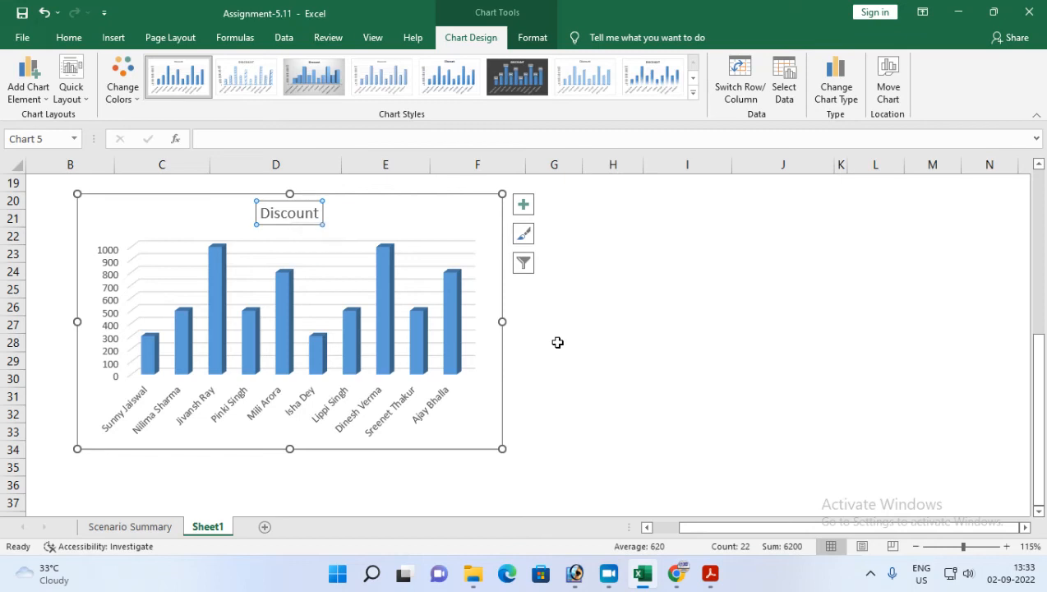
click(110, 37)
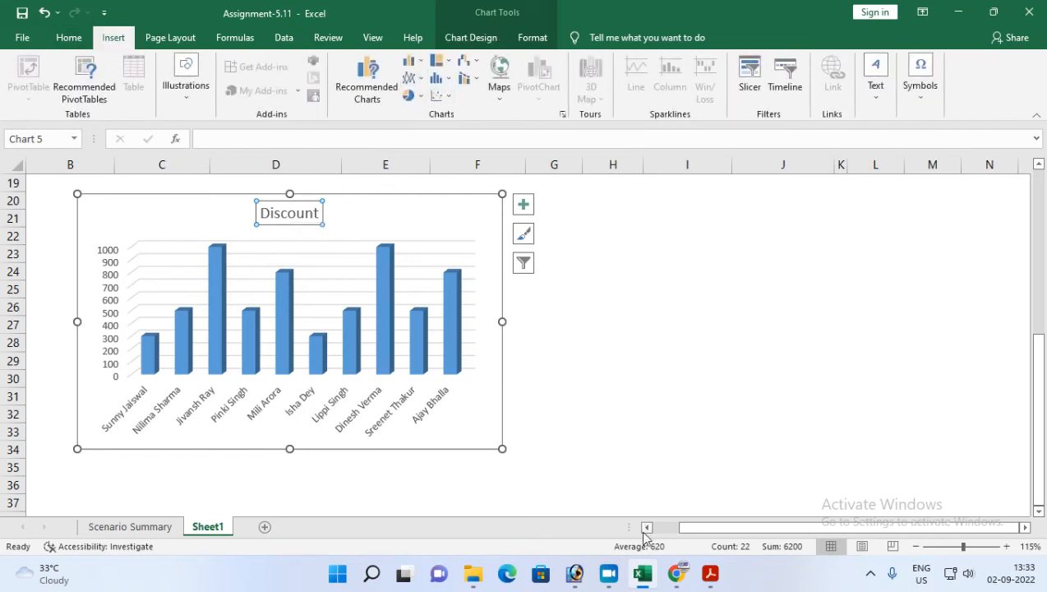
click(709, 574)
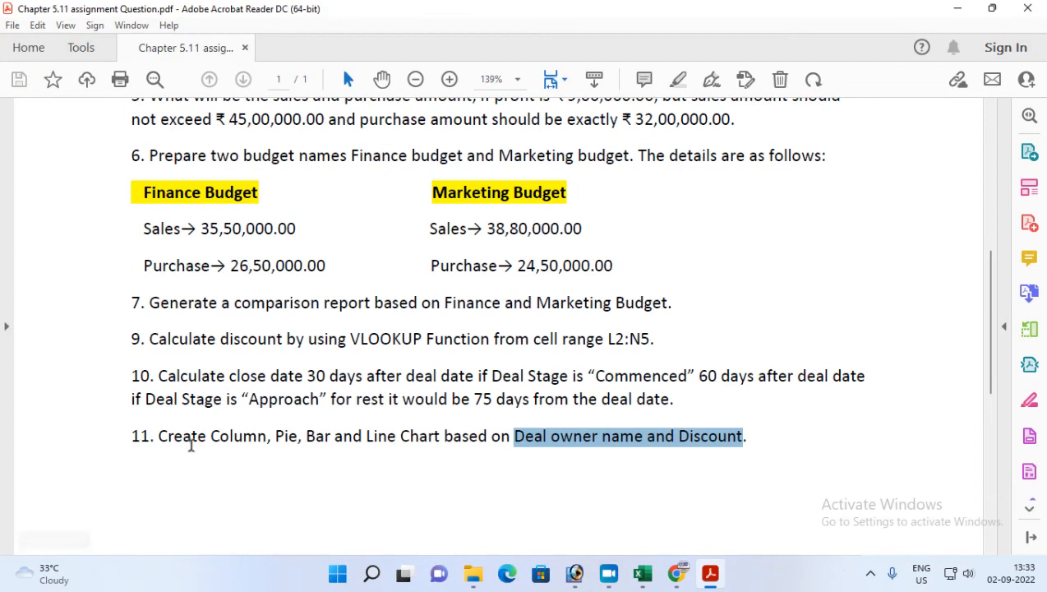
click(710, 574)
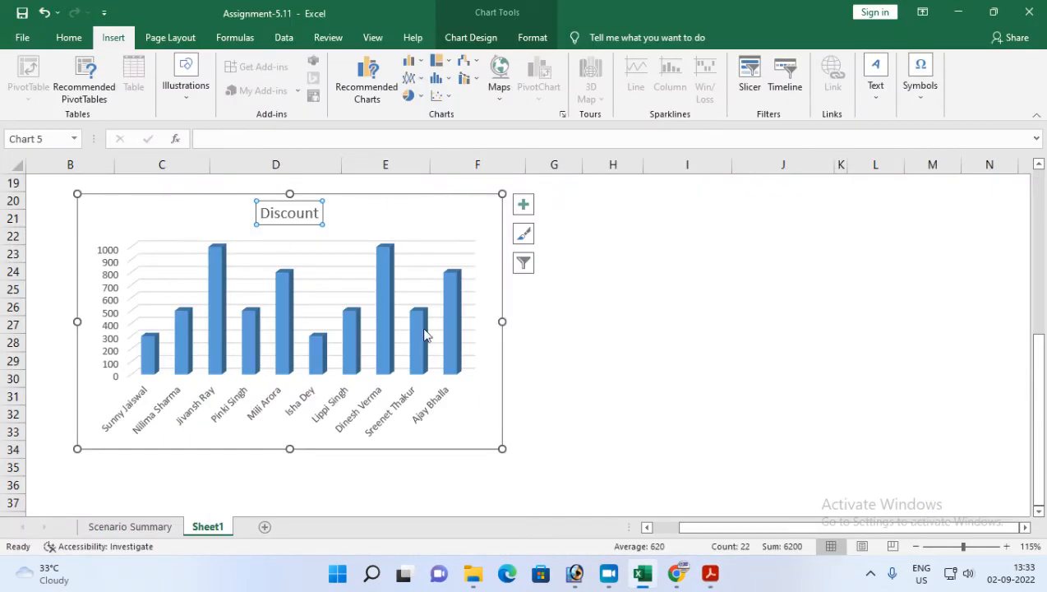
Step: Try to change the column chart into a 3-D pie chart, then undo the change
scroll(425, 334, up, 5)
scroll(362, 276, down, 3)
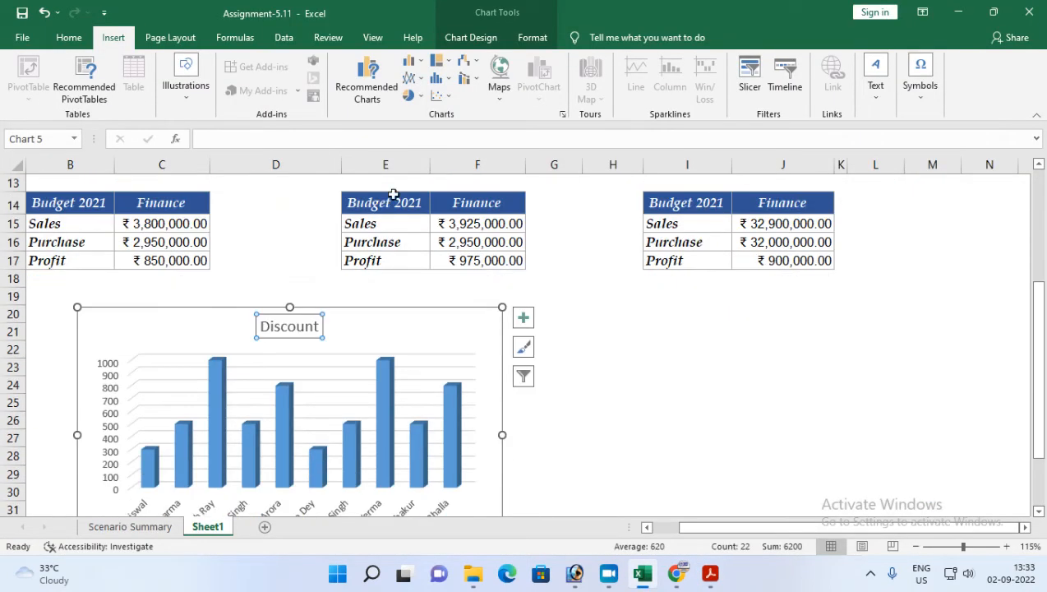
click(411, 96)
key(Escape)
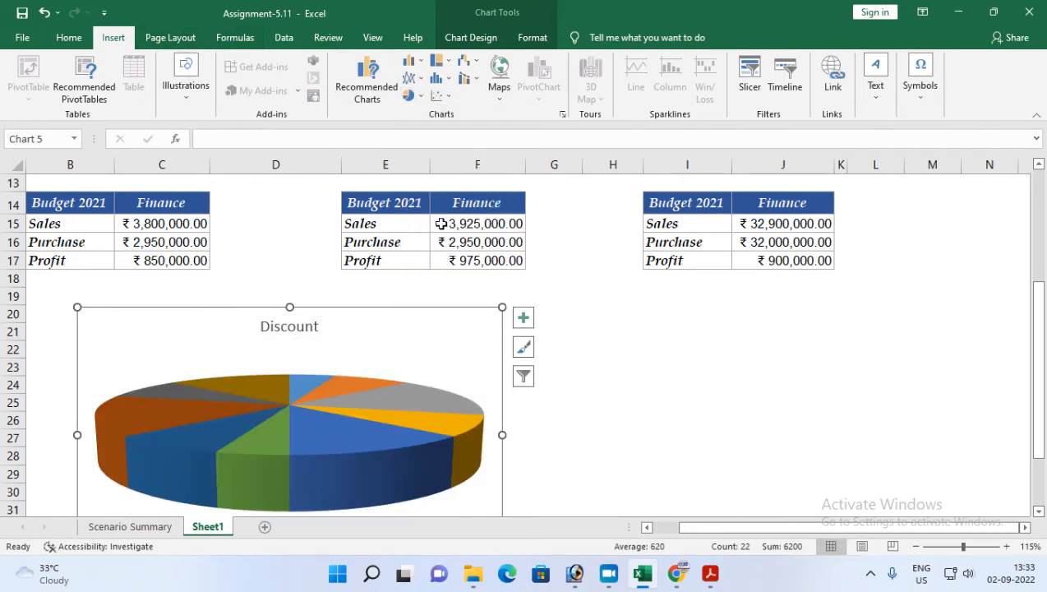
scroll(648, 386, down, 1)
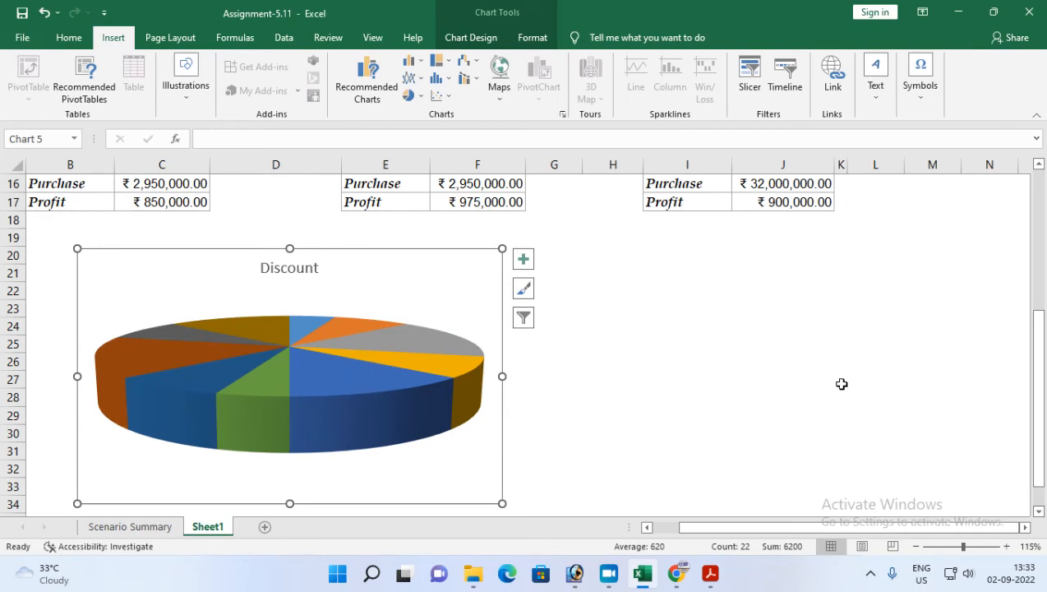
key(ctrl+z)
Step: Insert an empty 3-D pie chart from cell I20 and place it beside the column chart
click(710, 318)
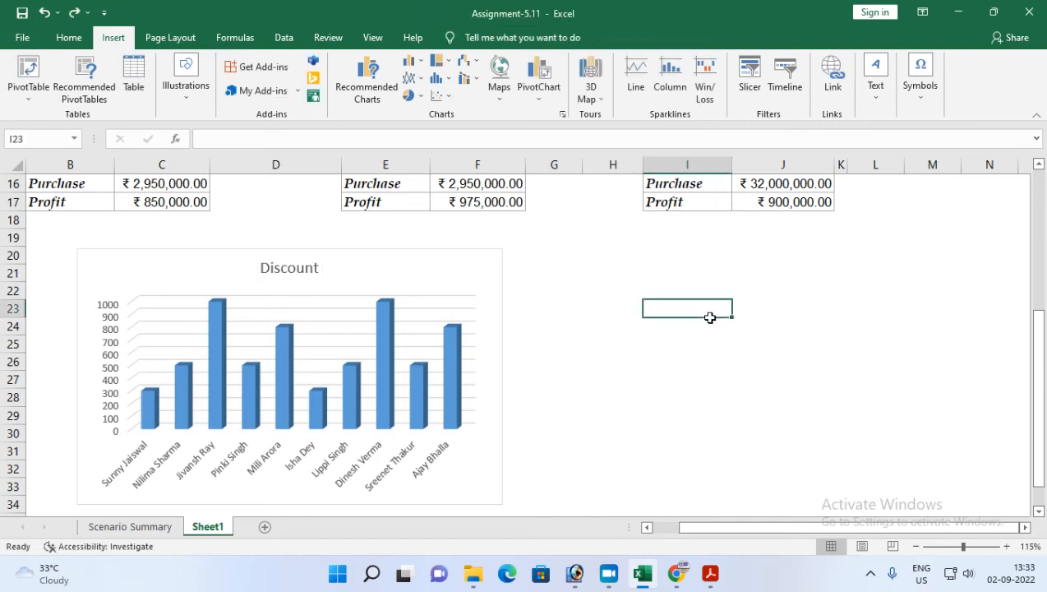
click(661, 260)
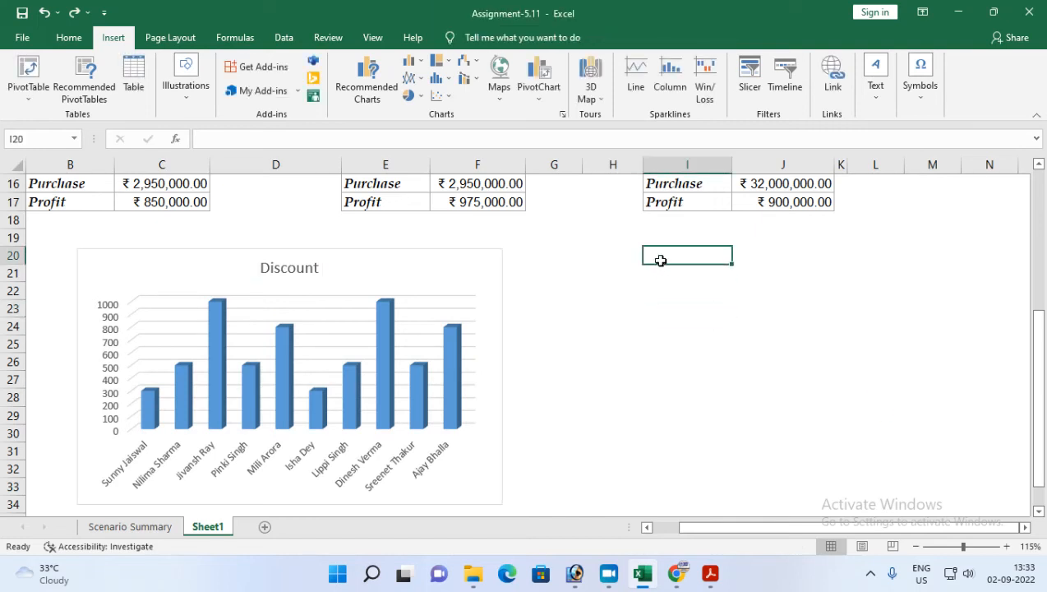
click(416, 94)
click(409, 211)
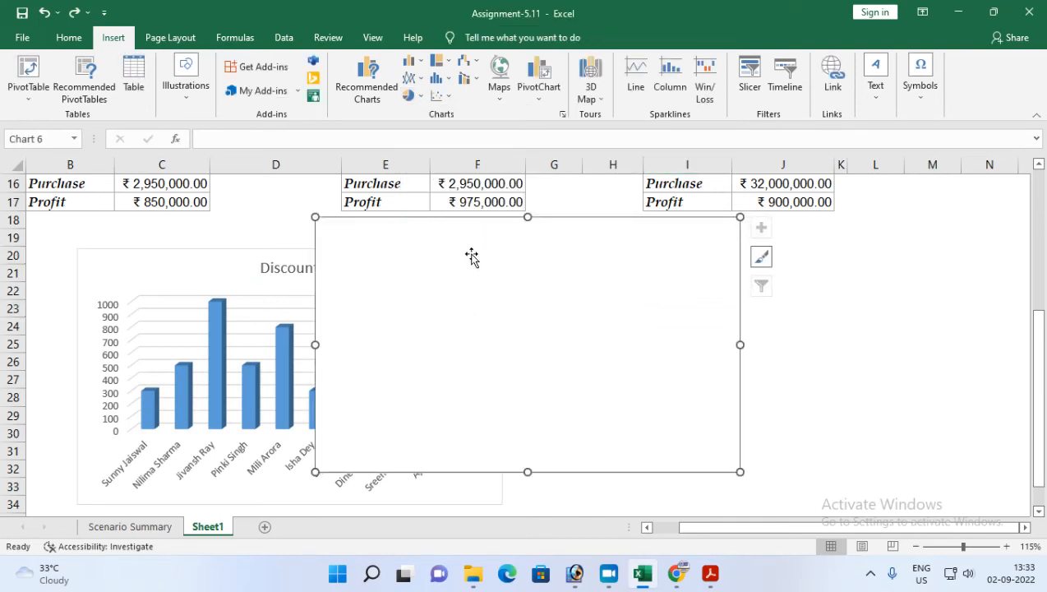
drag(488, 238, 688, 268)
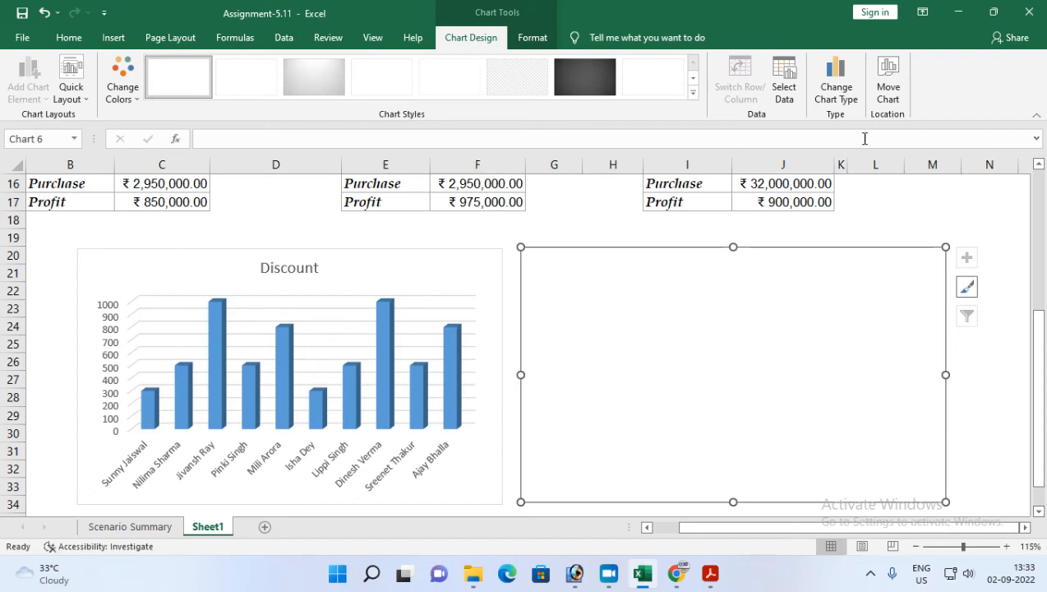
Step: Set the pie chart's data range to C1:C11 and add a series with values from H1:H11
click(785, 92)
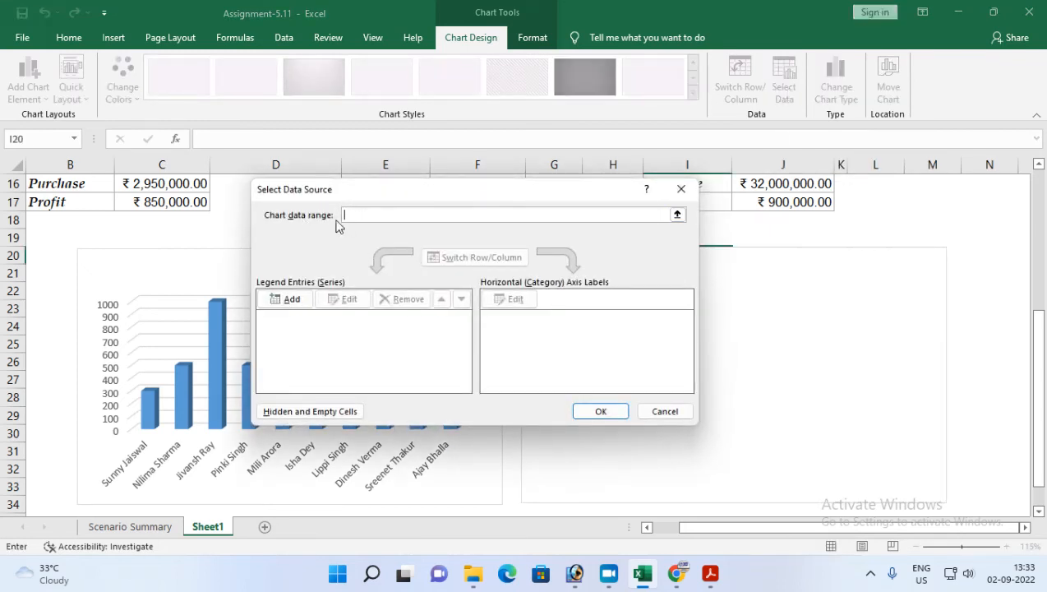
scroll(367, 226, up, 4)
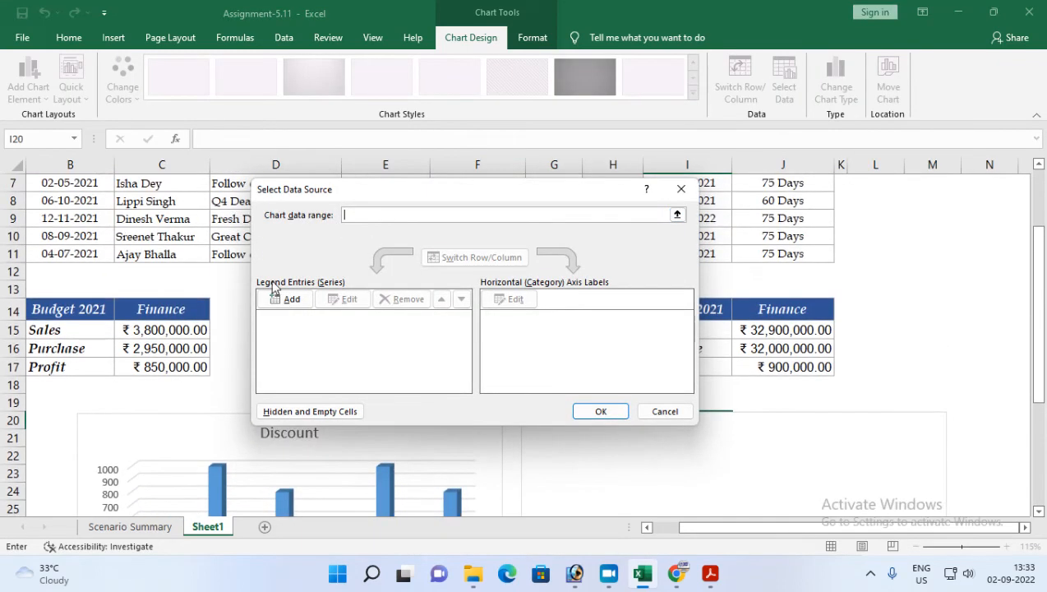
scroll(272, 287, up, 1)
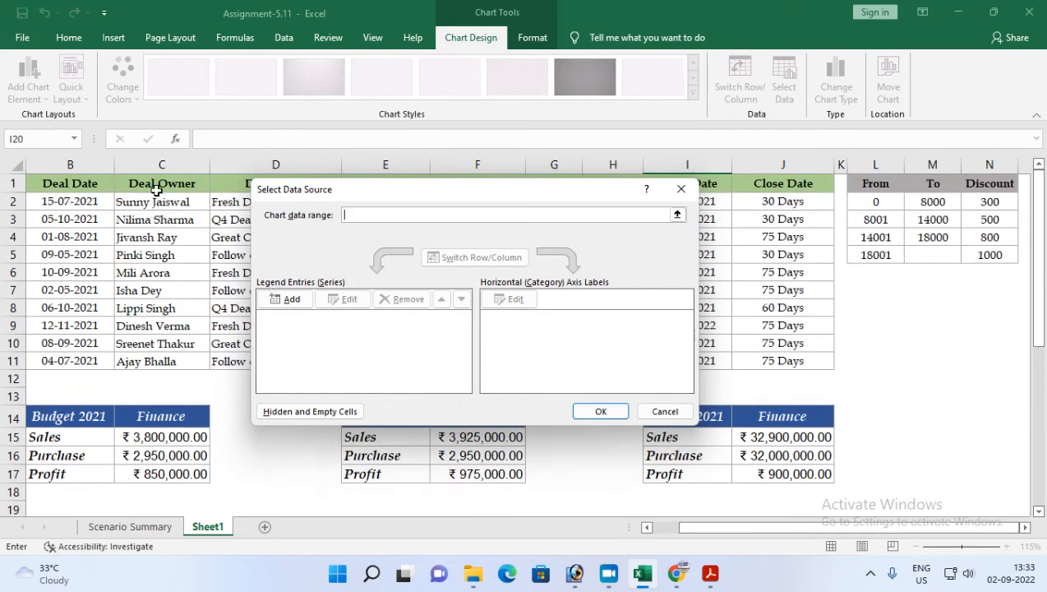
drag(153, 185, 152, 361)
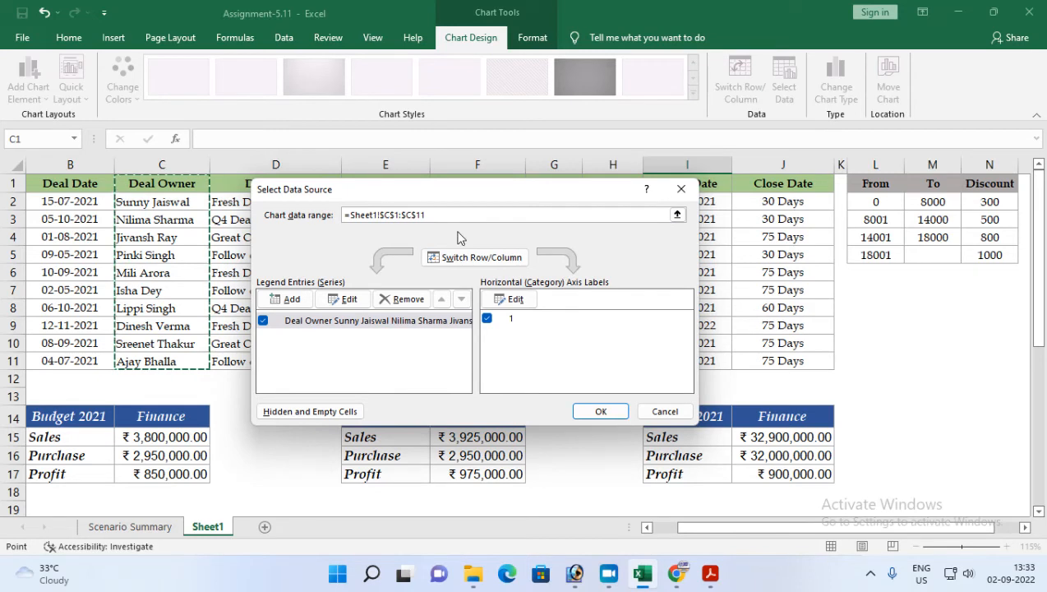
click(290, 304)
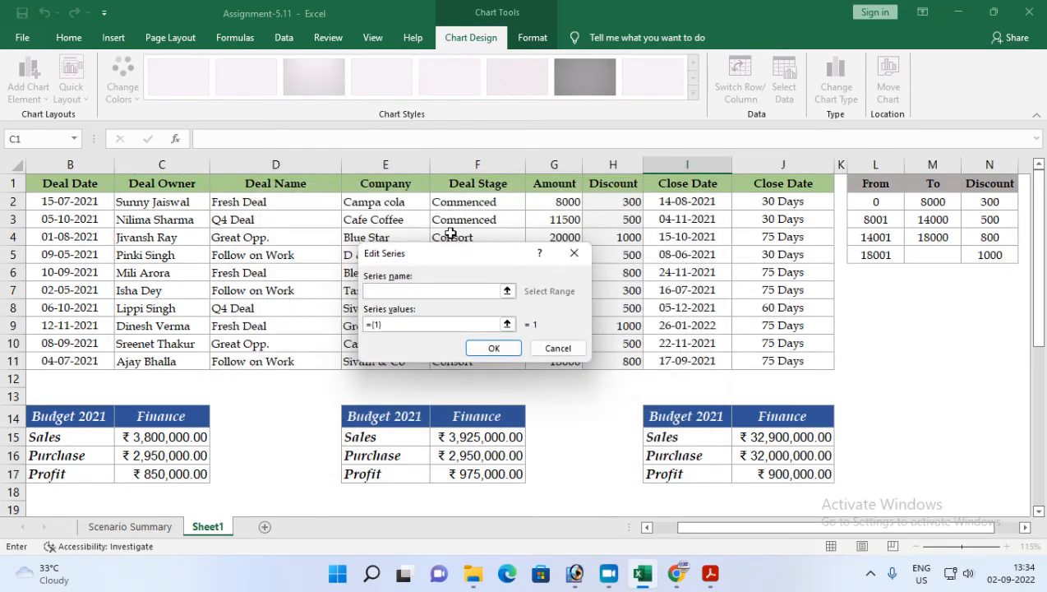
drag(611, 185, 609, 357)
click(486, 349)
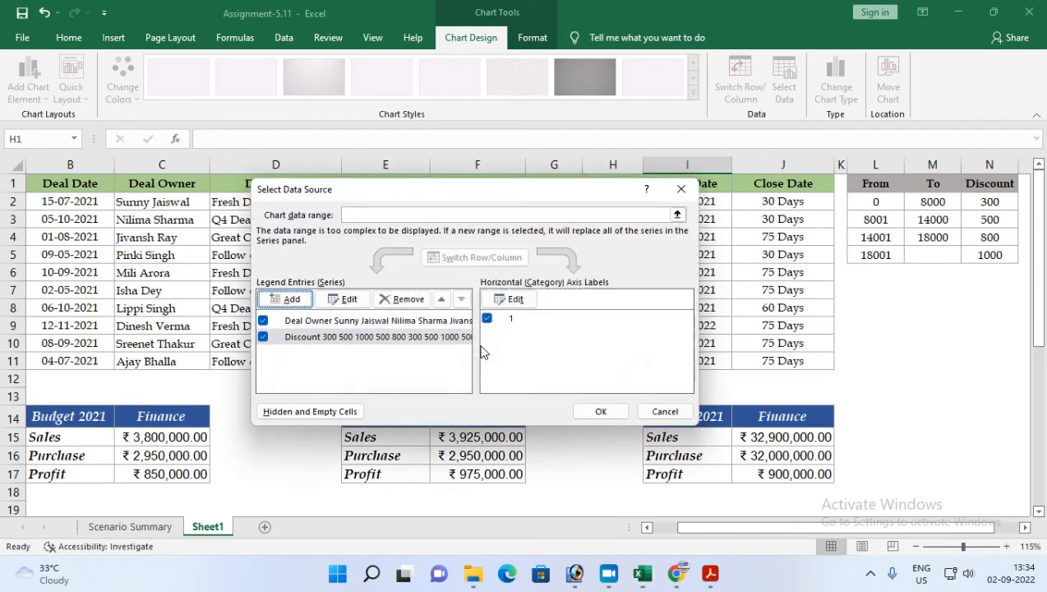
click(601, 411)
scroll(605, 407, down, 5)
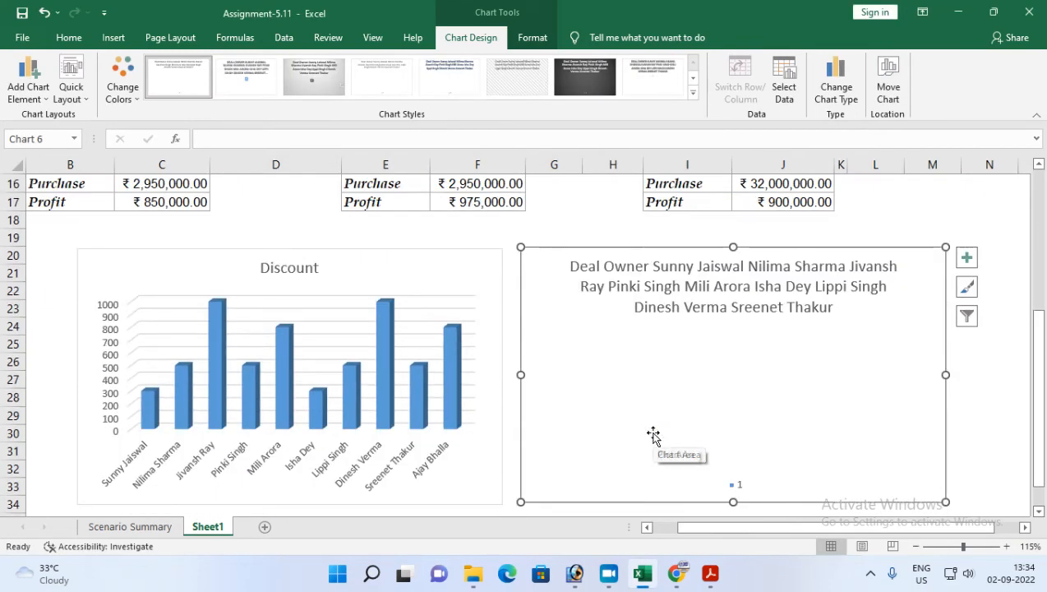
click(722, 373)
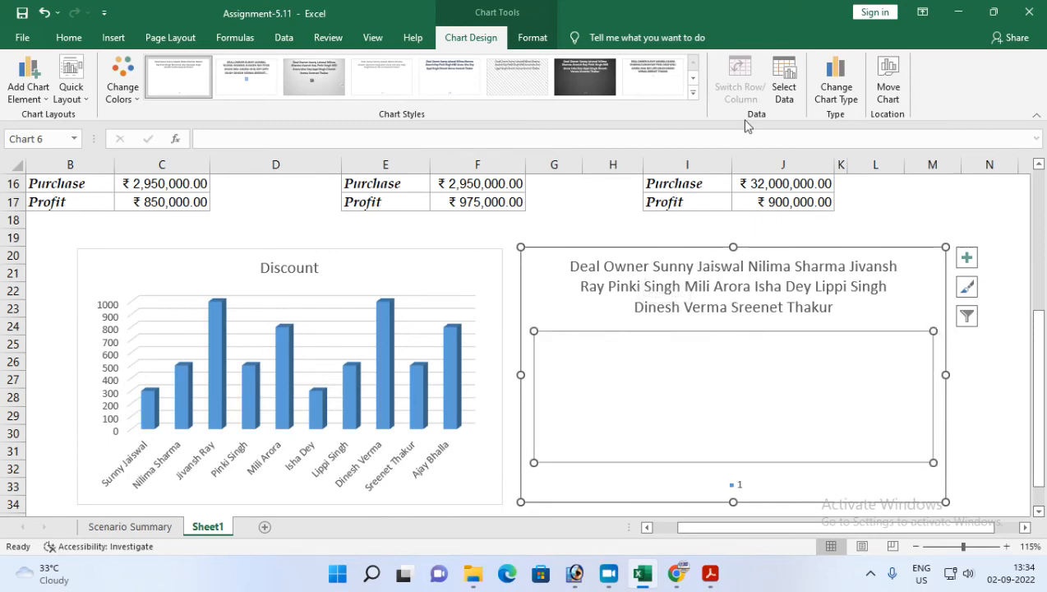
click(845, 101)
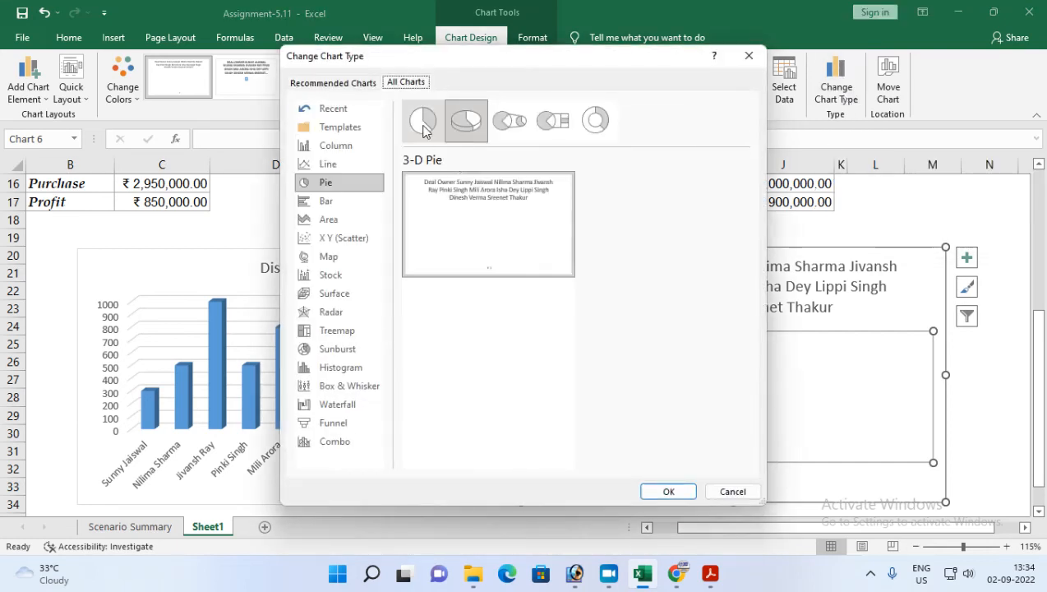
click(723, 492)
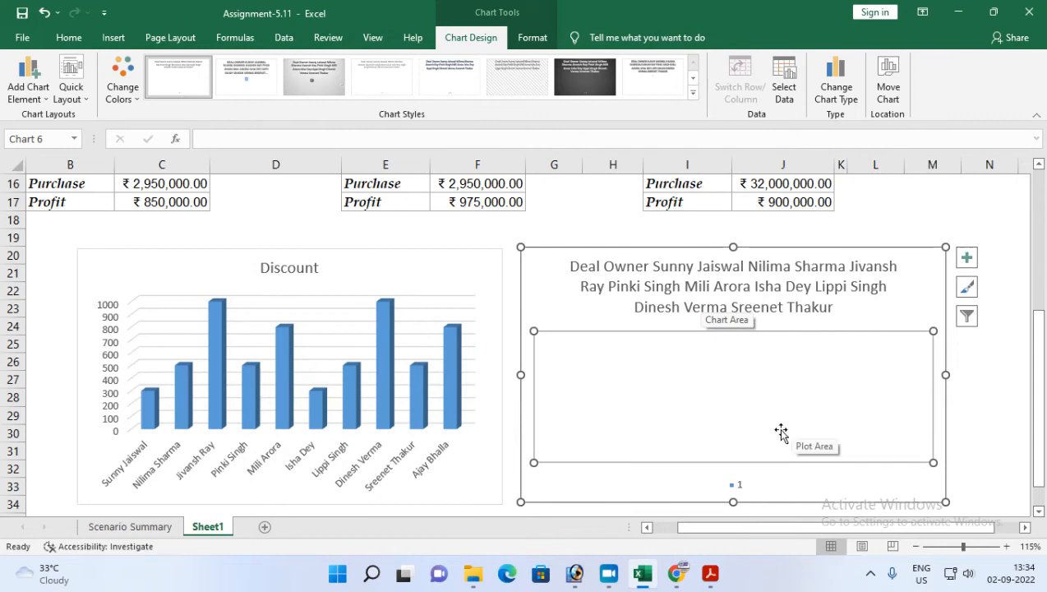
Step: Remove both series from the pie chart and add a new series named from C1:C11
click(783, 87)
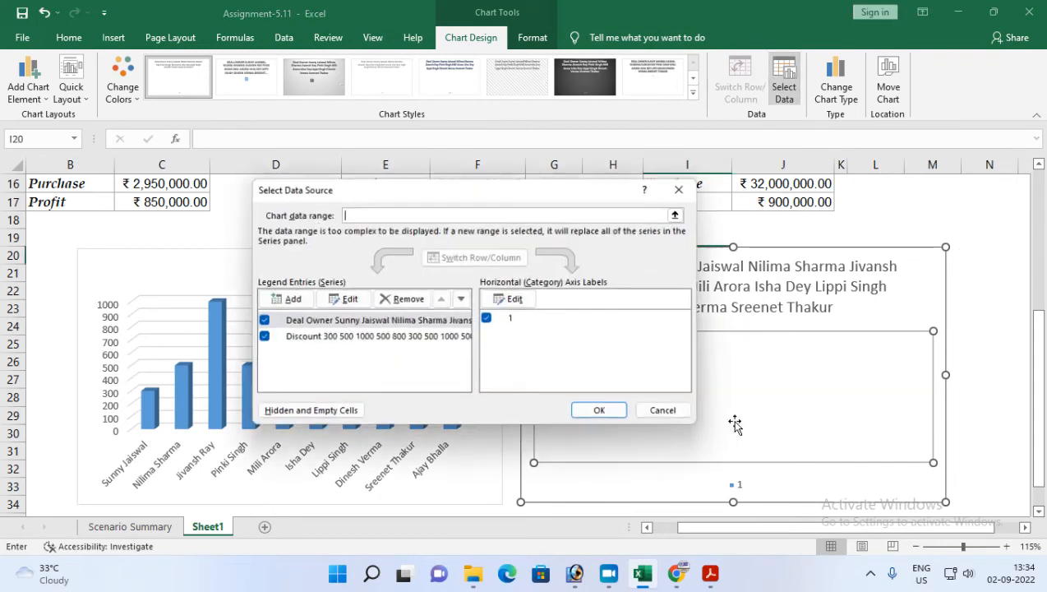
click(337, 337)
click(403, 299)
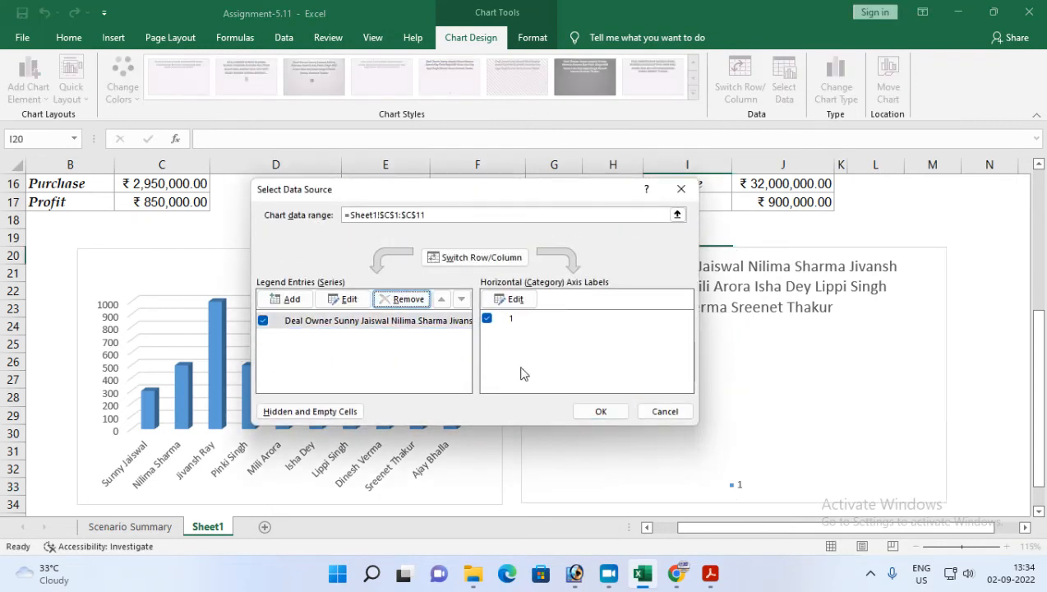
click(371, 322)
click(406, 299)
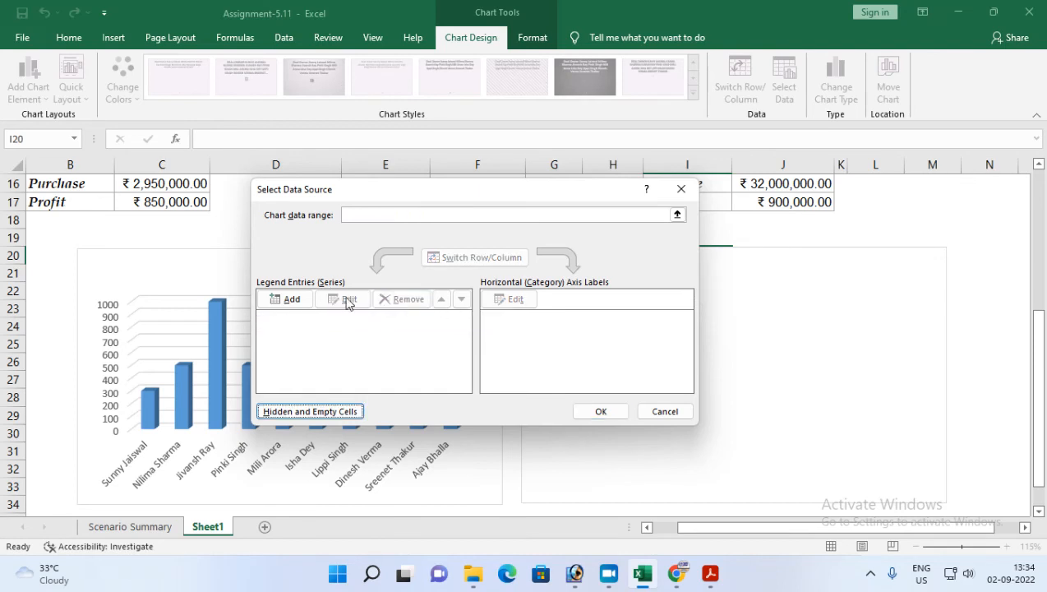
click(287, 299)
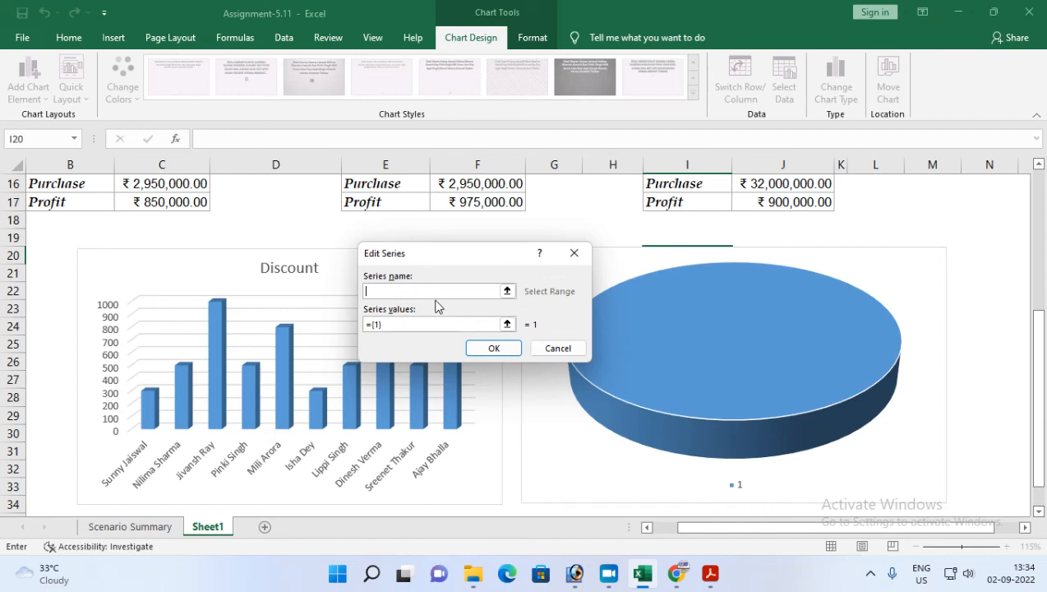
scroll(195, 277, up, 5)
drag(135, 189, 203, 363)
click(494, 348)
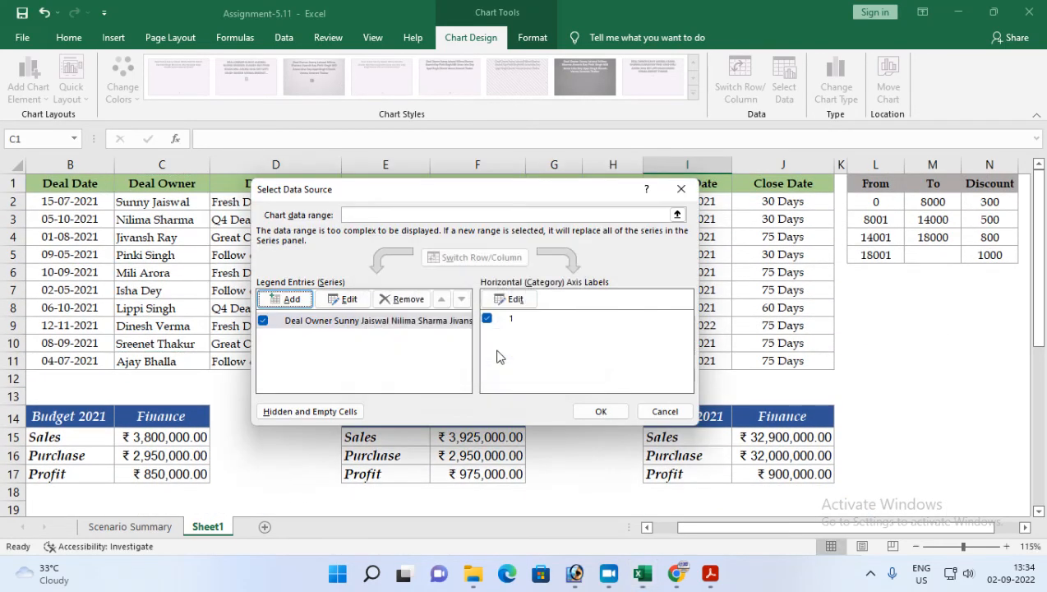
click(600, 411)
scroll(702, 394, down, 5)
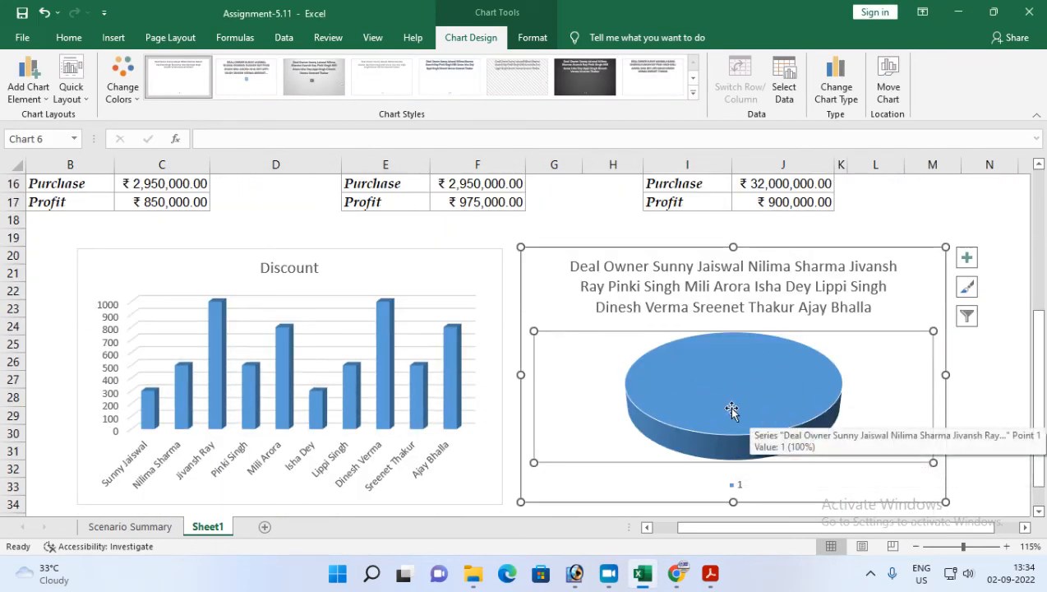
Step: Add a second series to the pie chart named from H1:H11
scroll(743, 430, up, 4)
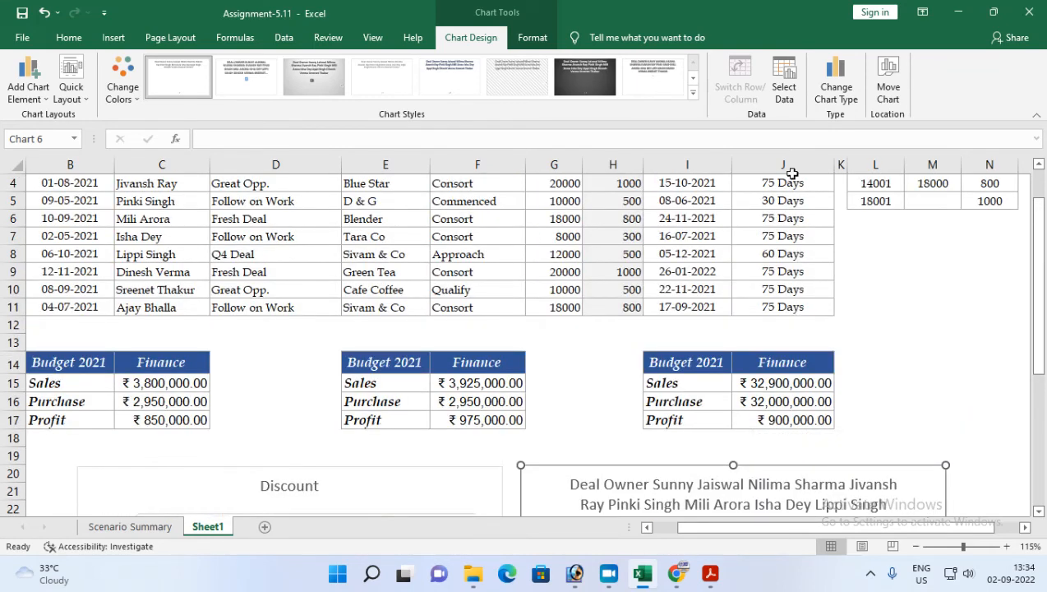
click(783, 78)
click(322, 299)
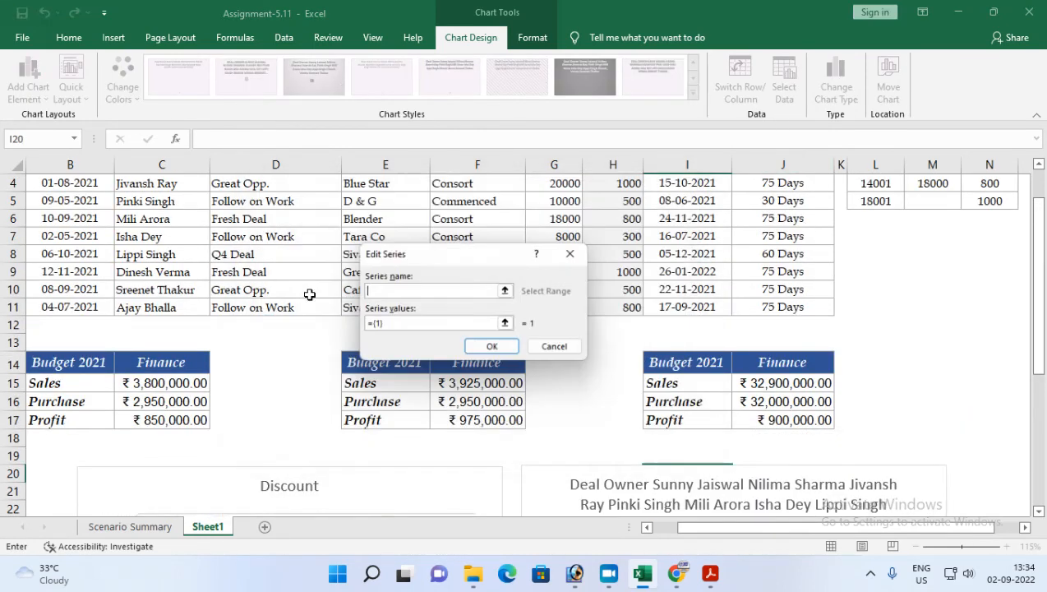
scroll(613, 297, up, 1)
drag(612, 178, 599, 359)
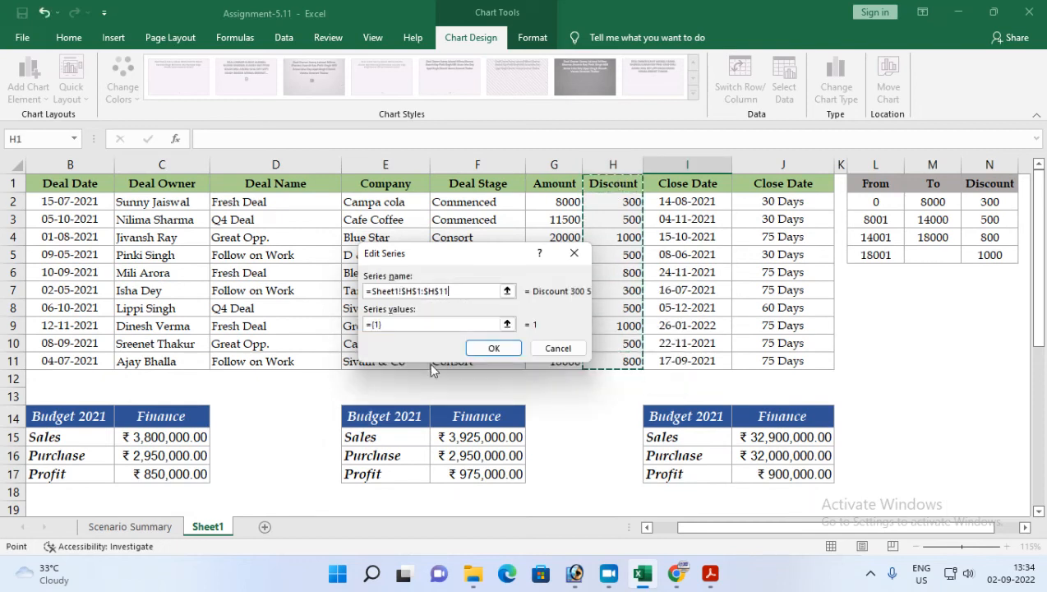
click(492, 349)
click(624, 415)
scroll(729, 420, down, 7)
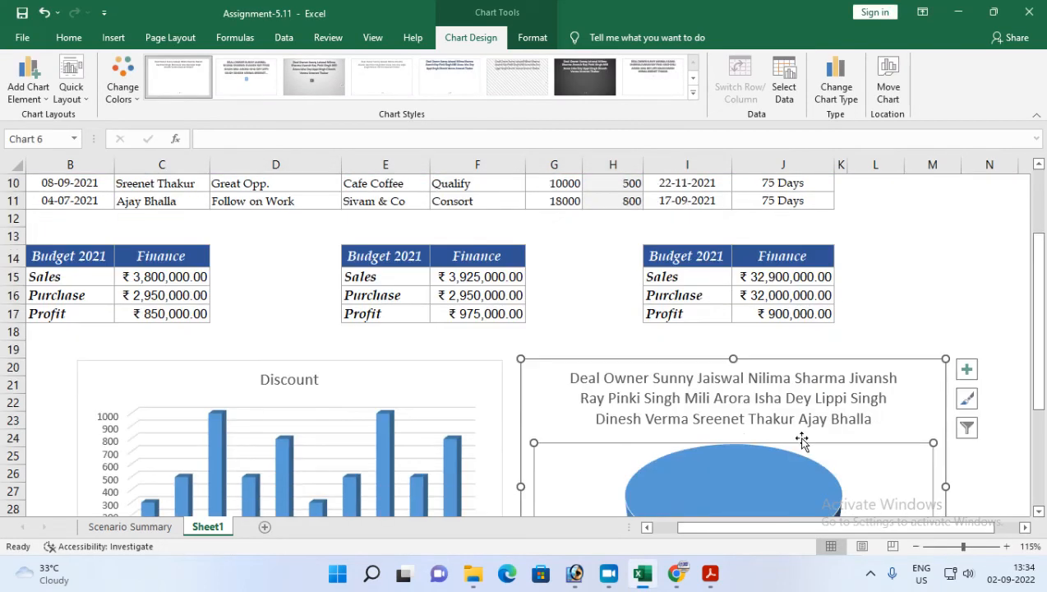
click(734, 315)
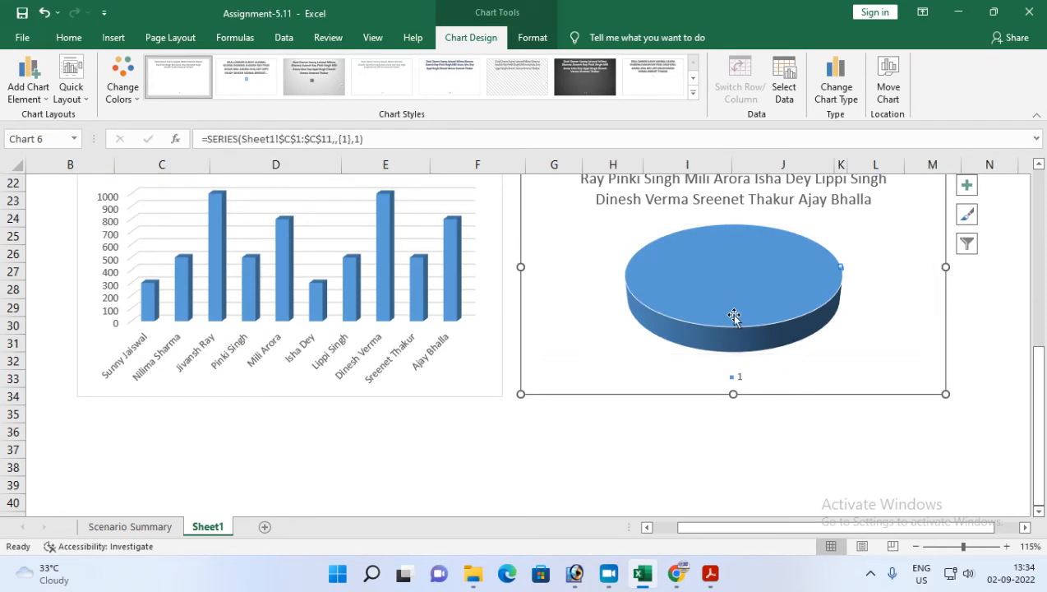
scroll(738, 324, up, 2)
click(661, 297)
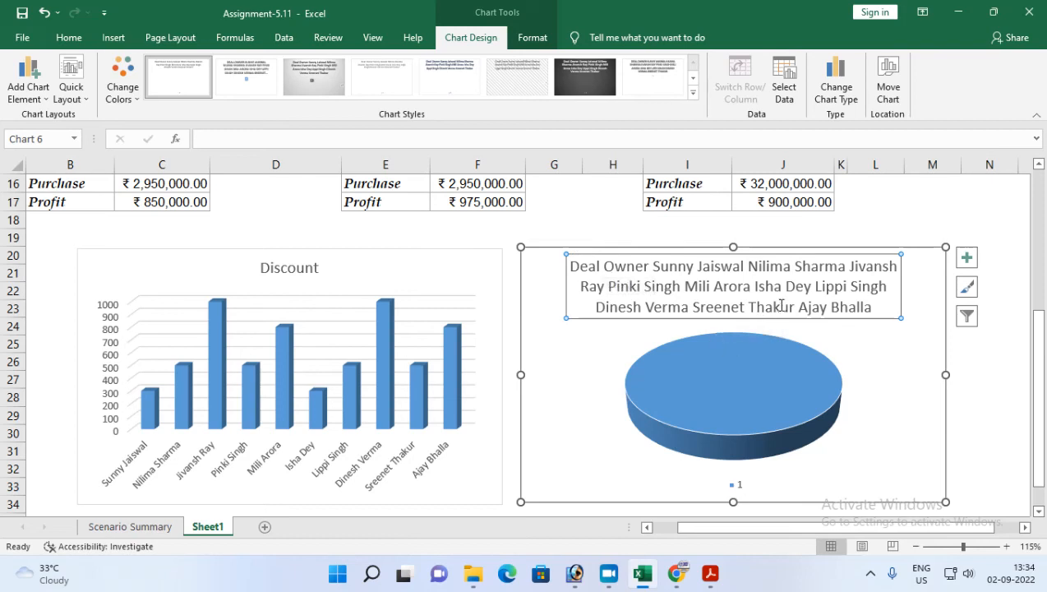
click(783, 78)
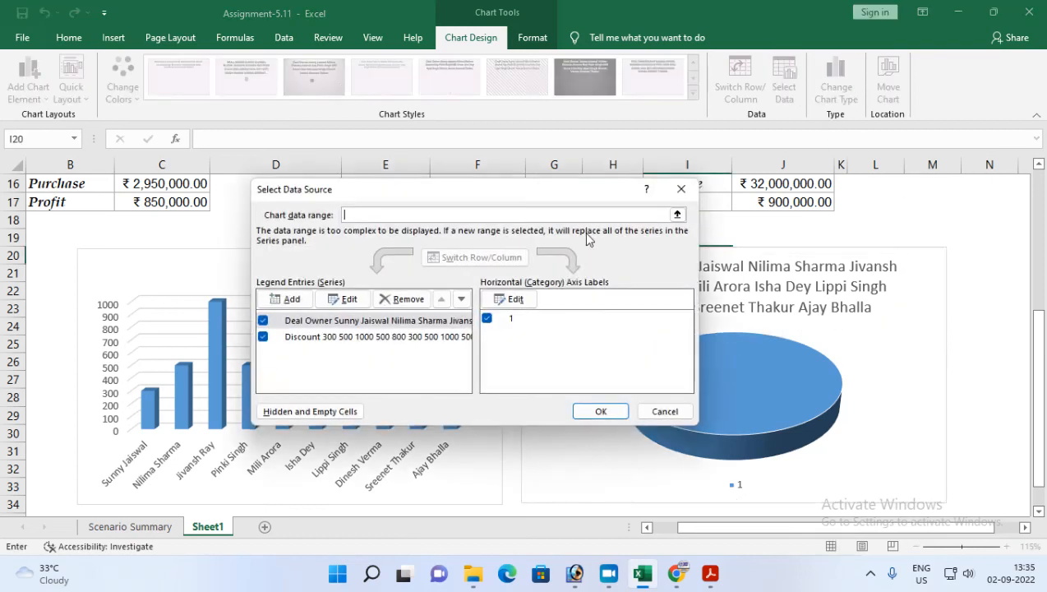
click(515, 299)
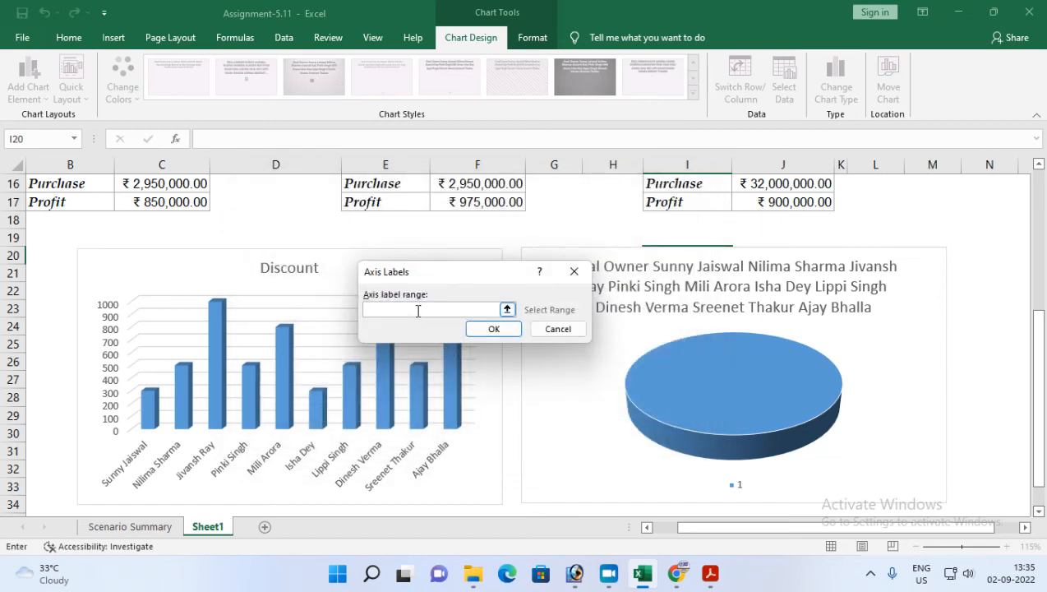
click(555, 332)
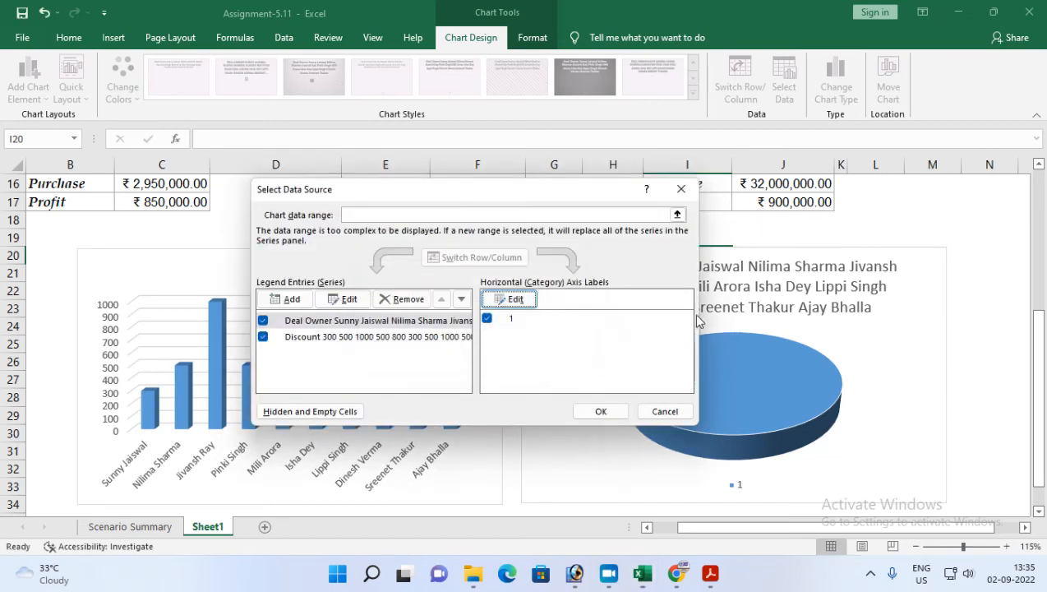
click(663, 411)
Step: Delete the pie chart's title and then the whole pie chart
click(614, 265)
key(Delete)
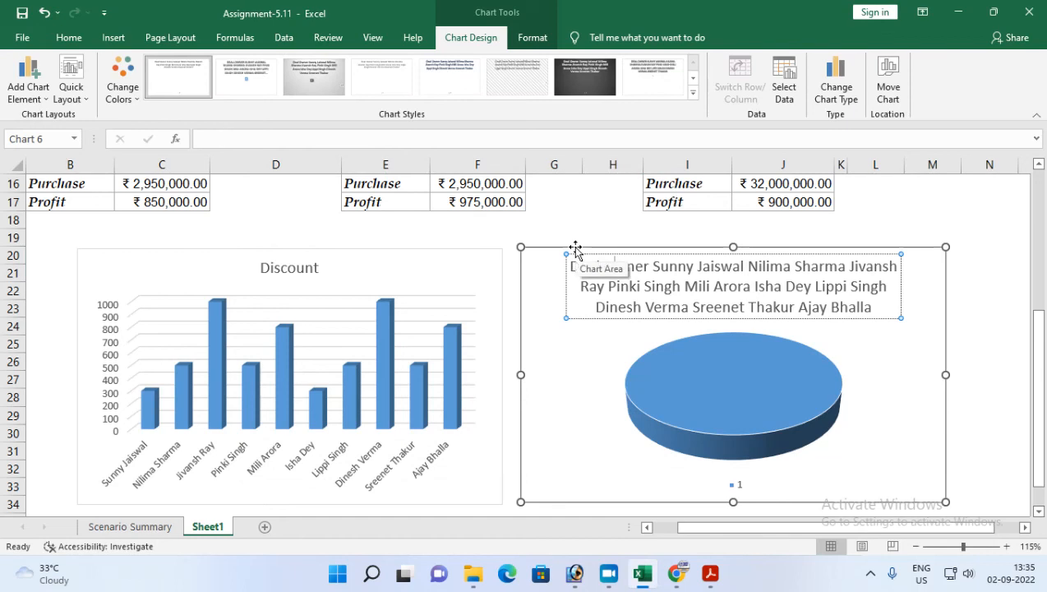
click(548, 244)
key(Delete)
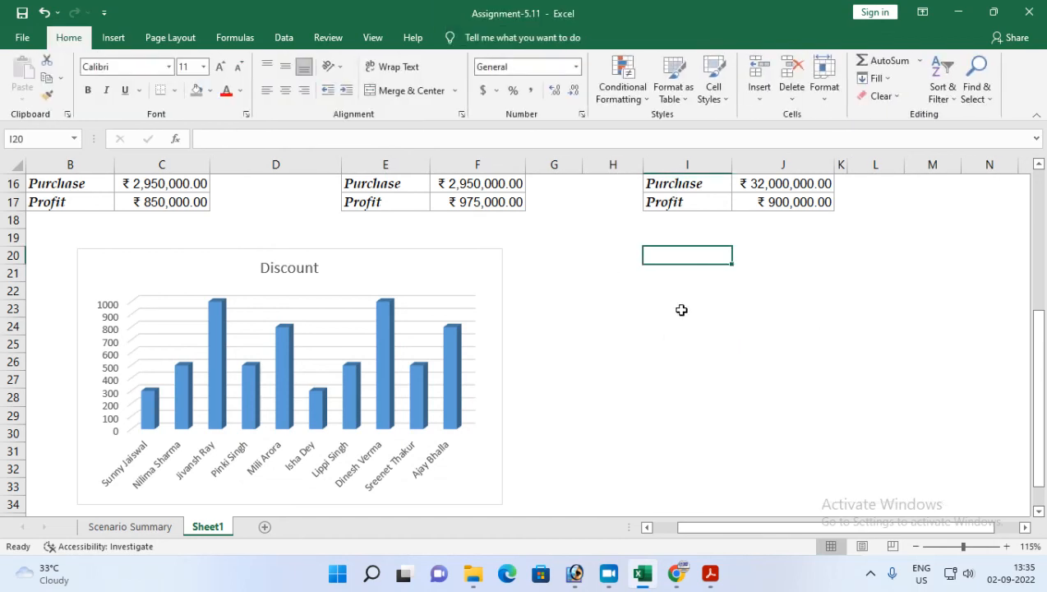
Step: Insert a 3-D pie chart from the Deal Owner and Discount ranges C1:C11 and H1:H11
scroll(363, 285, up, 5)
drag(160, 187, 159, 359)
drag(607, 183, 623, 361)
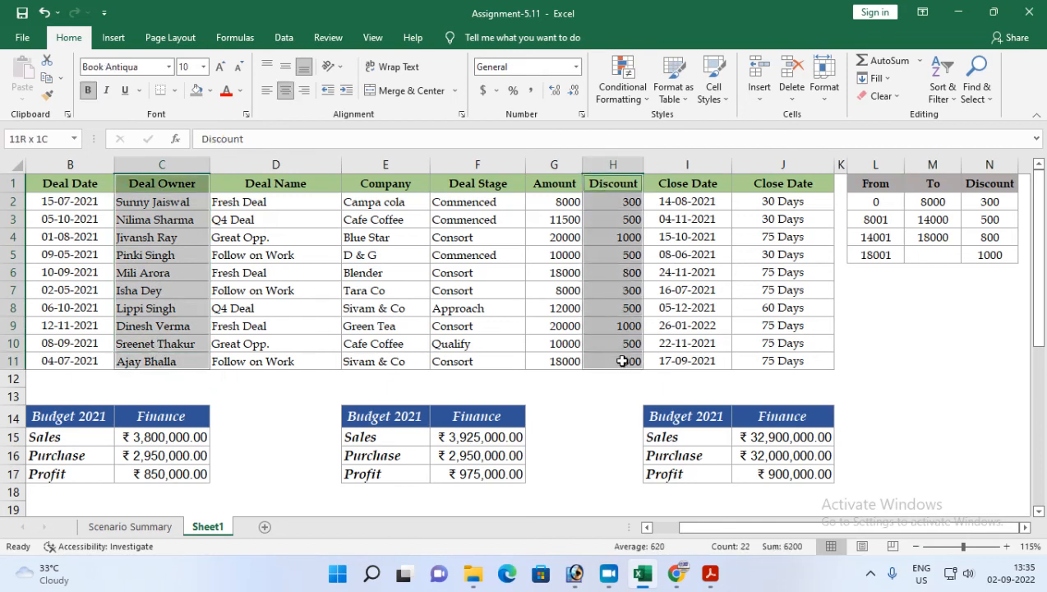
click(113, 37)
click(409, 96)
click(444, 212)
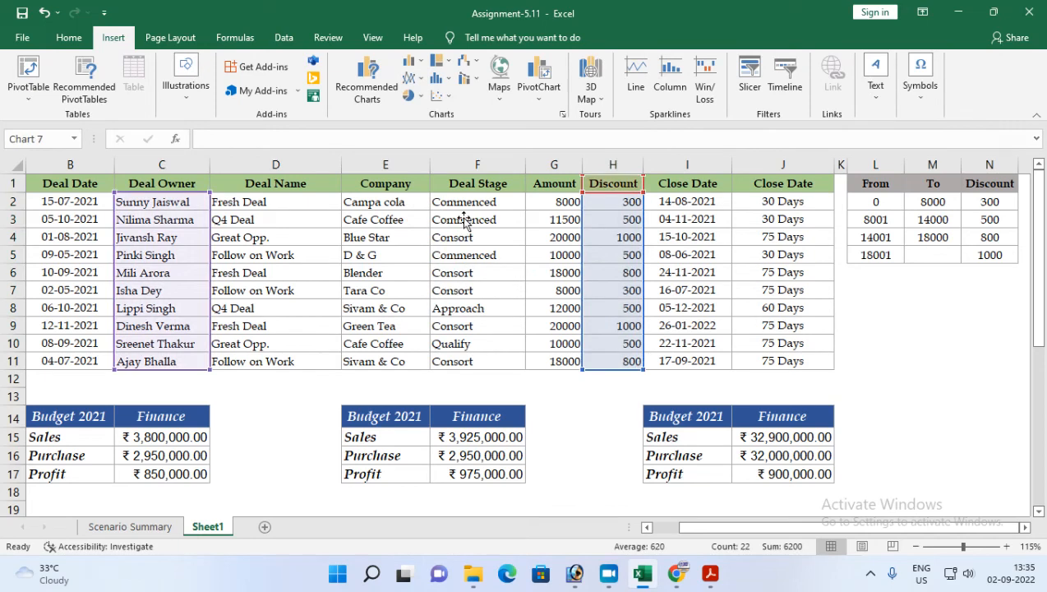
Step: Move the 3-D pie chart beside the column chart
drag(479, 259, 582, 427)
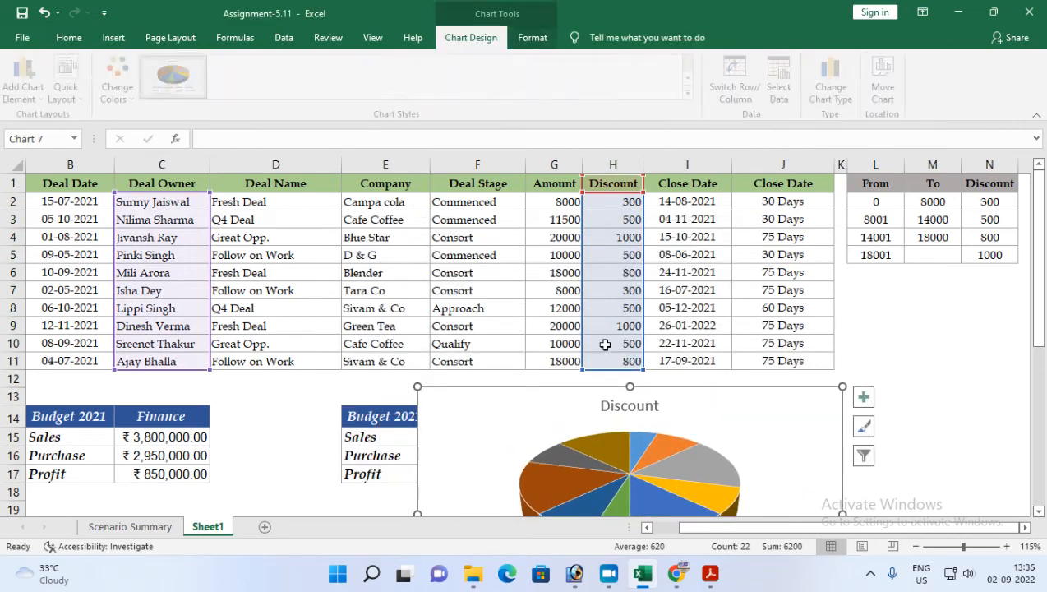
scroll(589, 322, down, 3)
drag(514, 259, 601, 379)
scroll(657, 392, down, 1)
scroll(657, 392, down, 1)
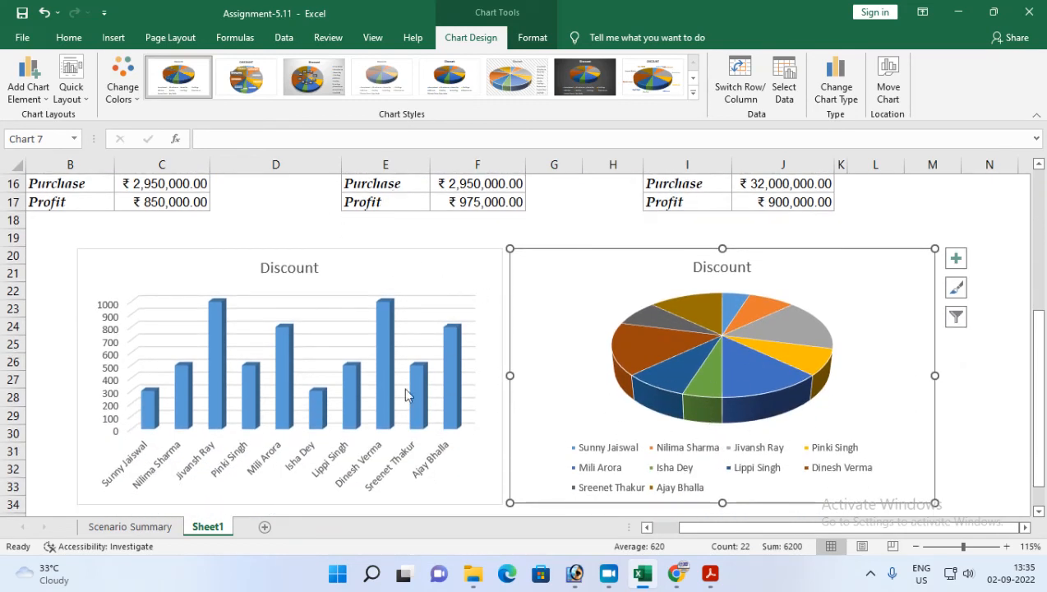
scroll(199, 435, down, 3)
click(116, 411)
scroll(181, 401, up, 4)
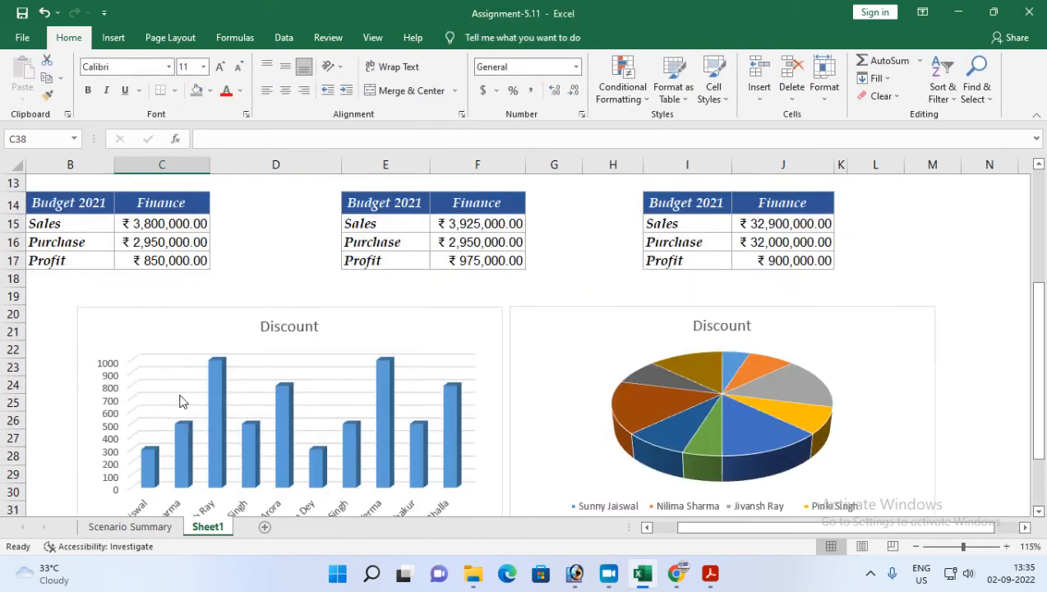
Step: Insert a 3-D clustered bar chart from the Deal Owner and Discount ranges C1:C11 and H1:H11
scroll(181, 401, up, 4)
drag(142, 185, 141, 363)
drag(606, 184, 613, 358)
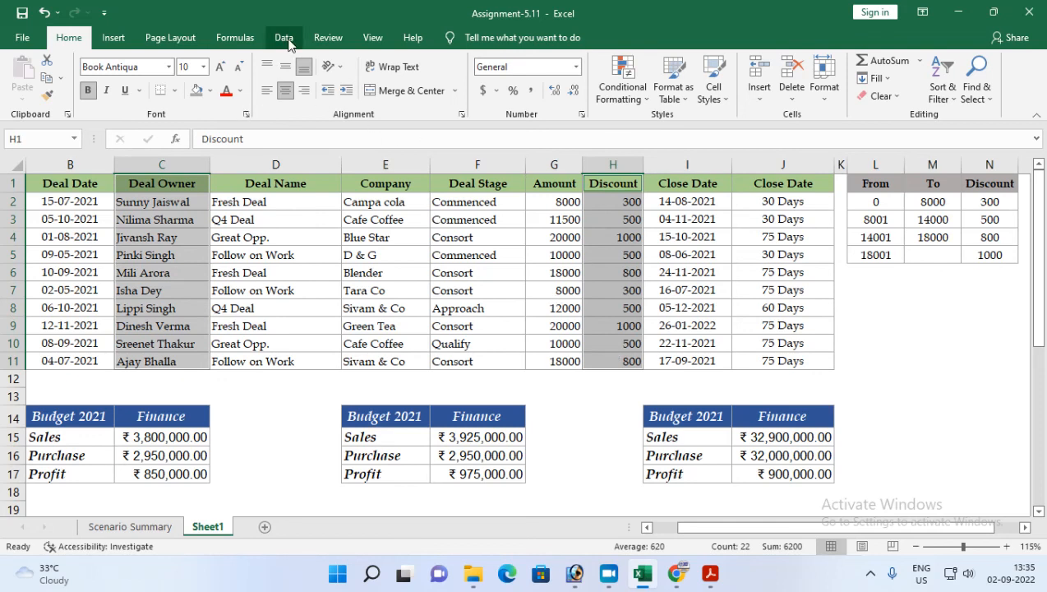
click(112, 37)
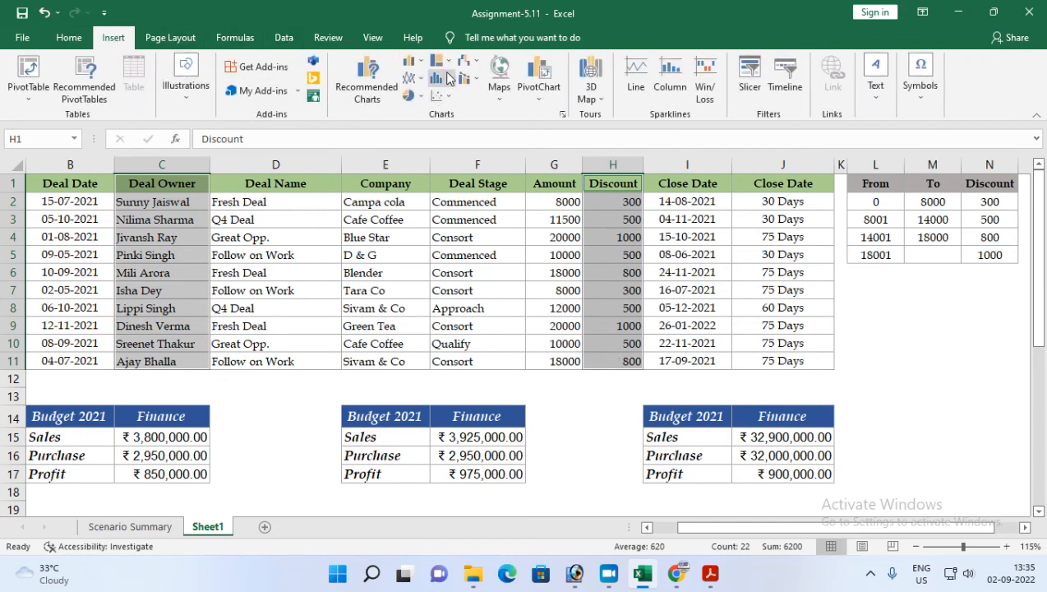
click(710, 573)
click(721, 579)
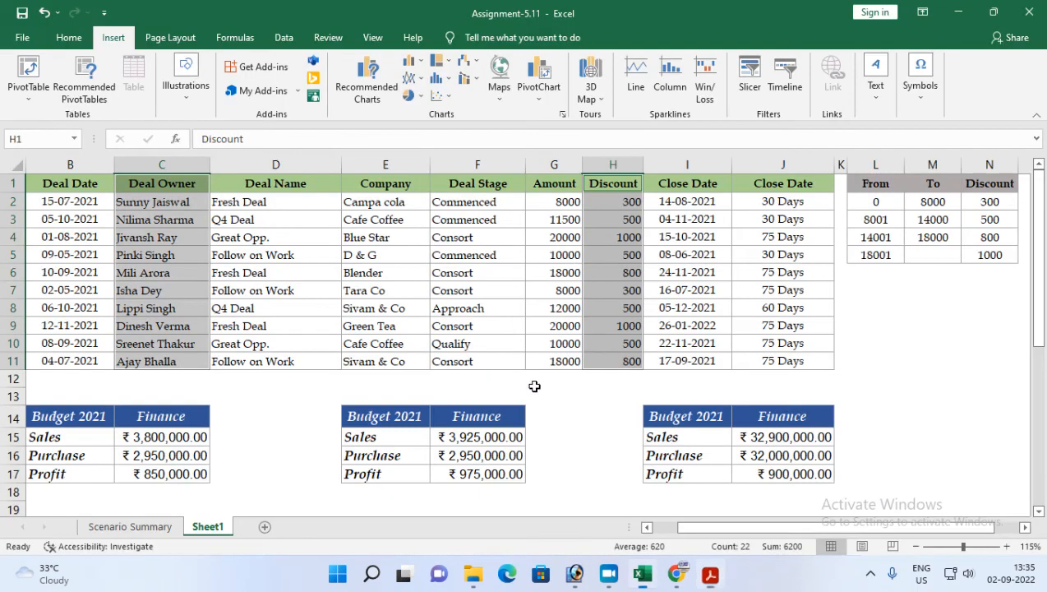
click(416, 70)
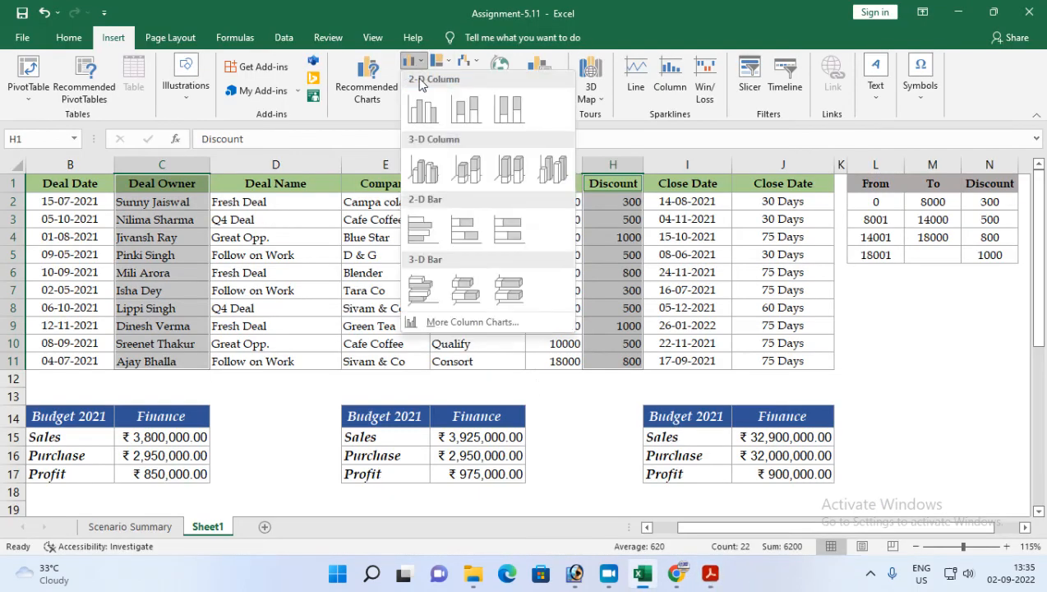
click(419, 287)
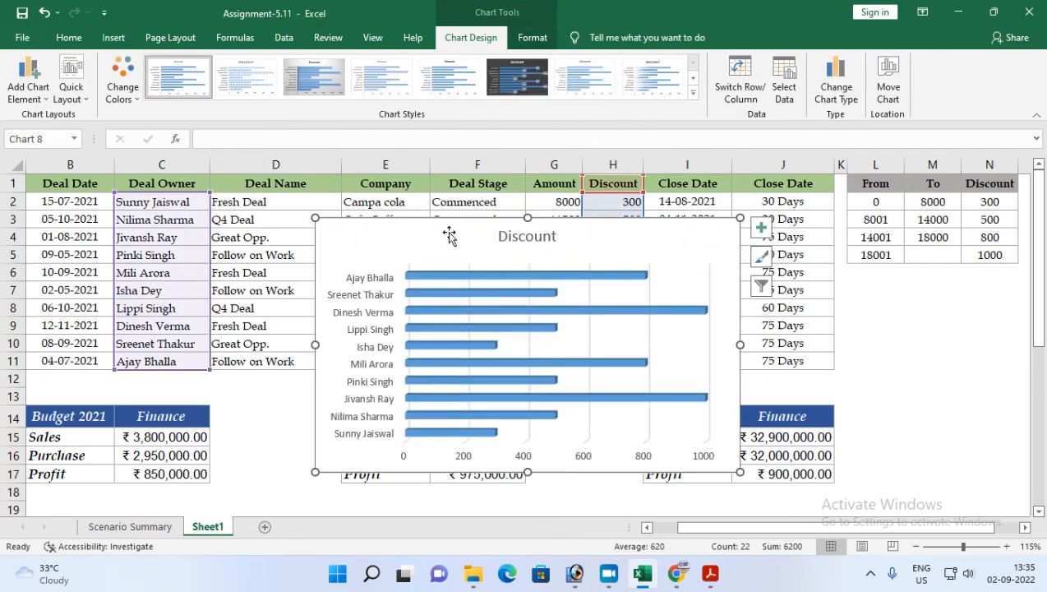
Step: Move the bar chart below the column chart
scroll(450, 235, down, 1)
drag(440, 183, 522, 376)
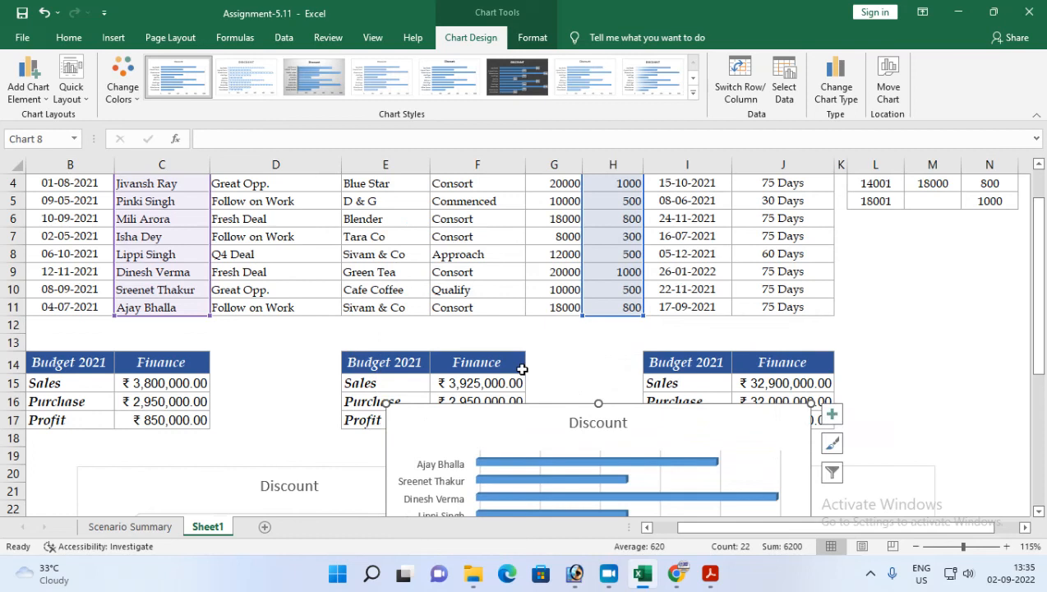
scroll(522, 376, down, 4)
drag(493, 191, 222, 455)
scroll(330, 370, down, 2)
drag(330, 370, 222, 422)
scroll(320, 441, down, 5)
scroll(322, 443, up, 6)
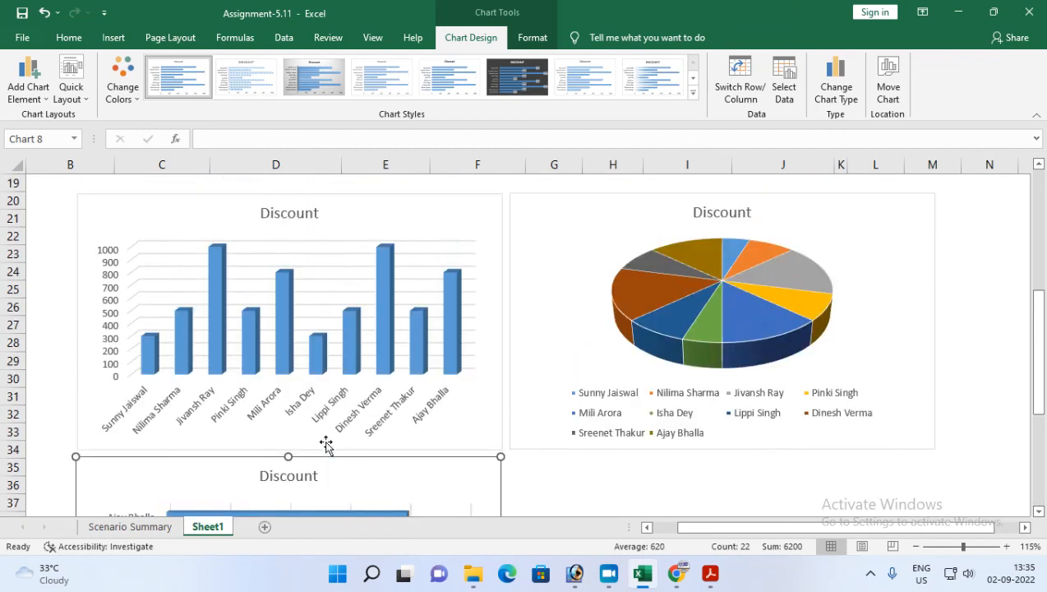
click(613, 486)
scroll(305, 280, up, 6)
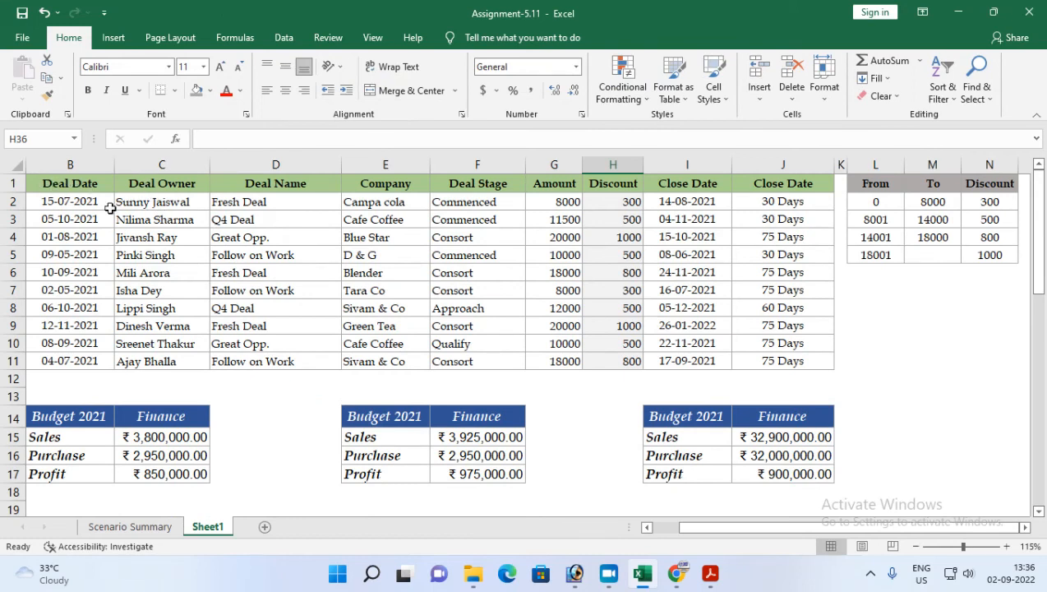
Step: Insert a 2-D line chart from the Deal Owner and Discount ranges C1:C11 and H1:H11
drag(86, 189, 779, 358)
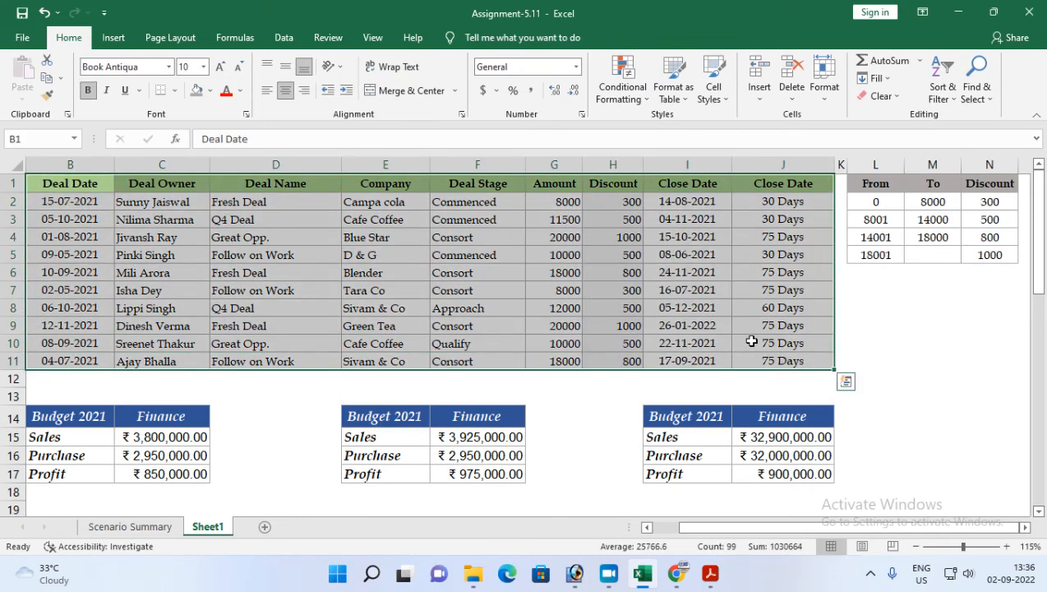
drag(154, 184, 144, 362)
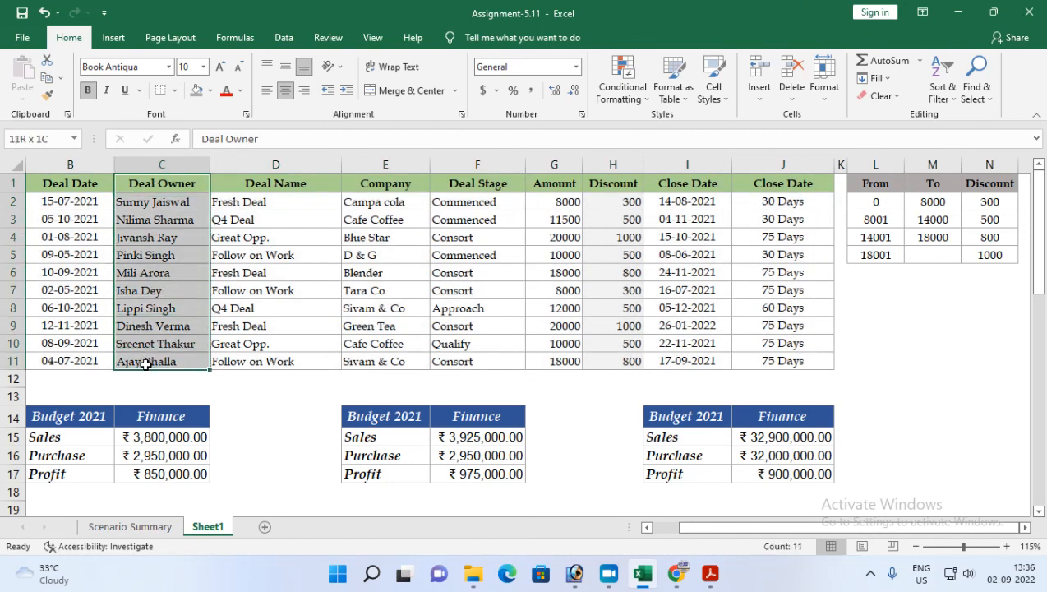
drag(620, 184, 610, 362)
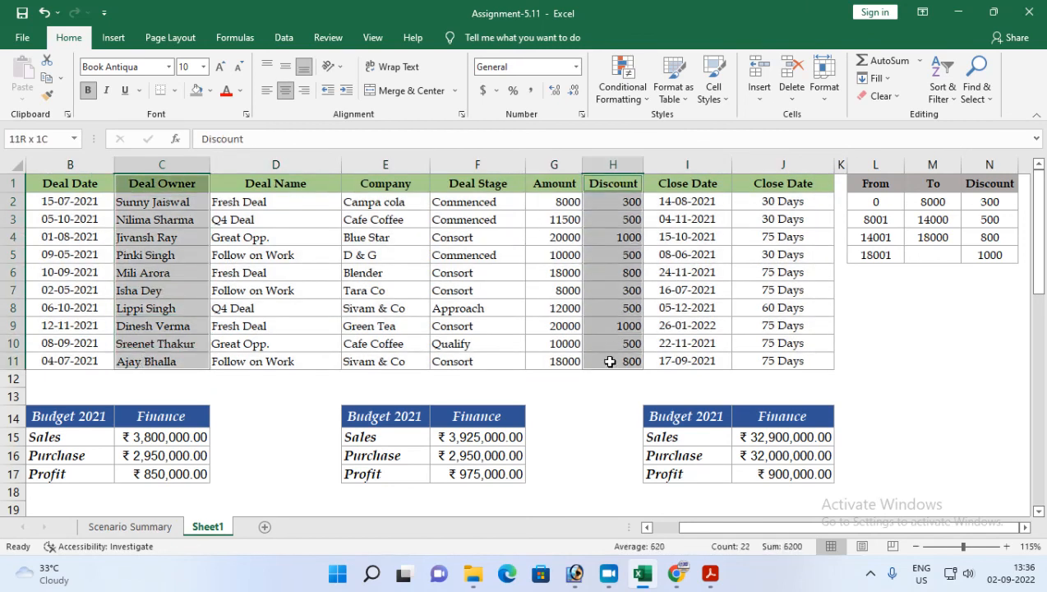
click(114, 37)
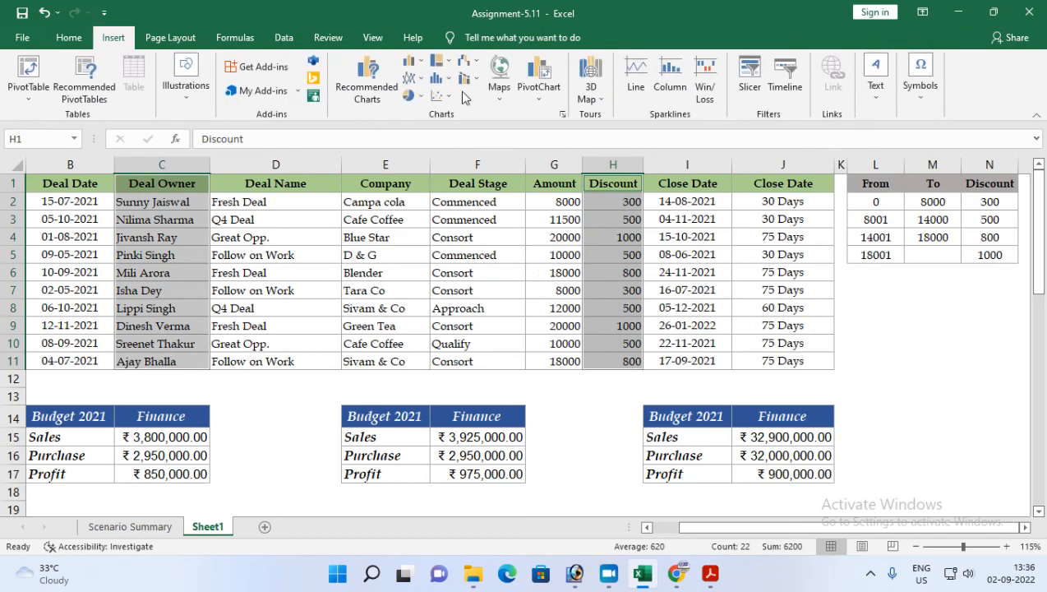
click(420, 79)
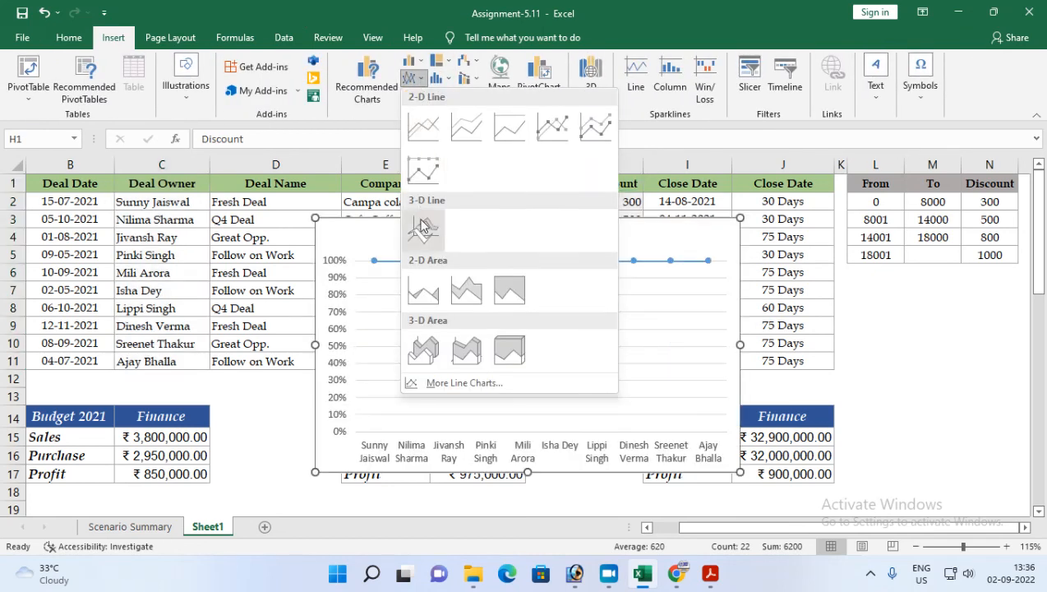
click(552, 126)
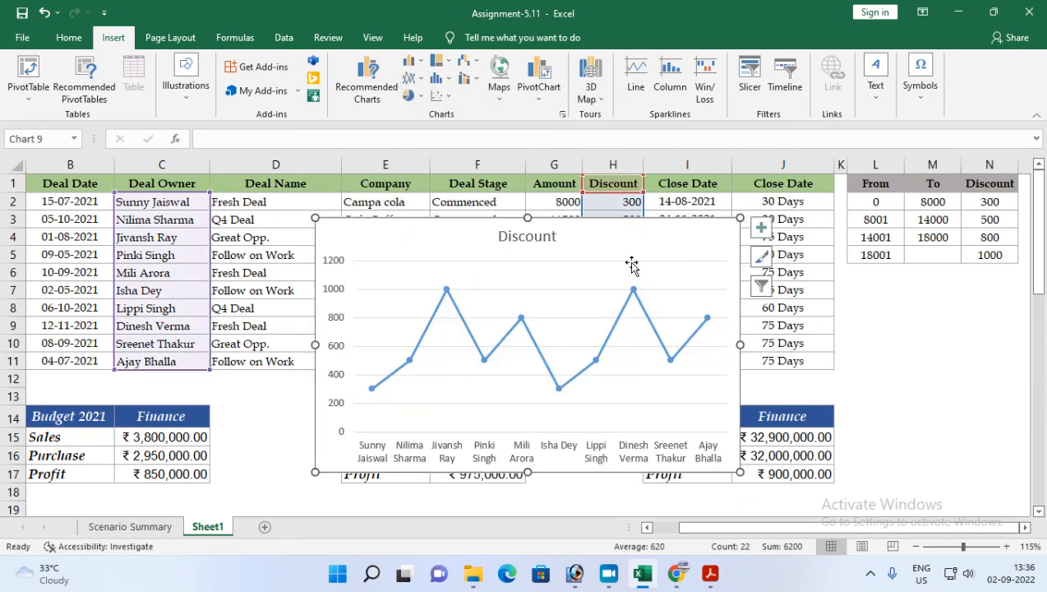
Step: Move the line chart down beside the bar chart, below the pie chart
scroll(631, 263, down, 1)
drag(622, 191, 646, 422)
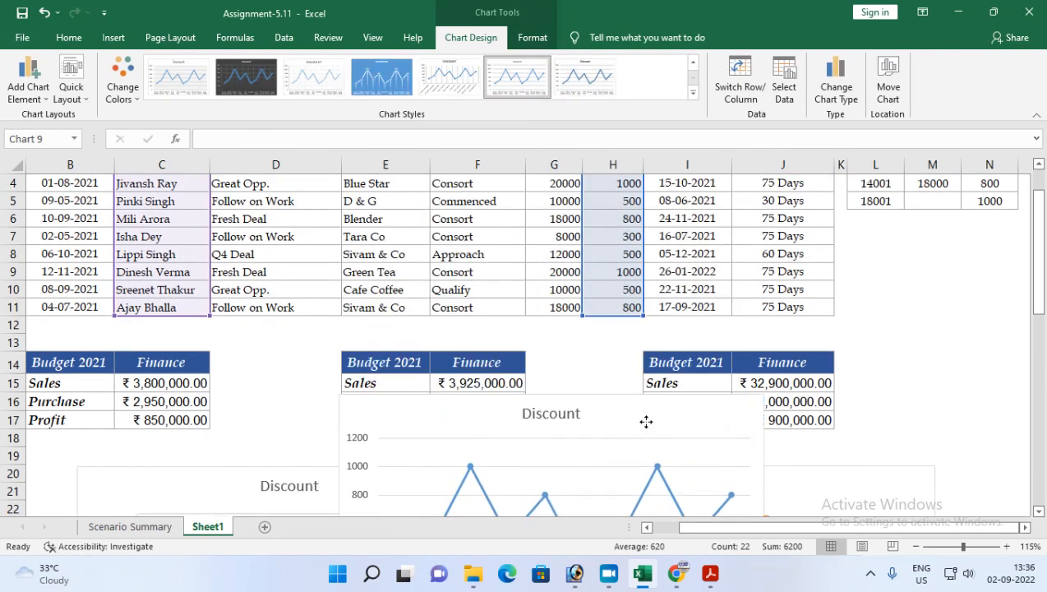
scroll(641, 299, down, 3)
drag(642, 300, 718, 422)
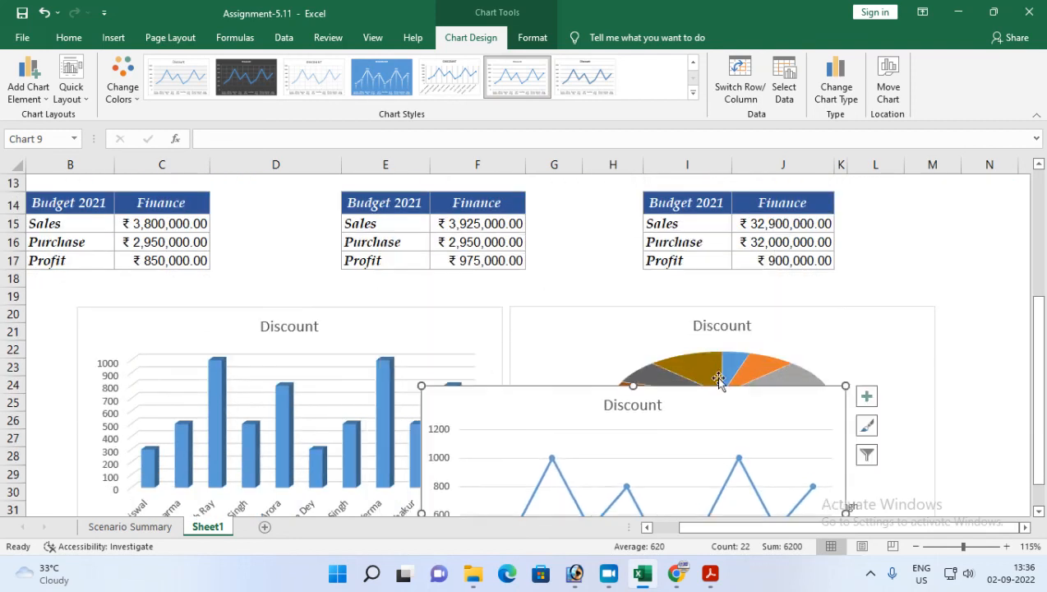
scroll(718, 422, down, 2)
drag(700, 292, 794, 476)
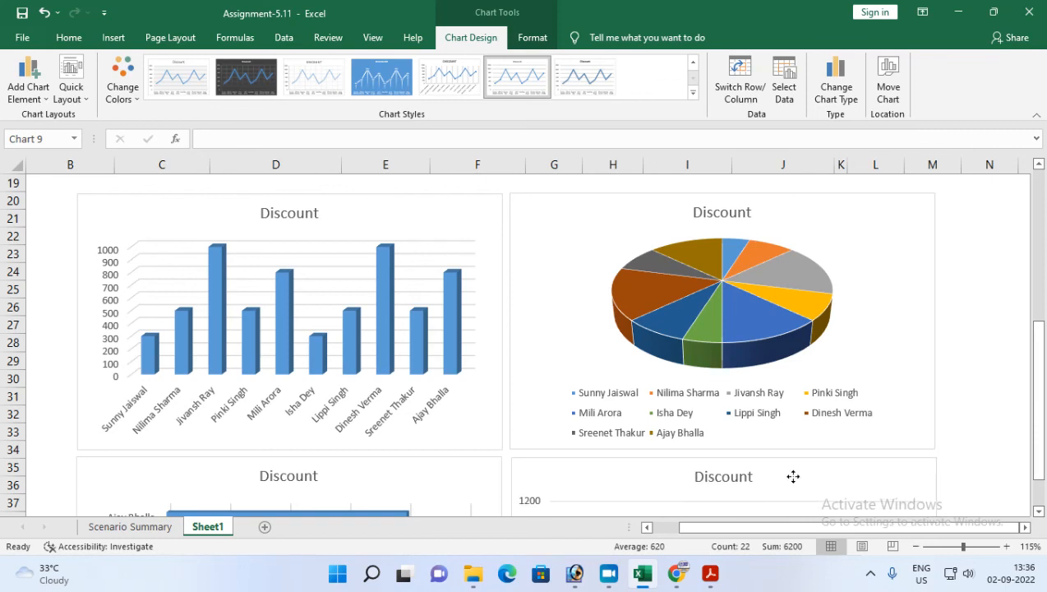
click(793, 478)
scroll(732, 398, down, 1)
scroll(732, 399, down, 4)
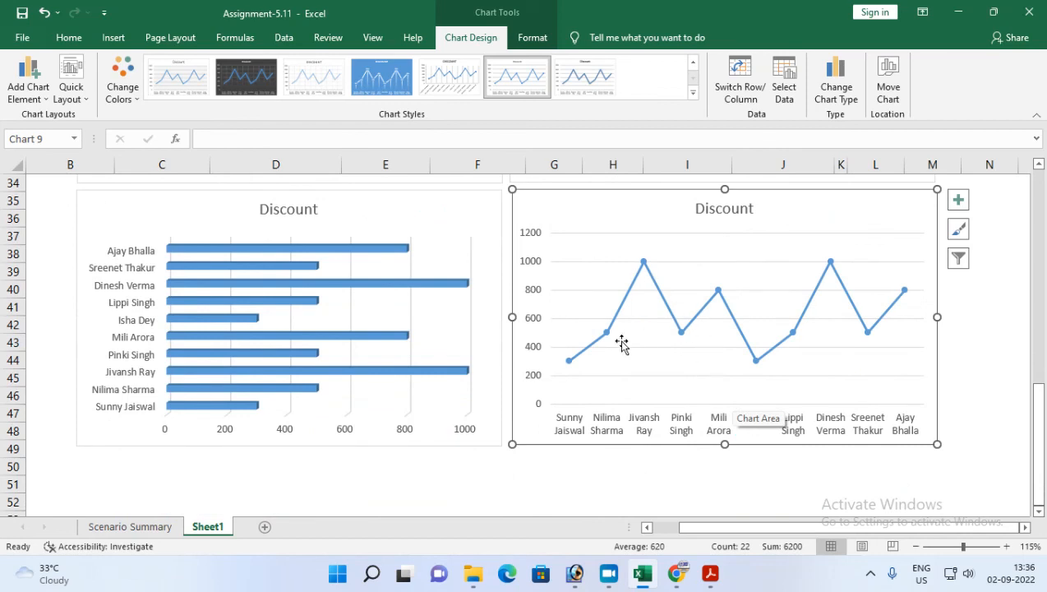
scroll(619, 343, up, 3)
scroll(316, 264, up, 1)
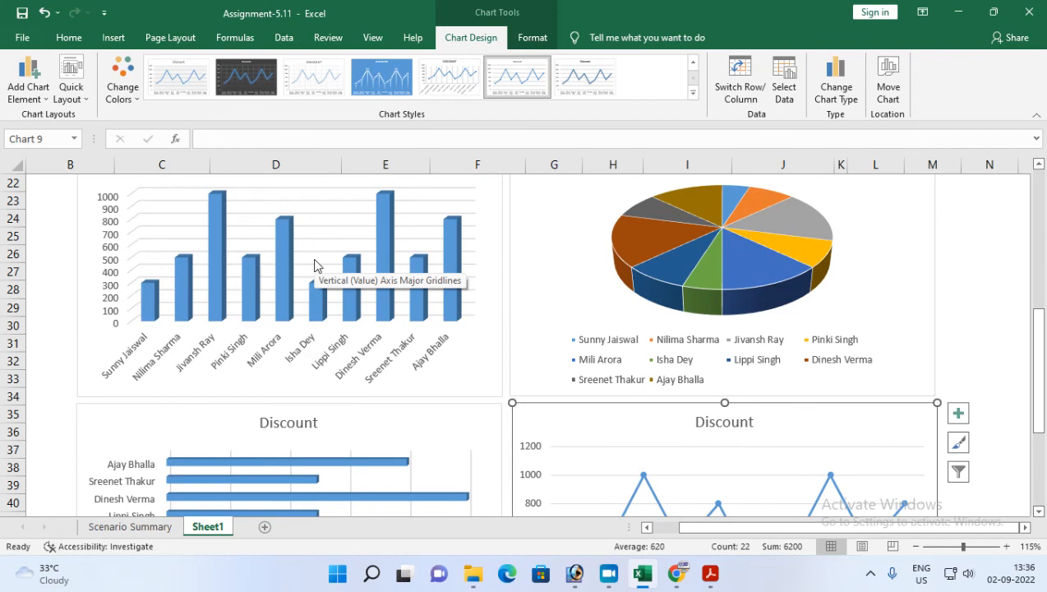
click(575, 344)
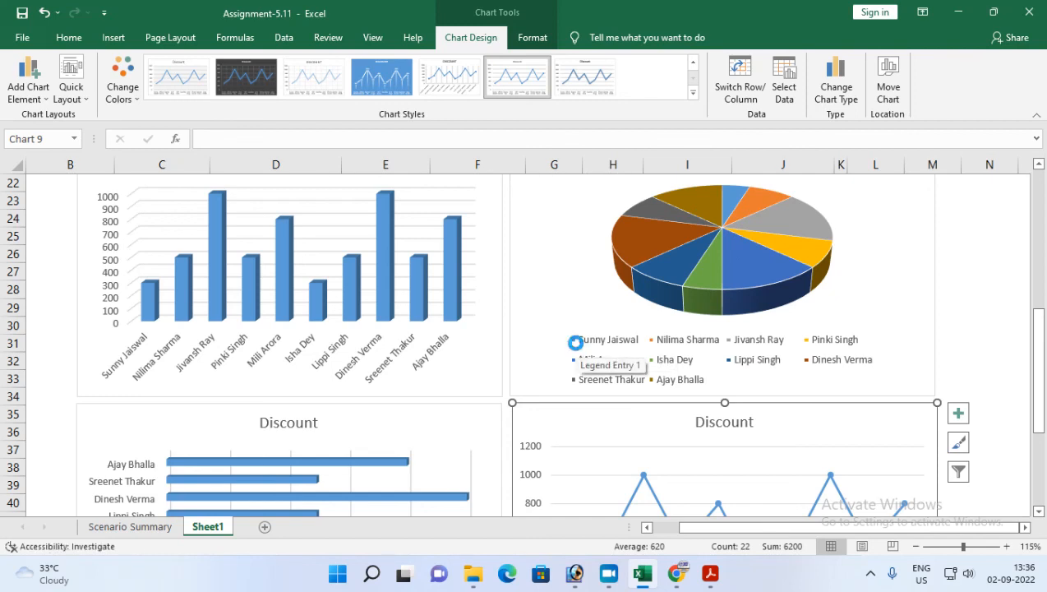